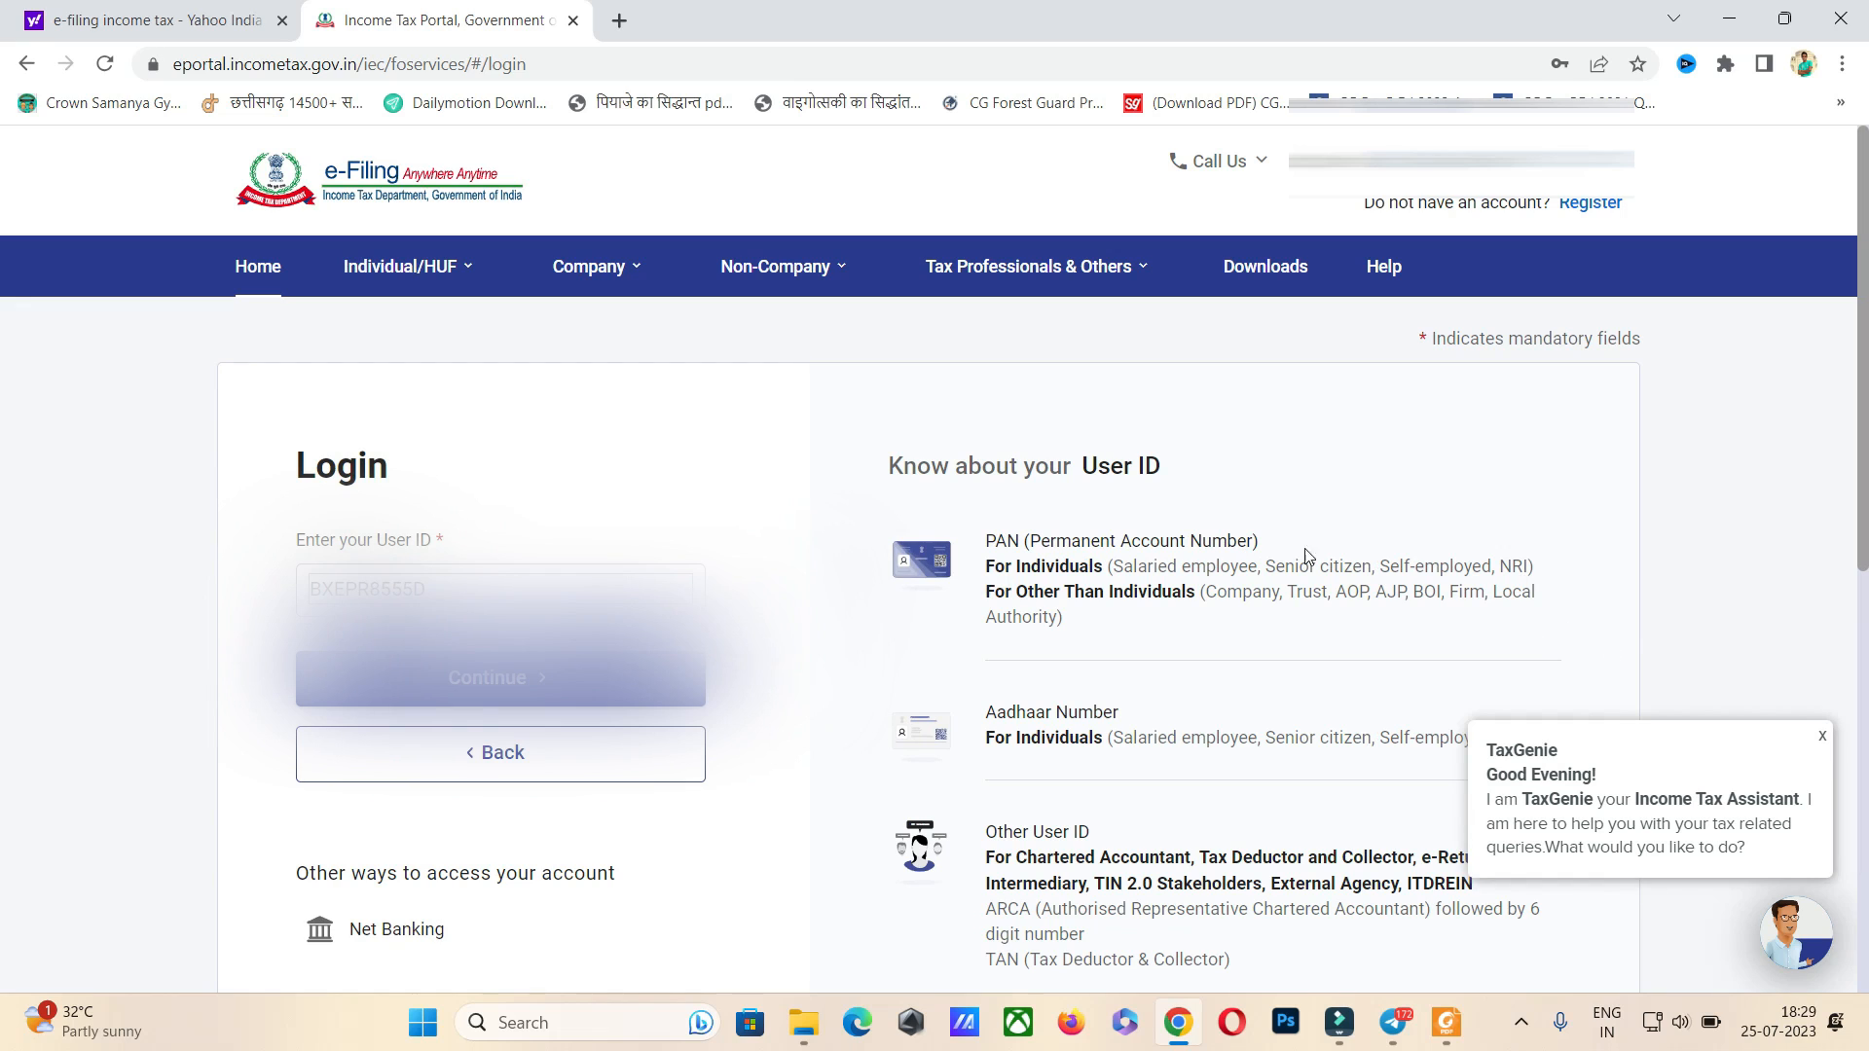
- Close the TaxGenie assistant pop-up and log in to the e-Filing account using the account password
click(1823, 736)
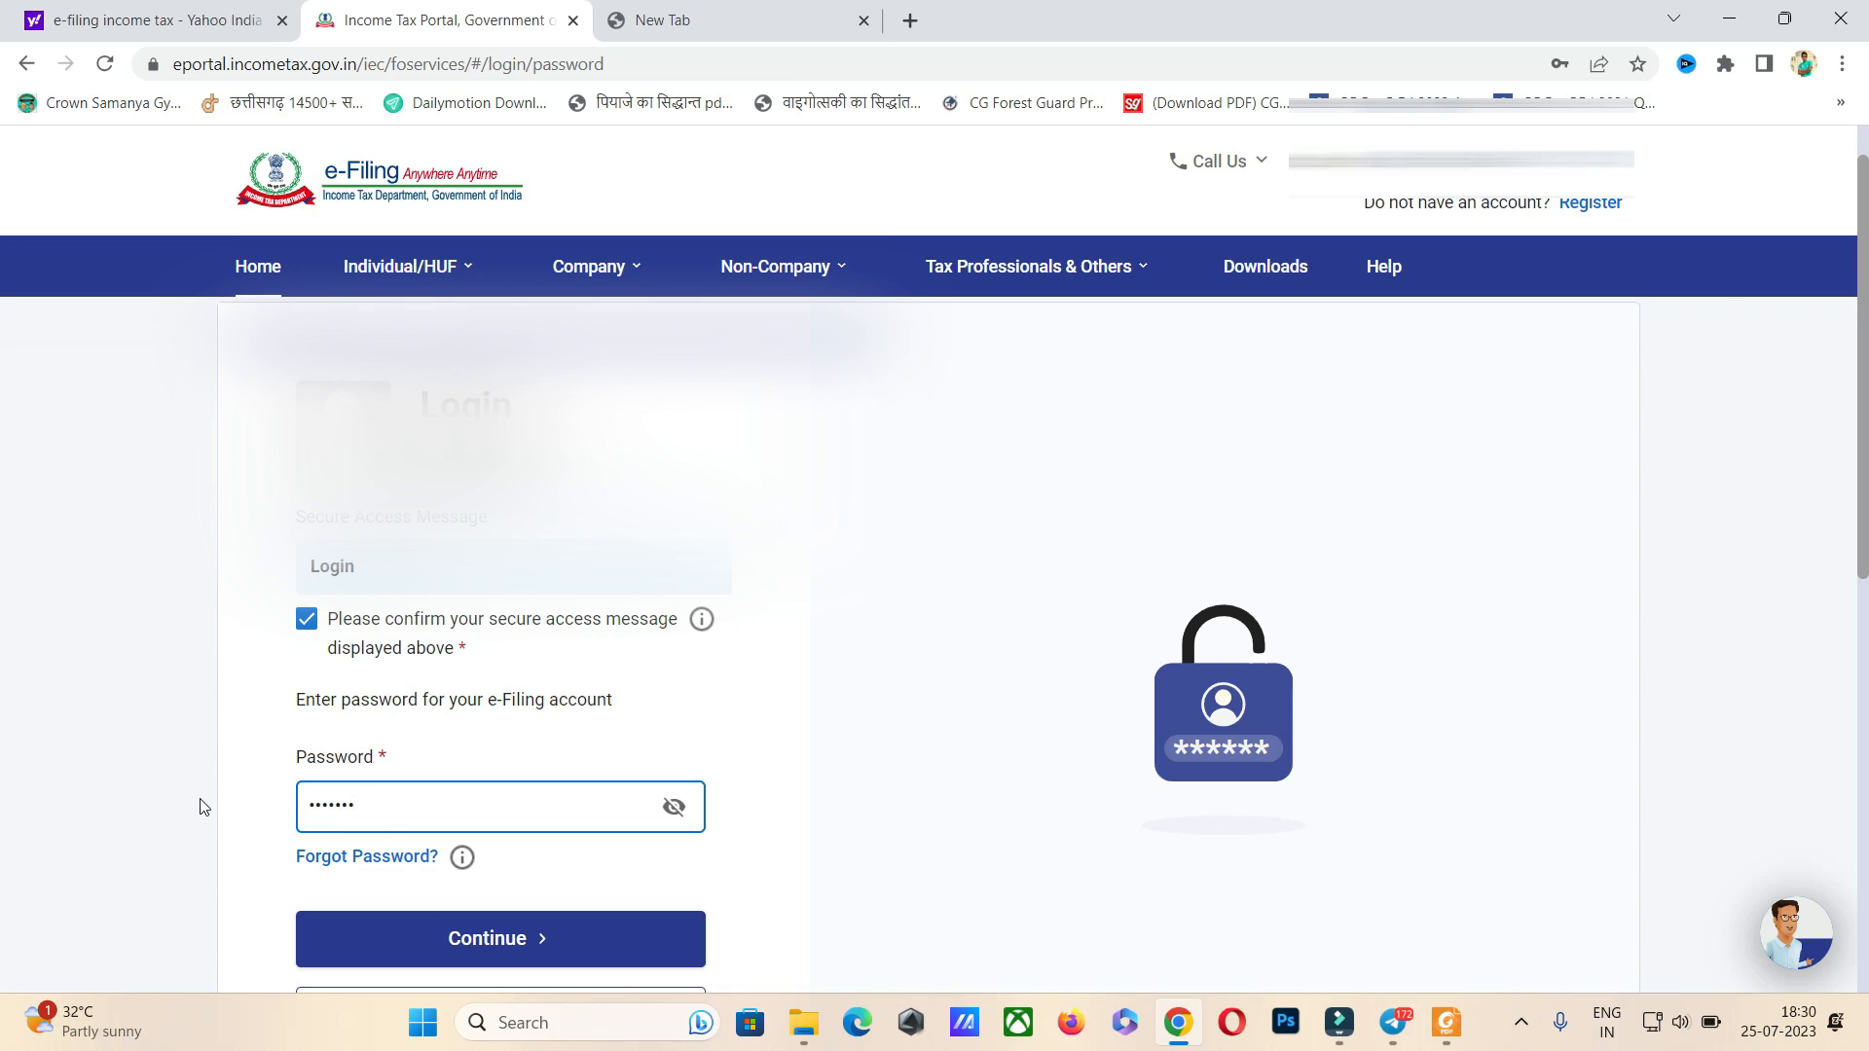
key(Return)
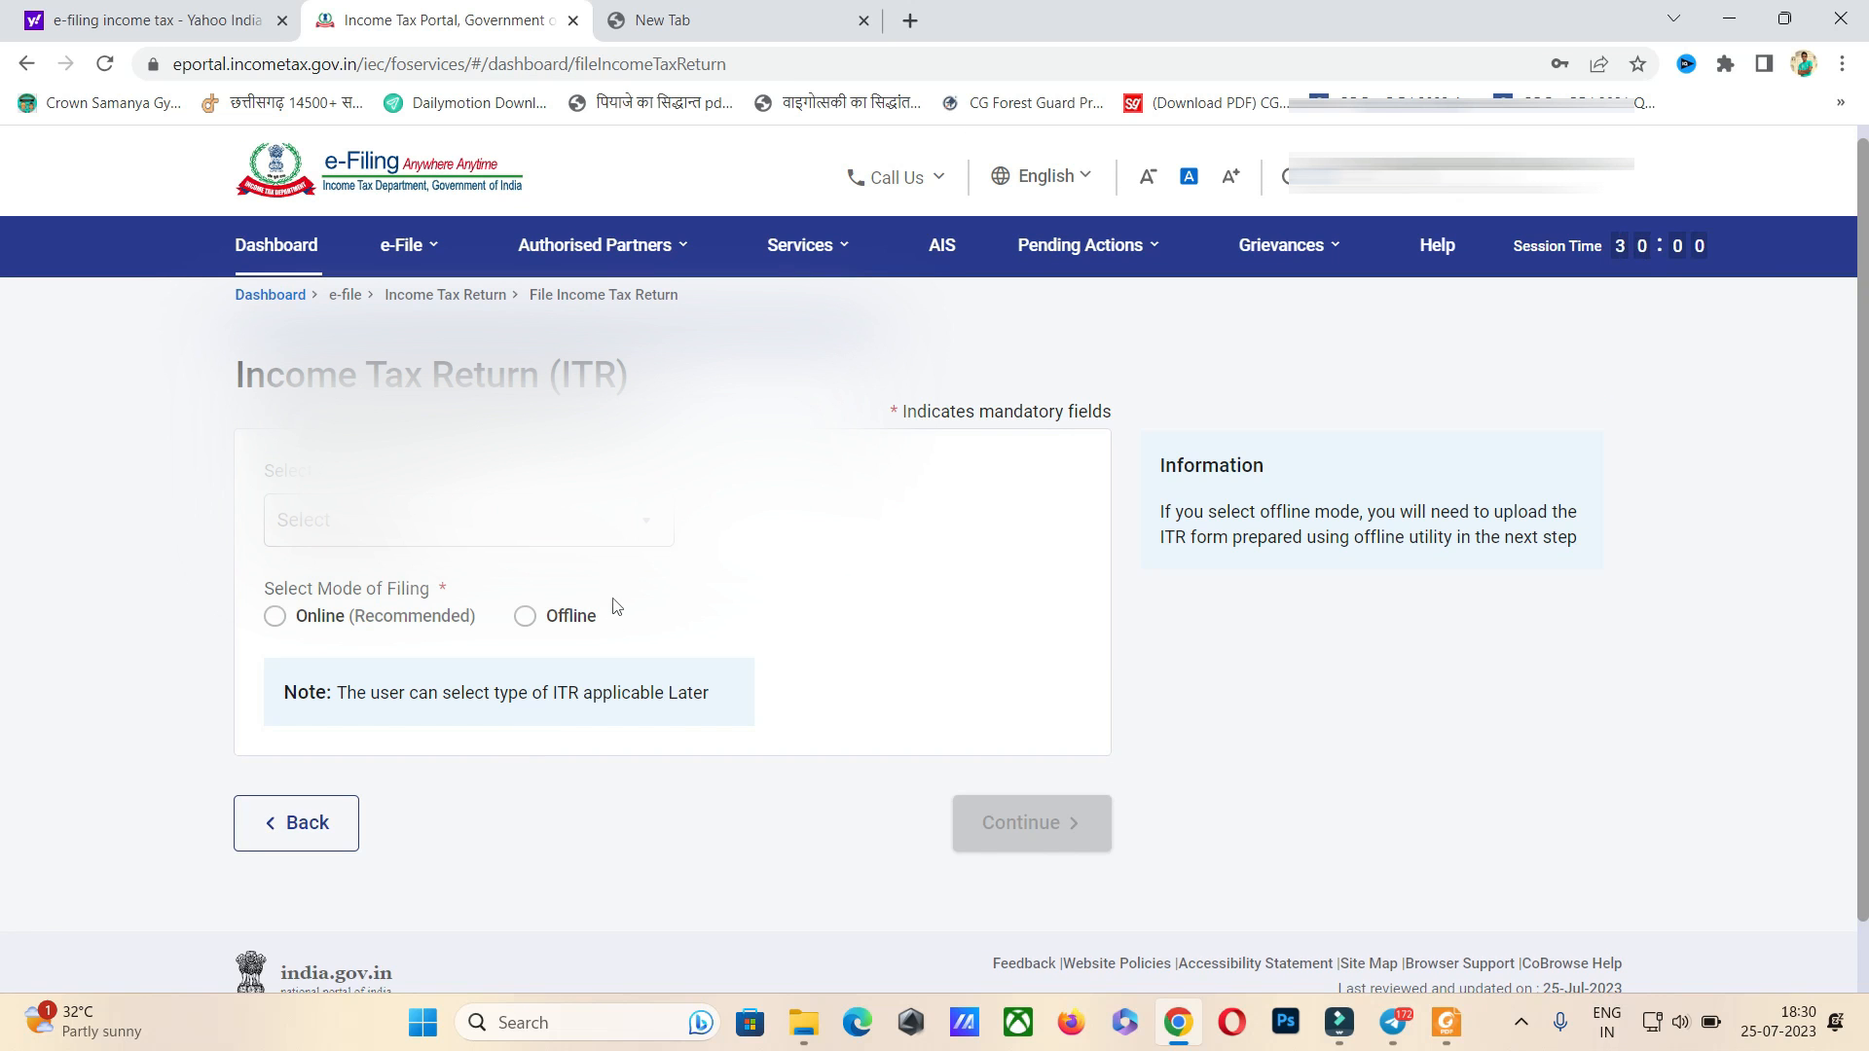
- Choose assessment year 2023-24 (Current A.Y.) with the Online filing mode and continue
click(555, 523)
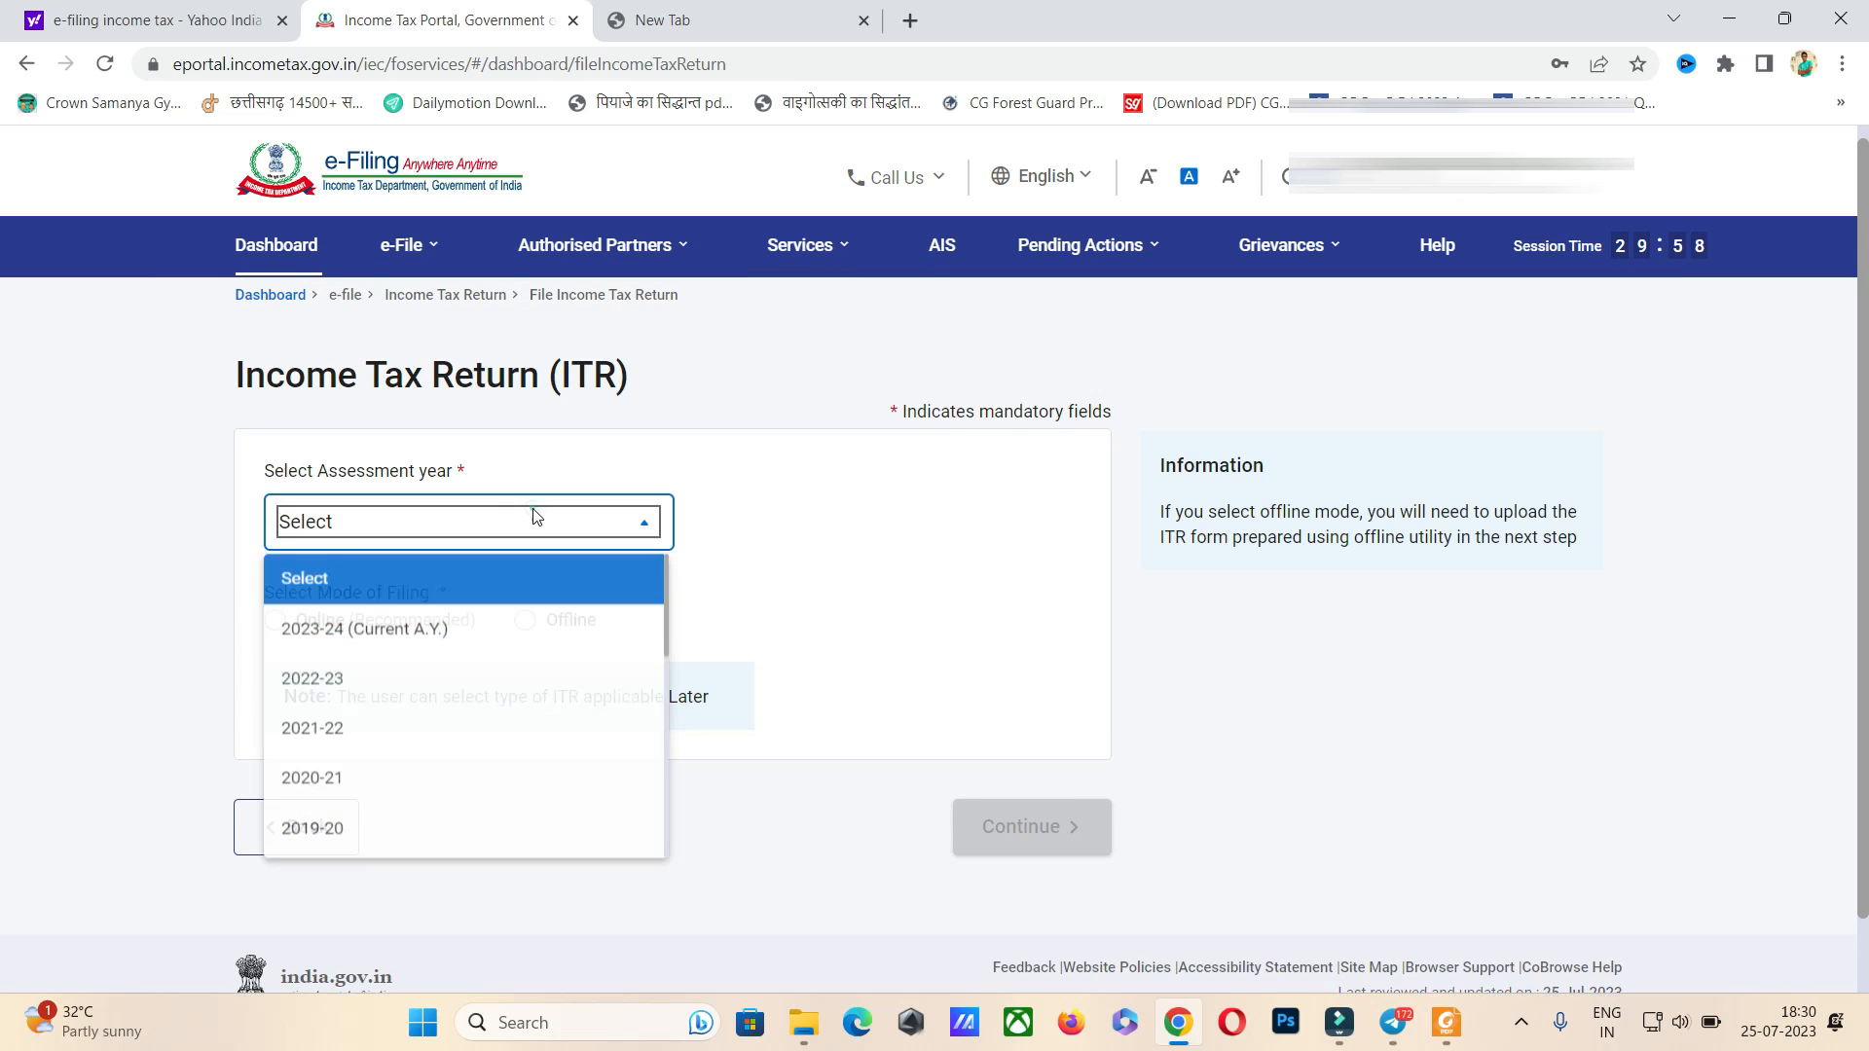
click(359, 631)
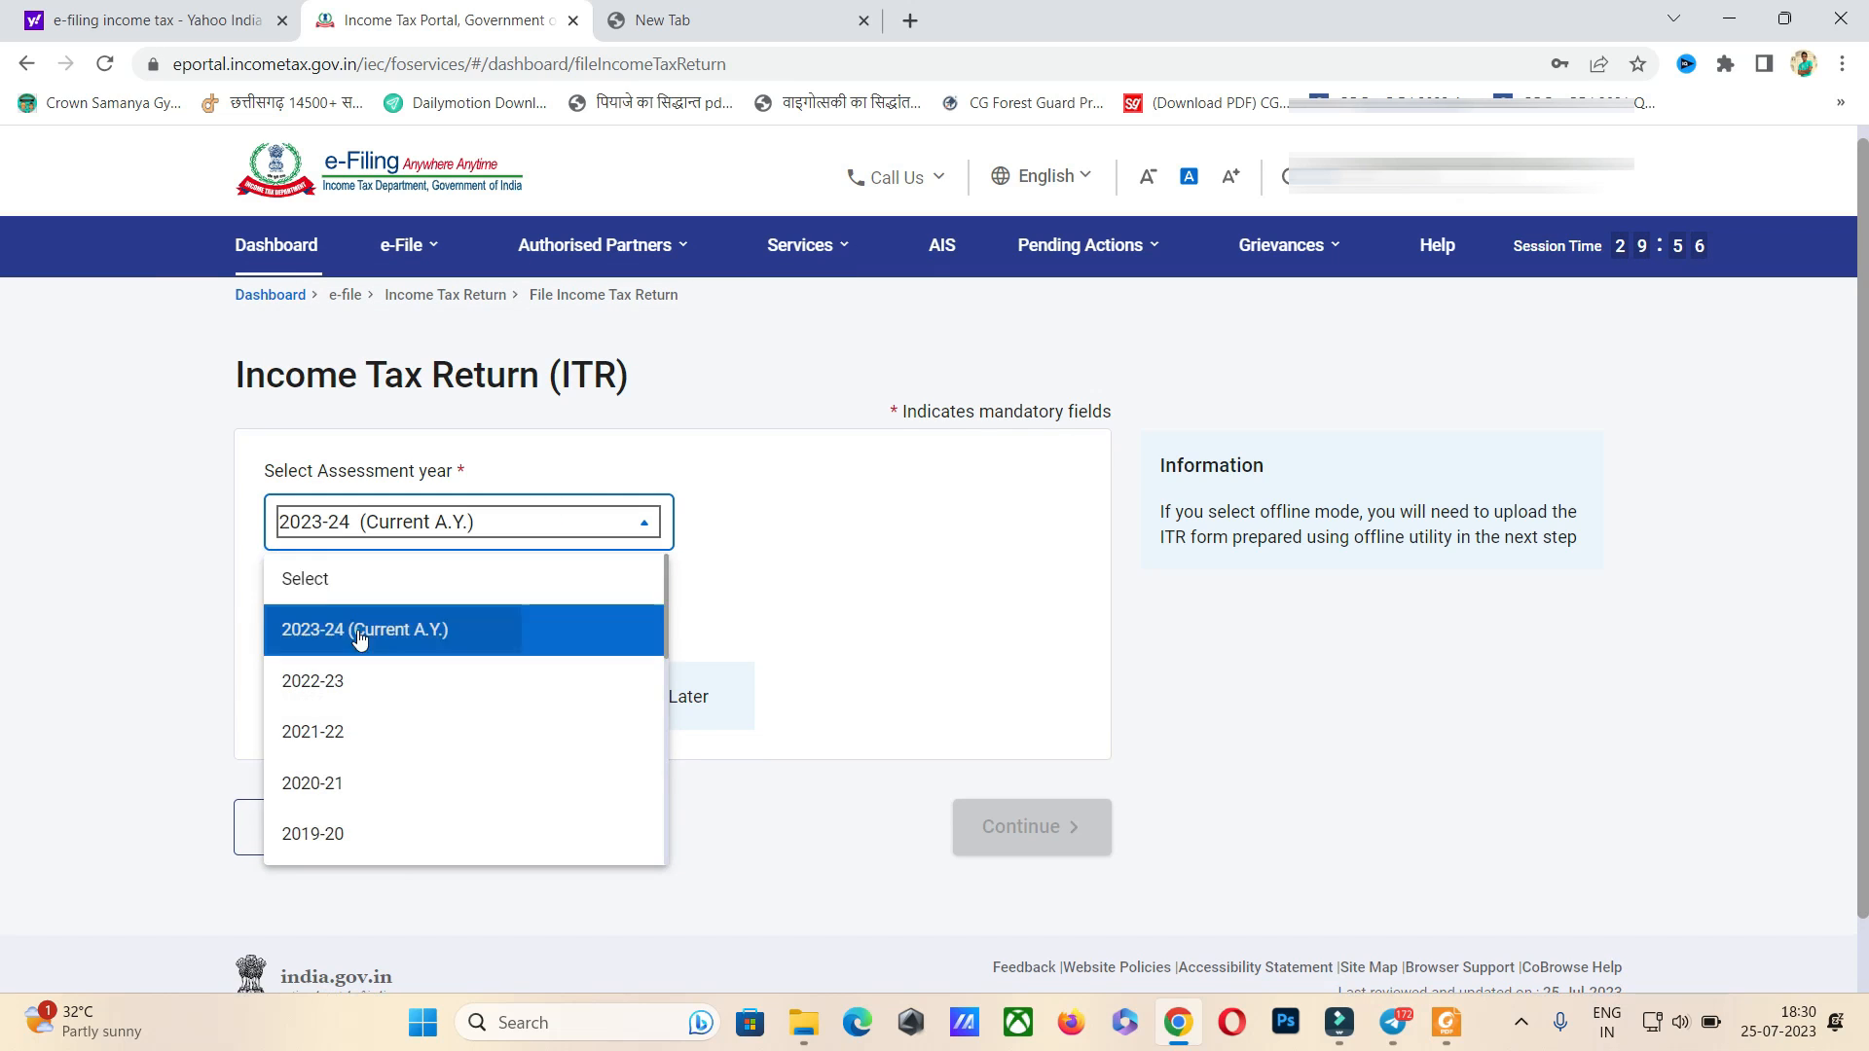
click(276, 621)
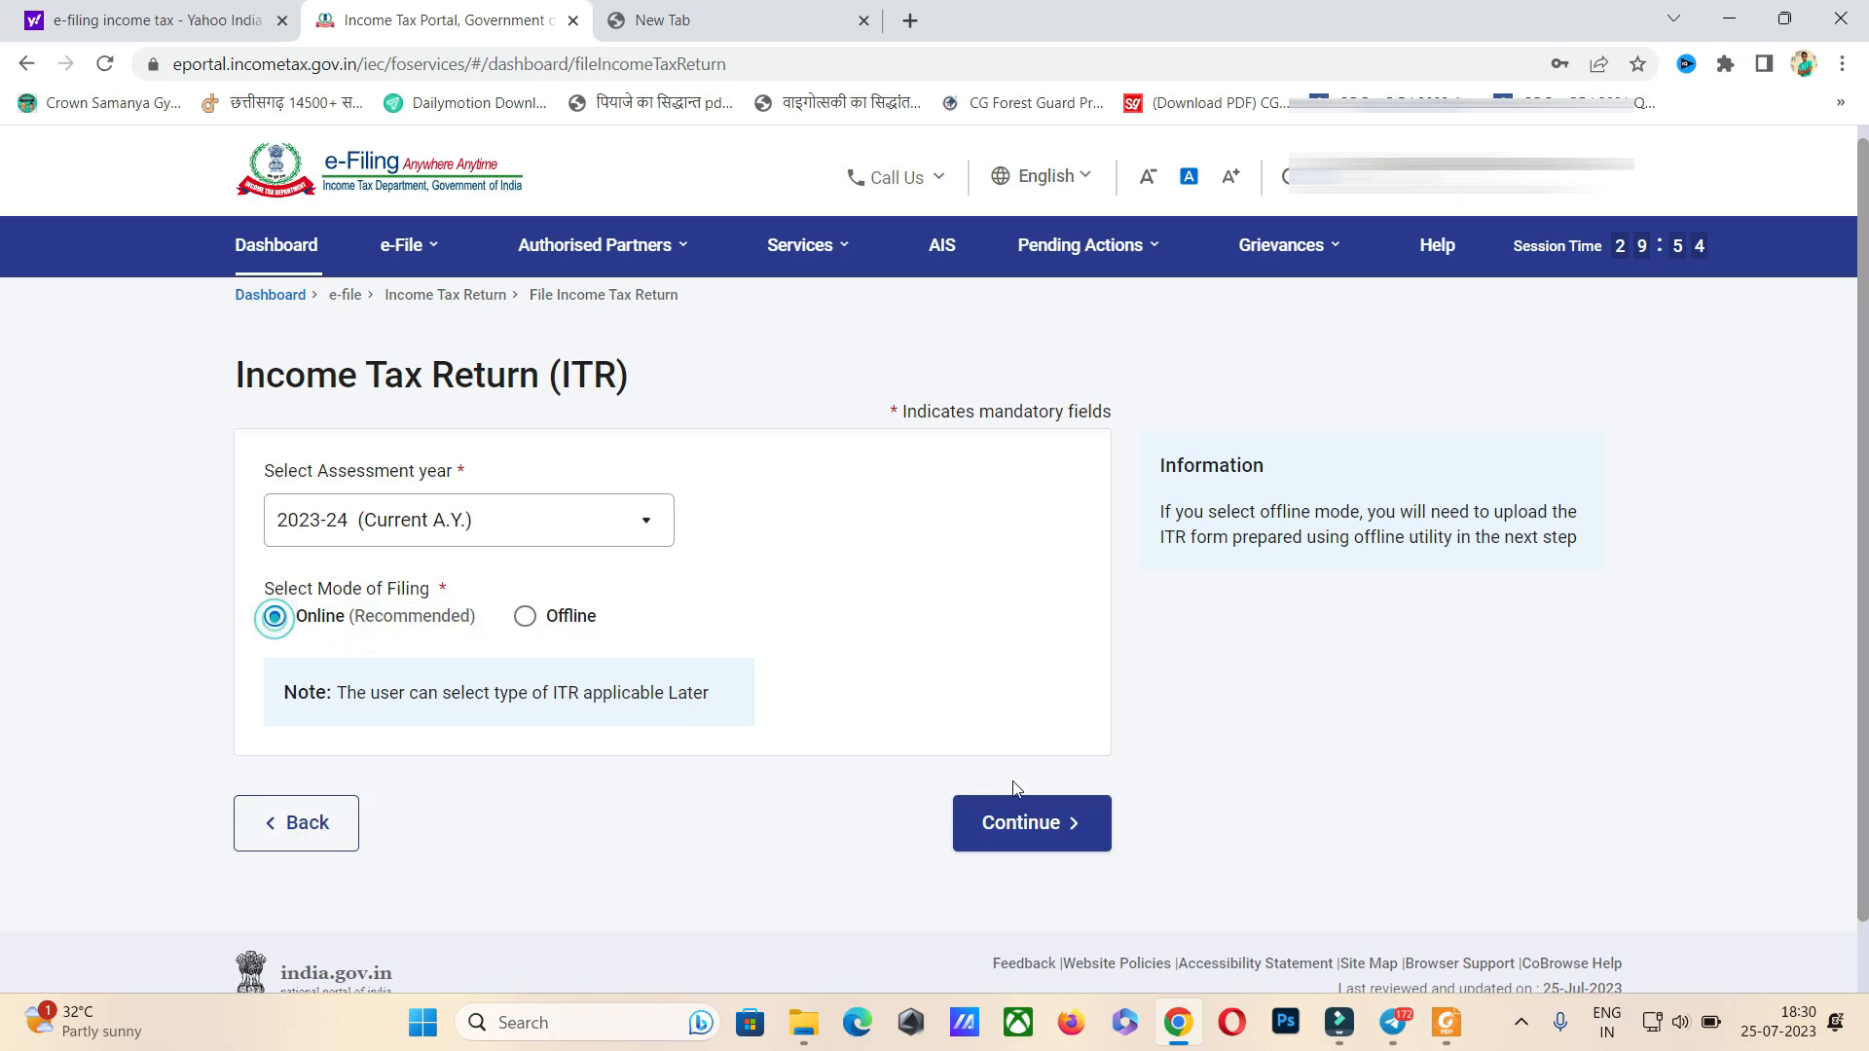
click(1030, 817)
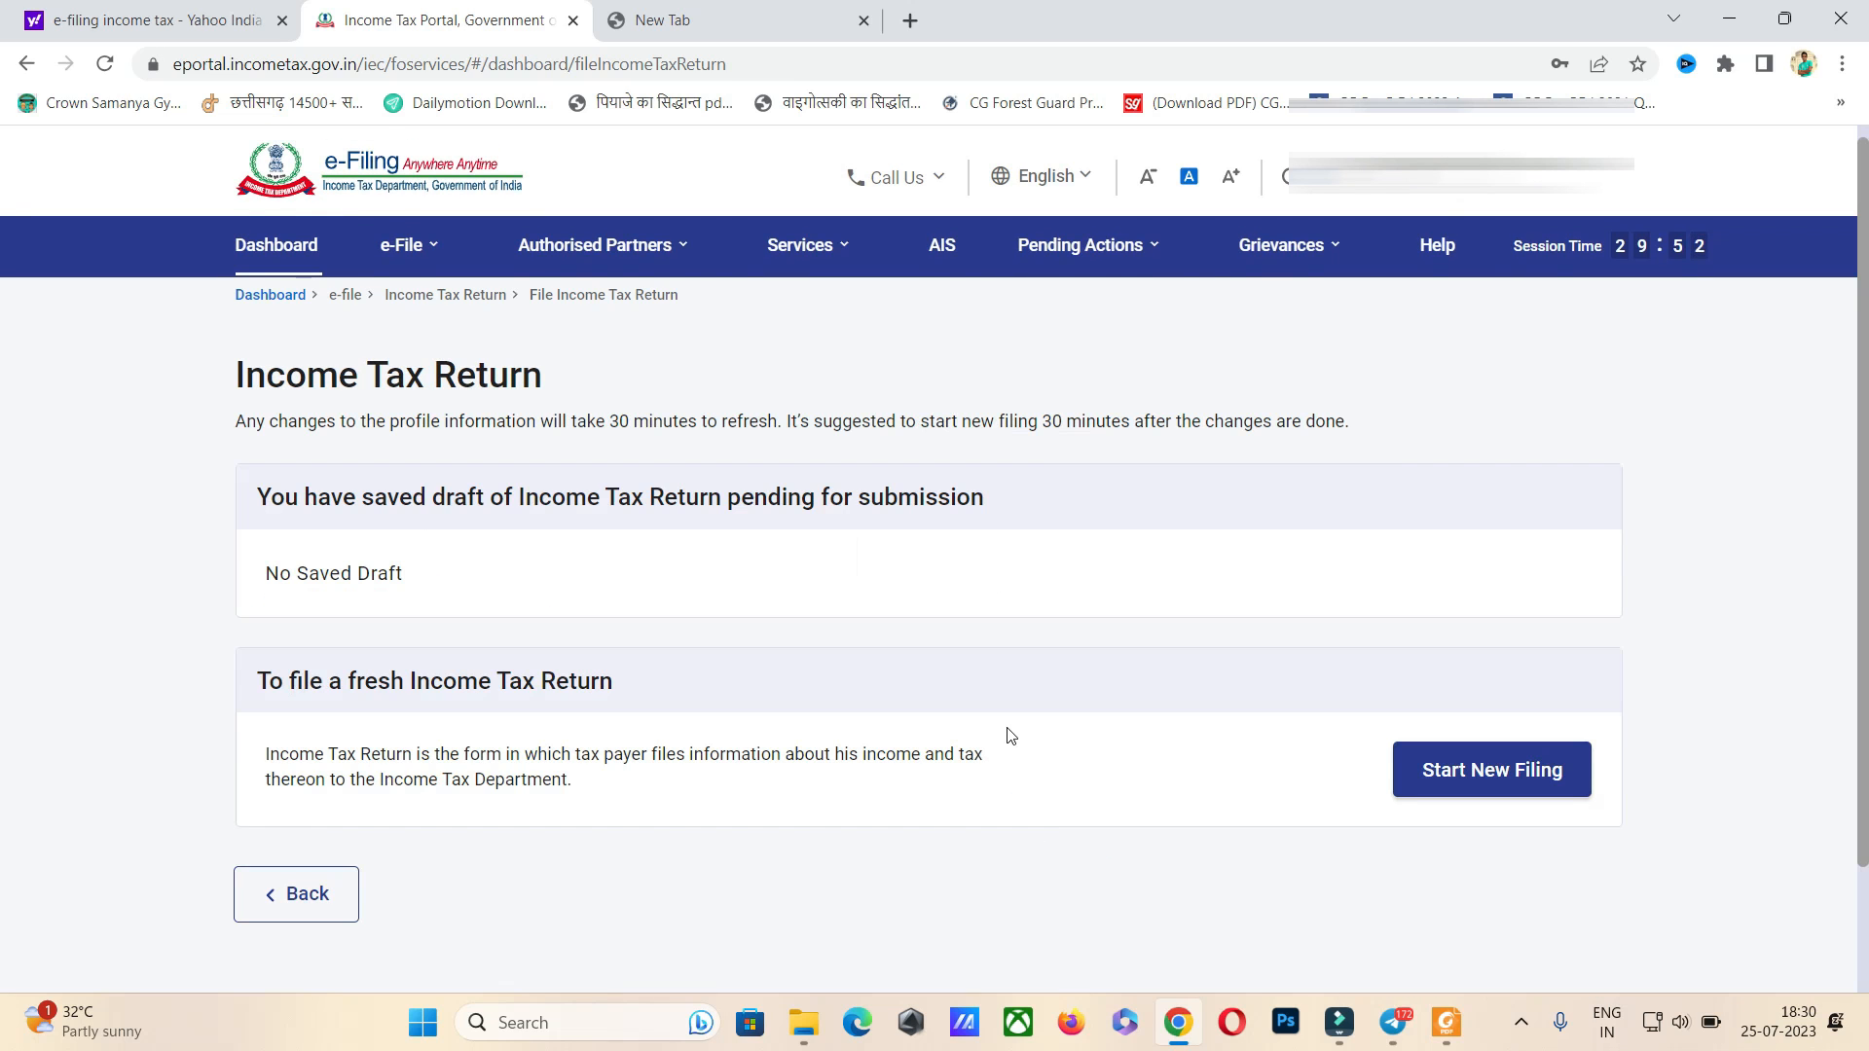
- Start a new filing with the Individual status and proceed with the ITR-1 form
click(1510, 772)
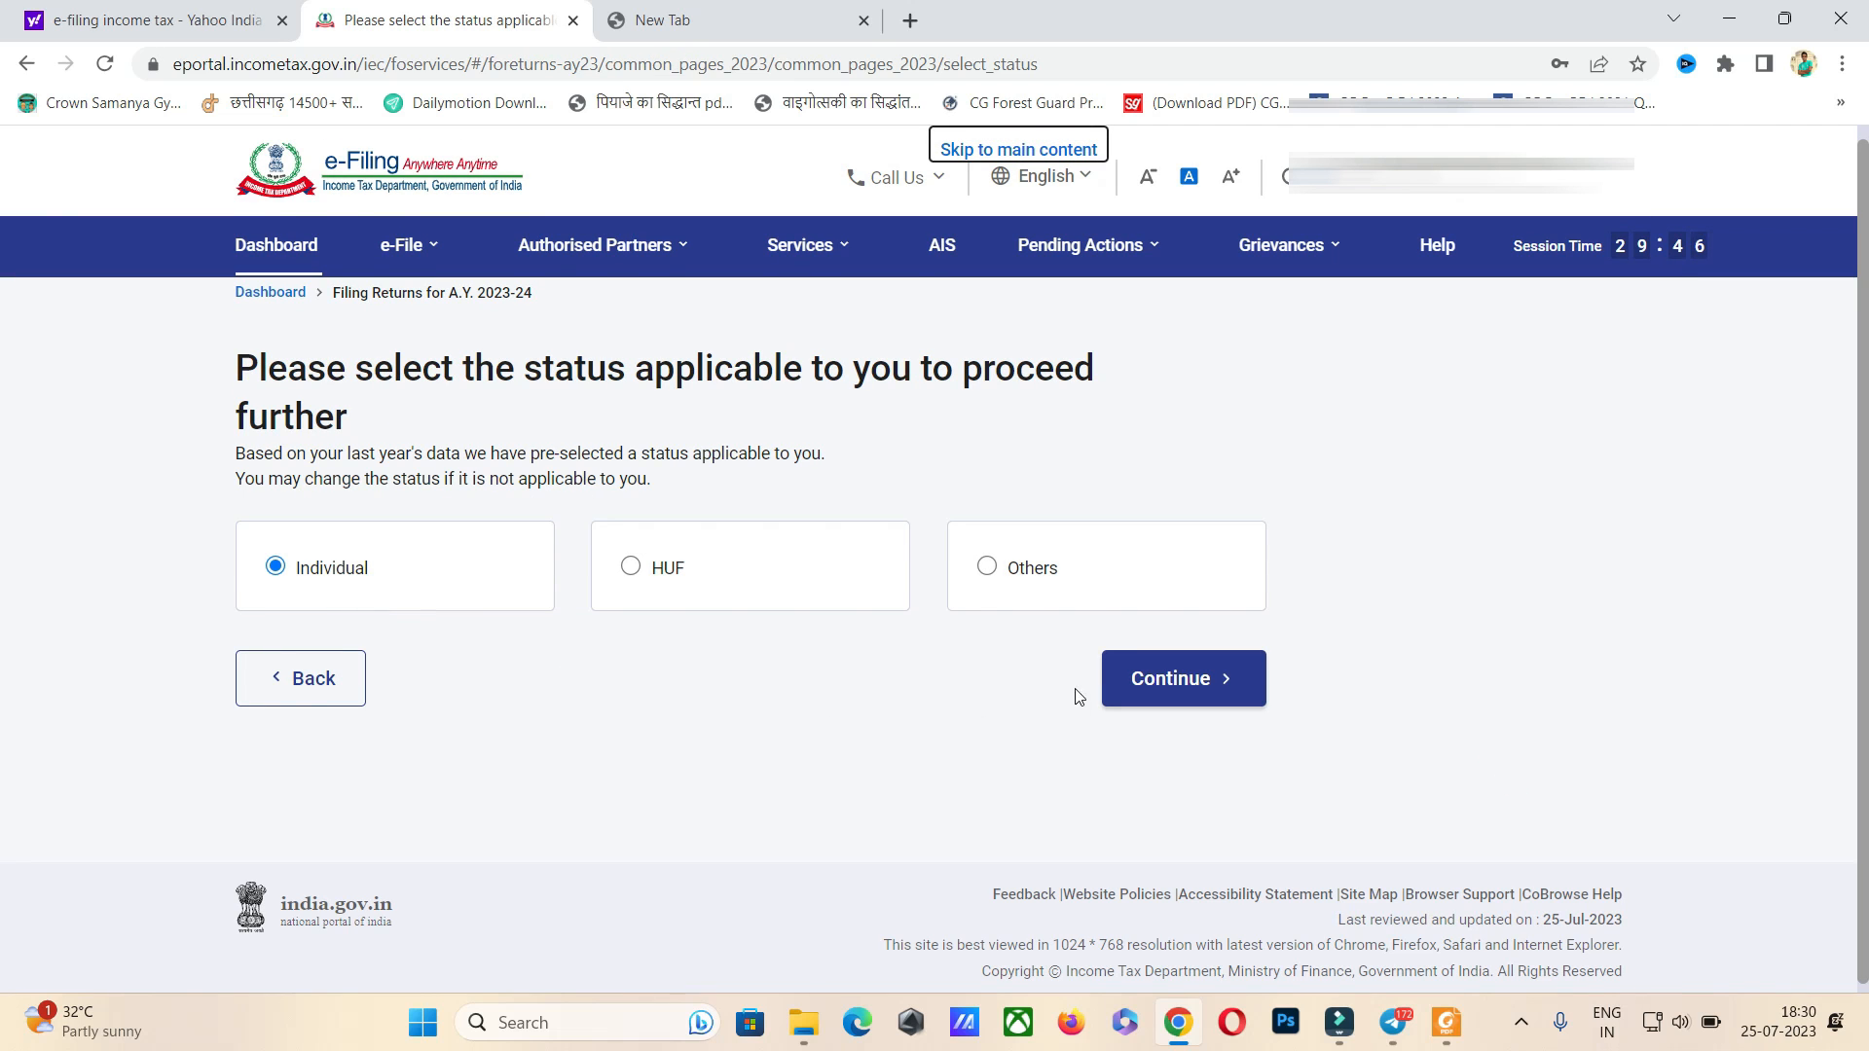
click(1144, 689)
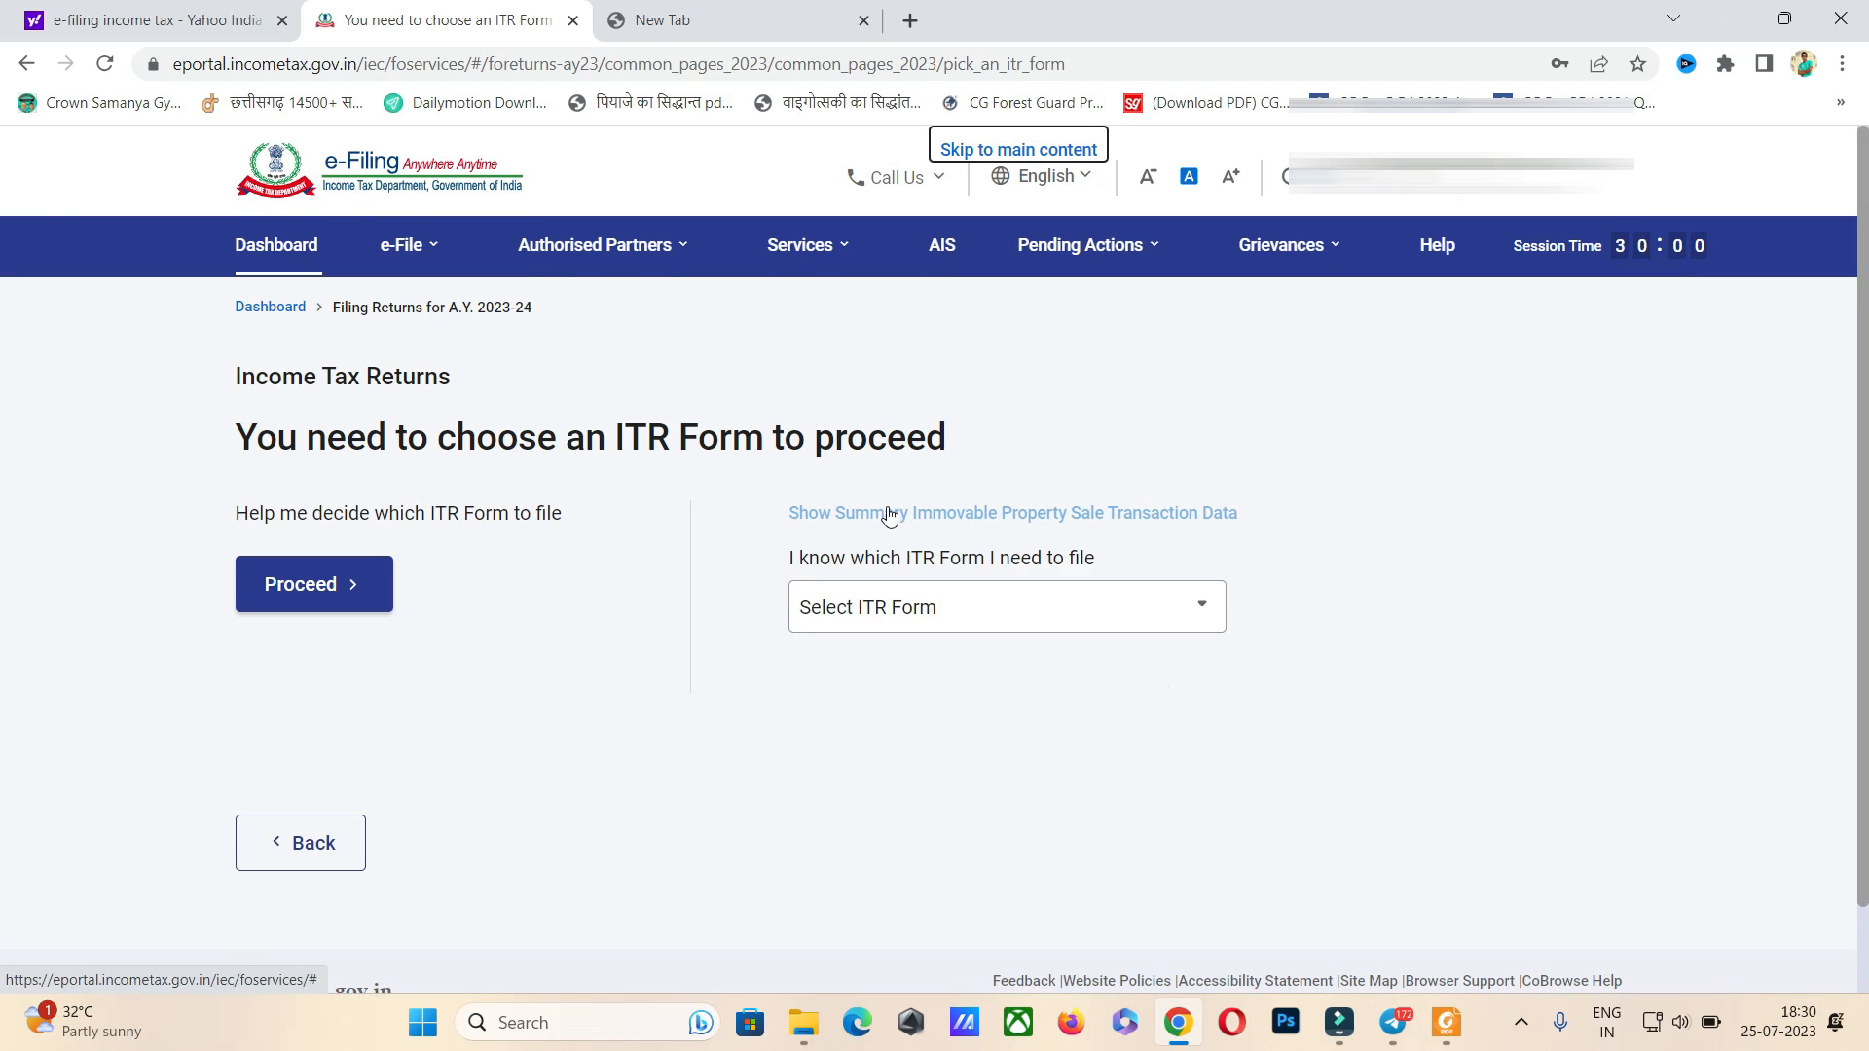
click(912, 626)
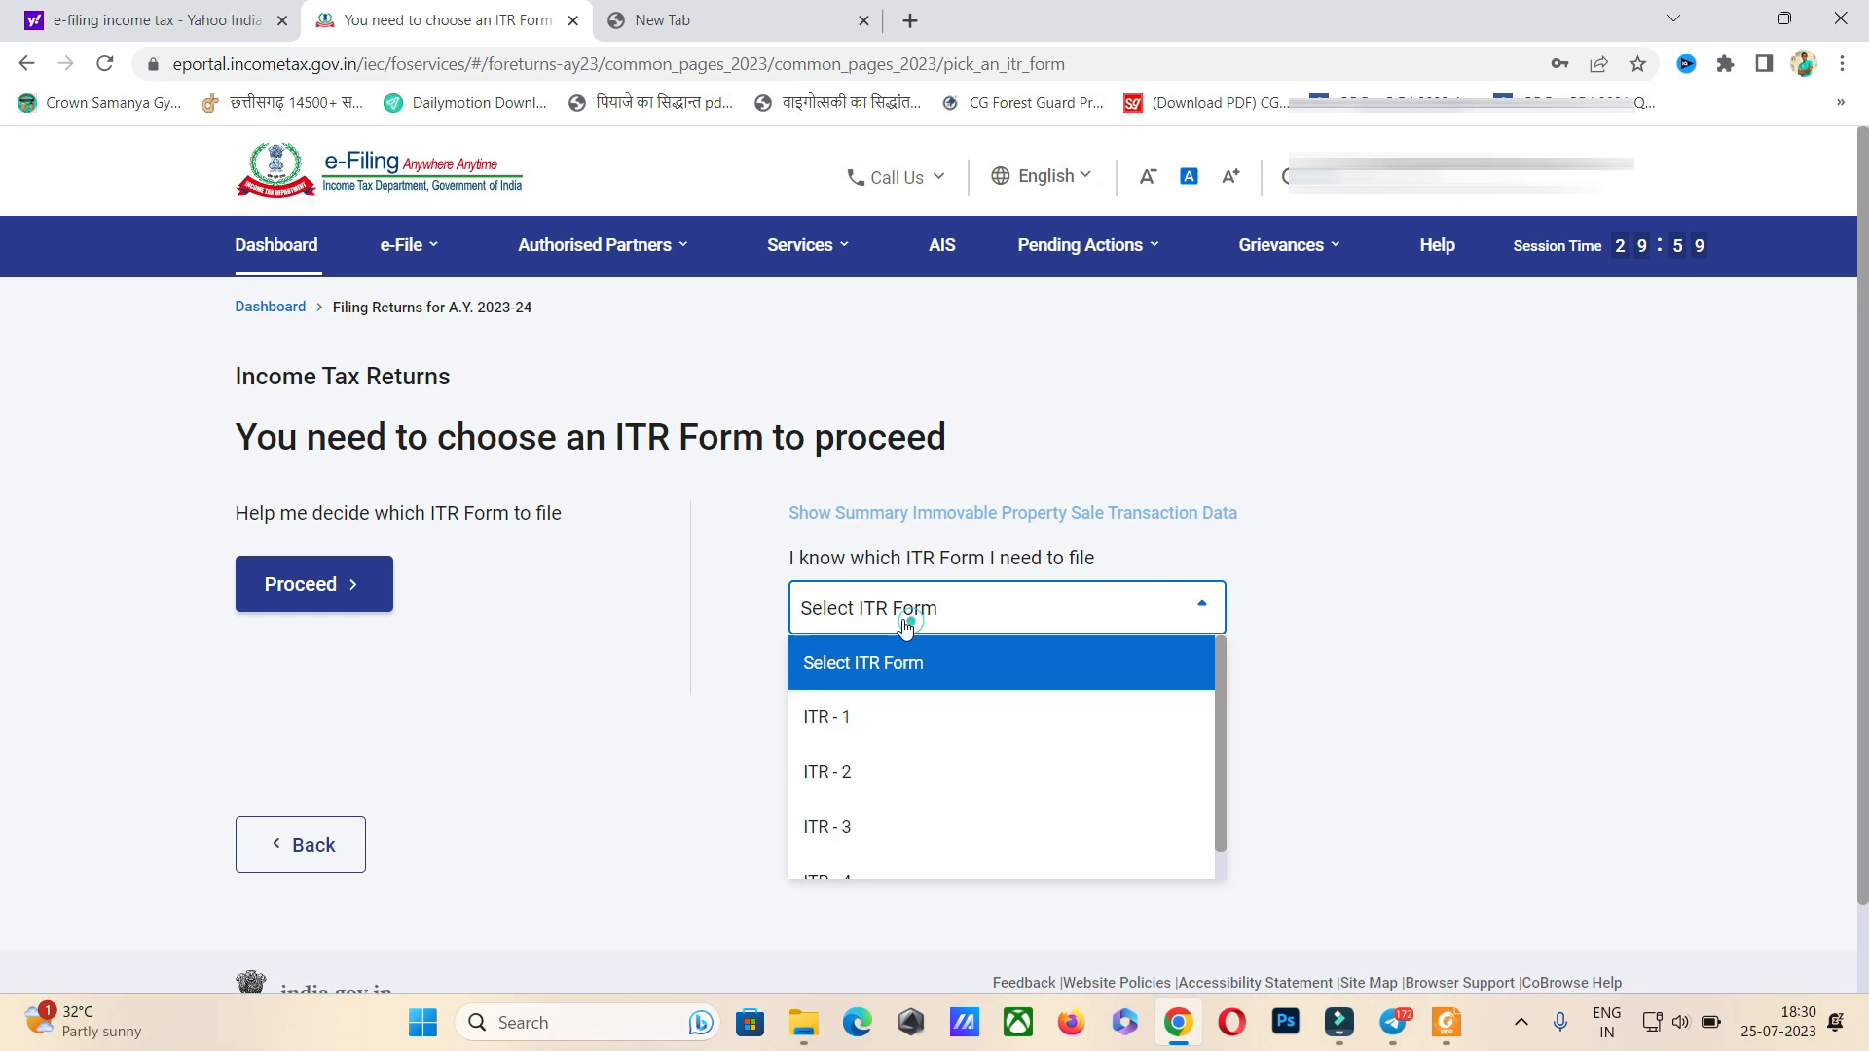
click(842, 722)
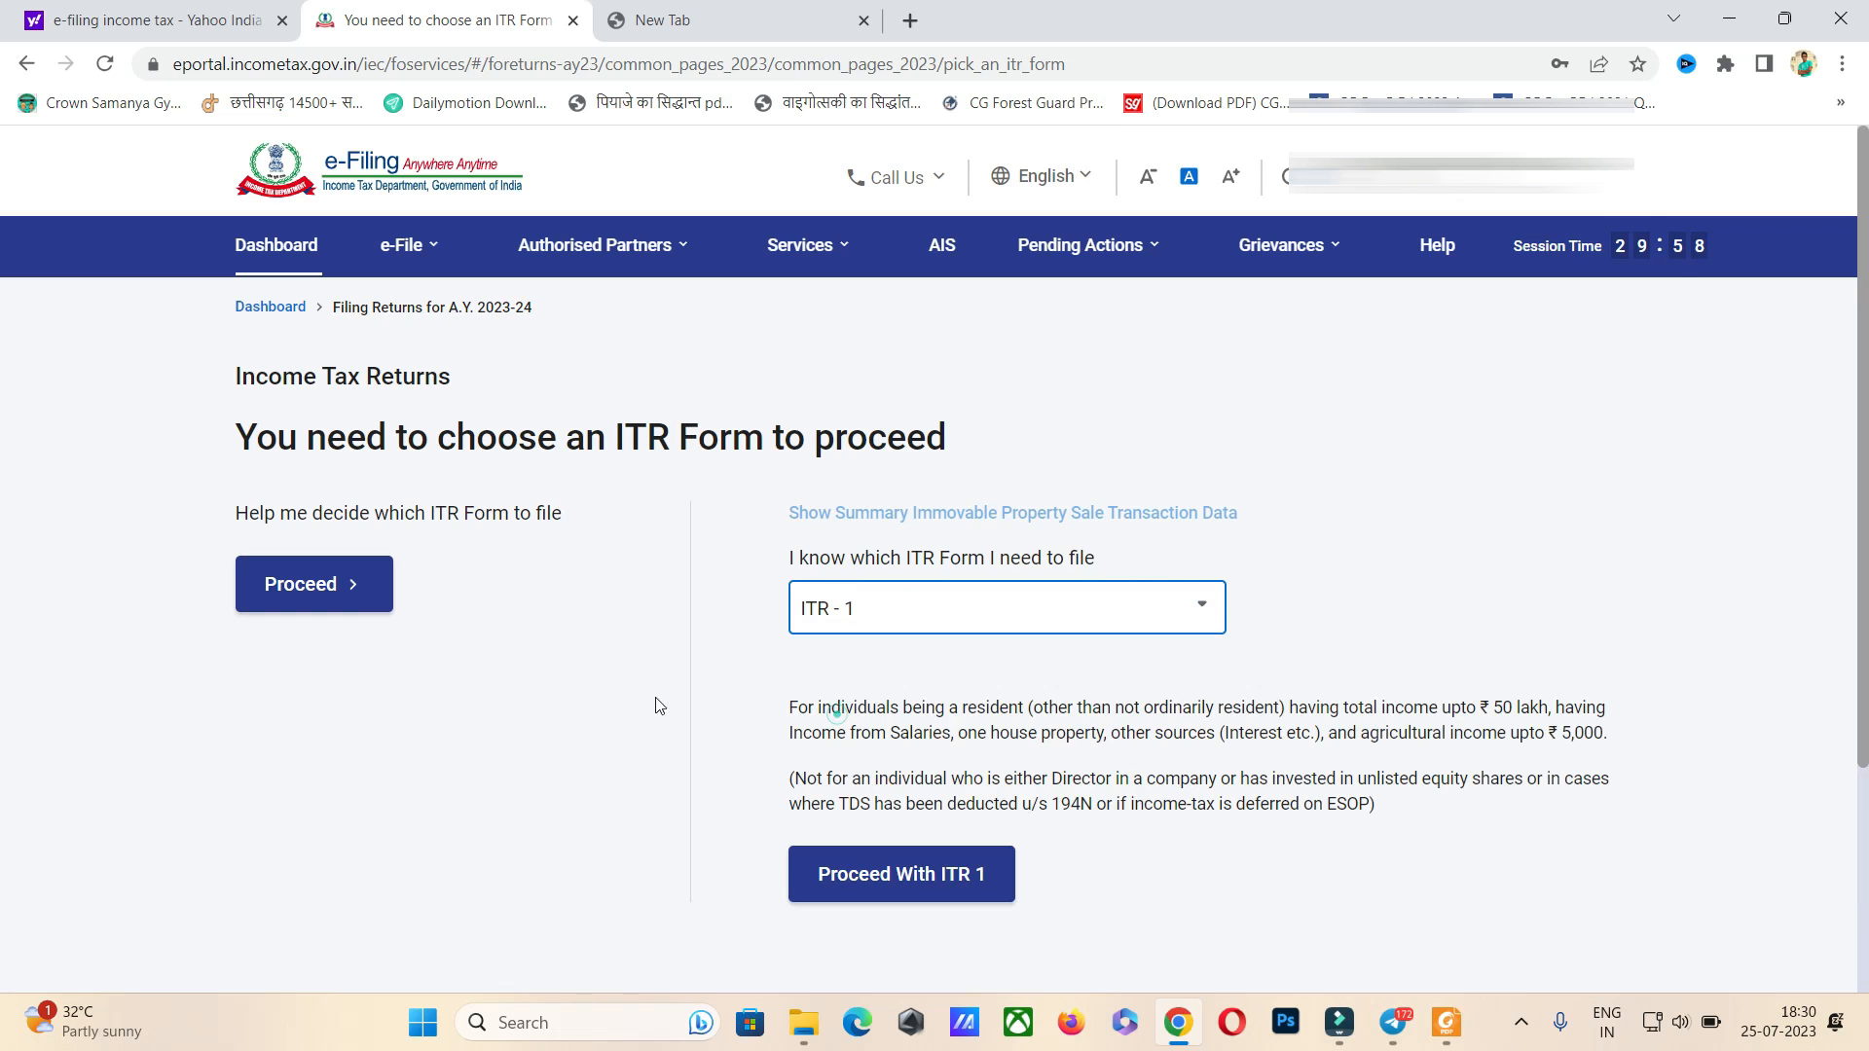
click(943, 894)
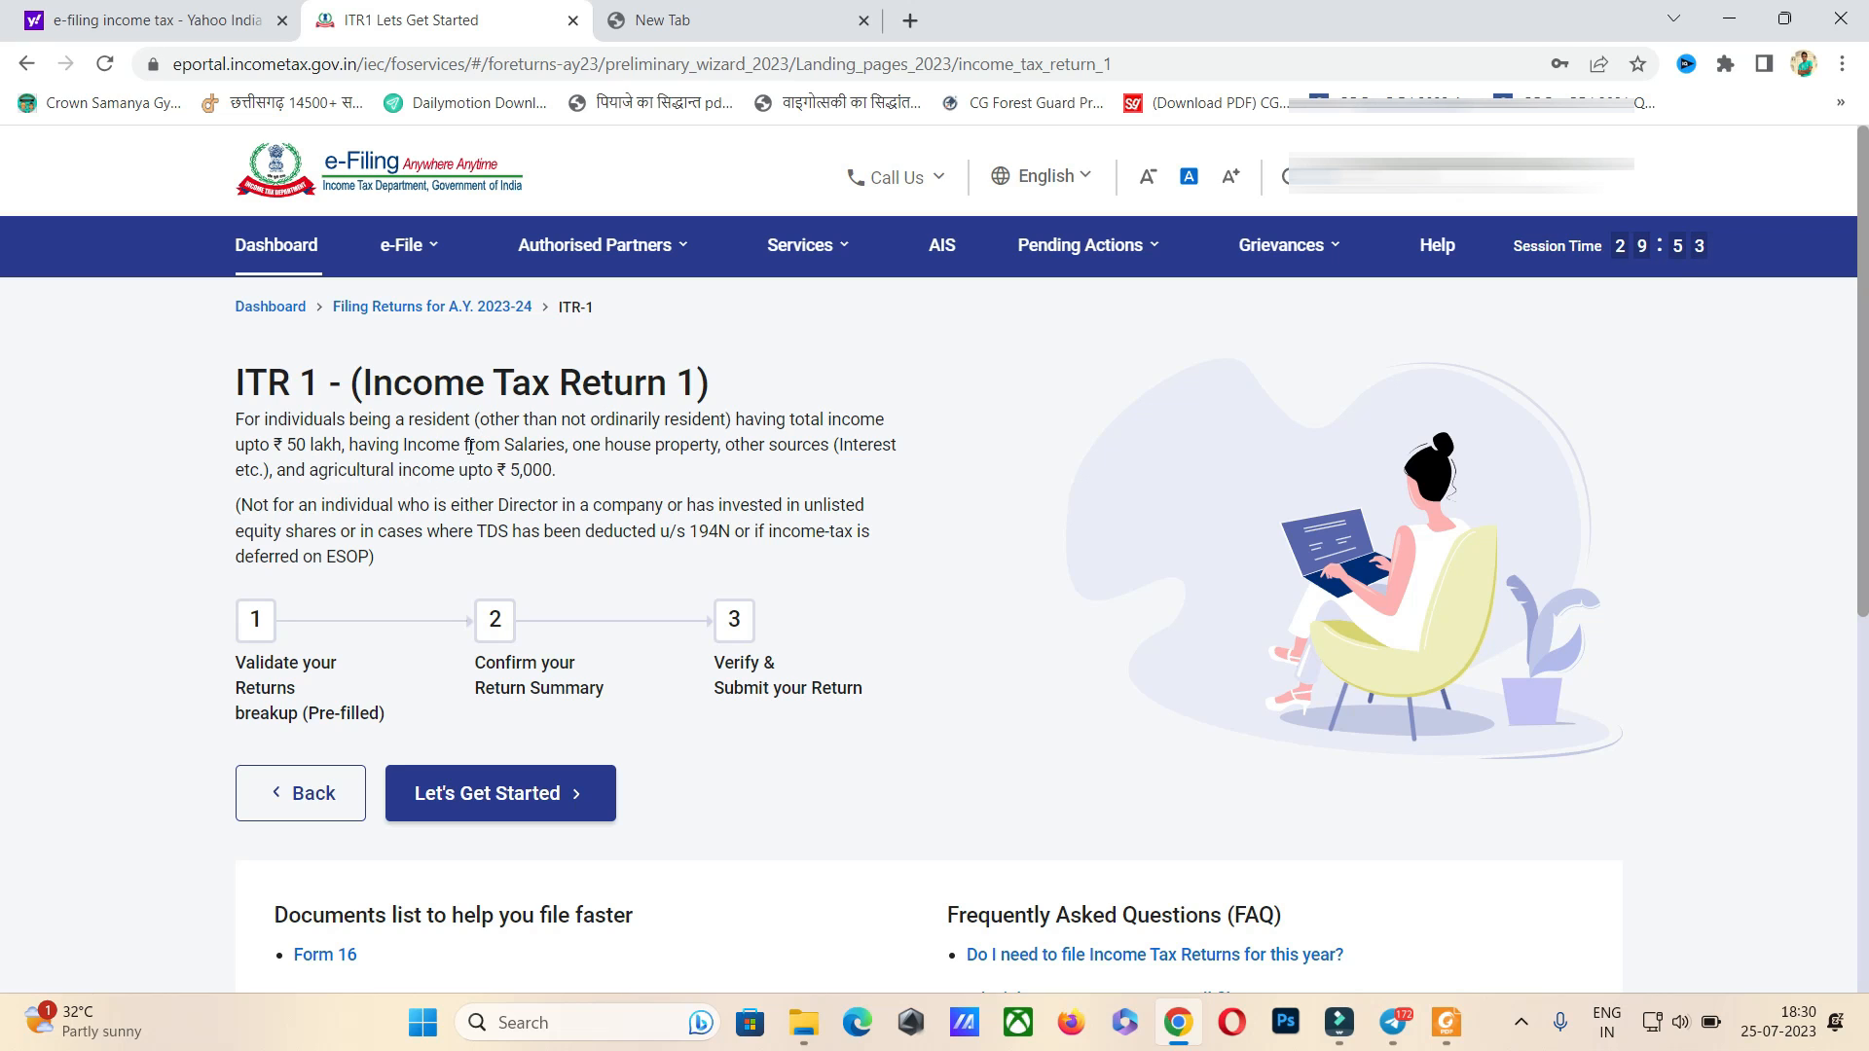
- Get started with ITR-1 and give "Taxable income is more than basic exemption limit" as the reason for filing
click(493, 796)
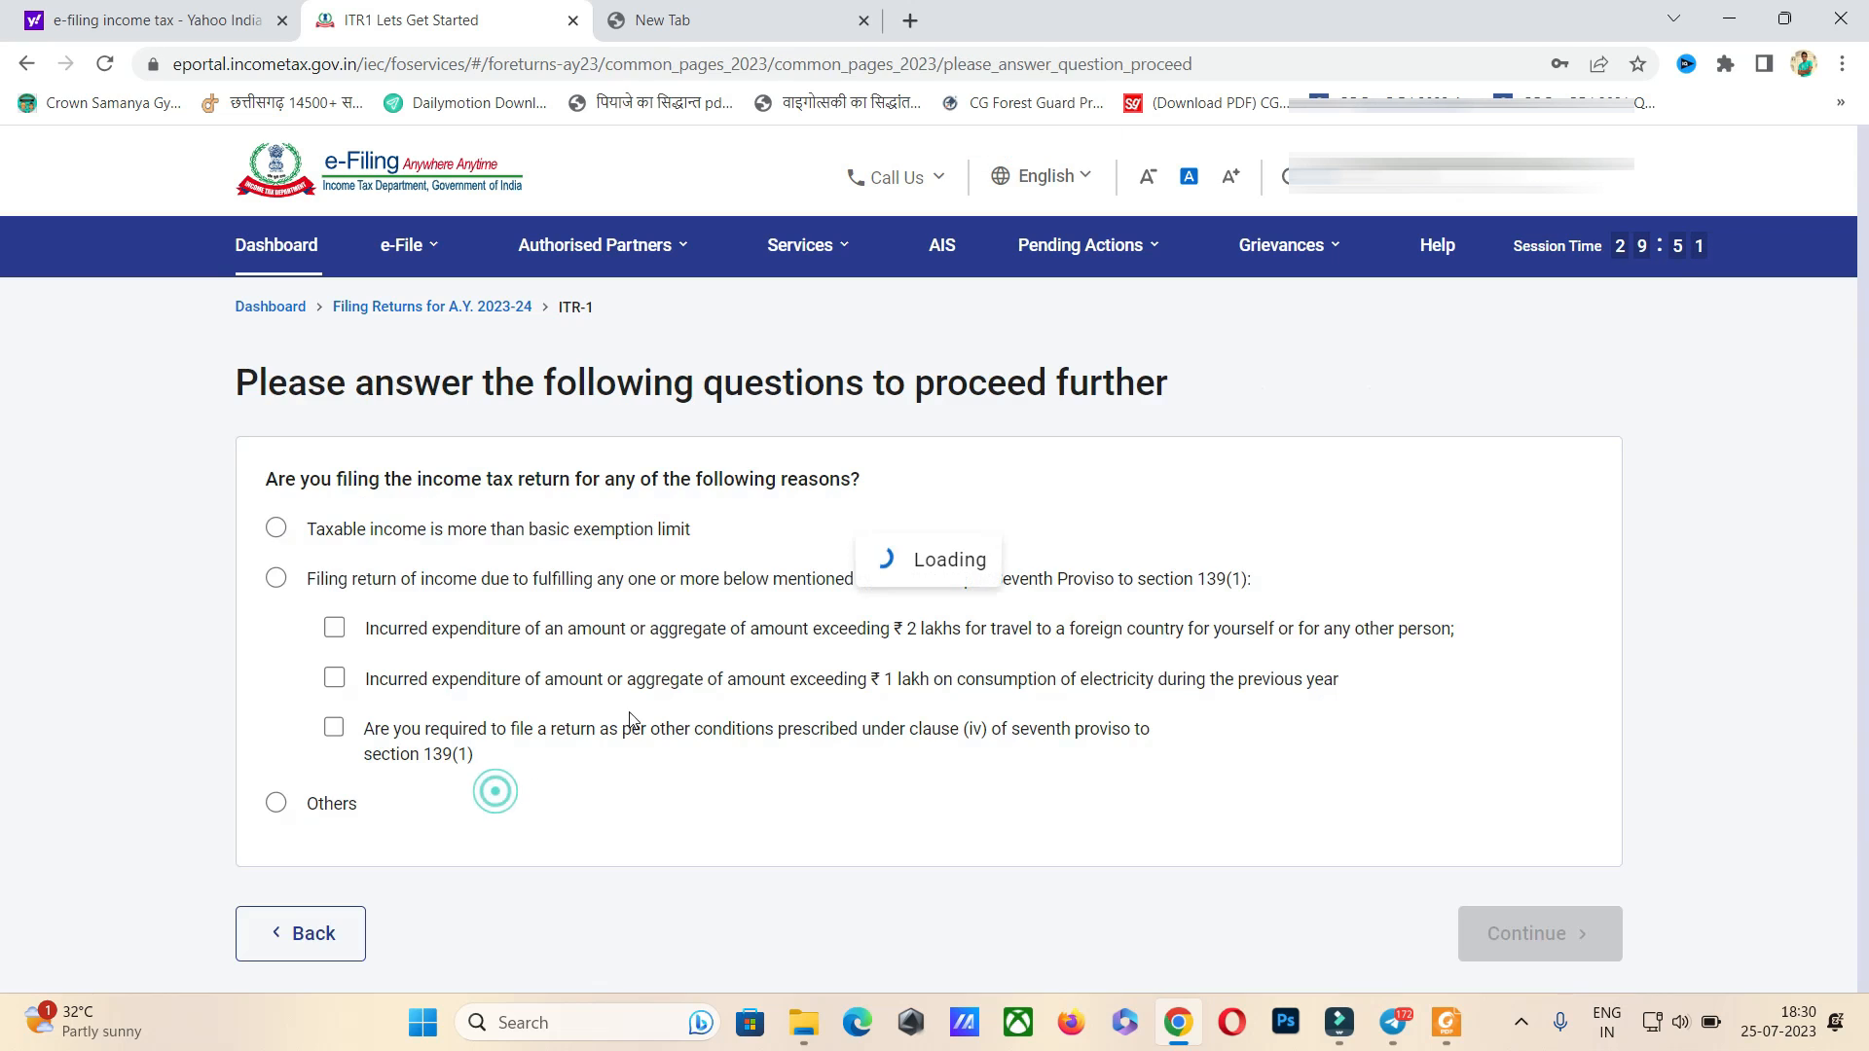
click(277, 531)
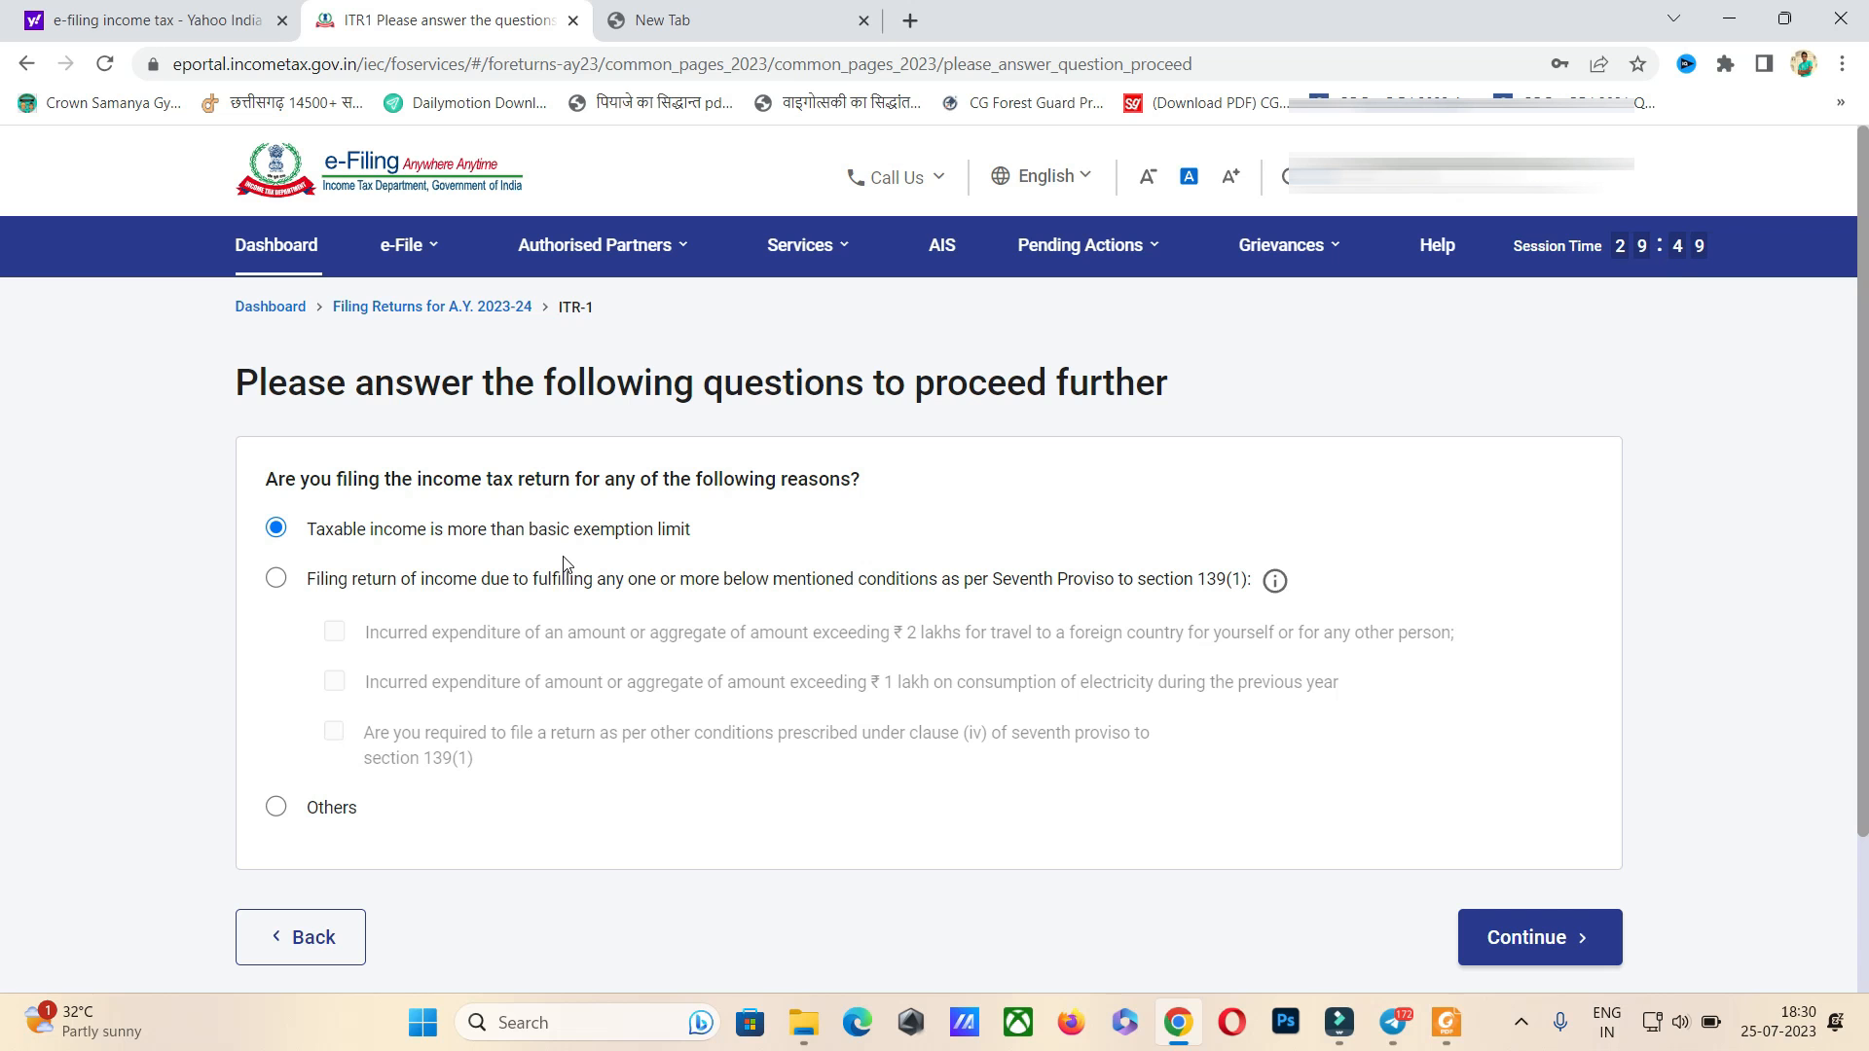
click(1526, 938)
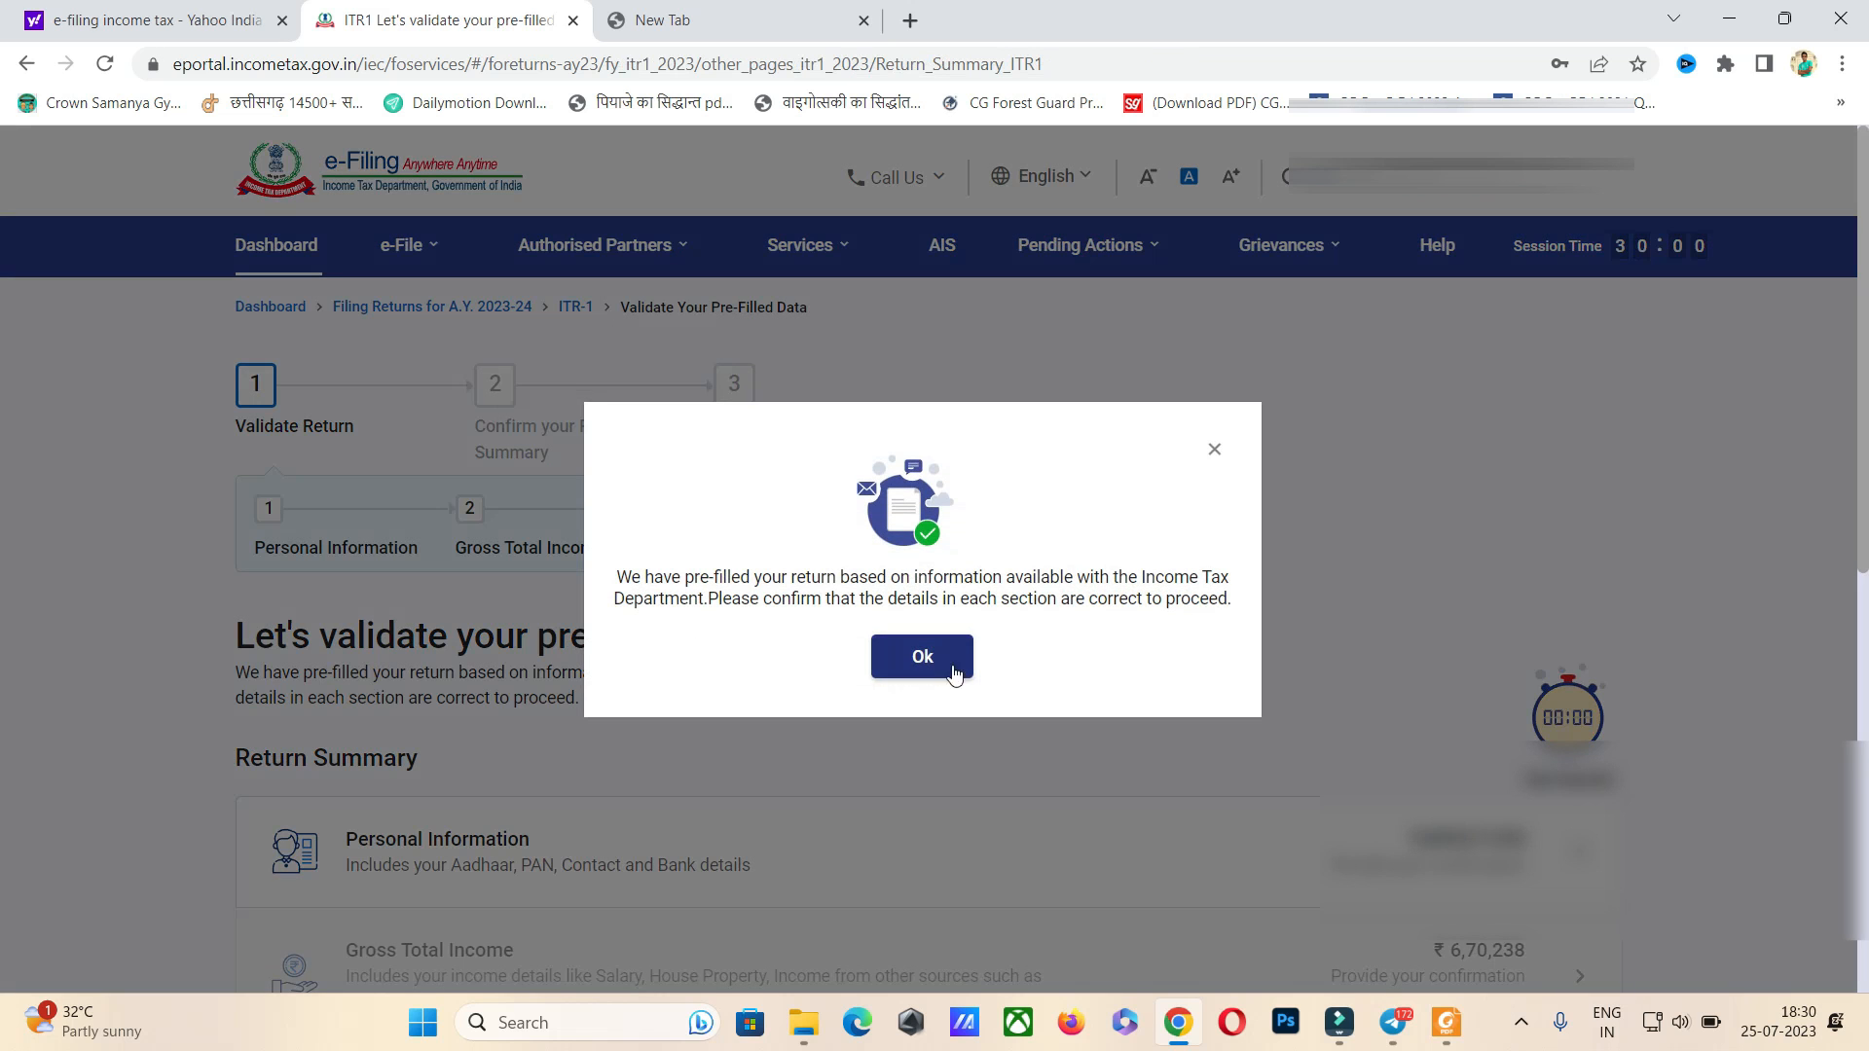
- Acknowledge the pre-filled return notice and review the Personal Information section, including contact, filing section, tax regime and bank details
click(940, 652)
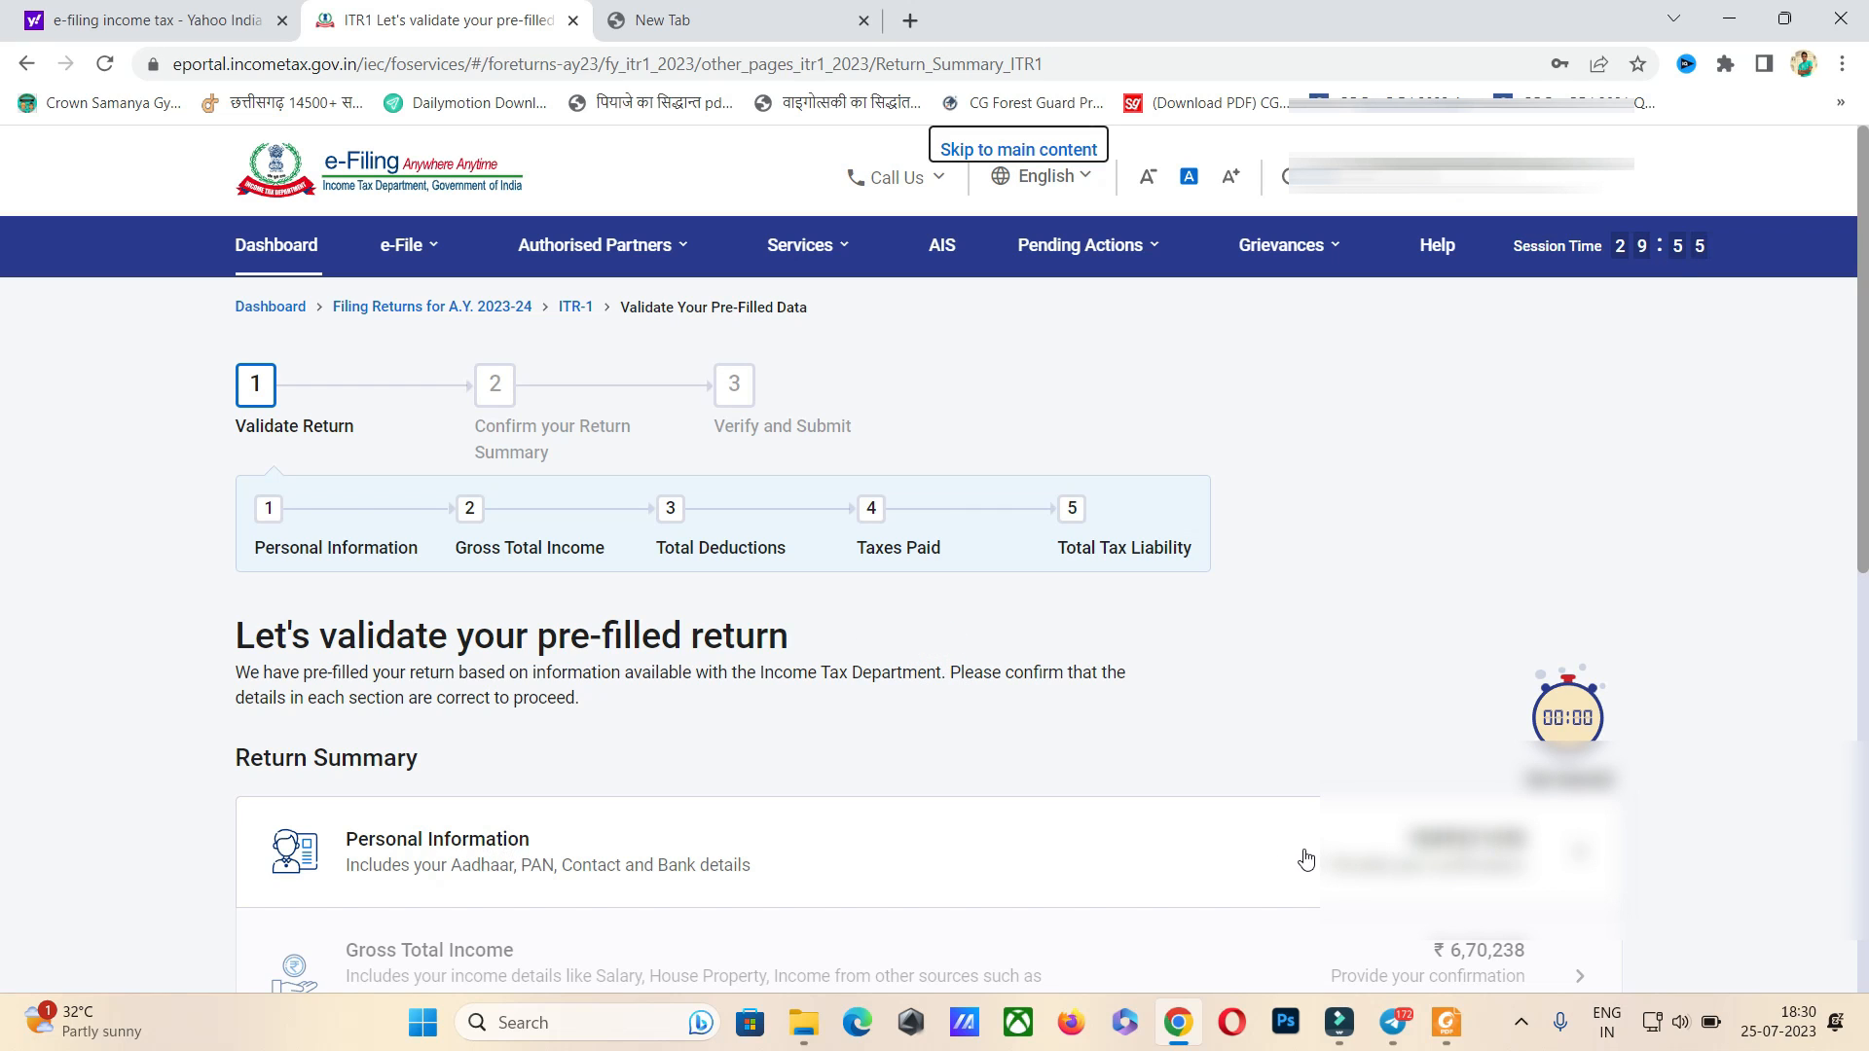
click(1461, 851)
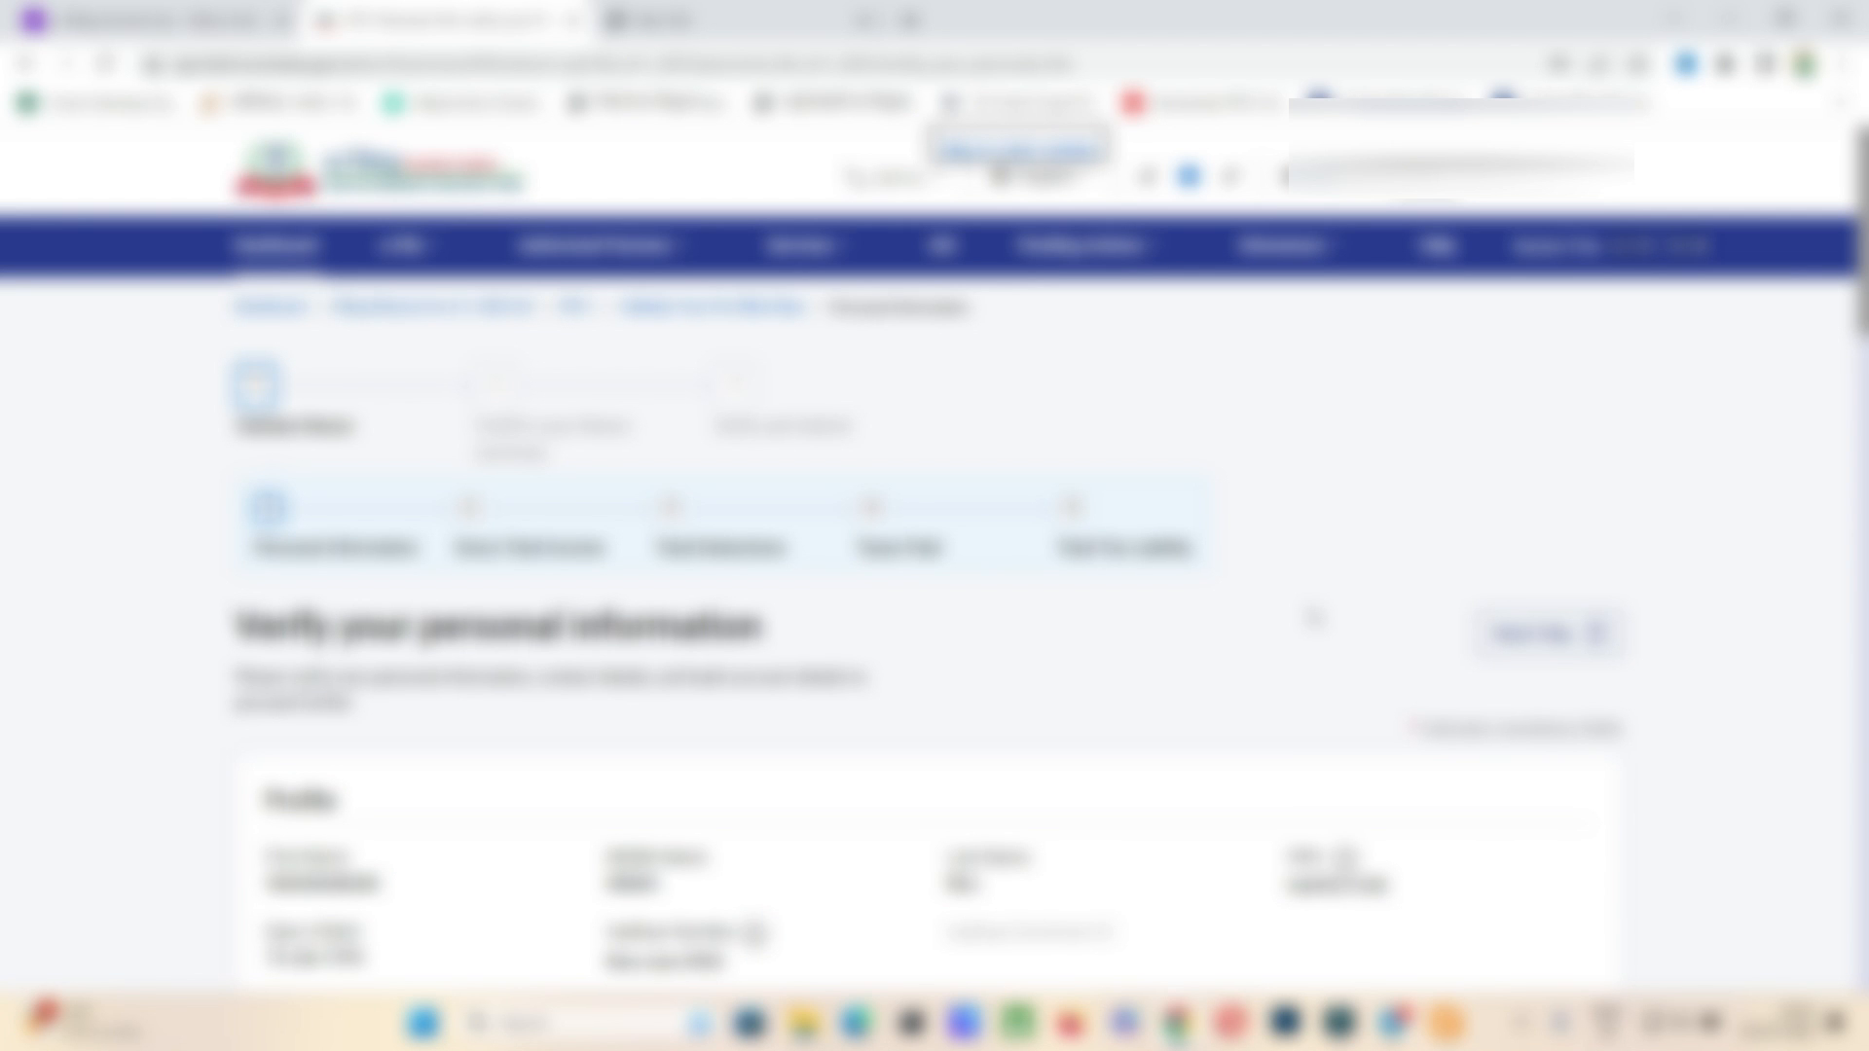
scroll(1313, 617, down, 5)
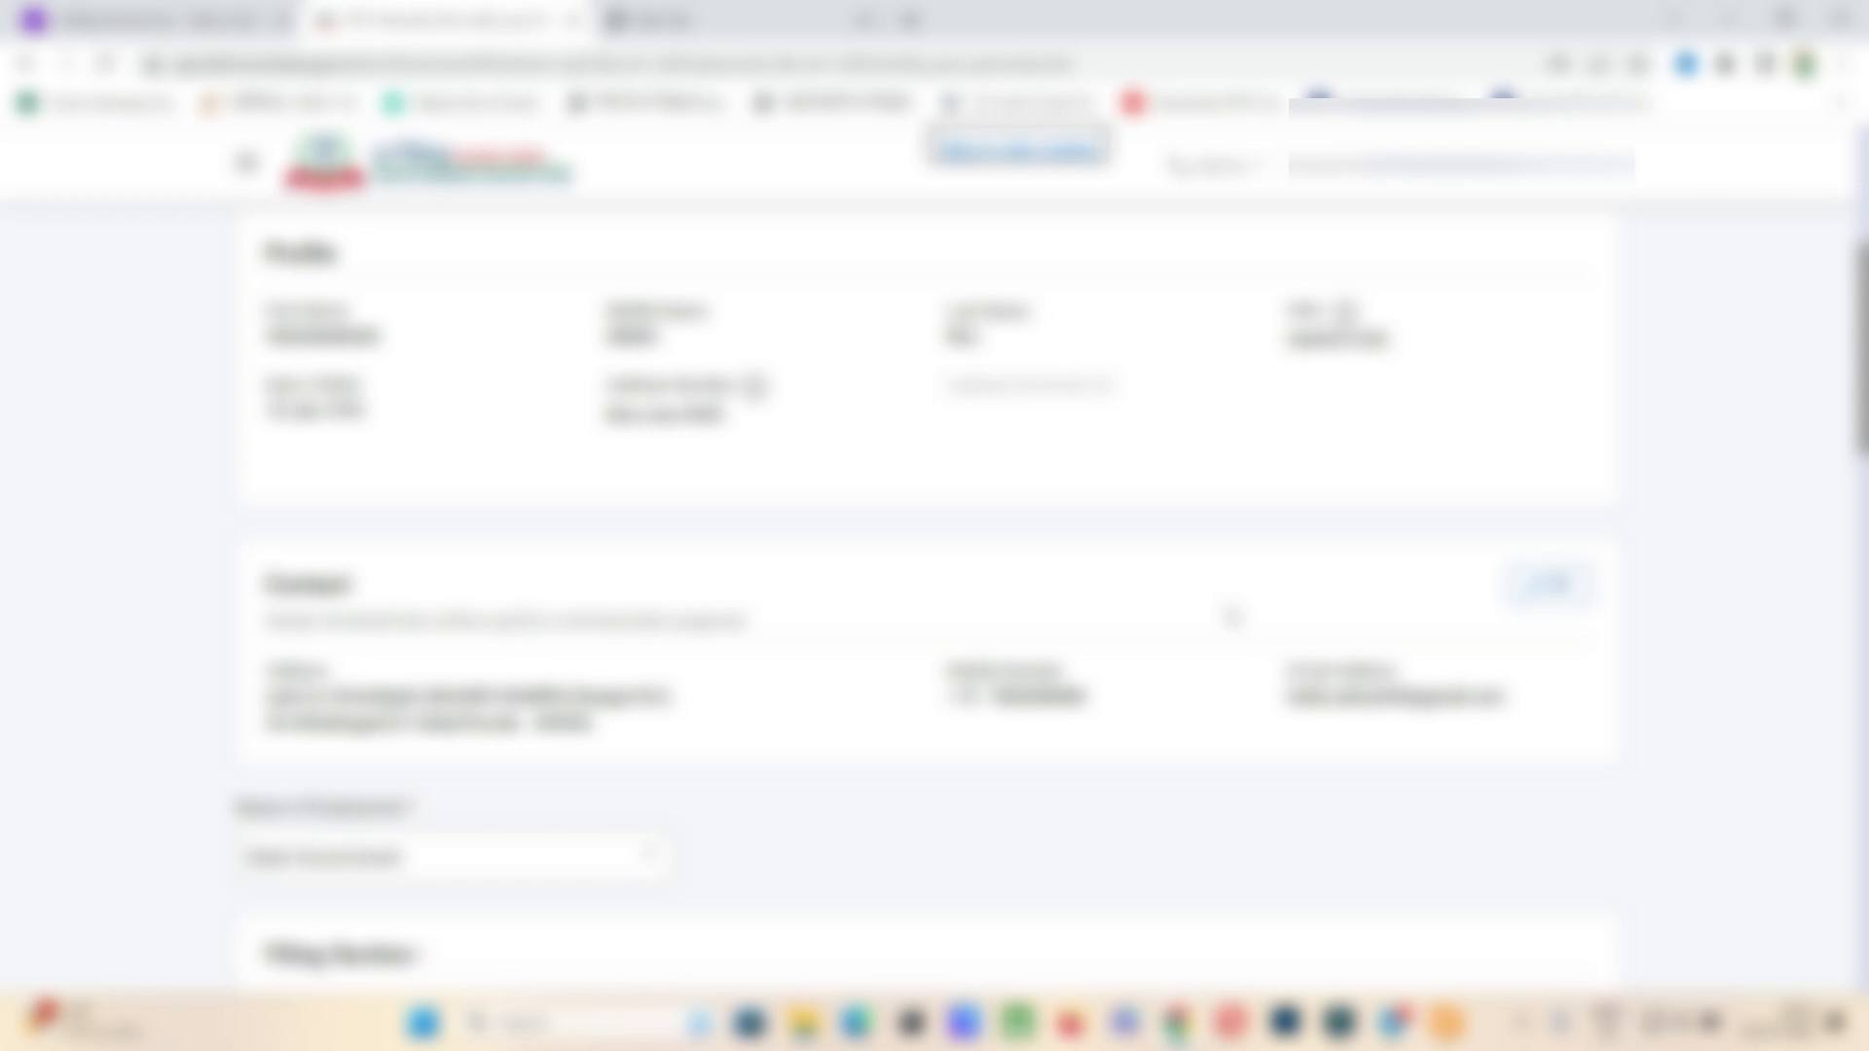
scroll(1231, 616, down, 8)
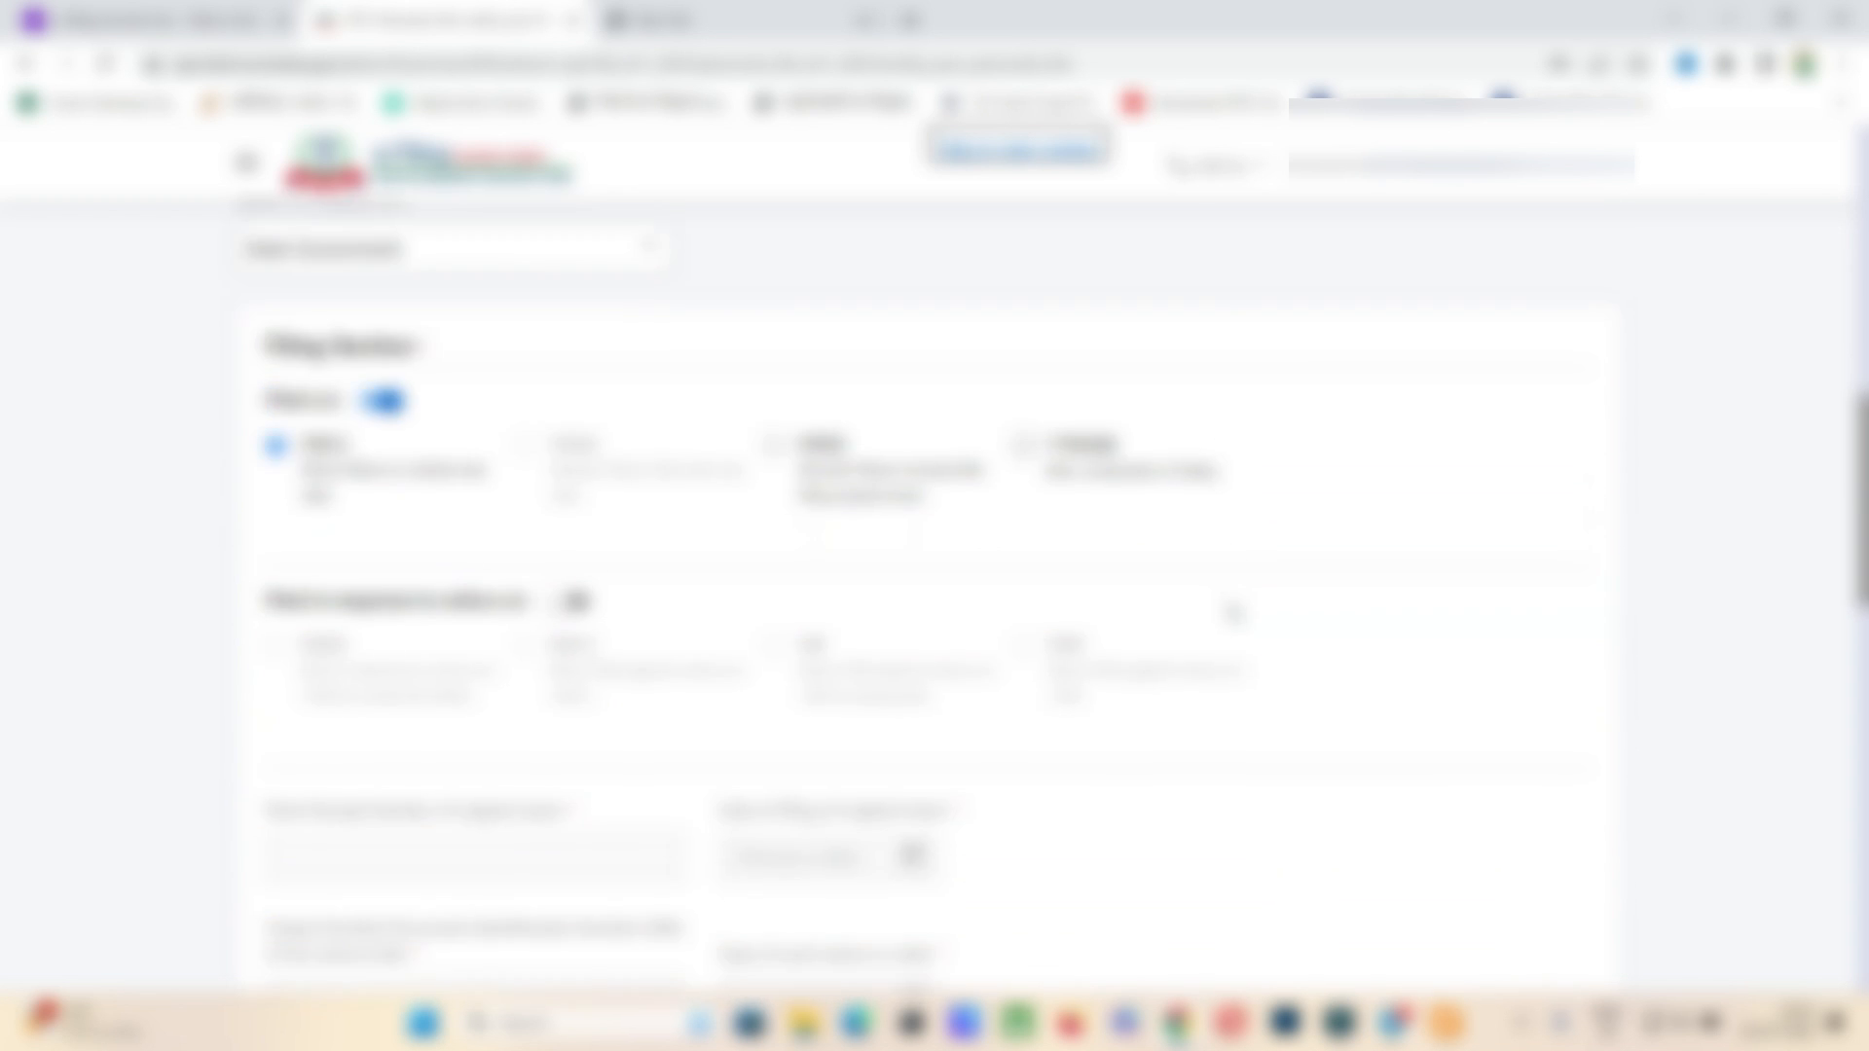
scroll(1231, 614, down, 9)
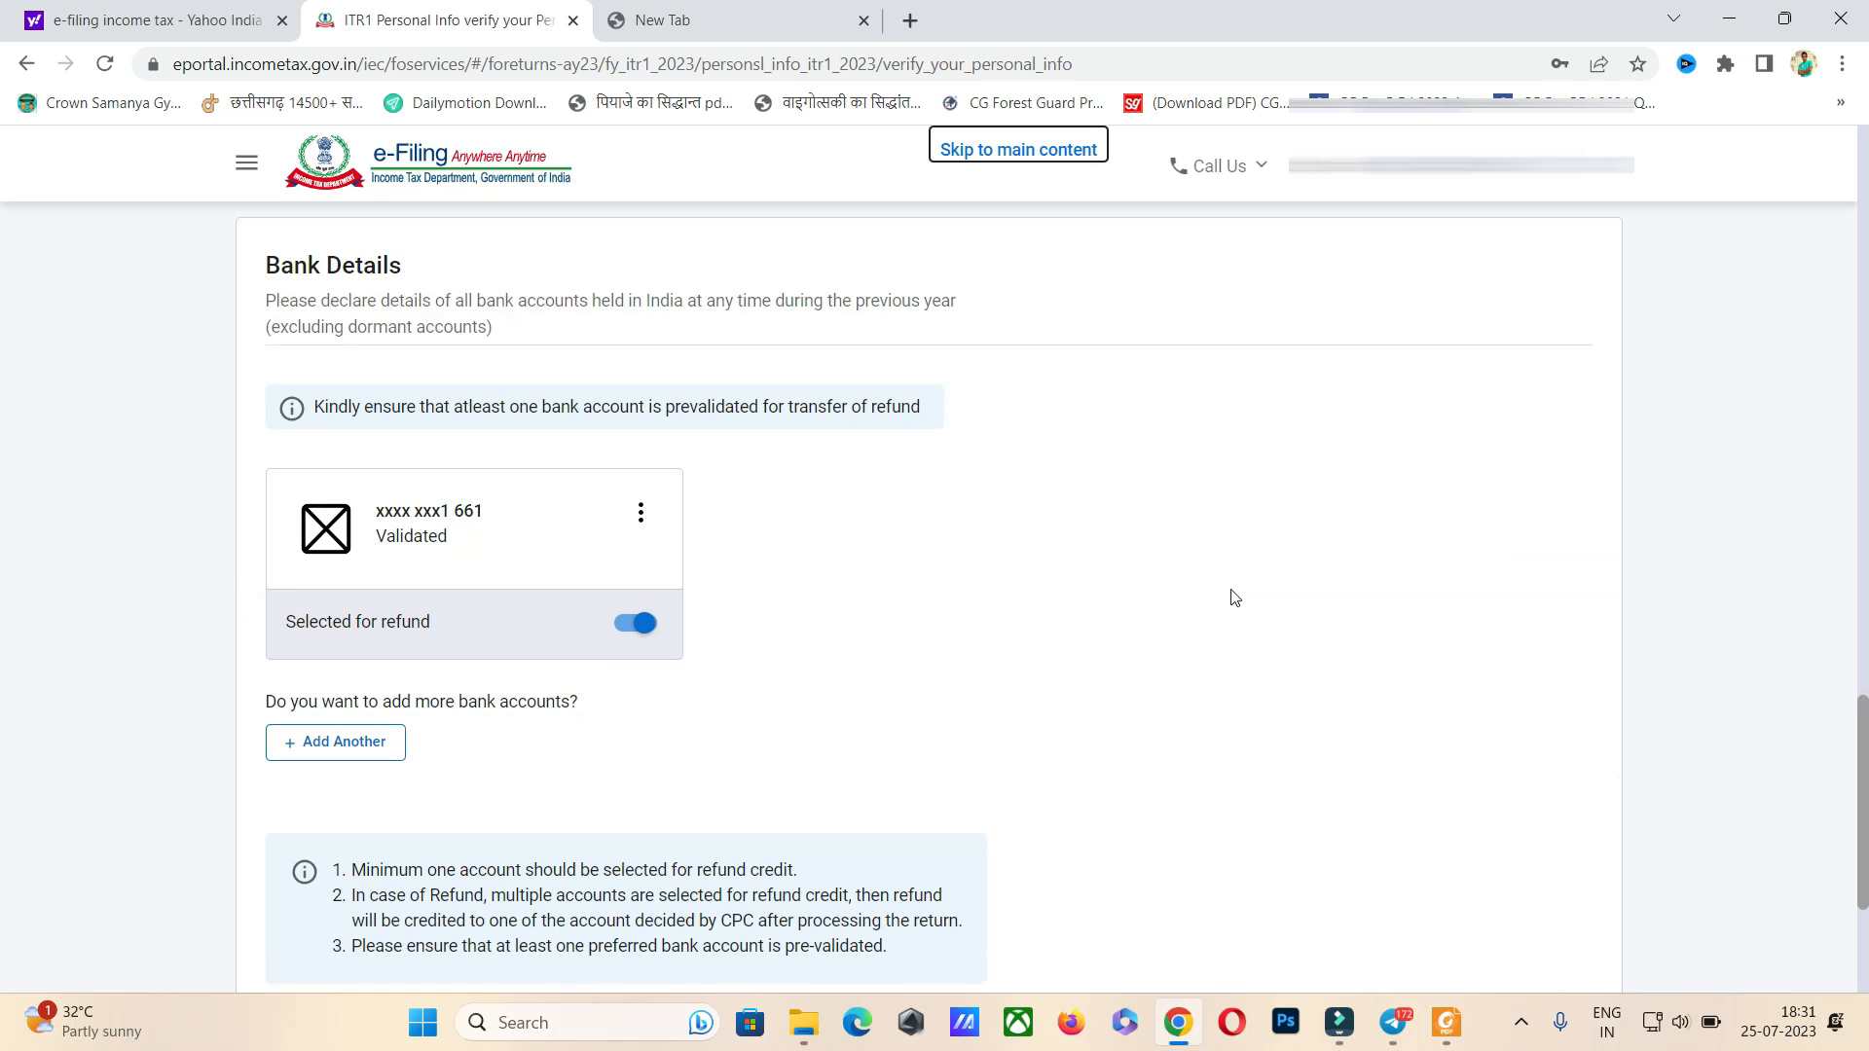
scroll(1050, 566, up, 20)
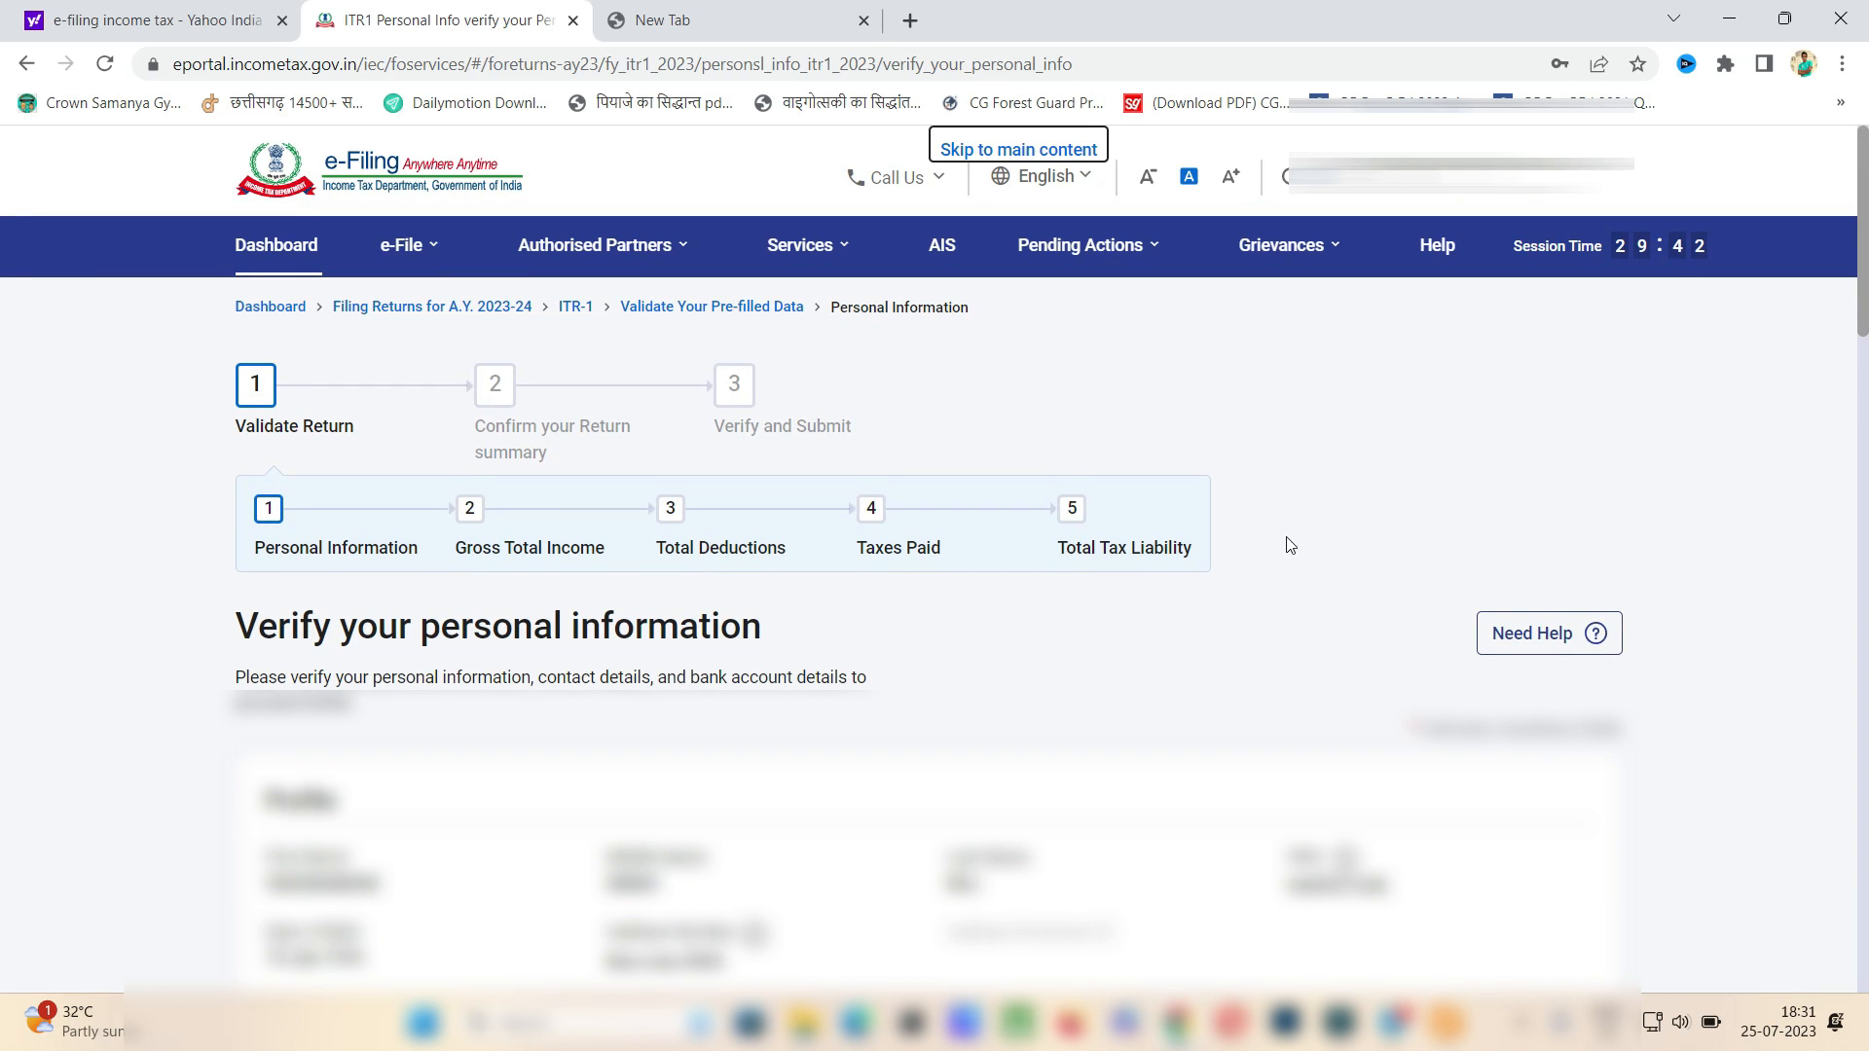
scroll(1207, 536, down, 2)
scroll(1207, 535, down, 20)
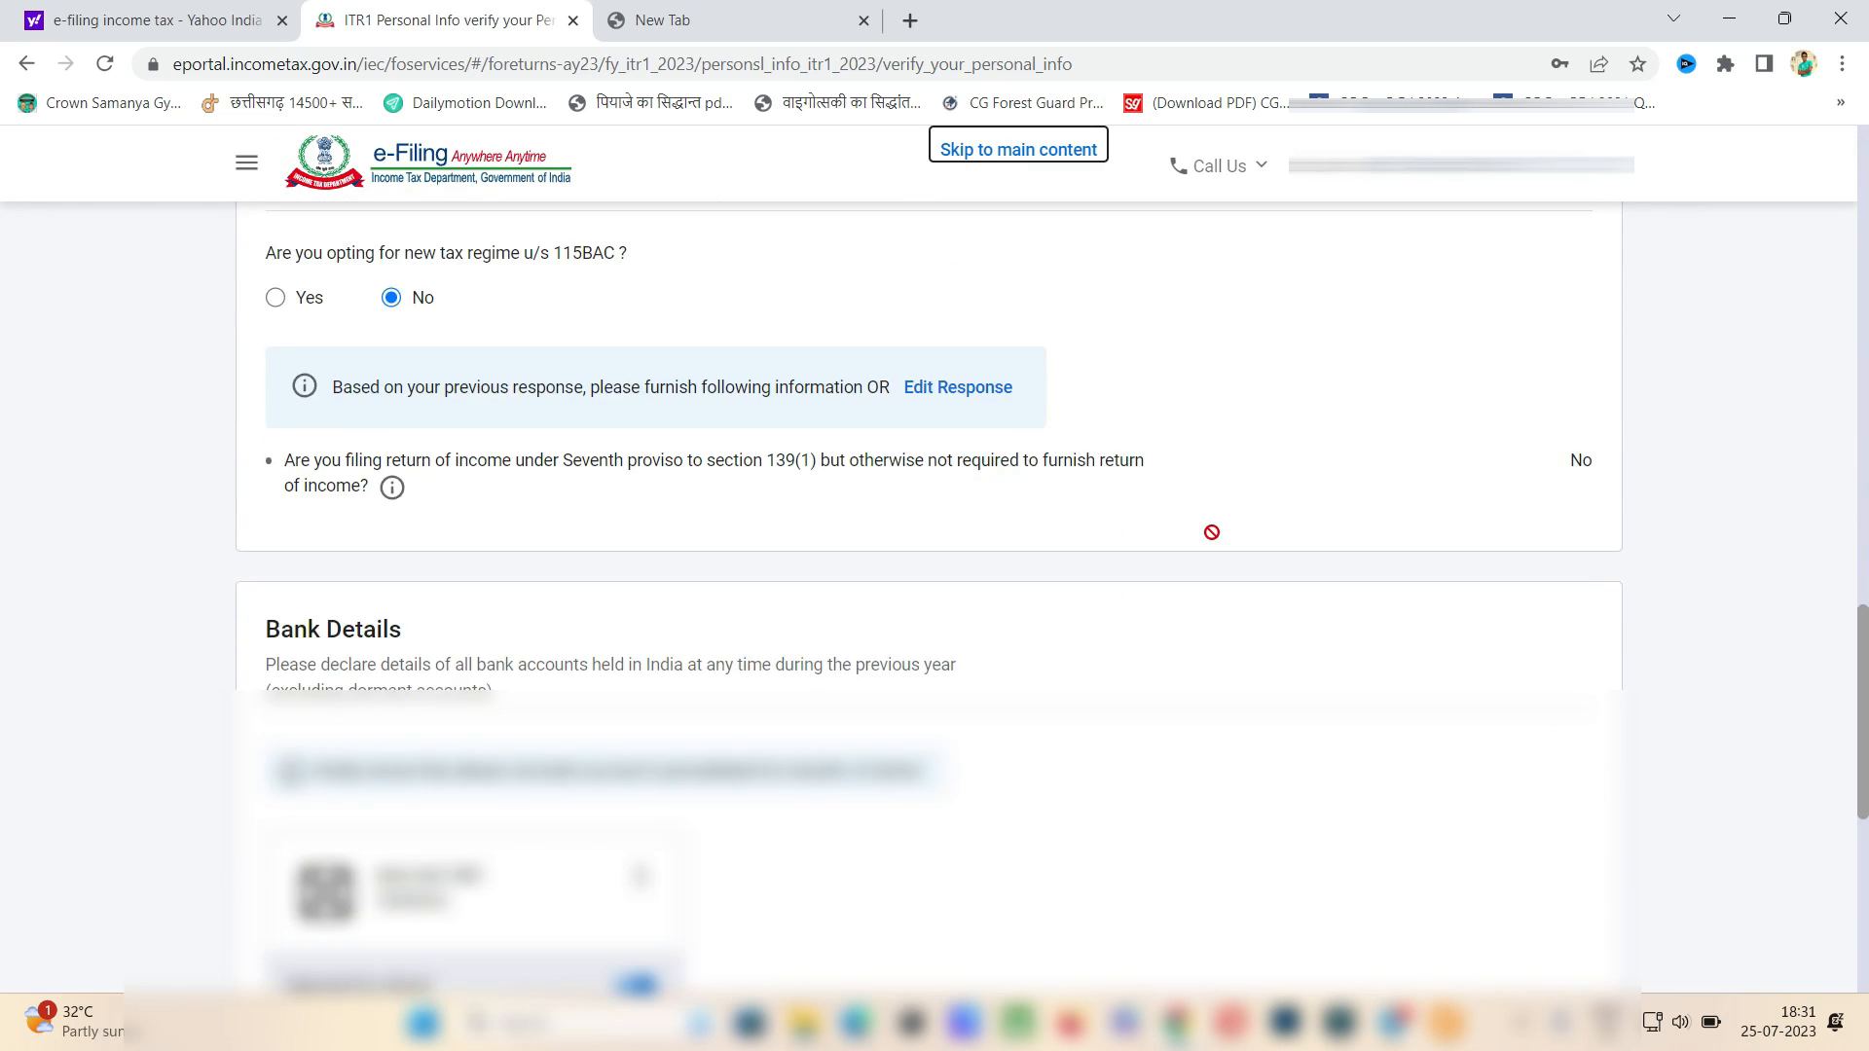
- Proceed to Gross Total Income, answer No to all five salary exemption questions and continue
click(1420, 450)
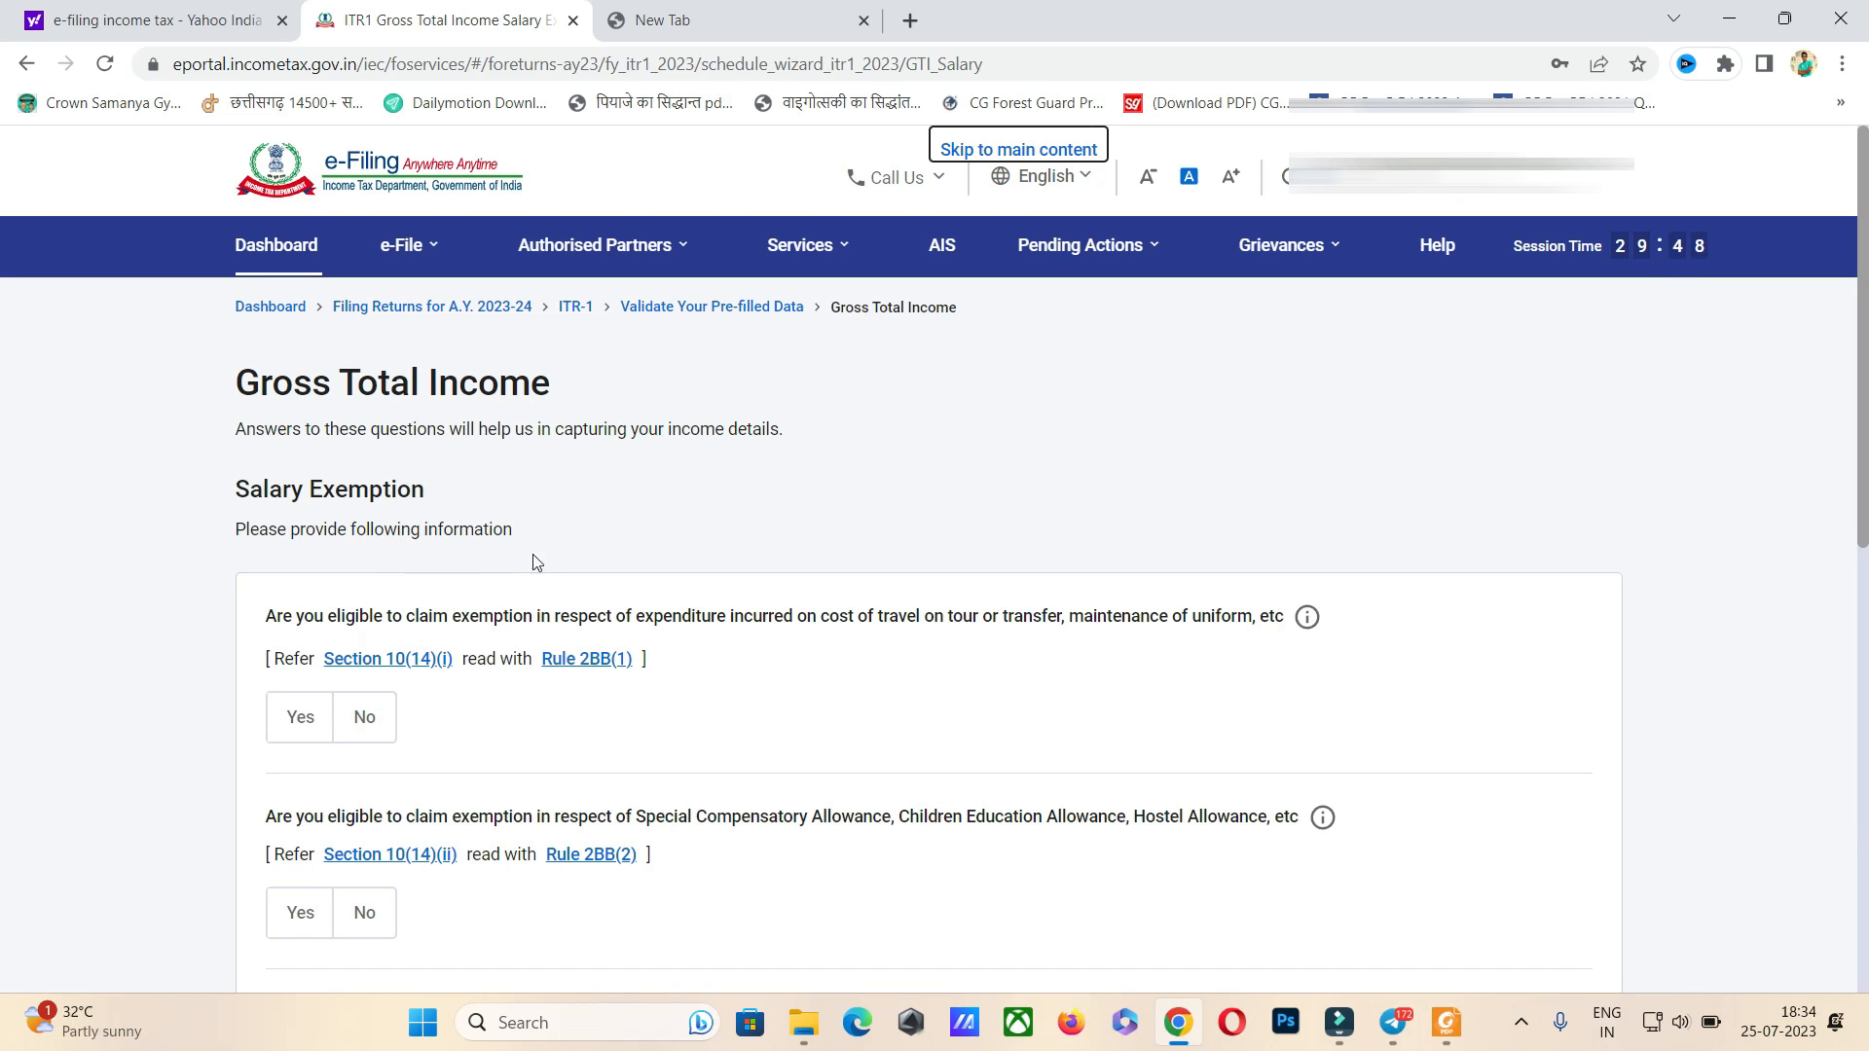
scroll(570, 516, down, 2)
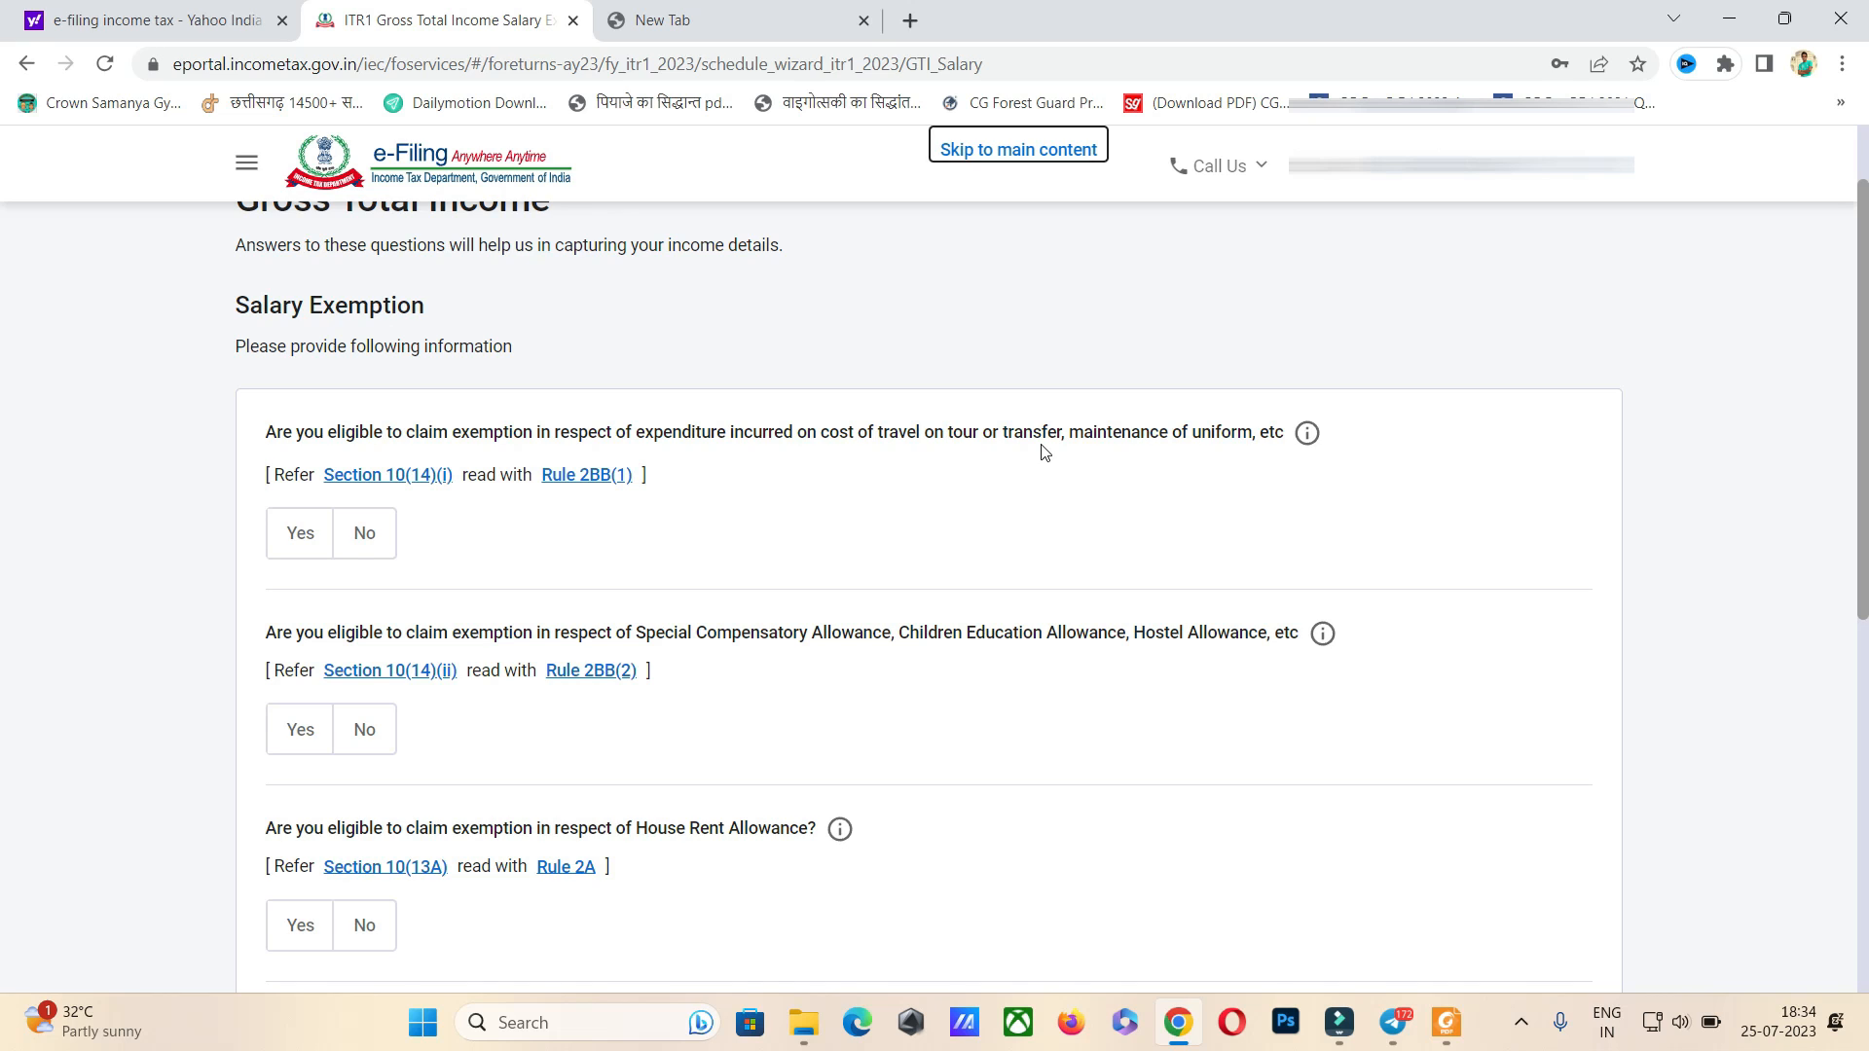
click(362, 535)
click(371, 733)
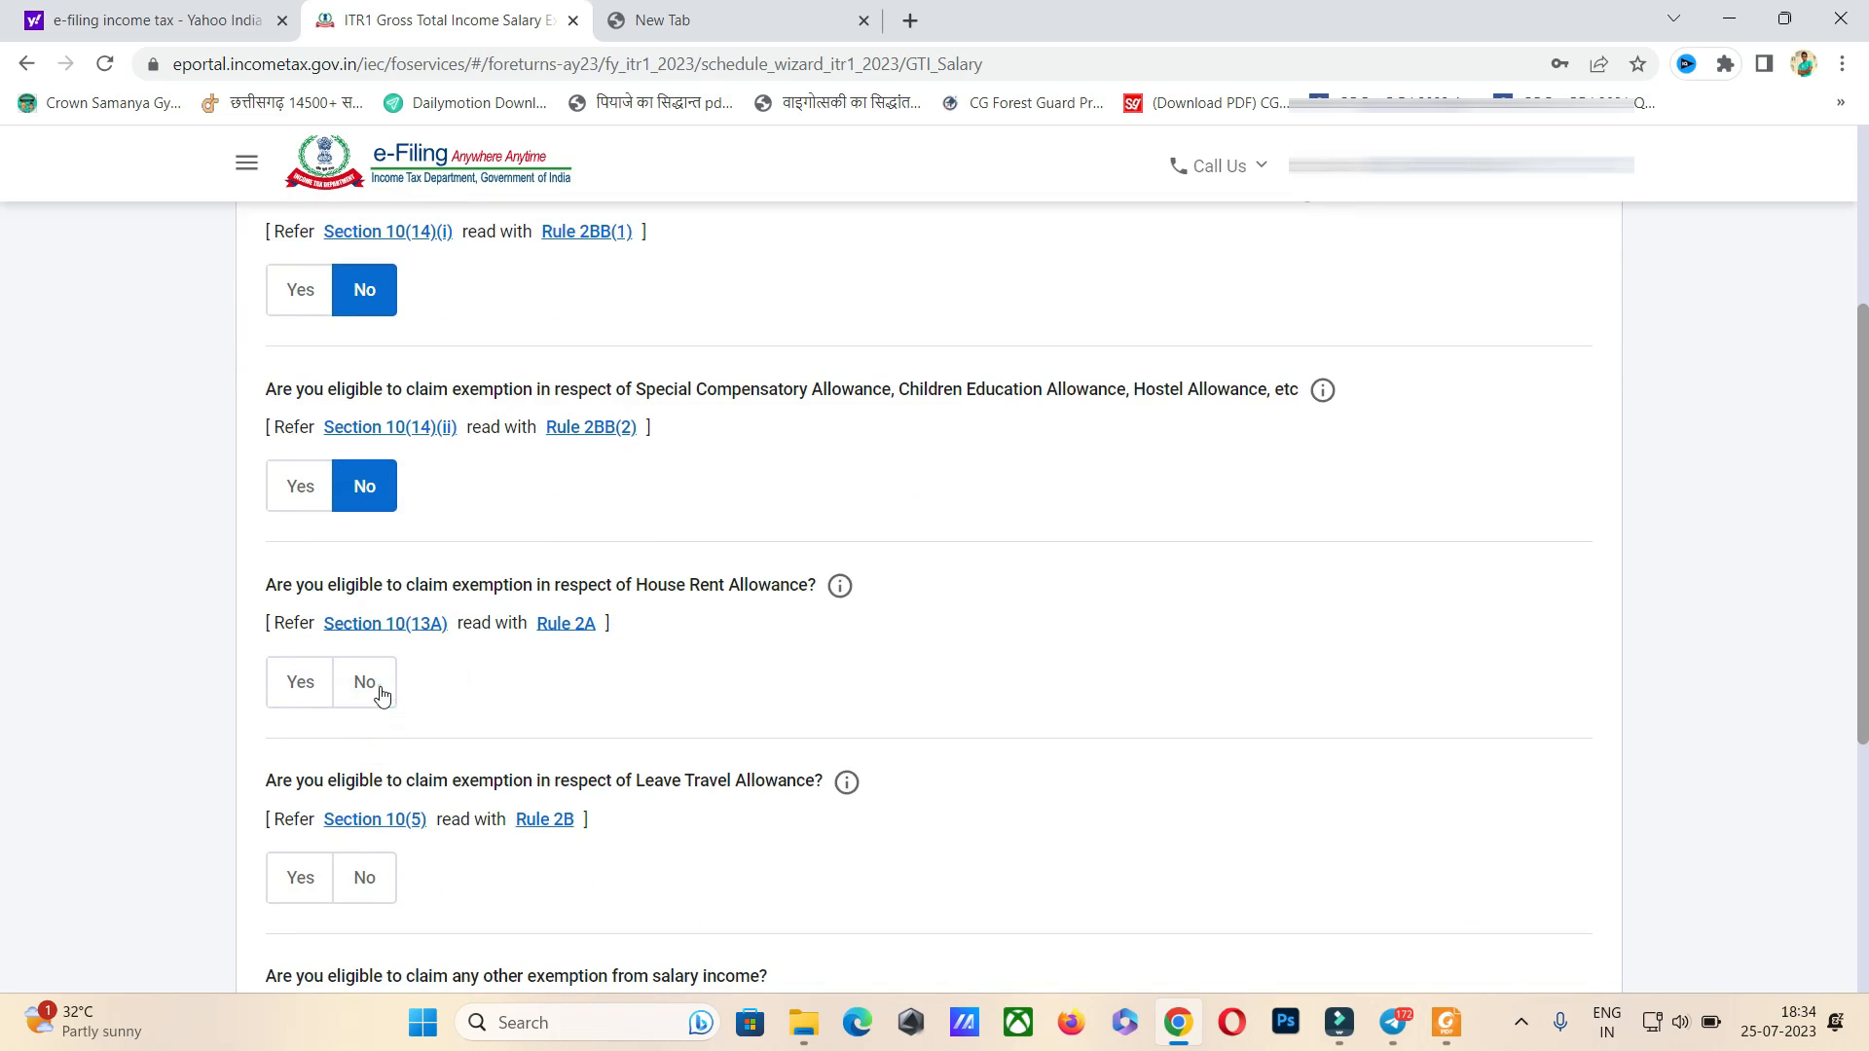
click(374, 693)
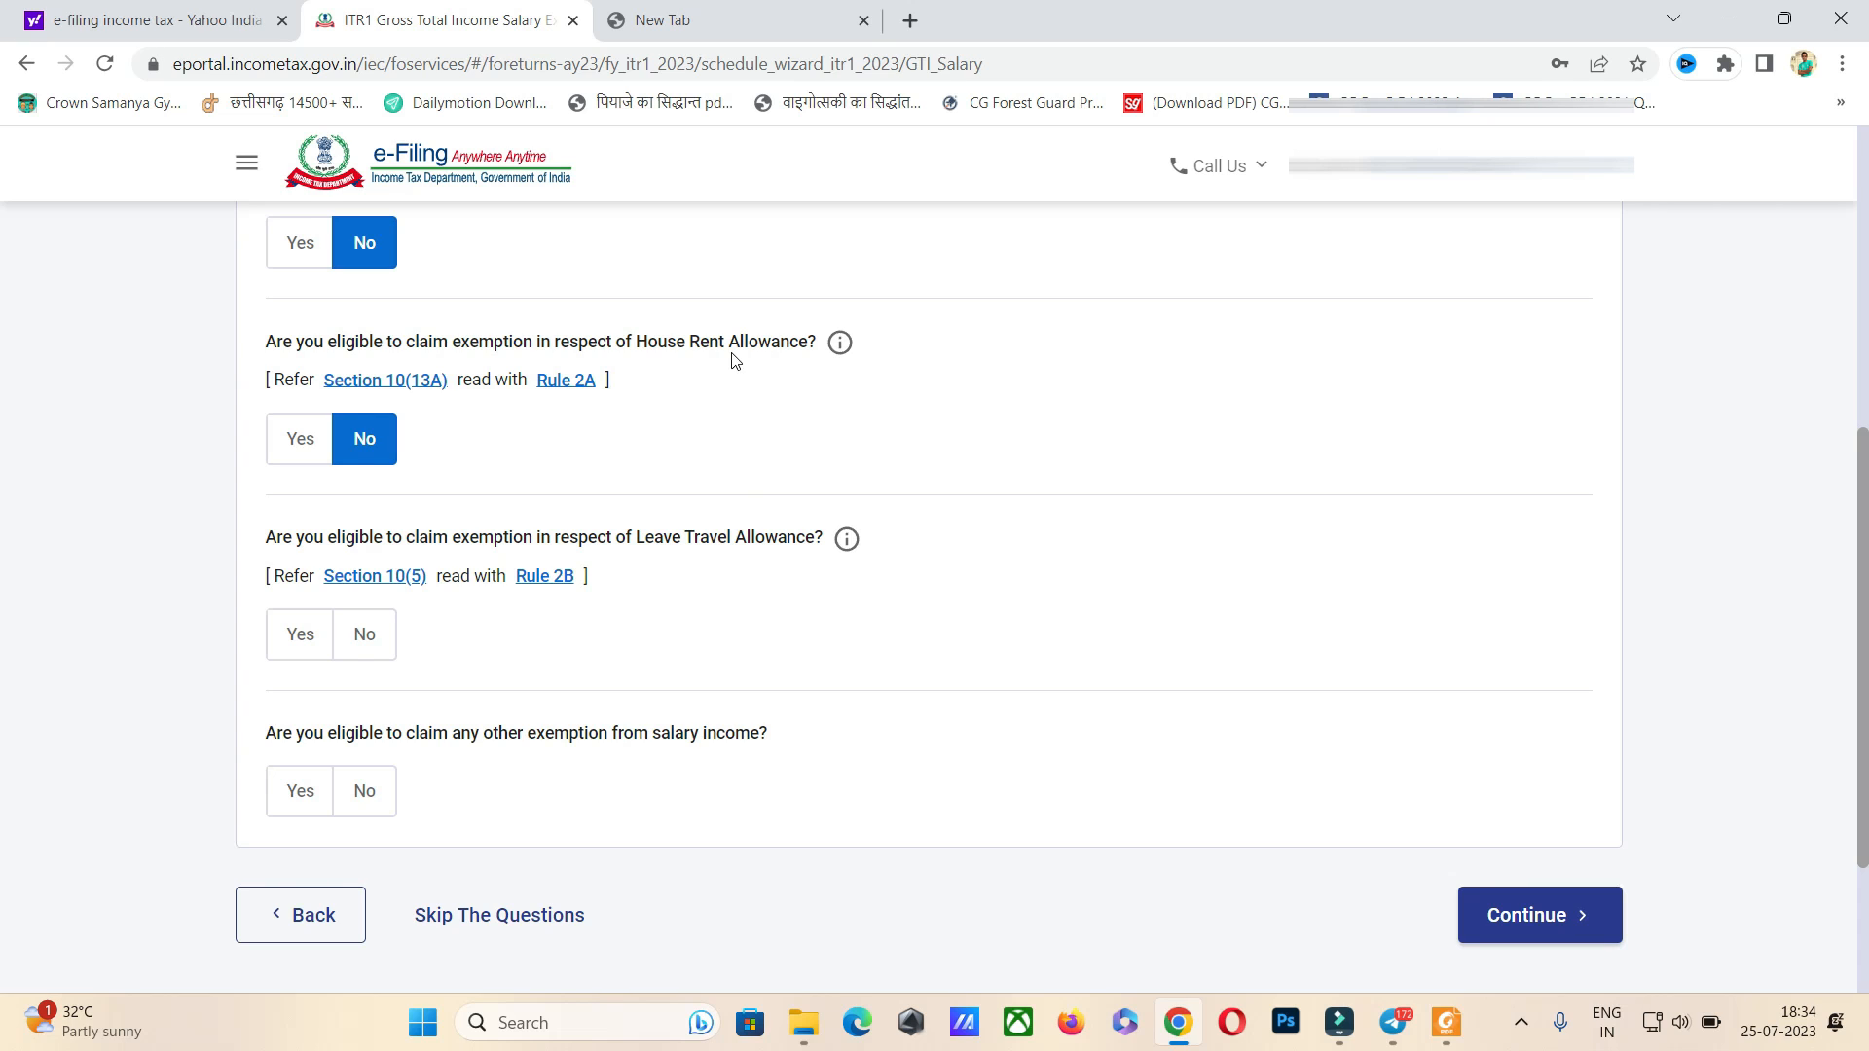
click(375, 634)
click(370, 789)
click(1521, 913)
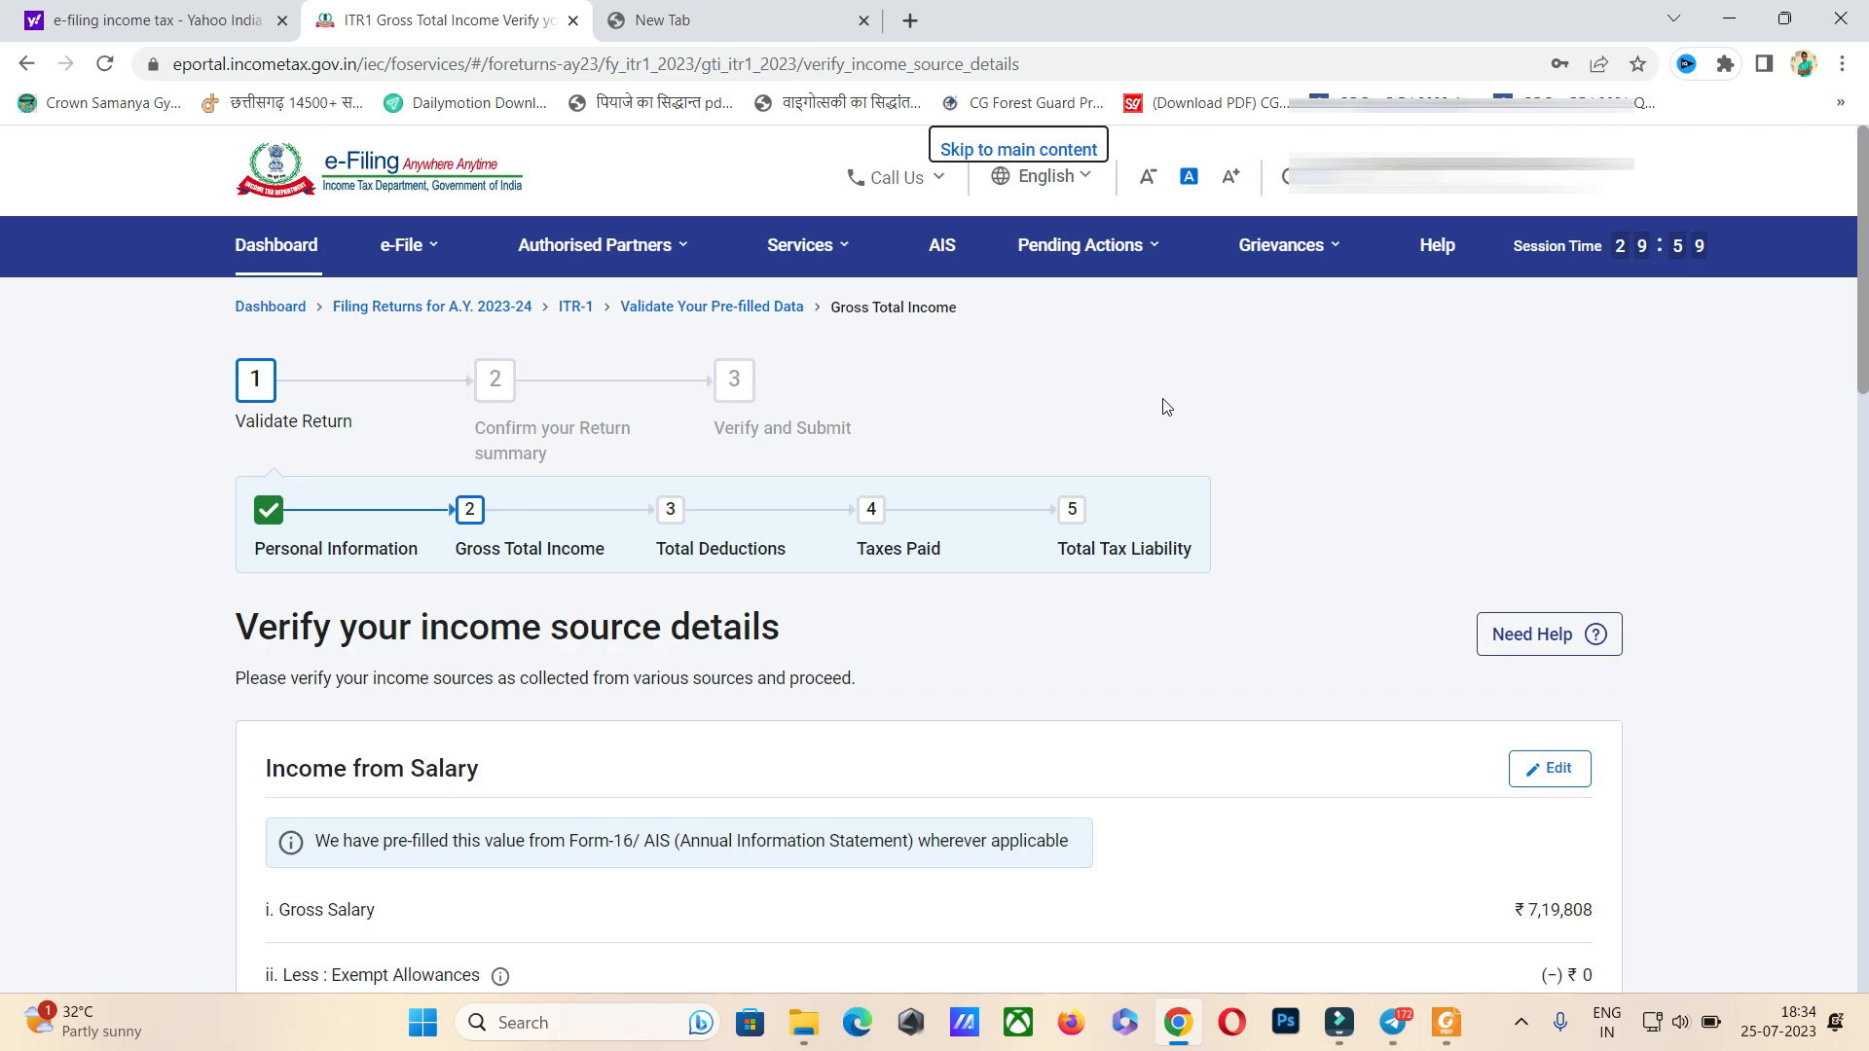
- Look over the pre-filled Income from Salary figures and open that section for editing
scroll(1165, 408, down, 4)
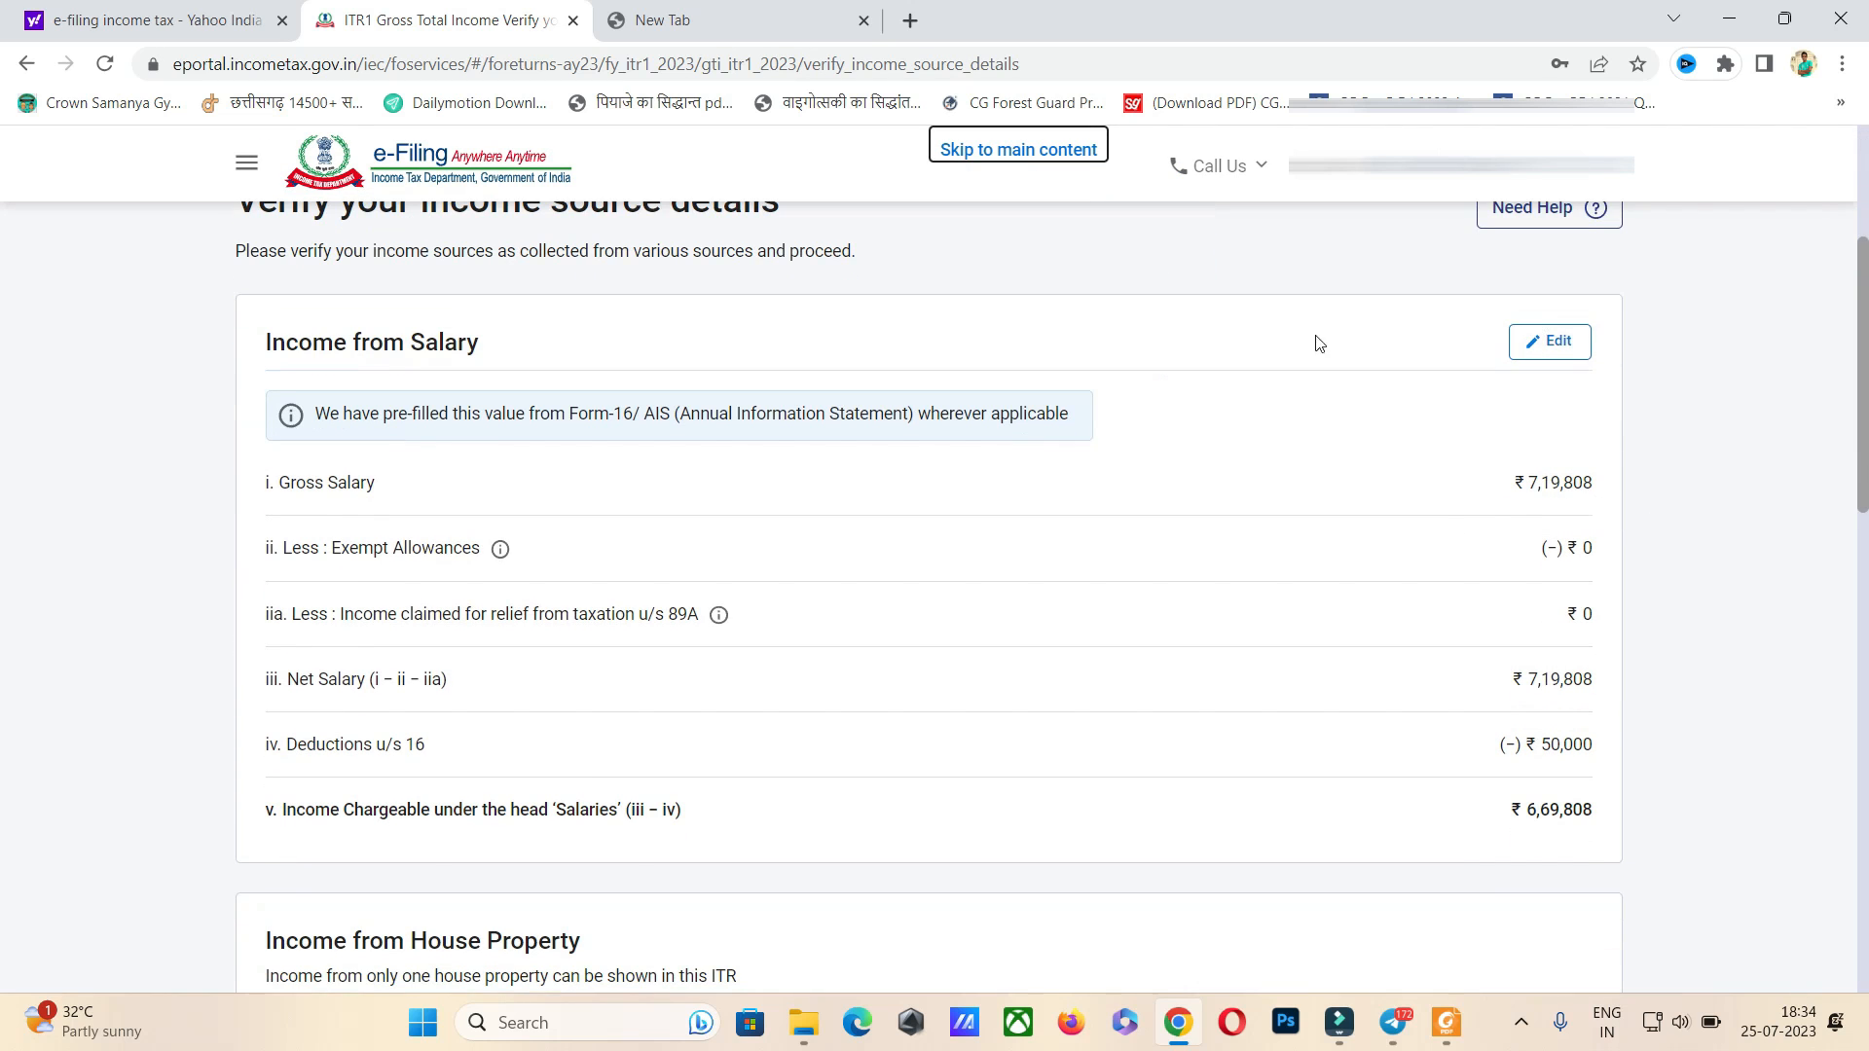
scroll(740, 385, up, 3)
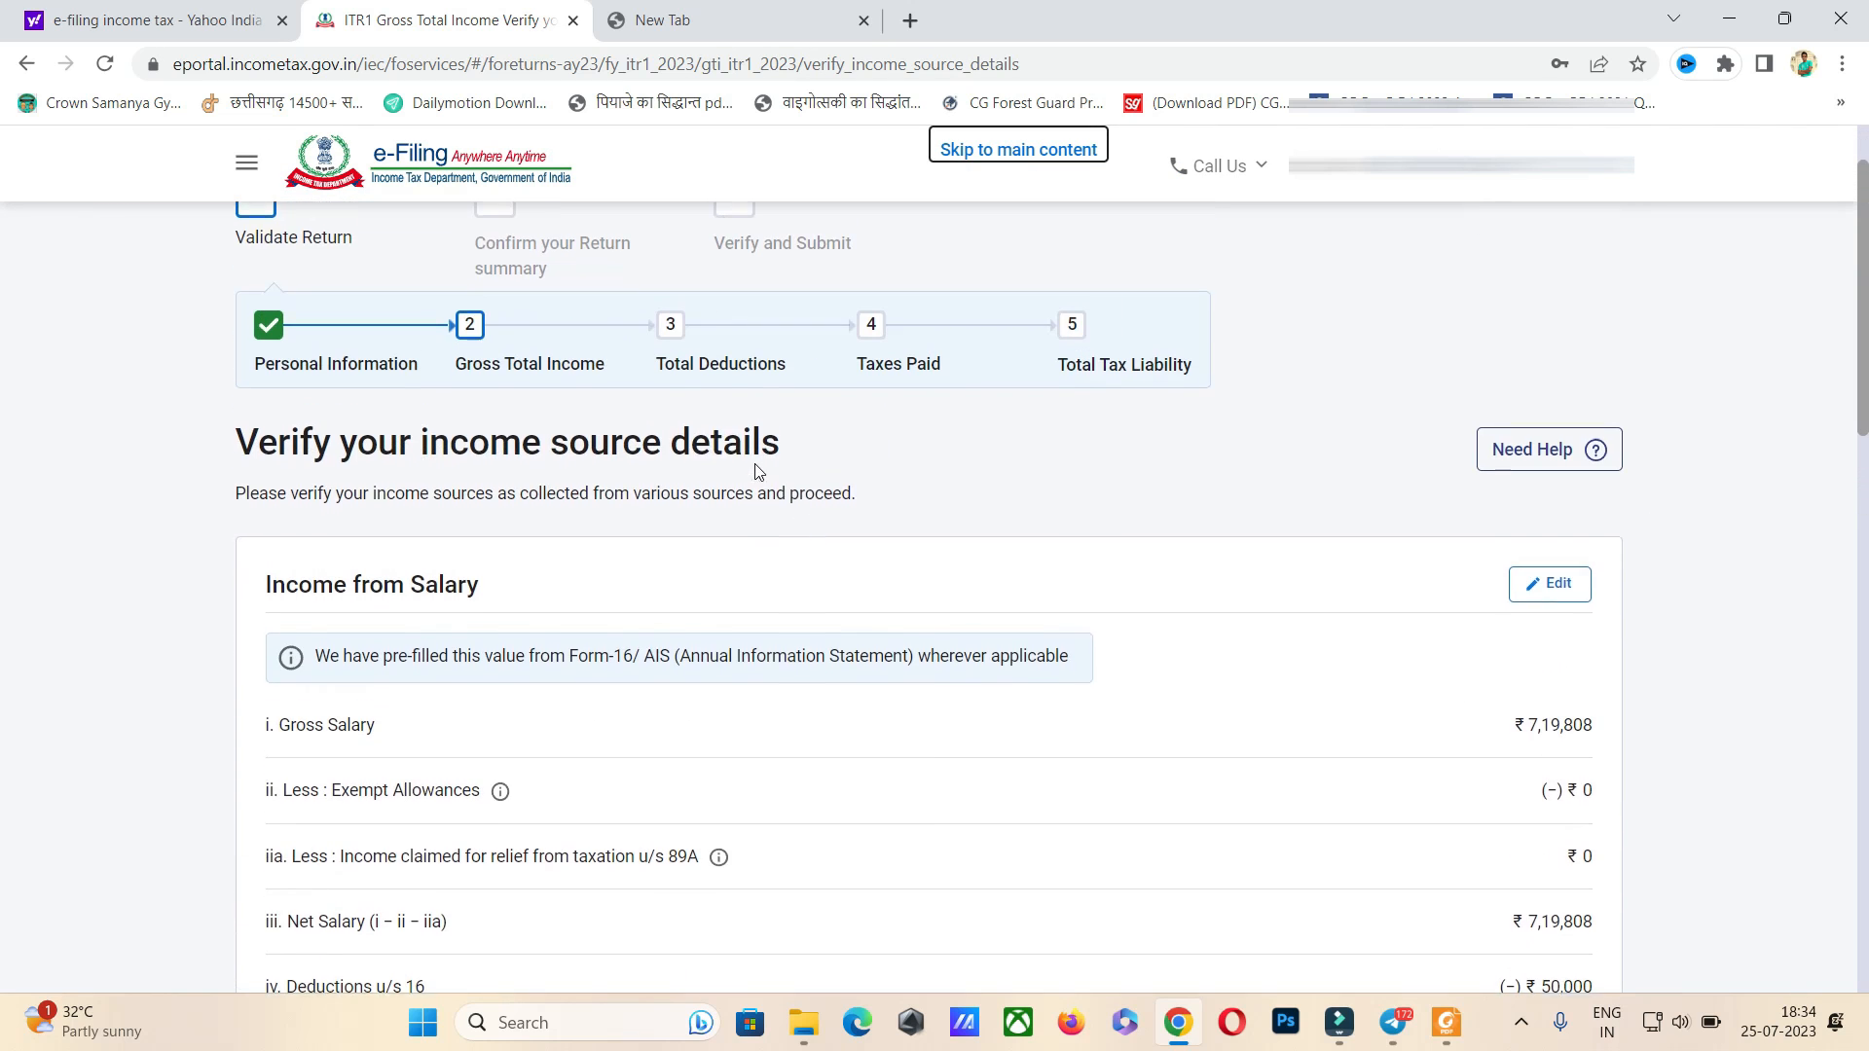
click(1555, 586)
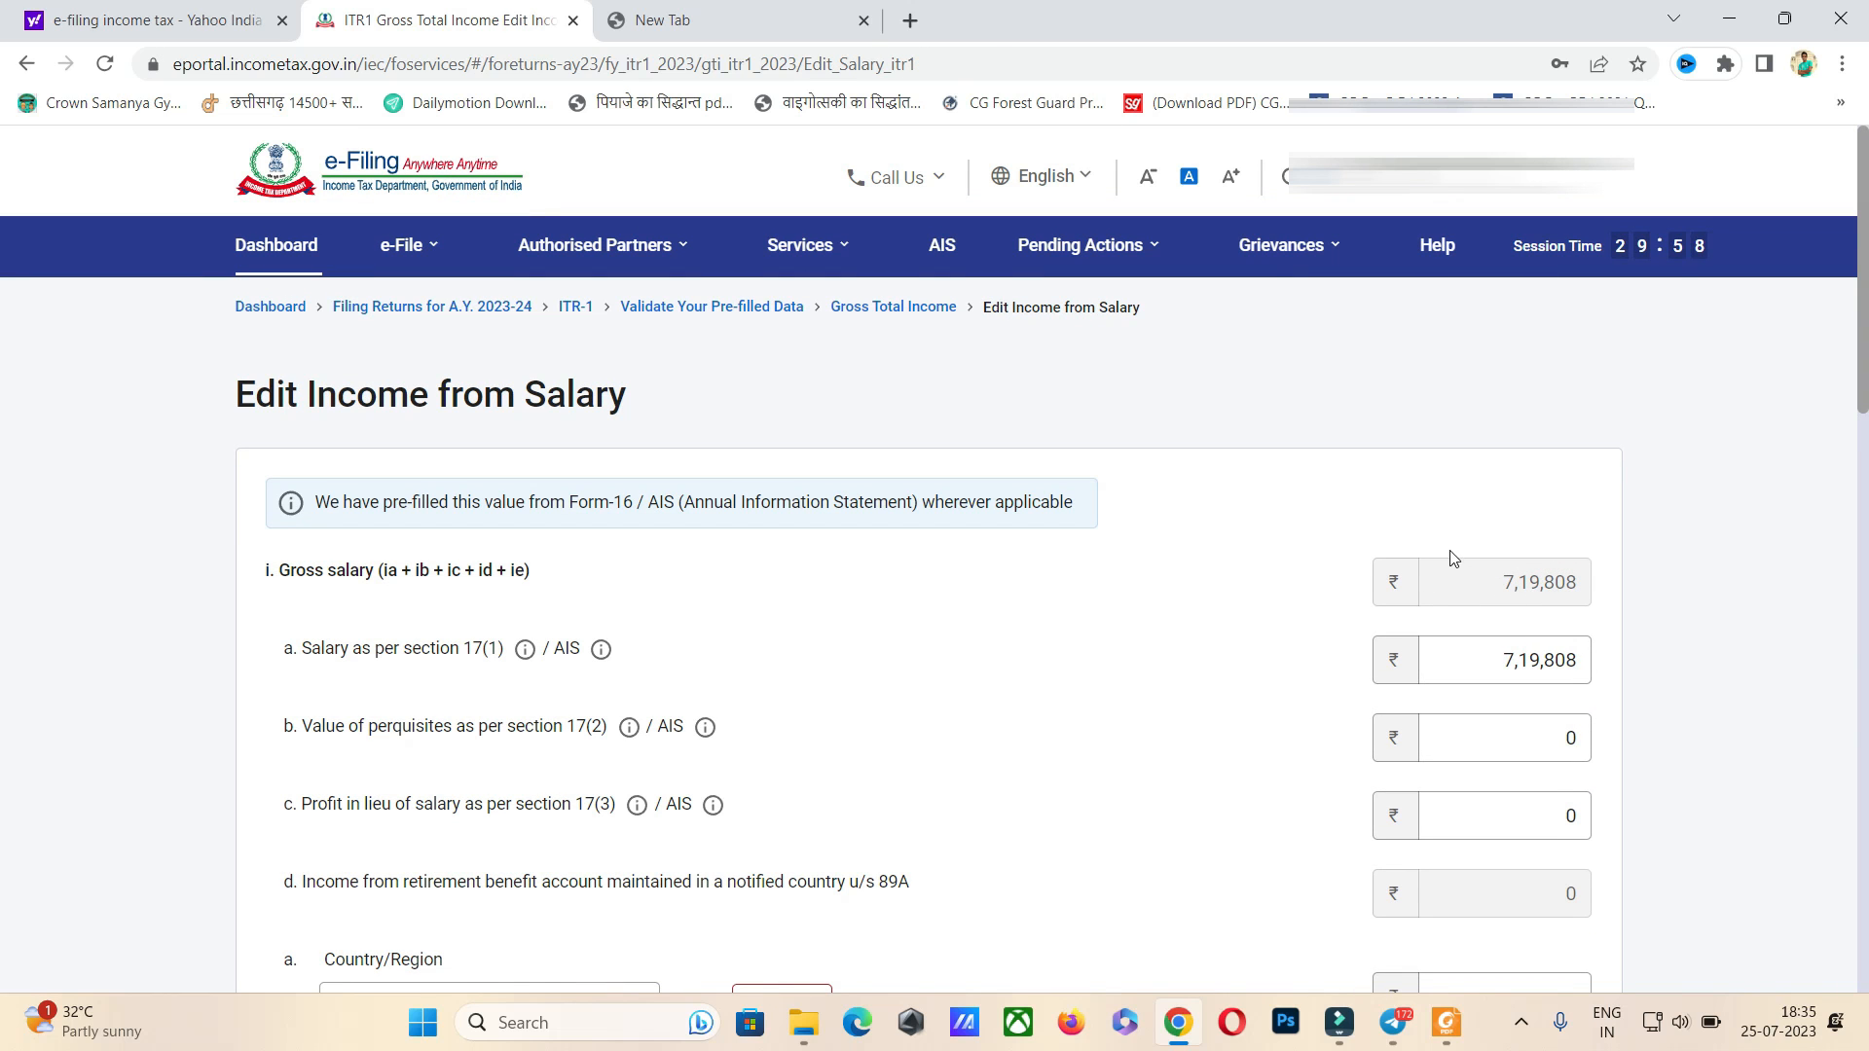
- Compare the gross salary entry with the scanned salary statement in Foxit PDF Reader and return to the return form
scroll(1453, 558, down, 2)
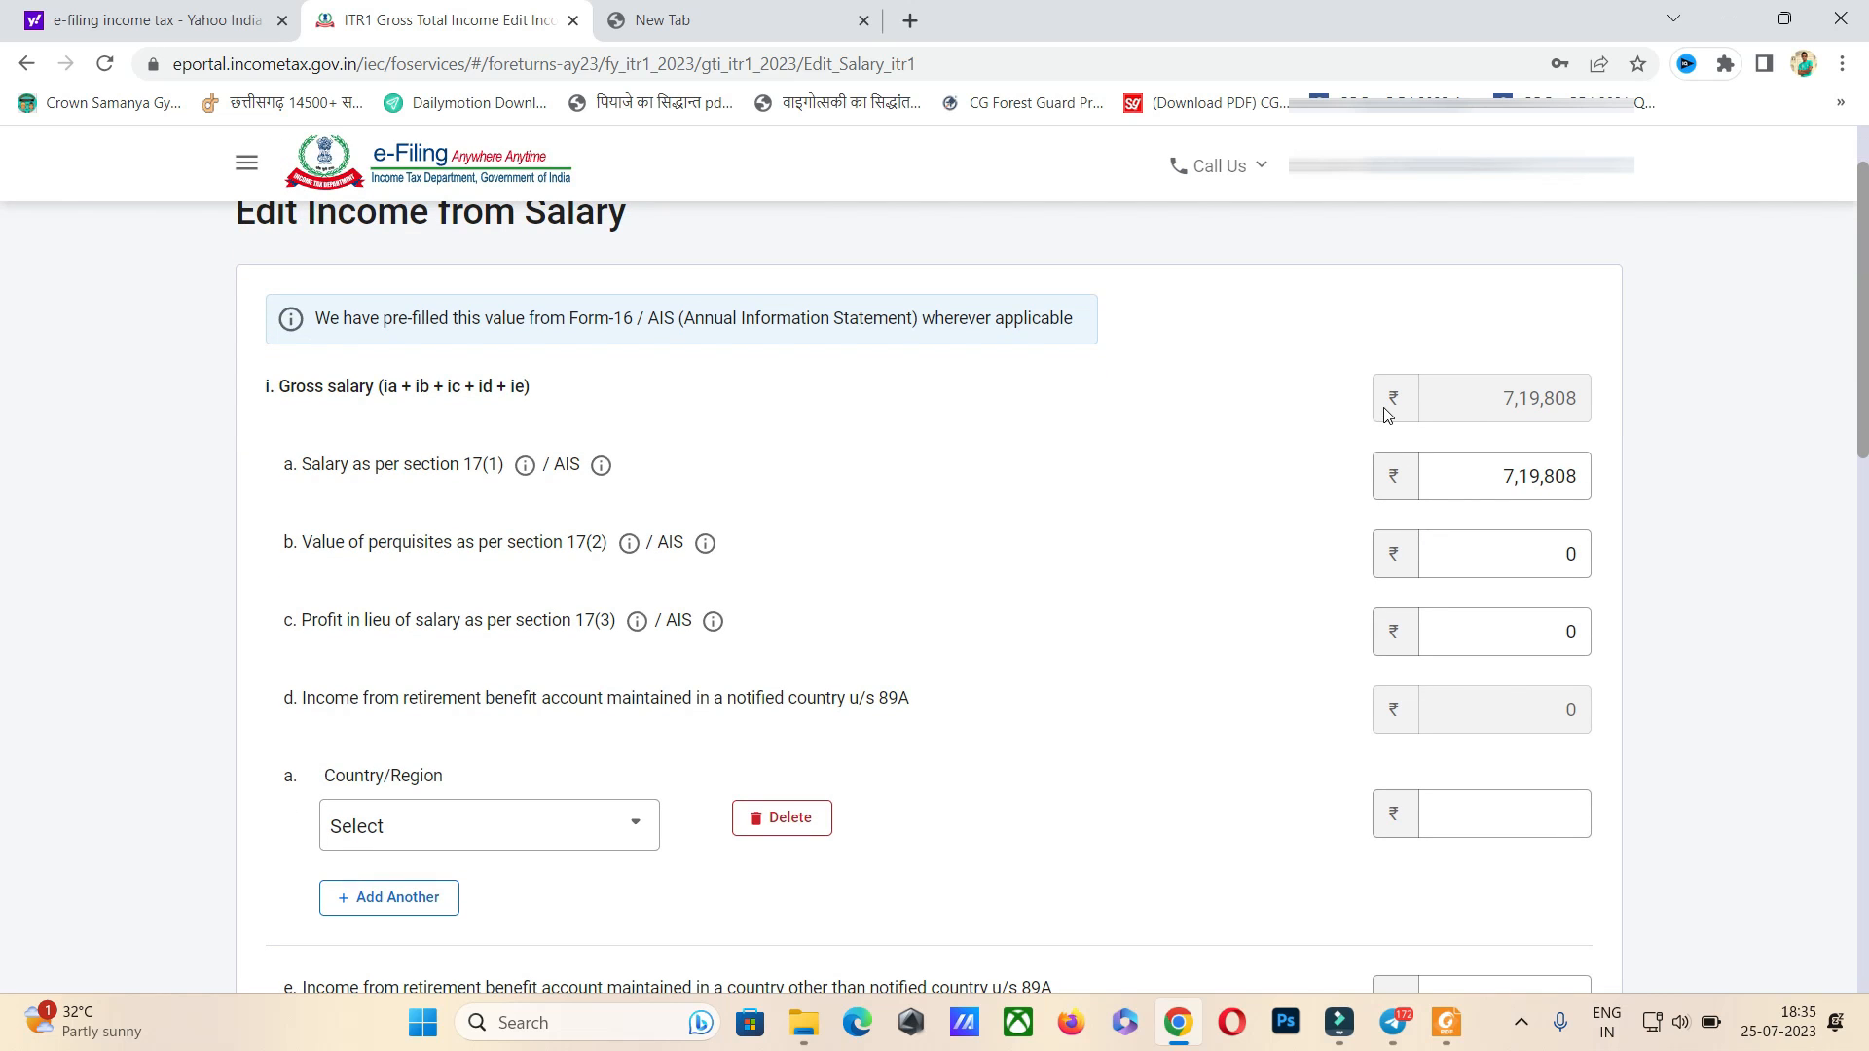
click(1447, 1022)
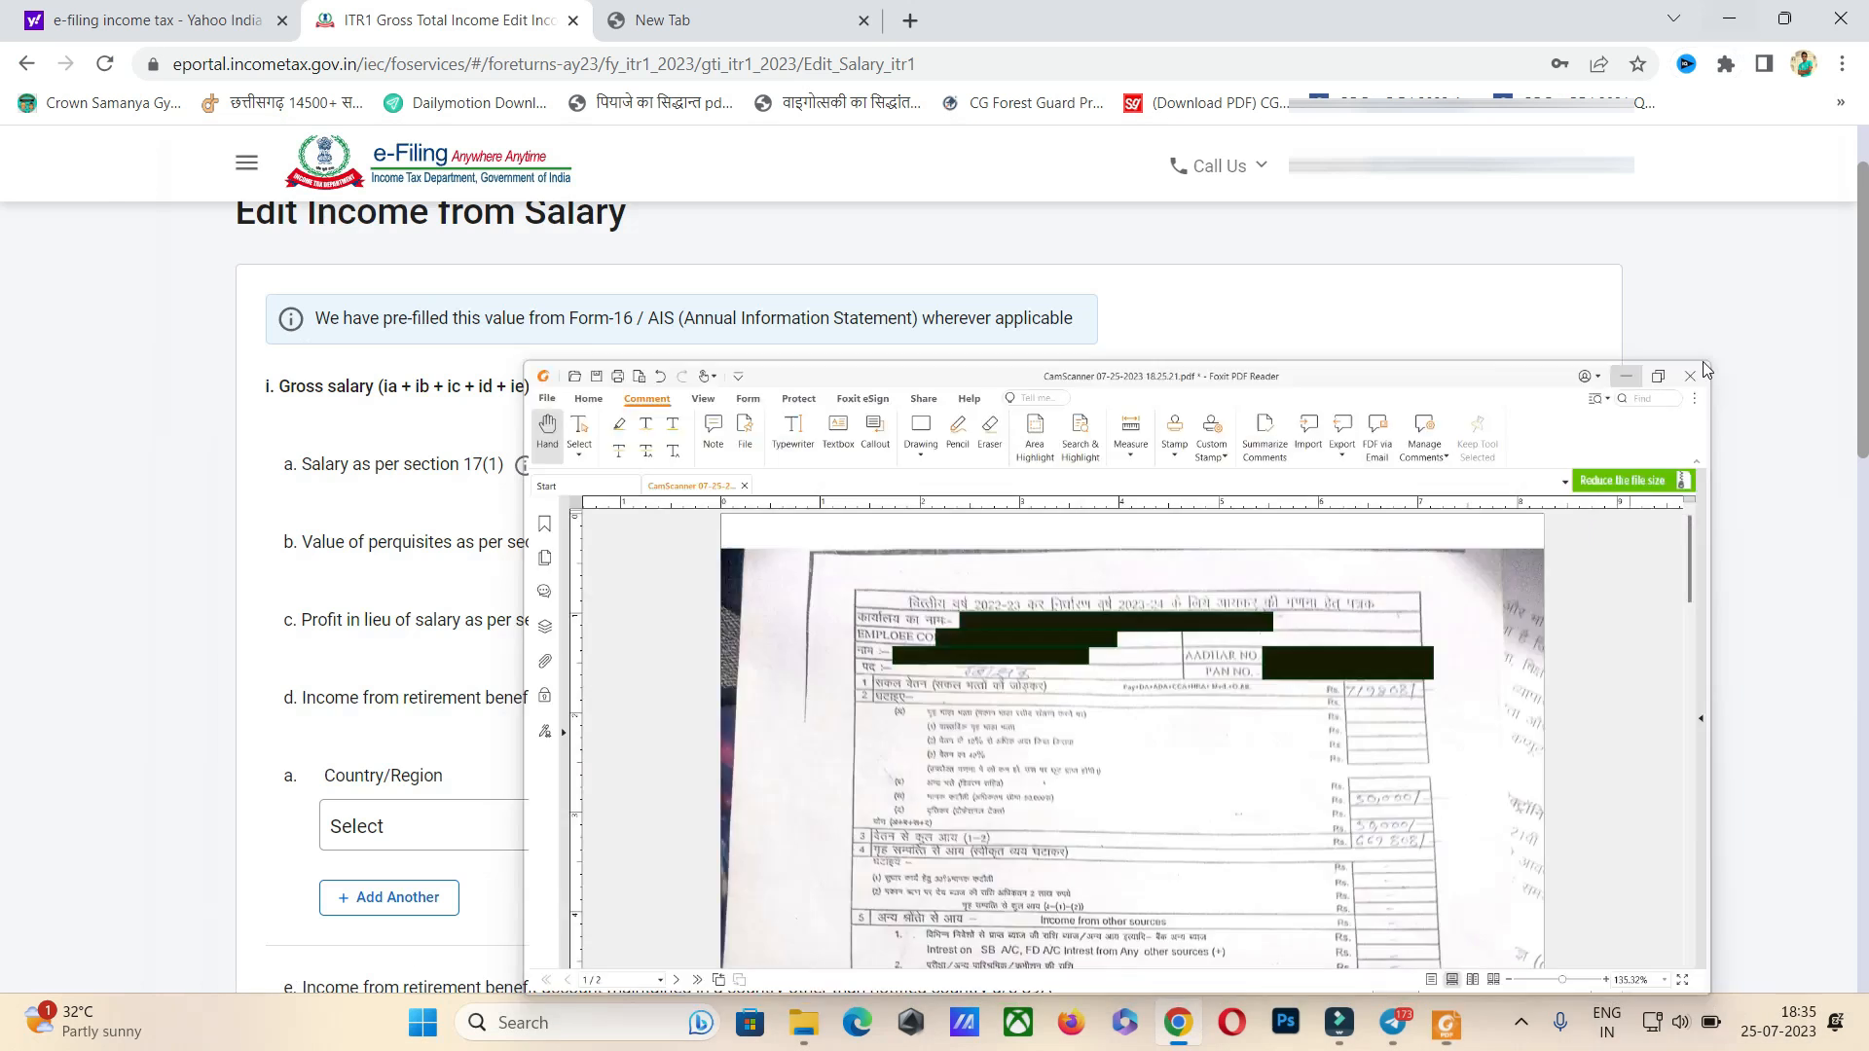
click(1742, 18)
- Check the section 16 deductions and income chargeable under Salaries against the scanned statement in Foxit PDF Reader
scroll(1402, 557, down, 15)
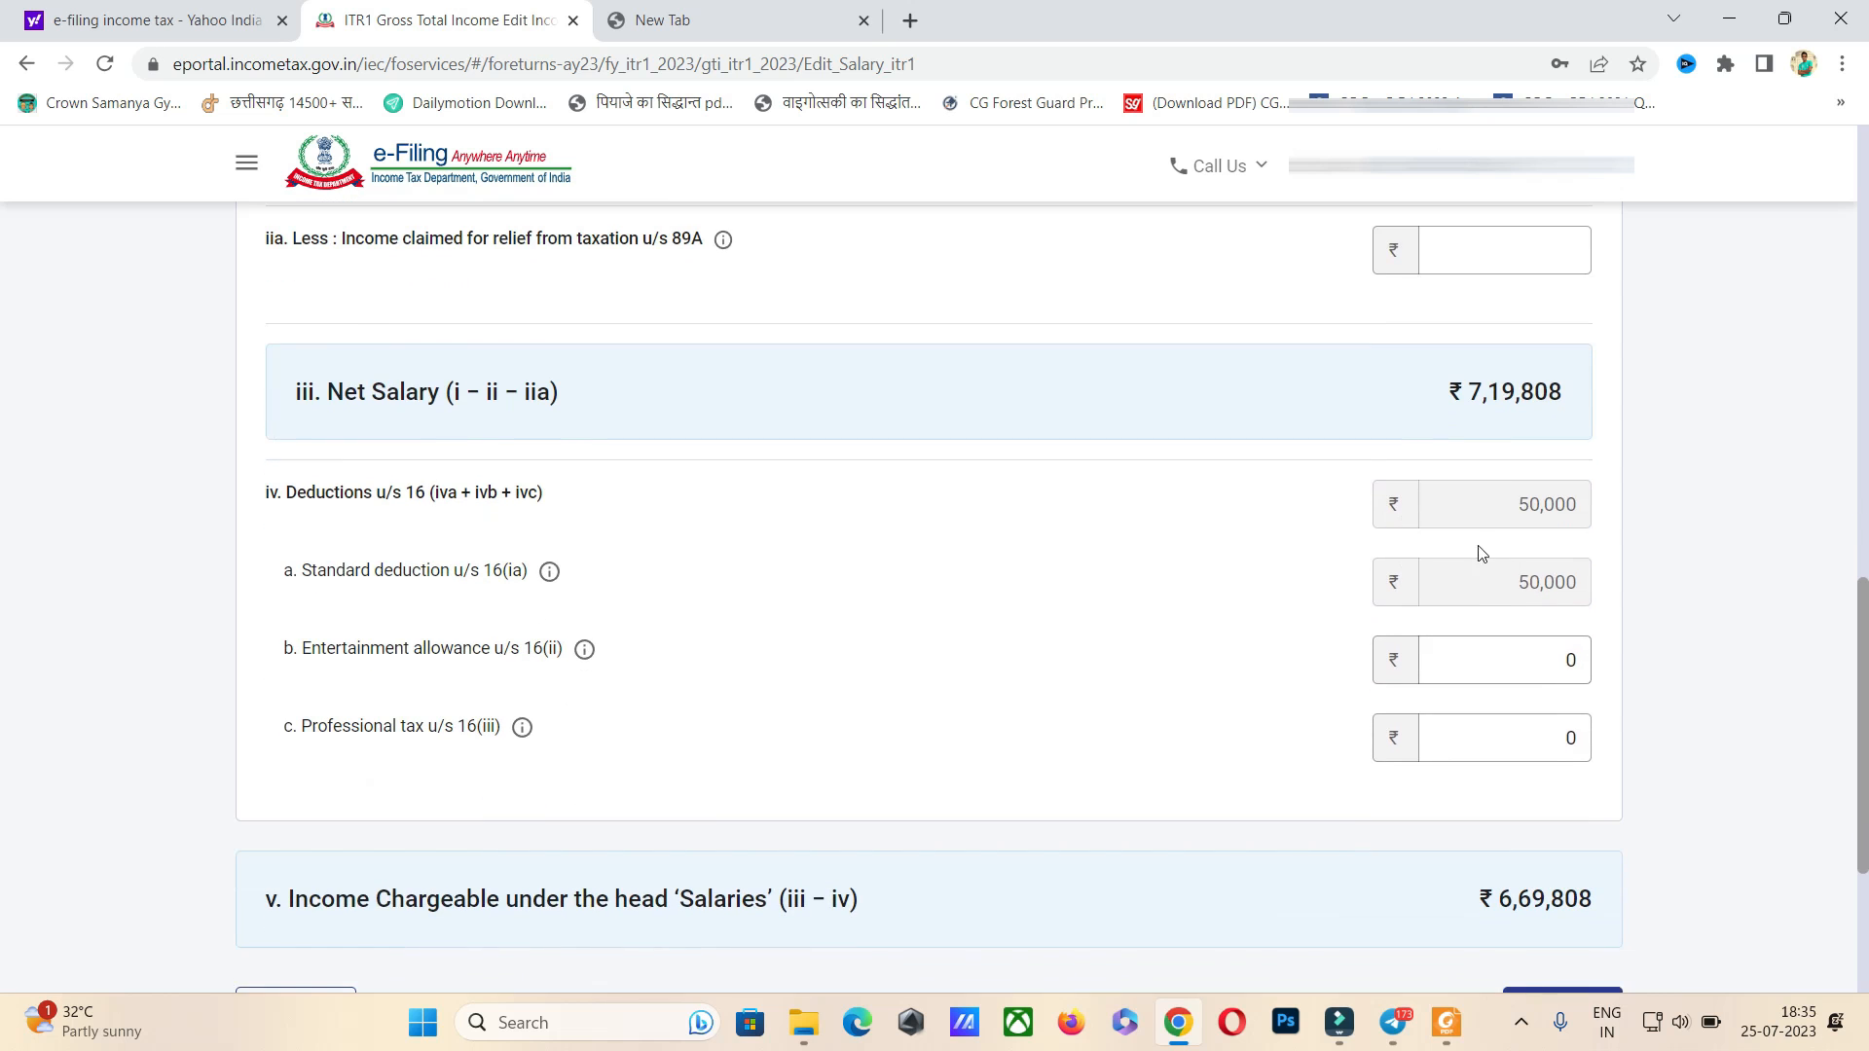
scroll(1482, 553, down, 3)
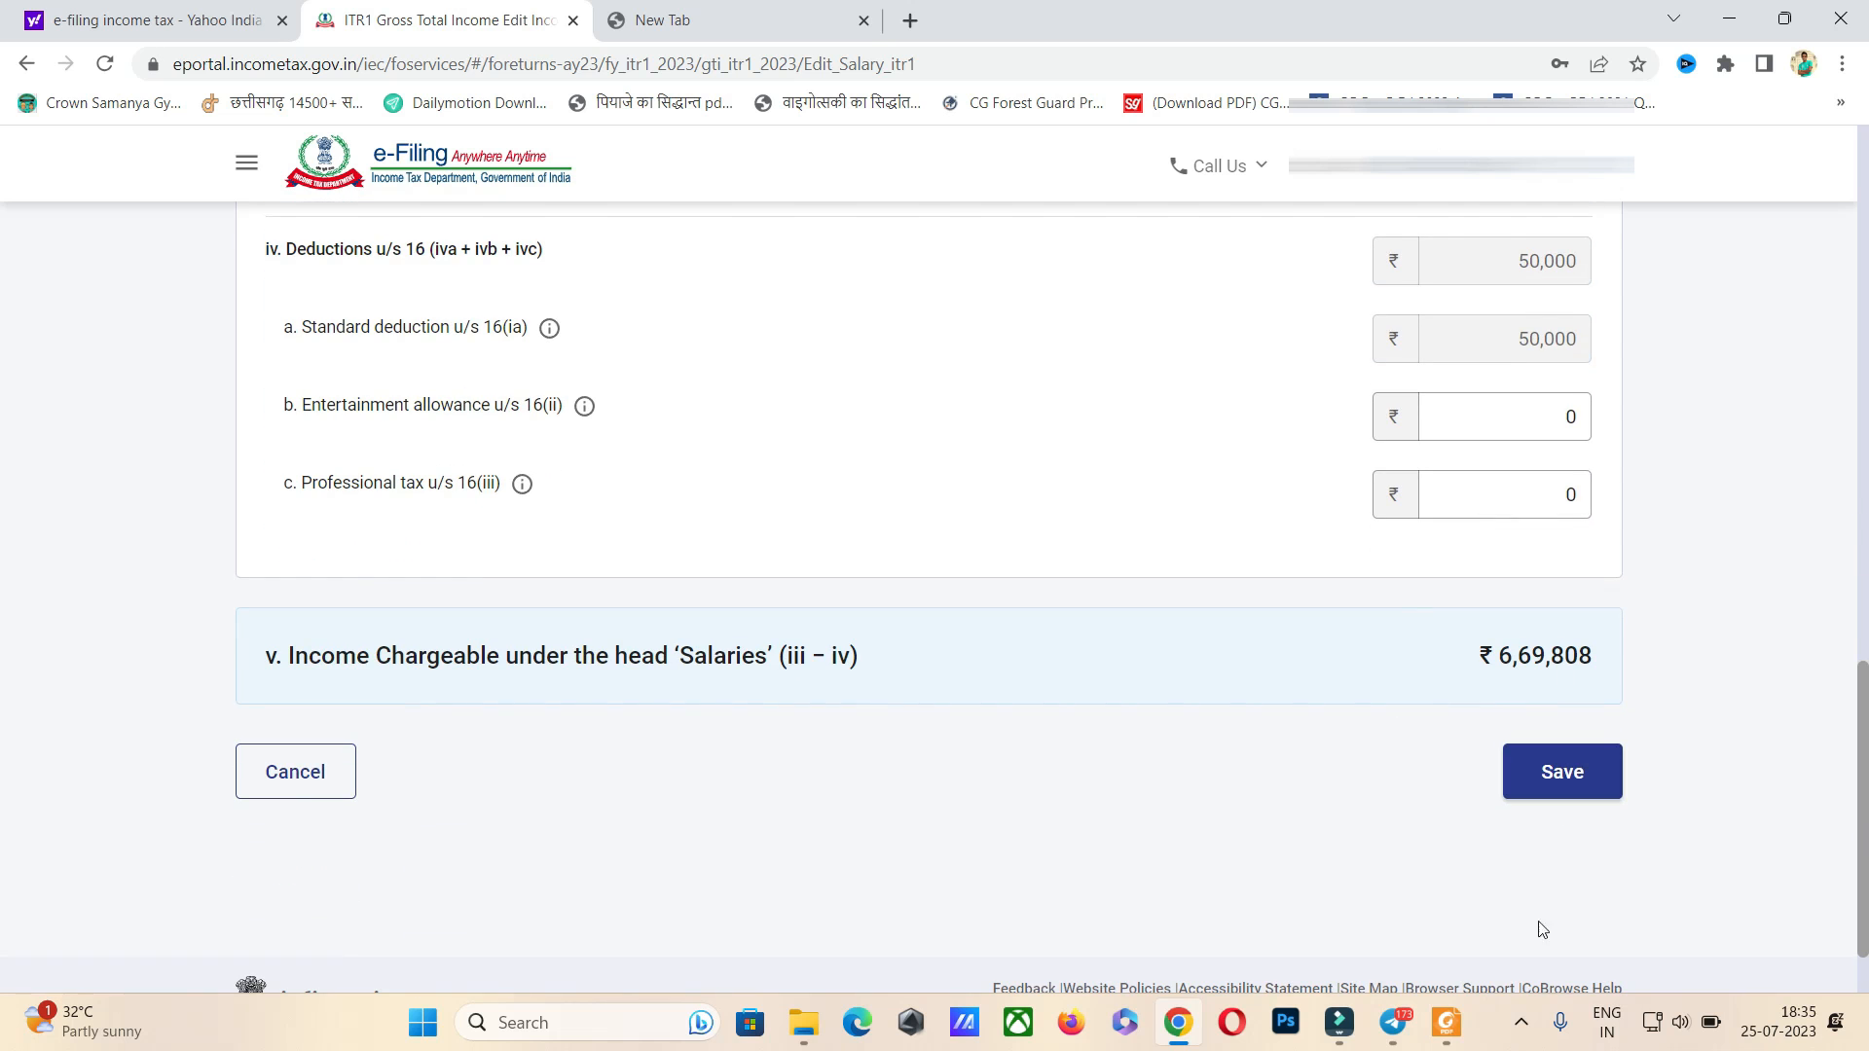
click(1450, 1024)
scroll(1419, 601, down, 1)
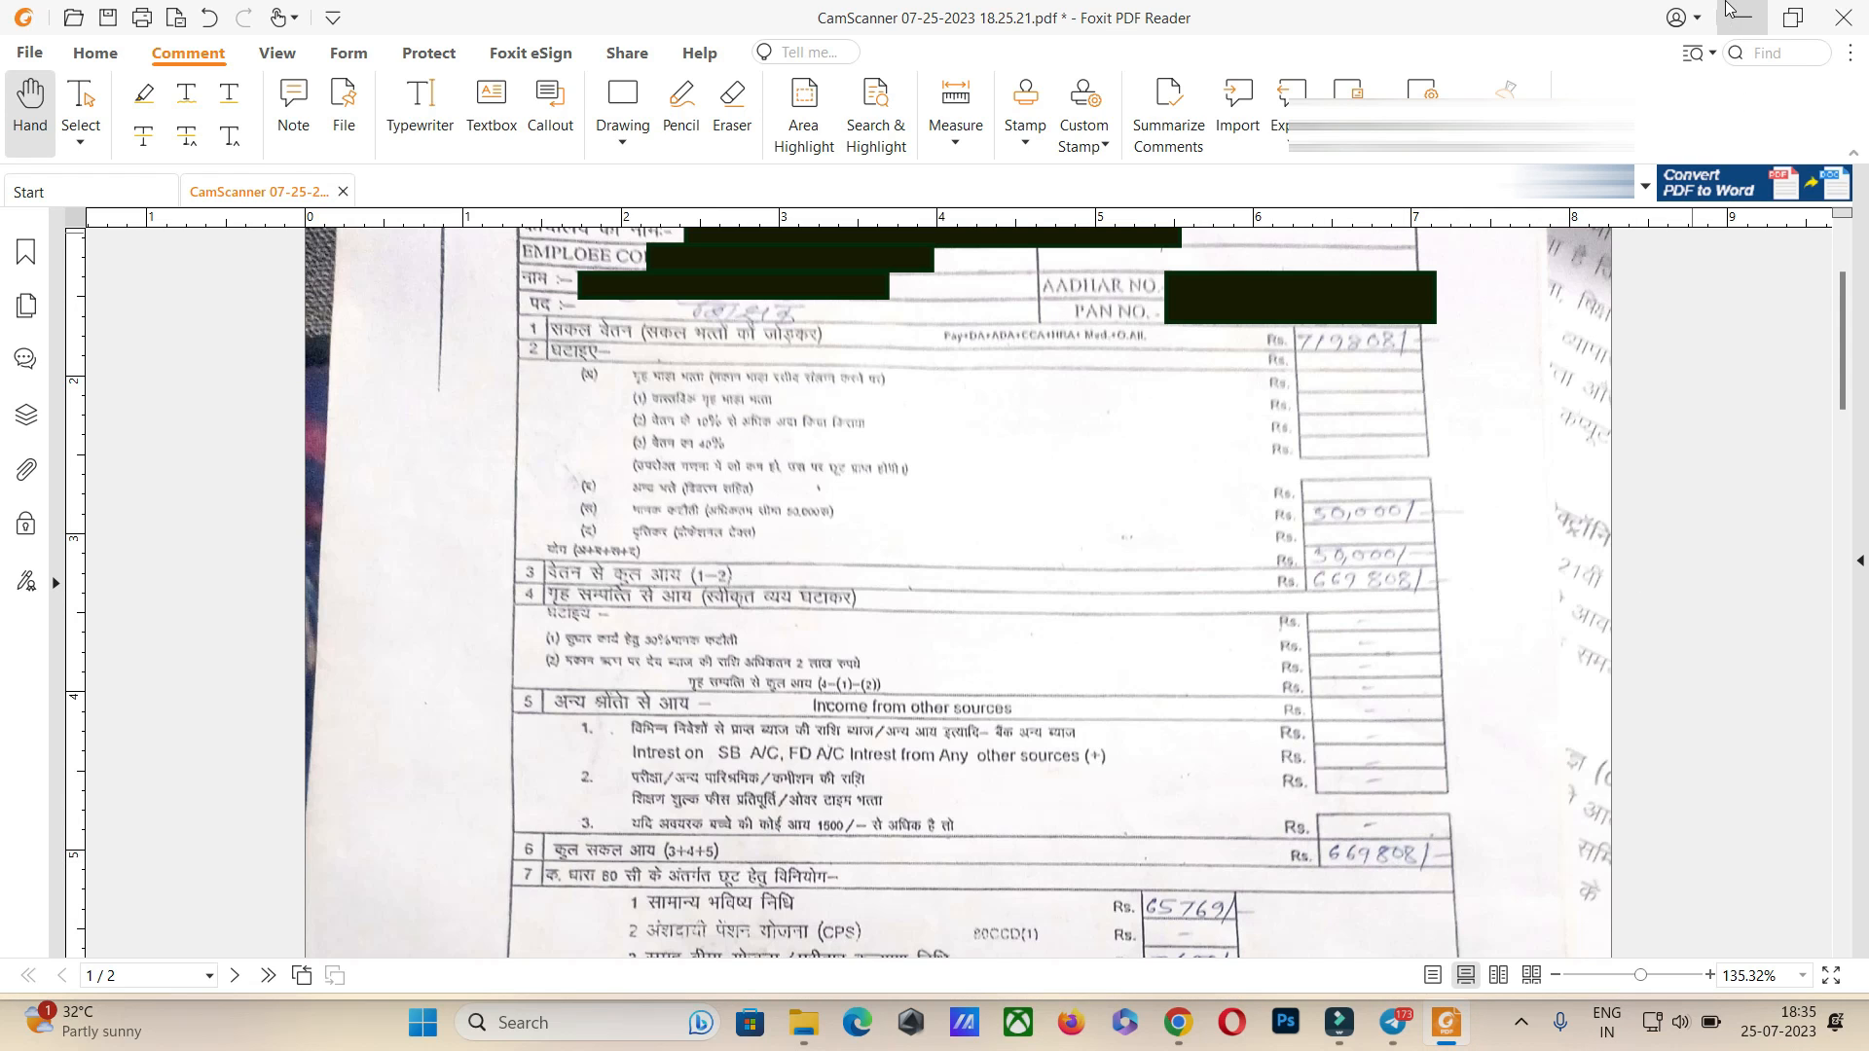
click(1743, 18)
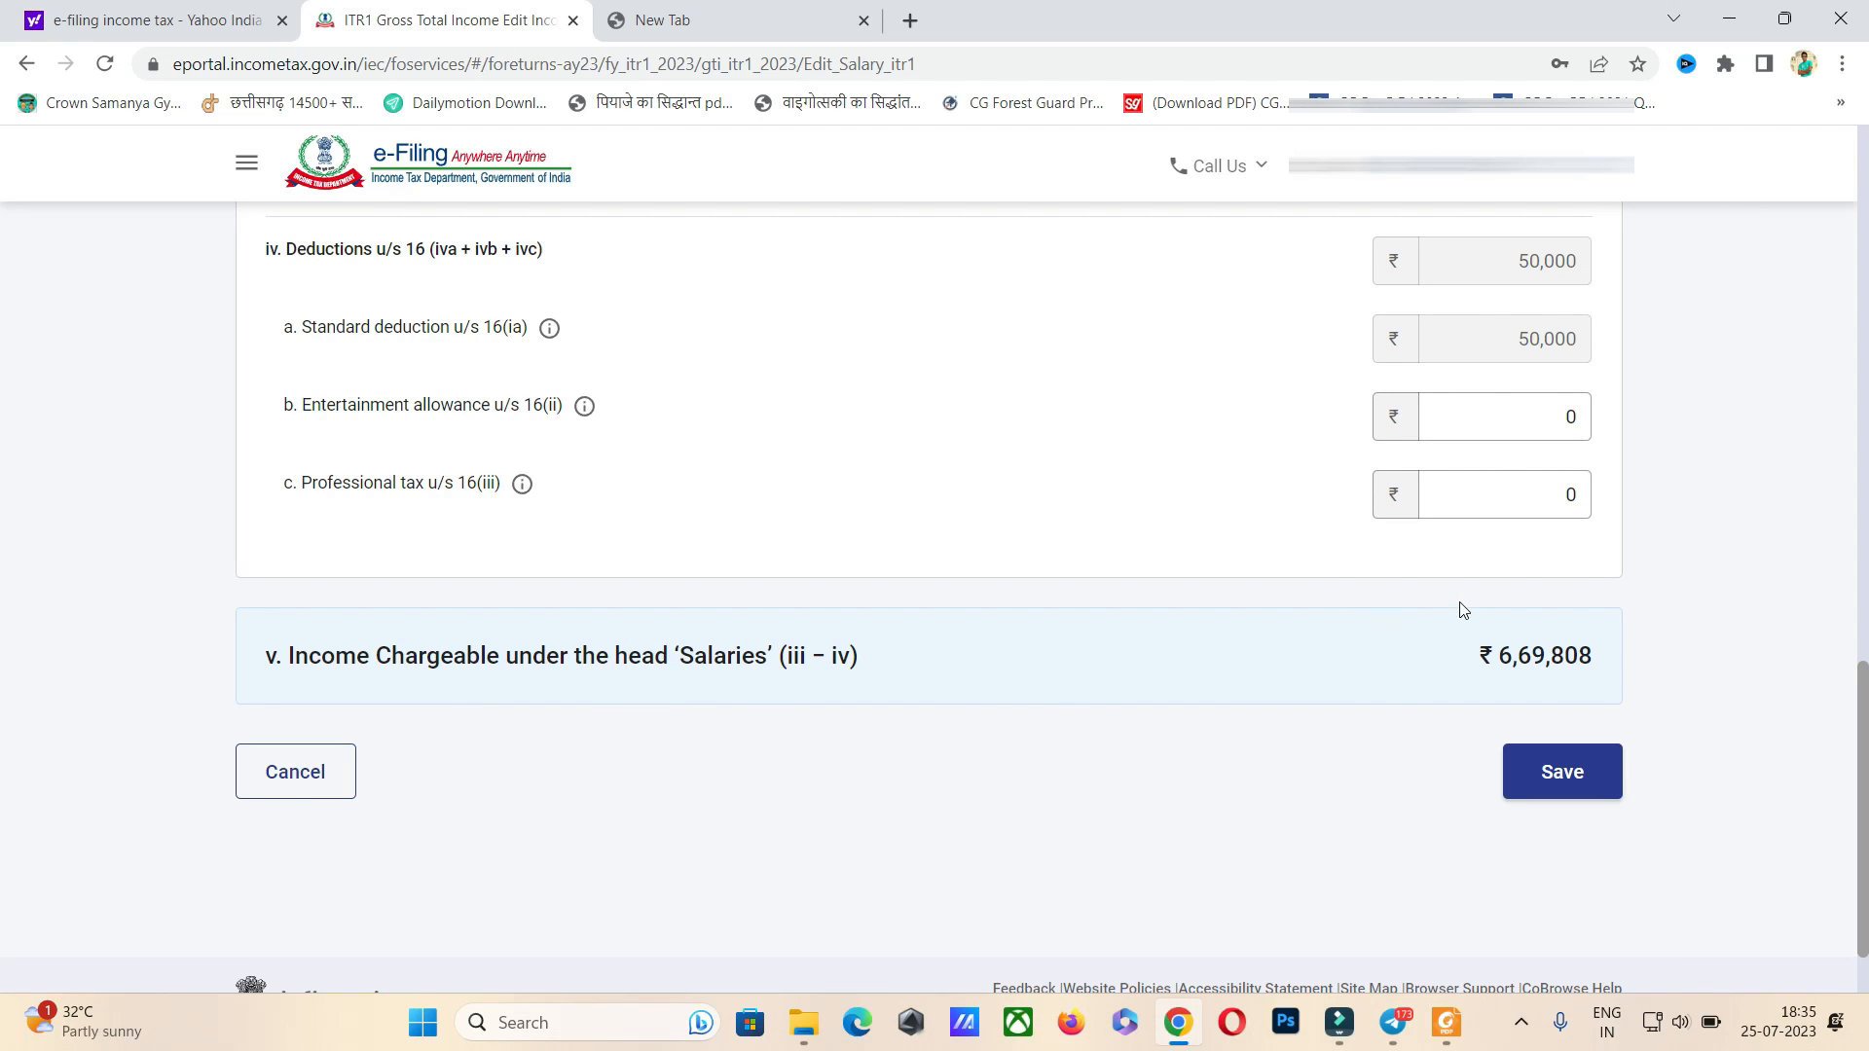
- Compare the income chargeable under Salaries once more with the statement in Foxit PDF Reader, return to the form and save the salary details
click(1448, 1024)
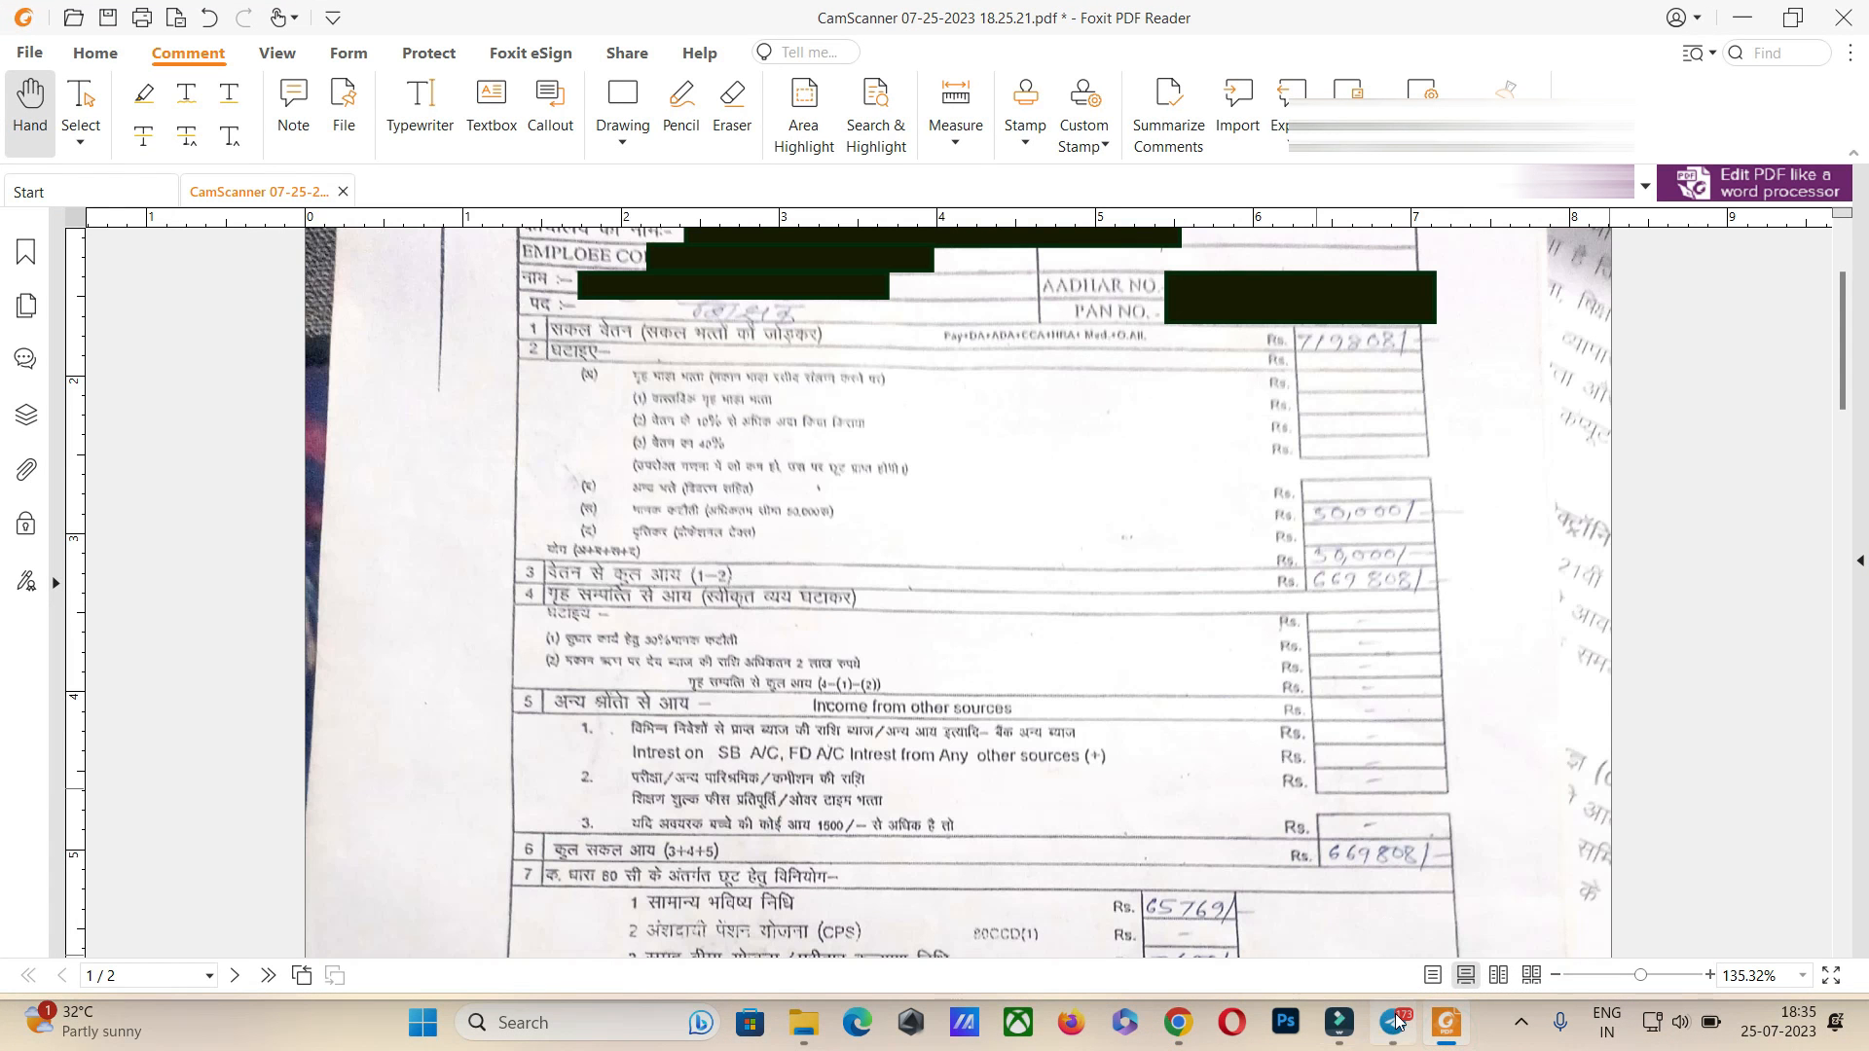
click(1187, 1026)
click(1558, 773)
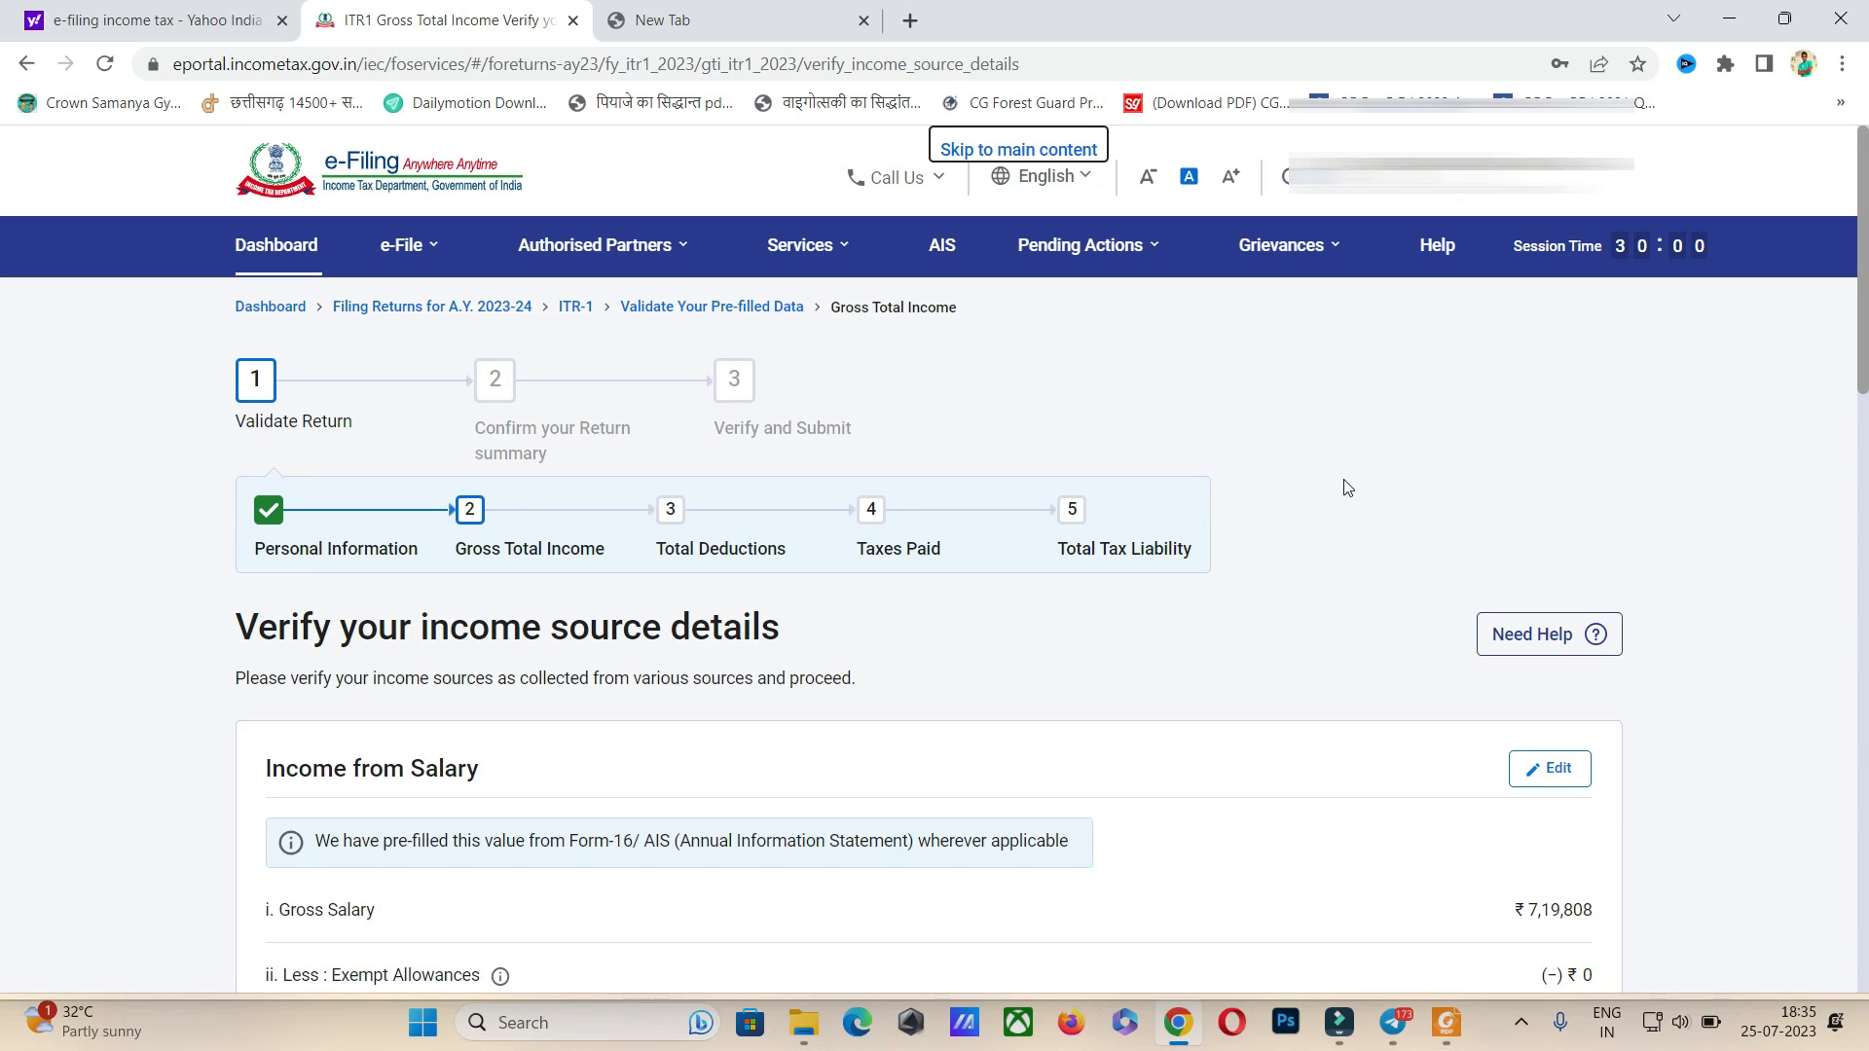
- Review the salary and house property income, and select Interest from Saving Bank Account under Income from other sources
scroll(1347, 487, down, 2)
scroll(1330, 502, down, 2)
scroll(1332, 501, down, 4)
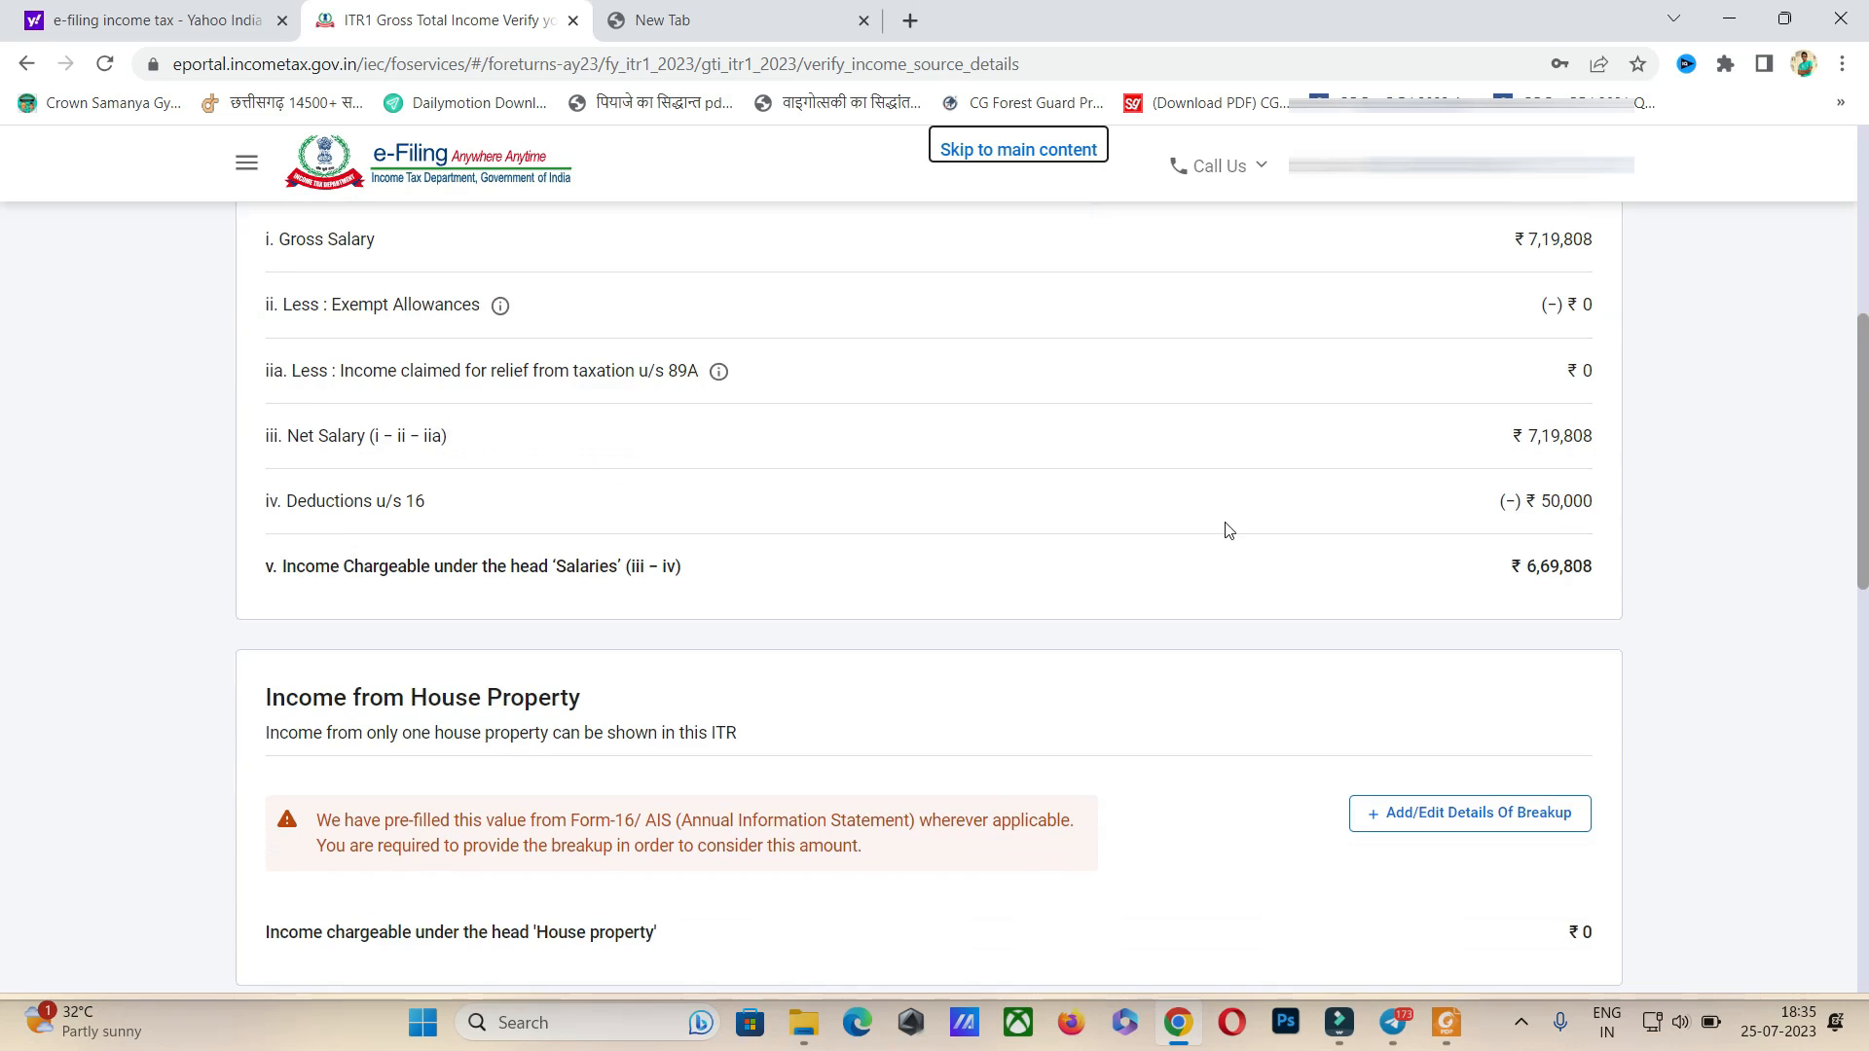
scroll(1229, 531, down, 3)
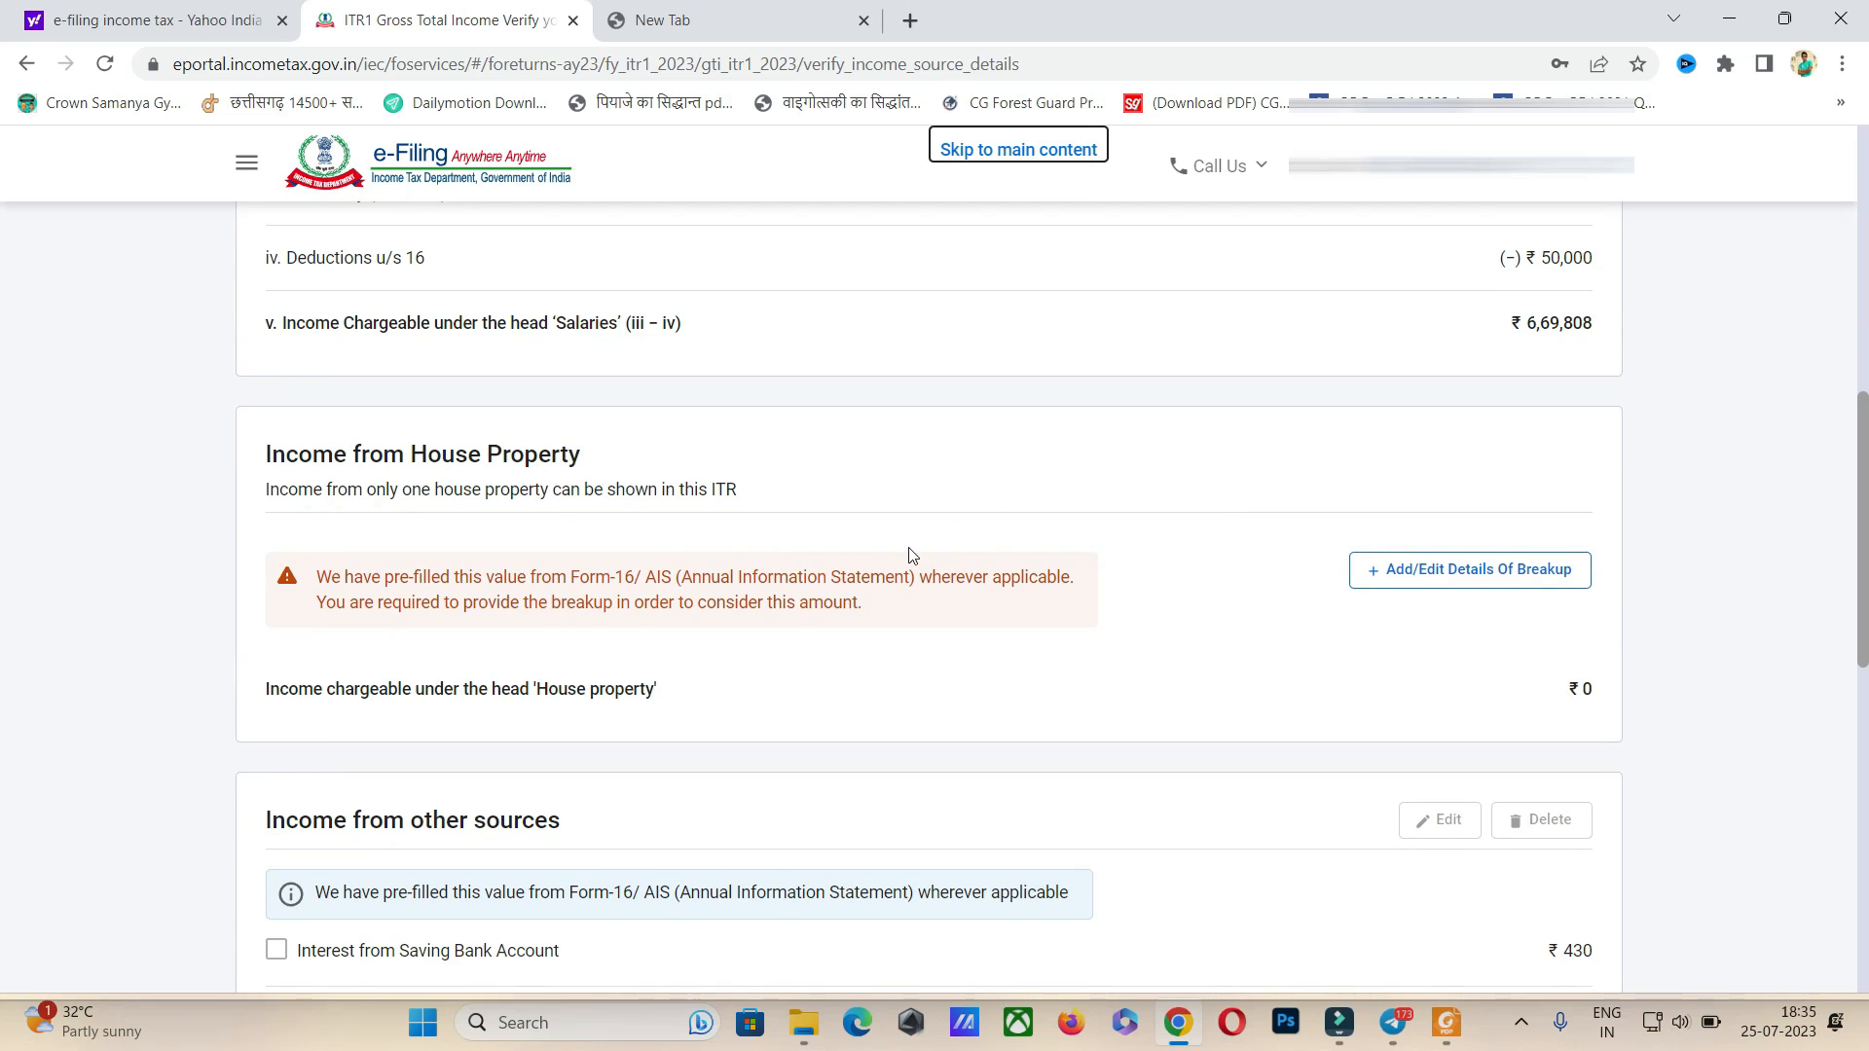
scroll(896, 545, down, 5)
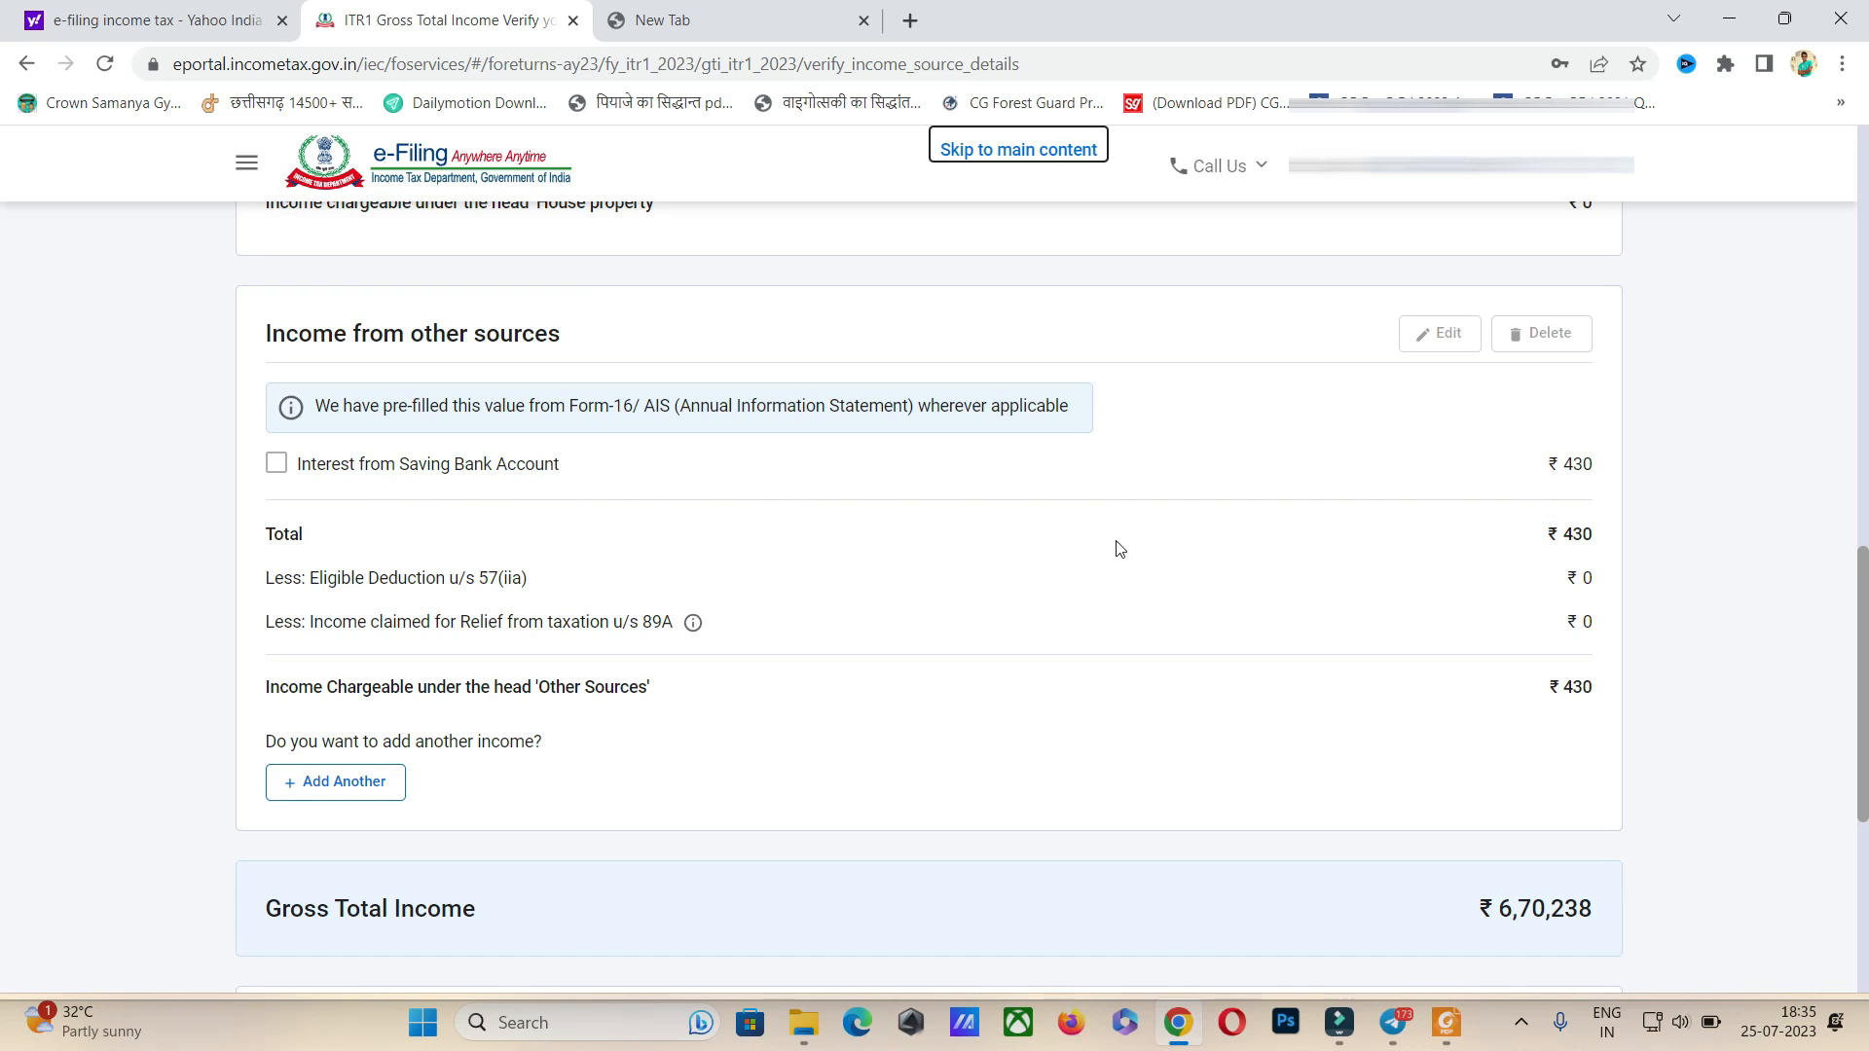
click(277, 463)
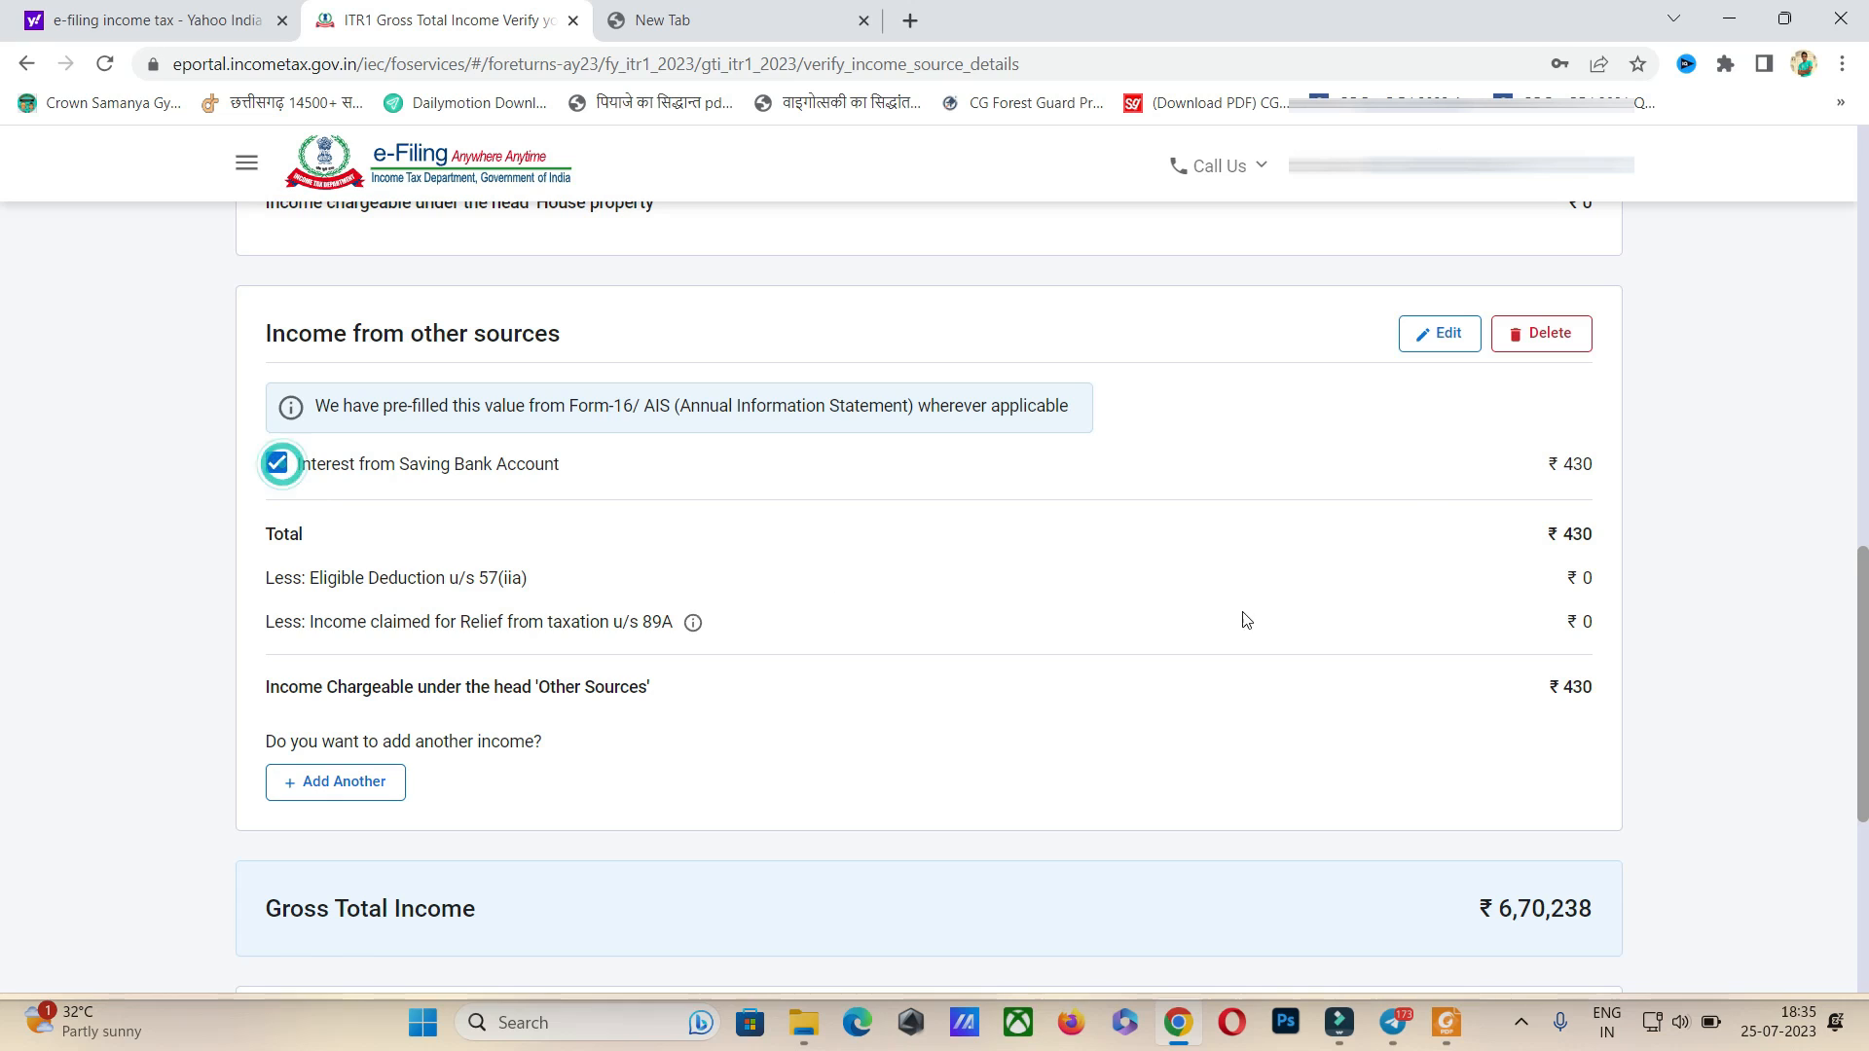
- Check the Gross Total Income and Exempt Income sections and confirm the income source details
scroll(1277, 590, down, 2)
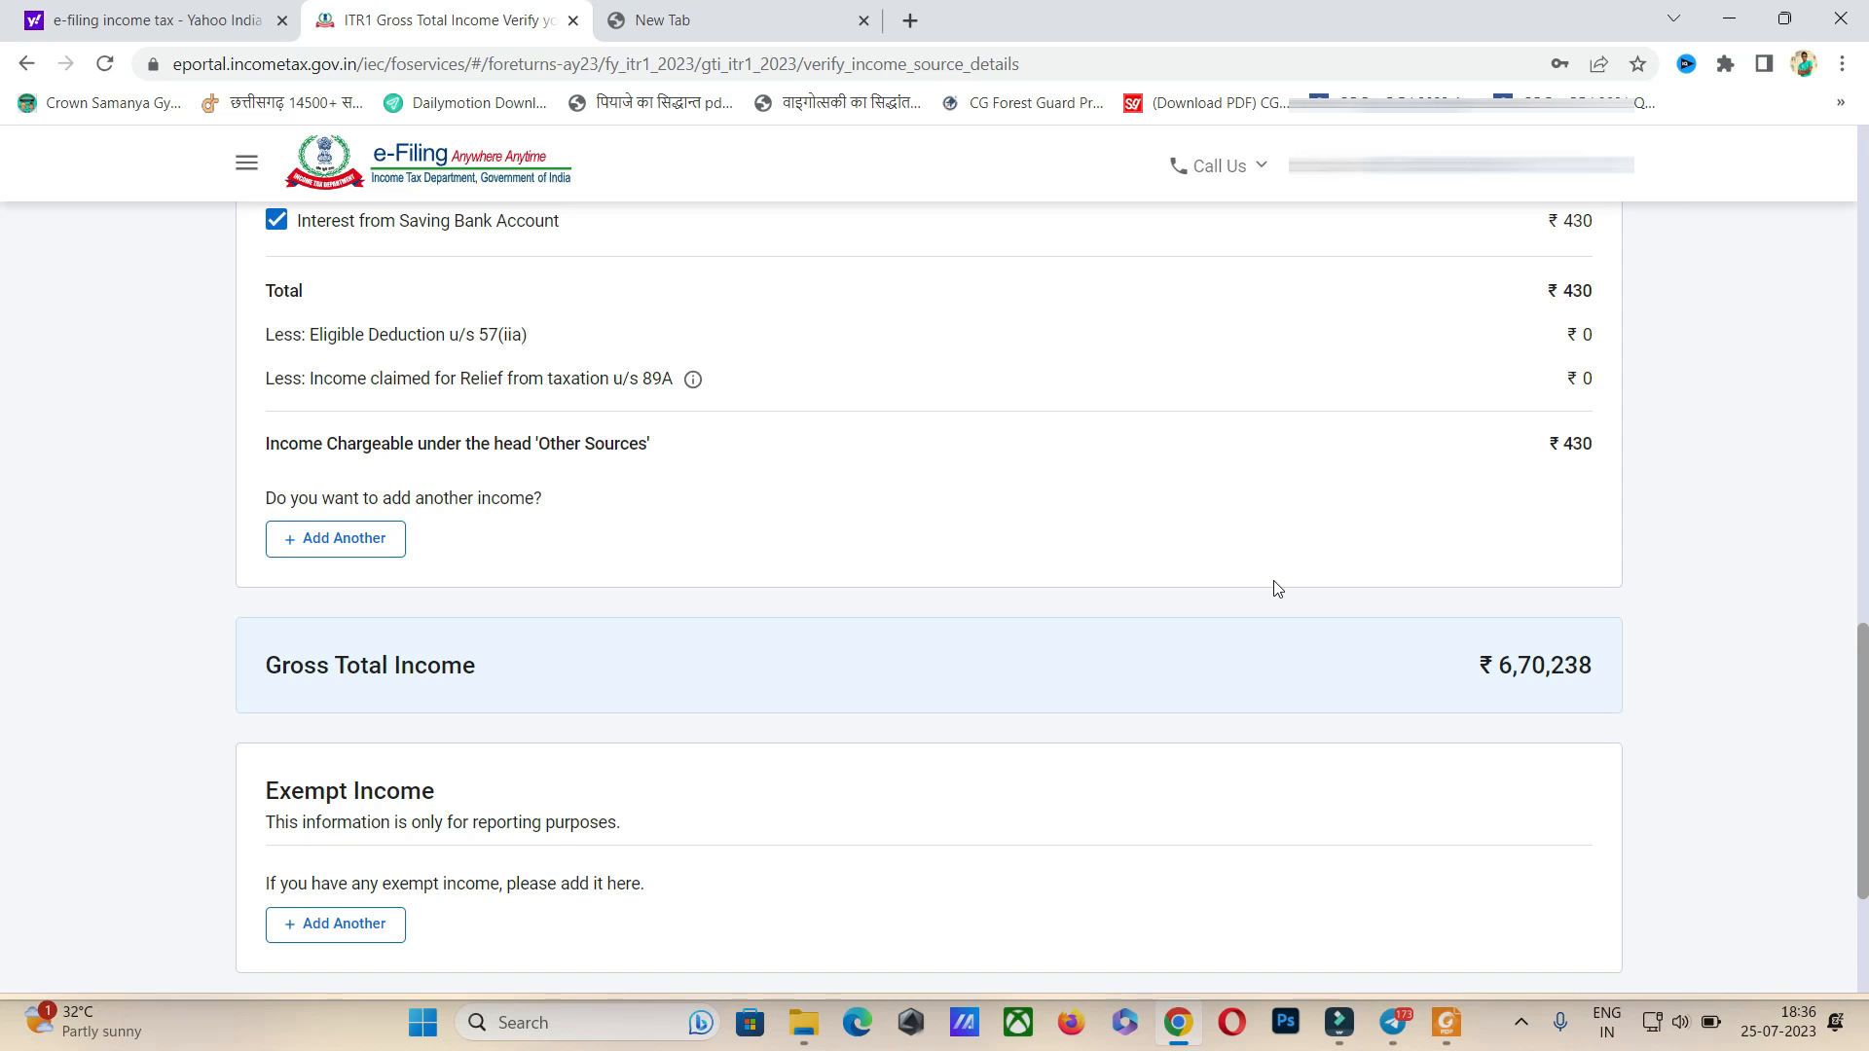
scroll(1274, 584, down, 3)
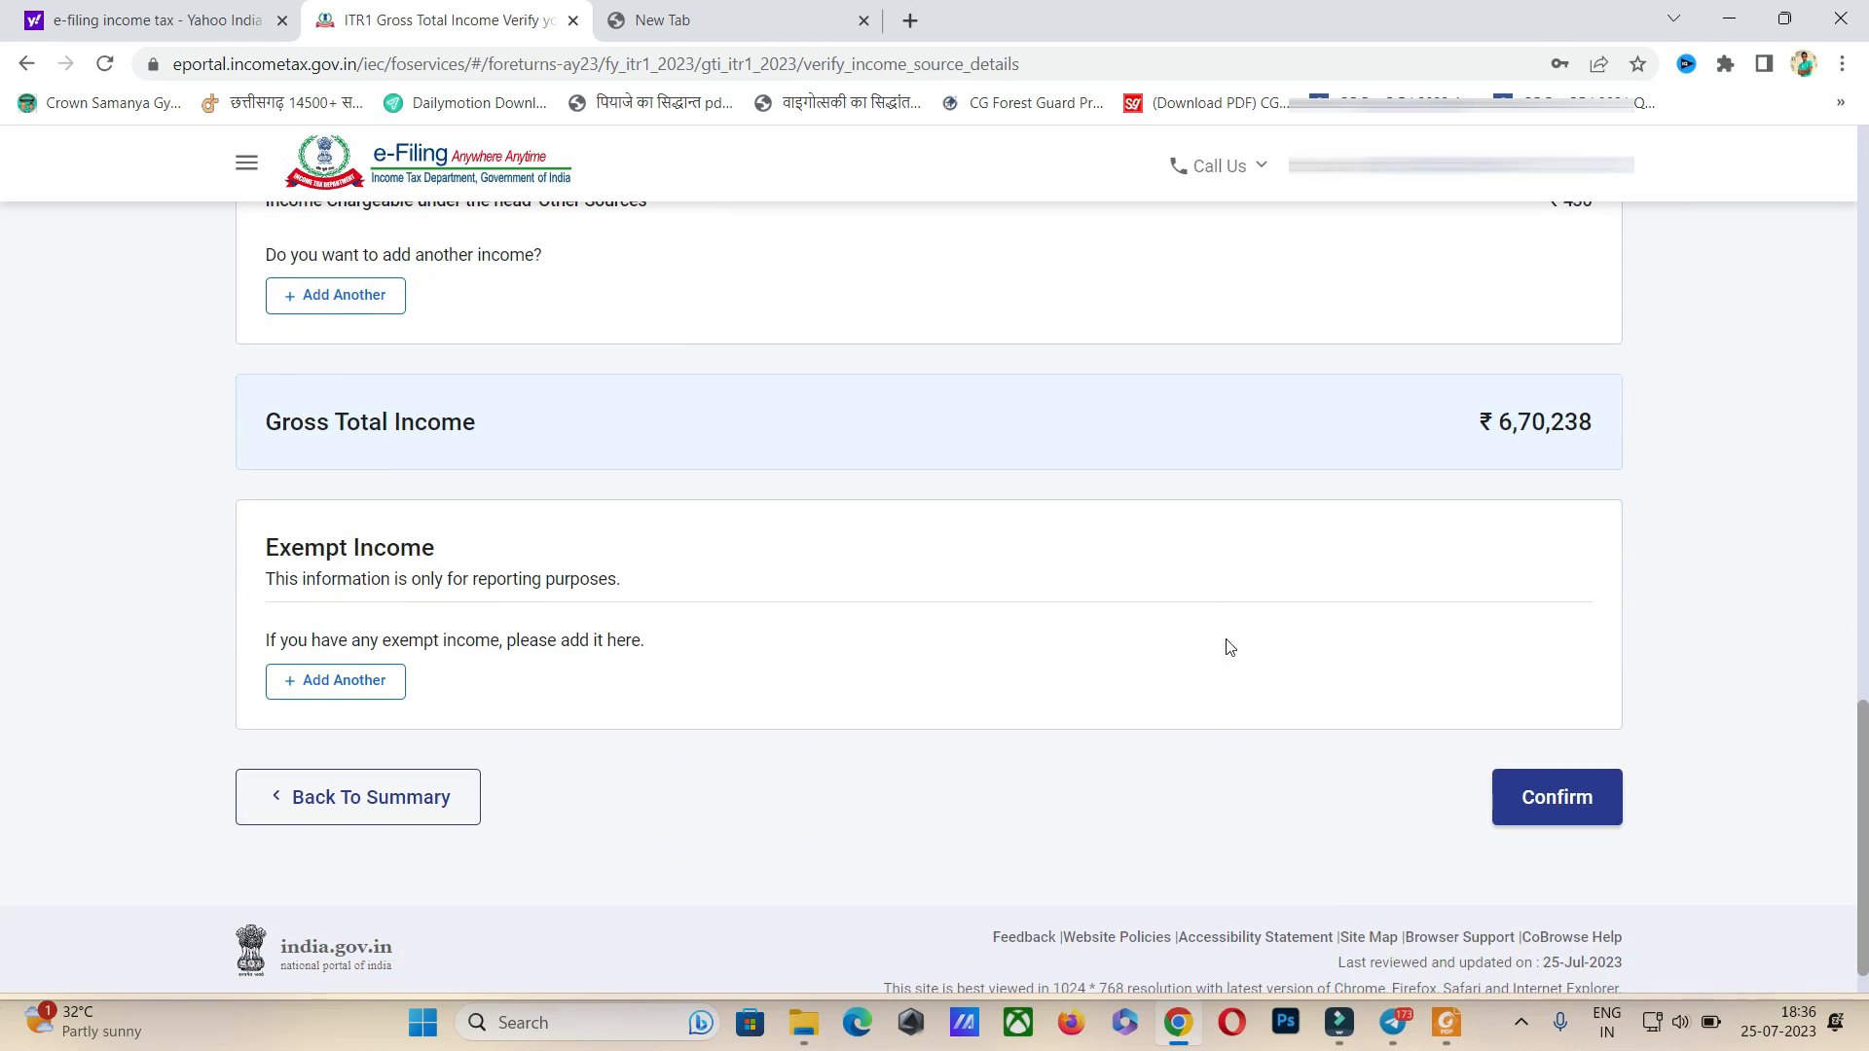
click(1541, 752)
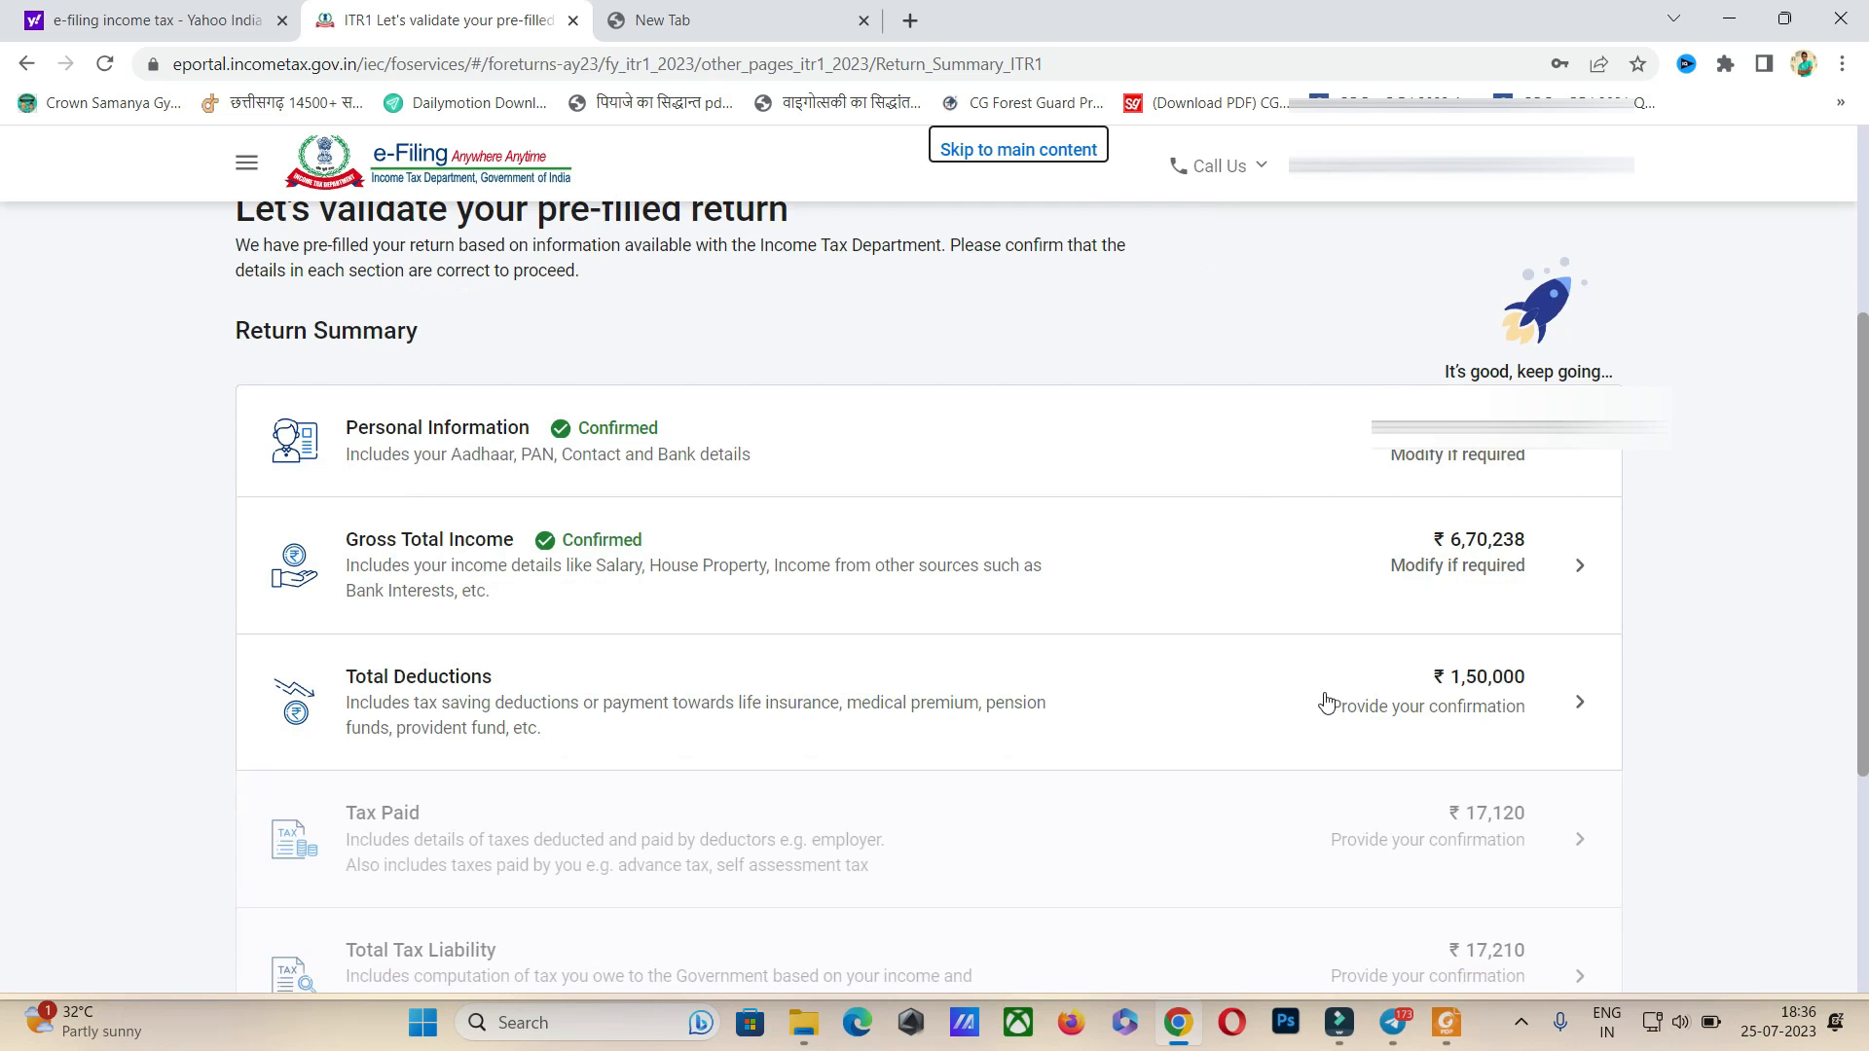
- Open Total Deductions and answer No for donation paid, donation for Scientific Research or Rural Development, and section 80GG
click(1326, 701)
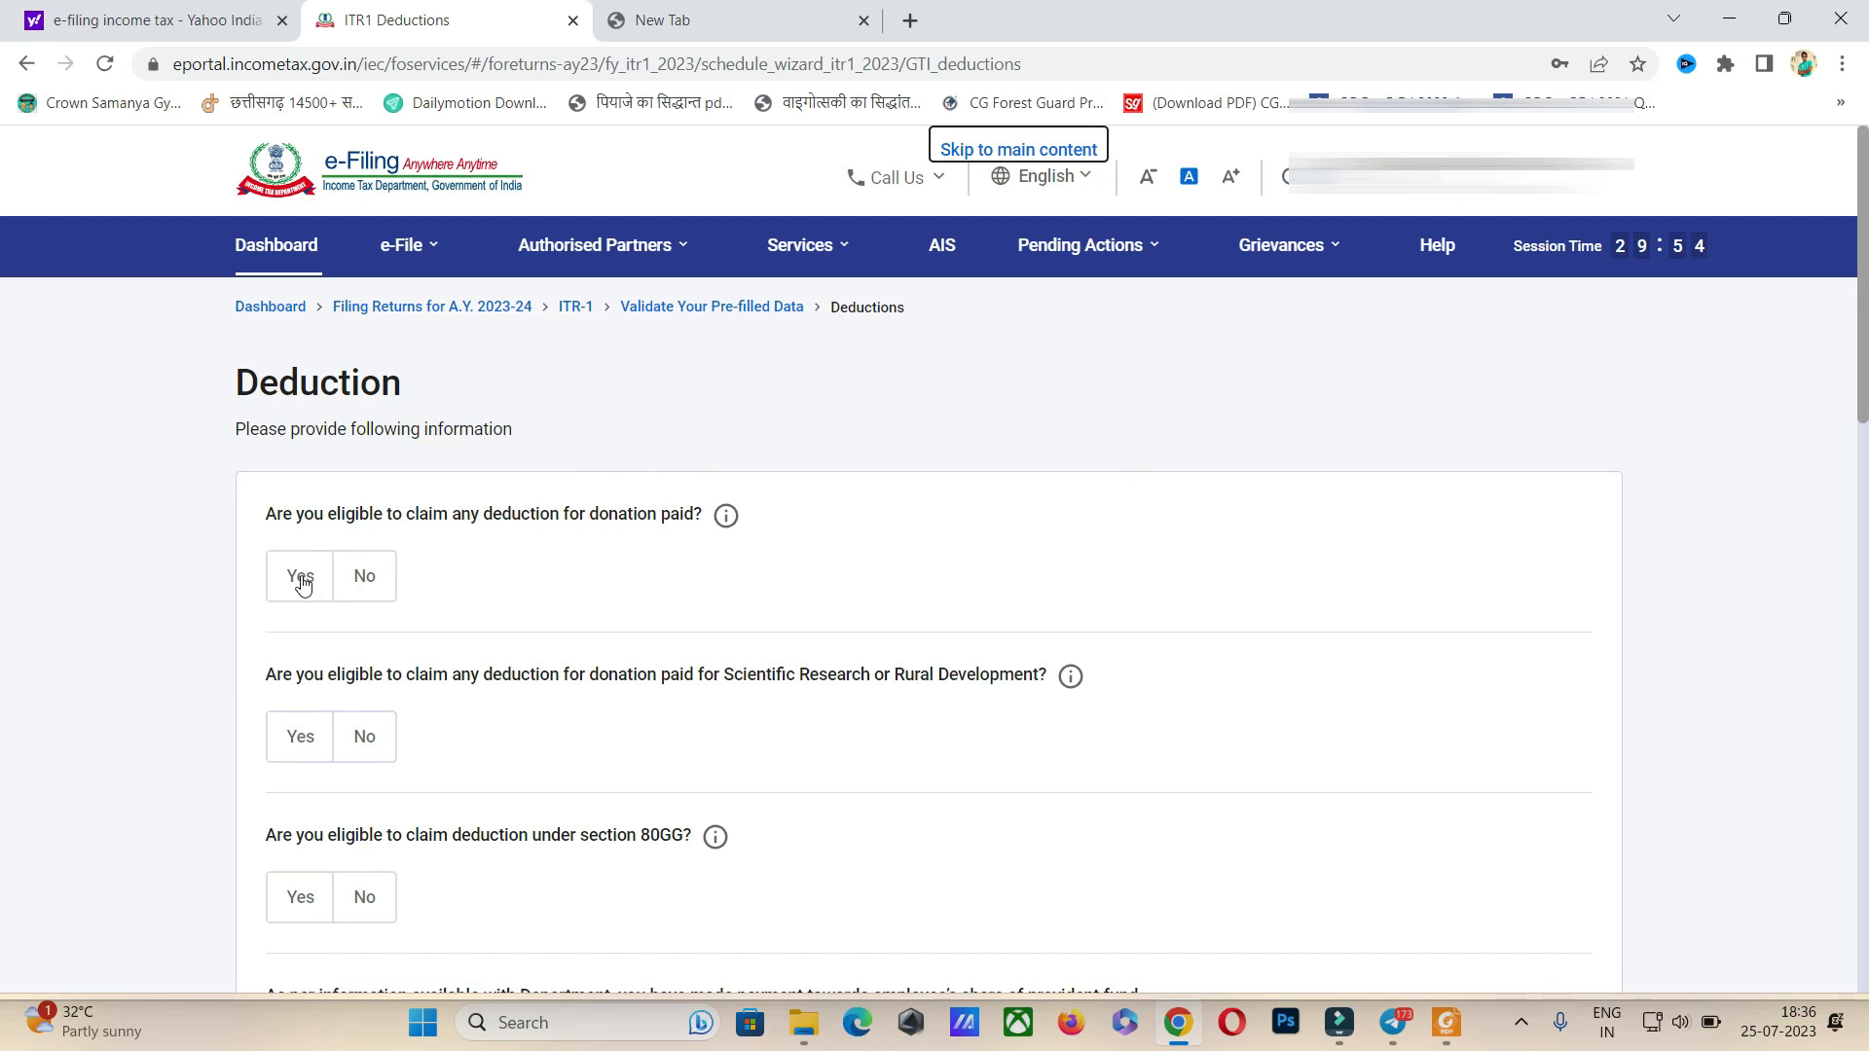
click(365, 582)
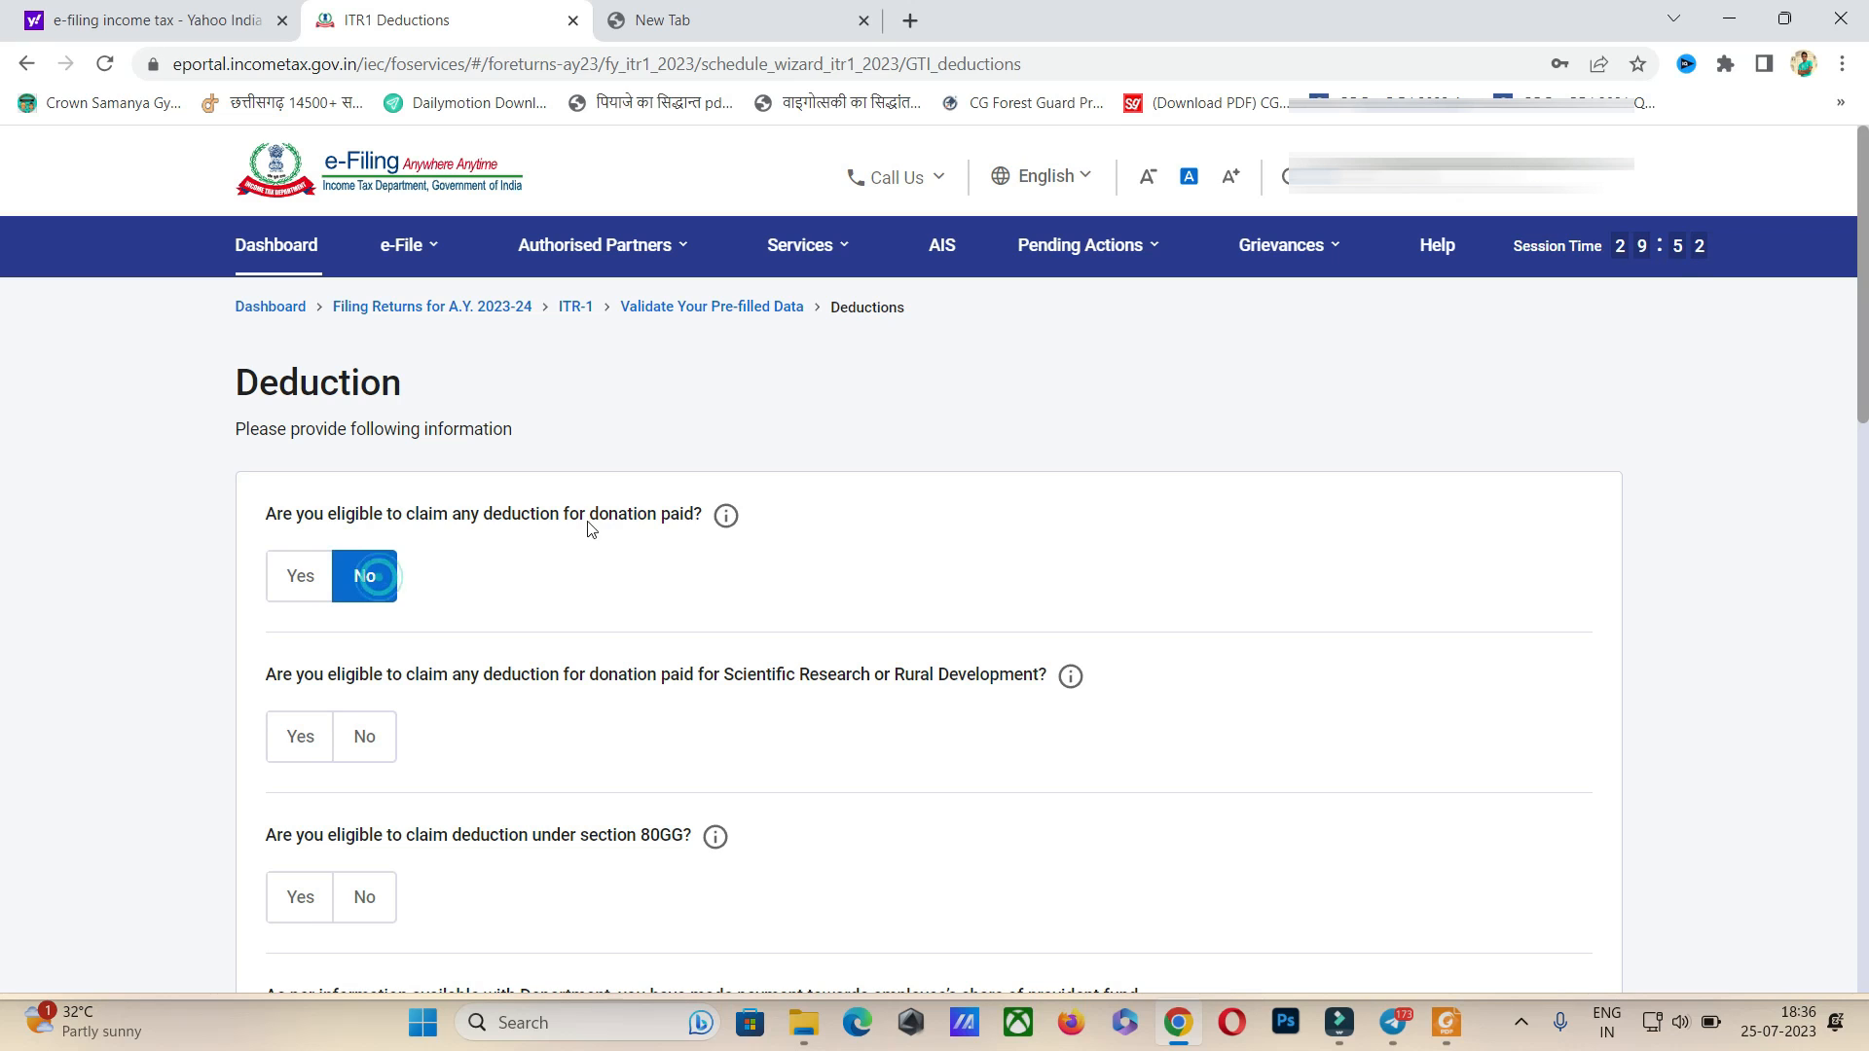
click(374, 742)
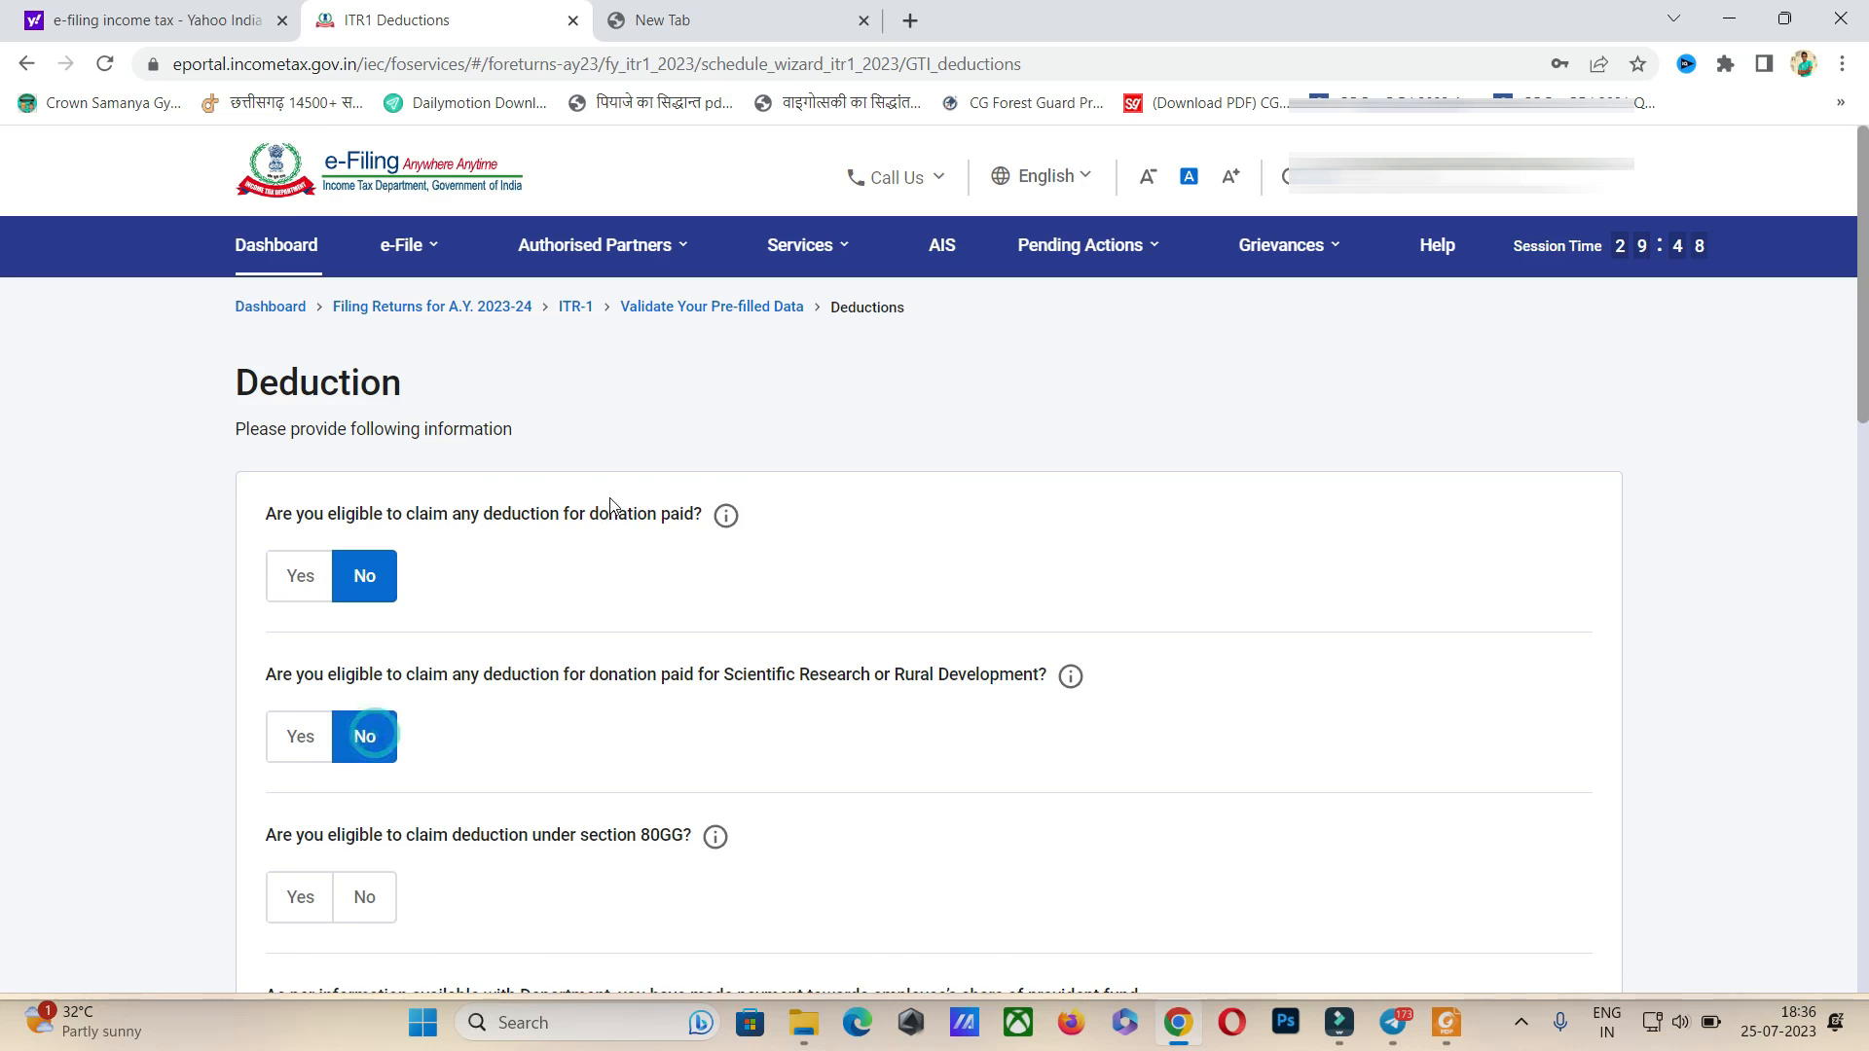
scroll(542, 630, down, 2)
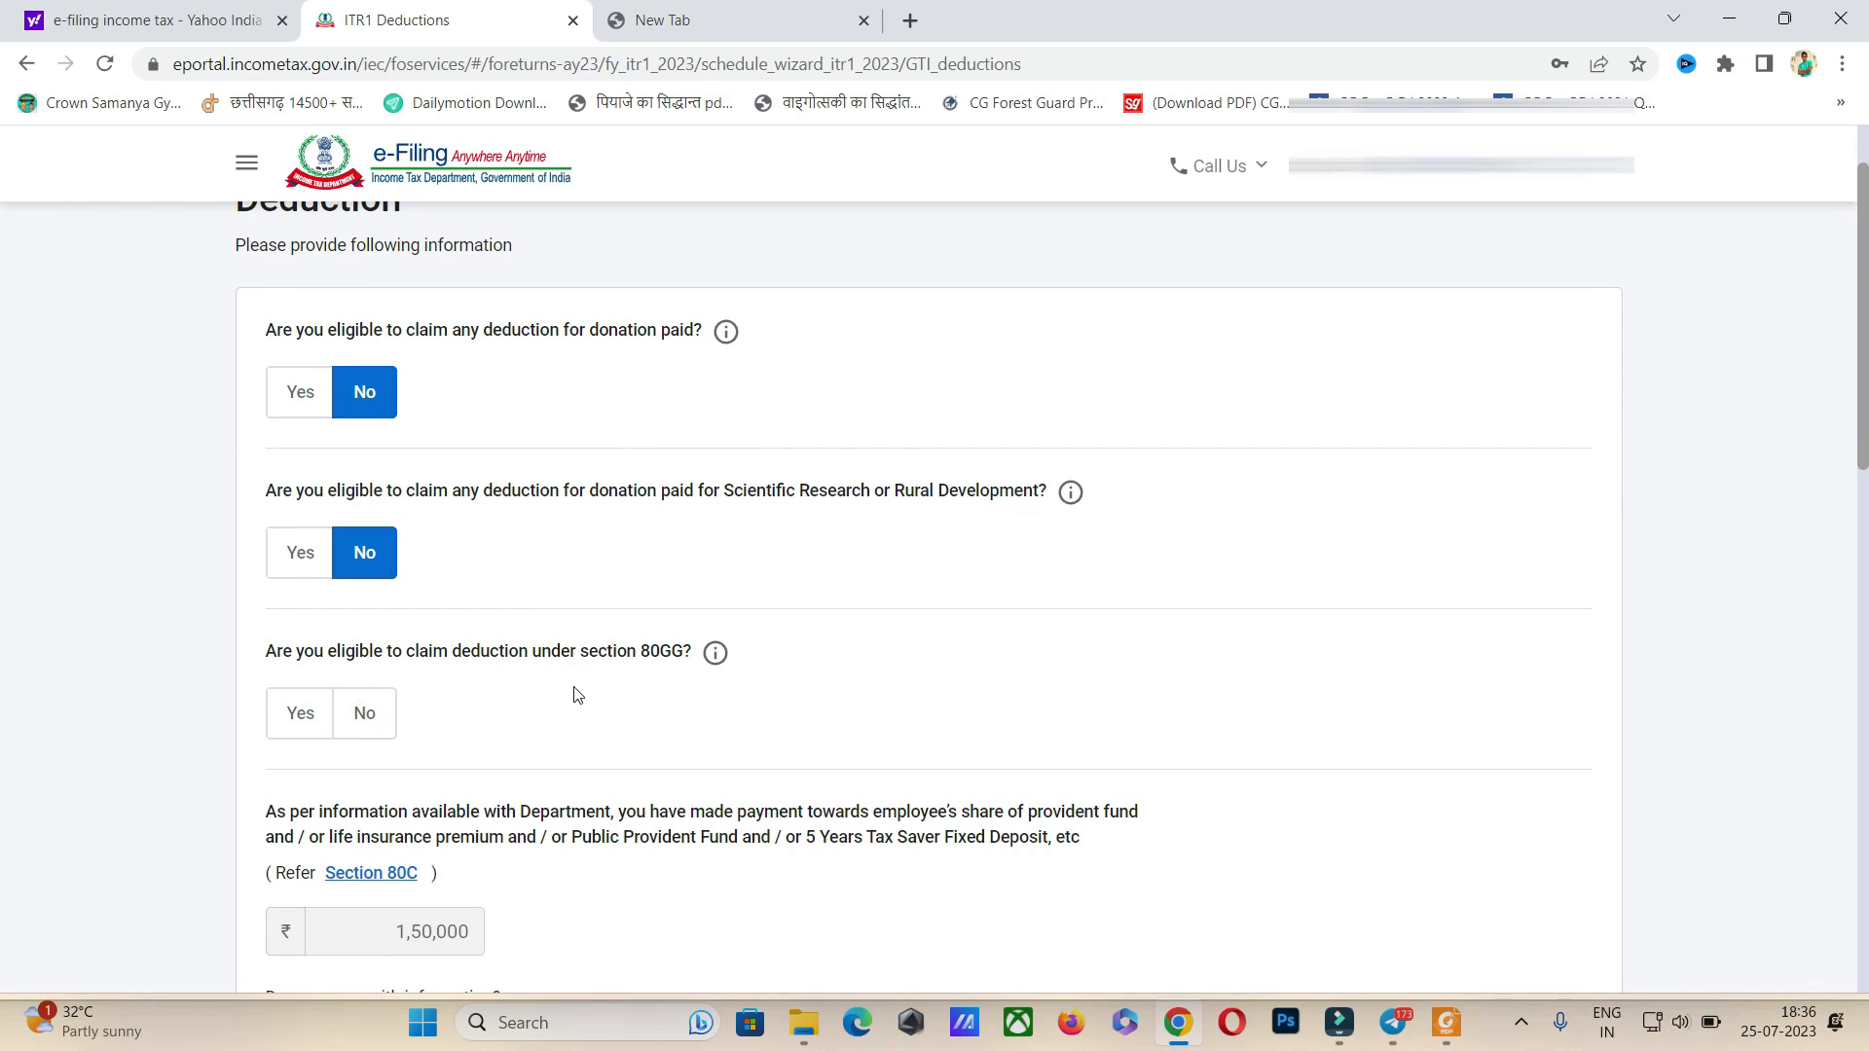
click(368, 714)
- Look through the remaining deduction questions, consult the Section 80C reference page on the Income Tax India site and return to the form
scroll(985, 520, down, 3)
scroll(990, 497, down, 3)
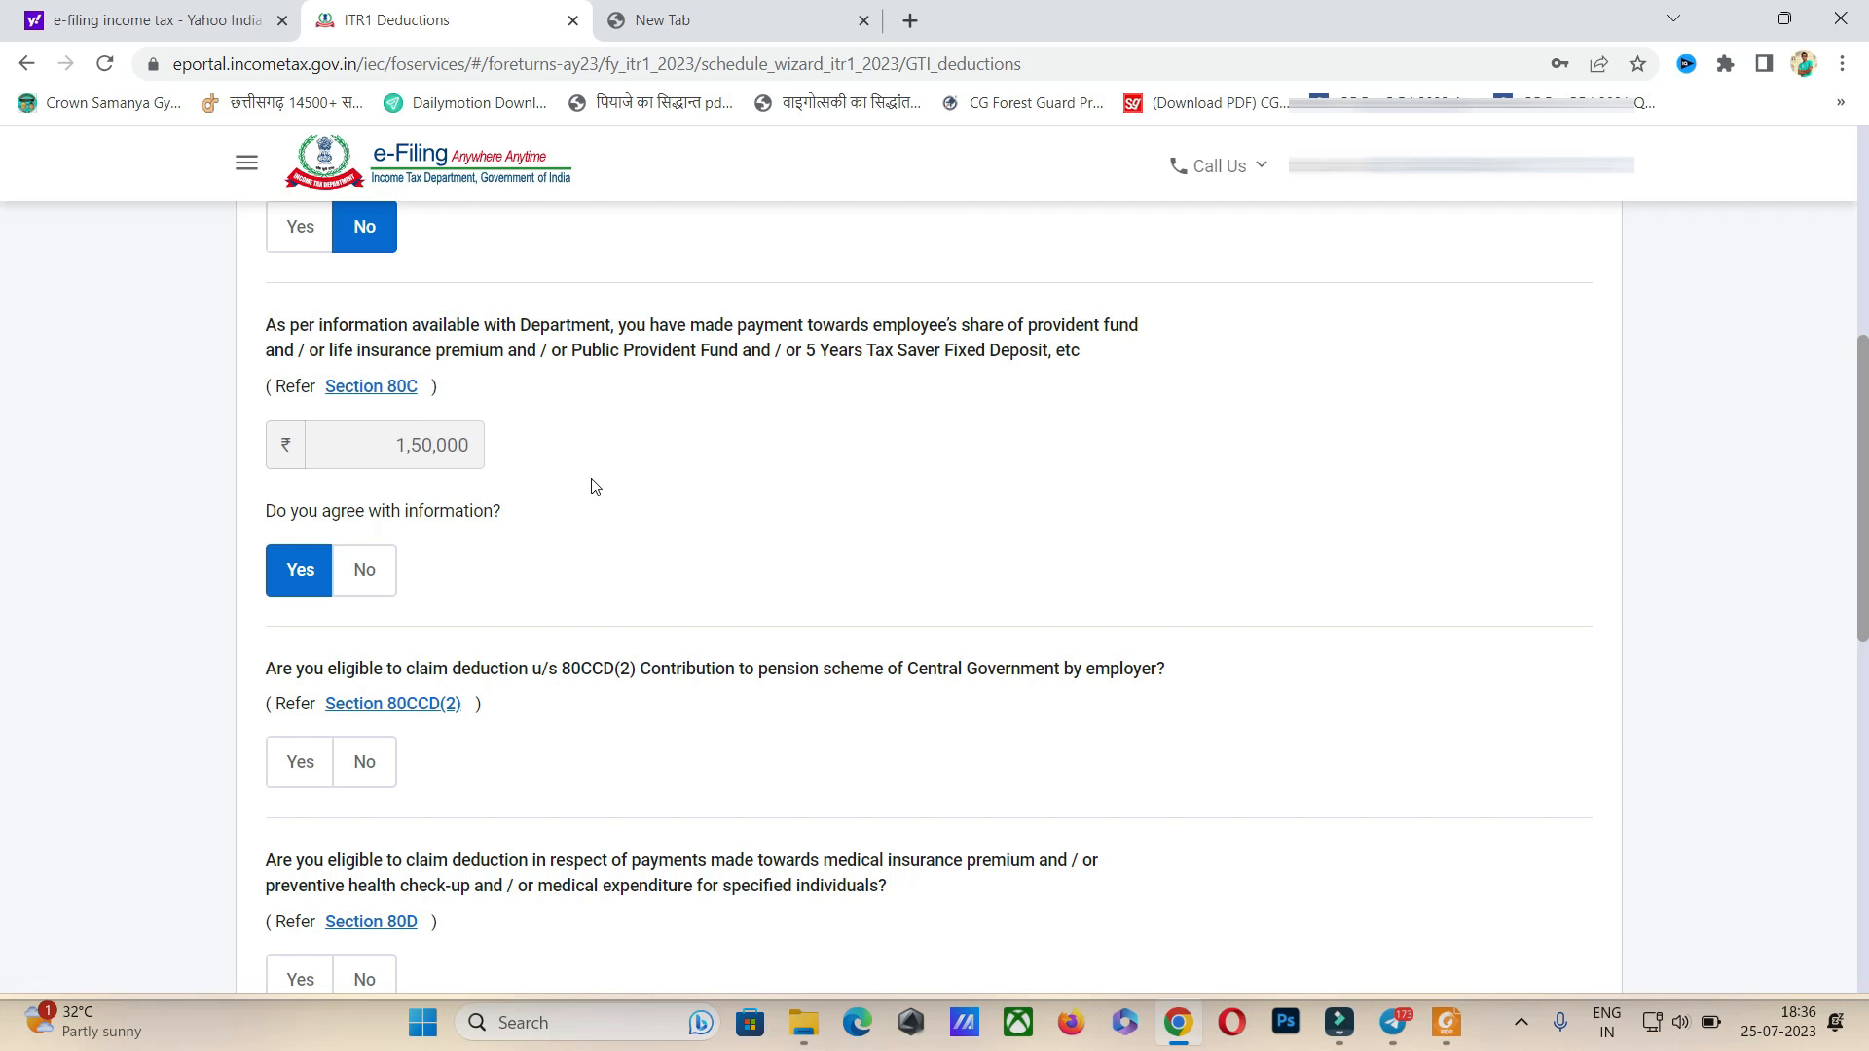
scroll(518, 465, down, 10)
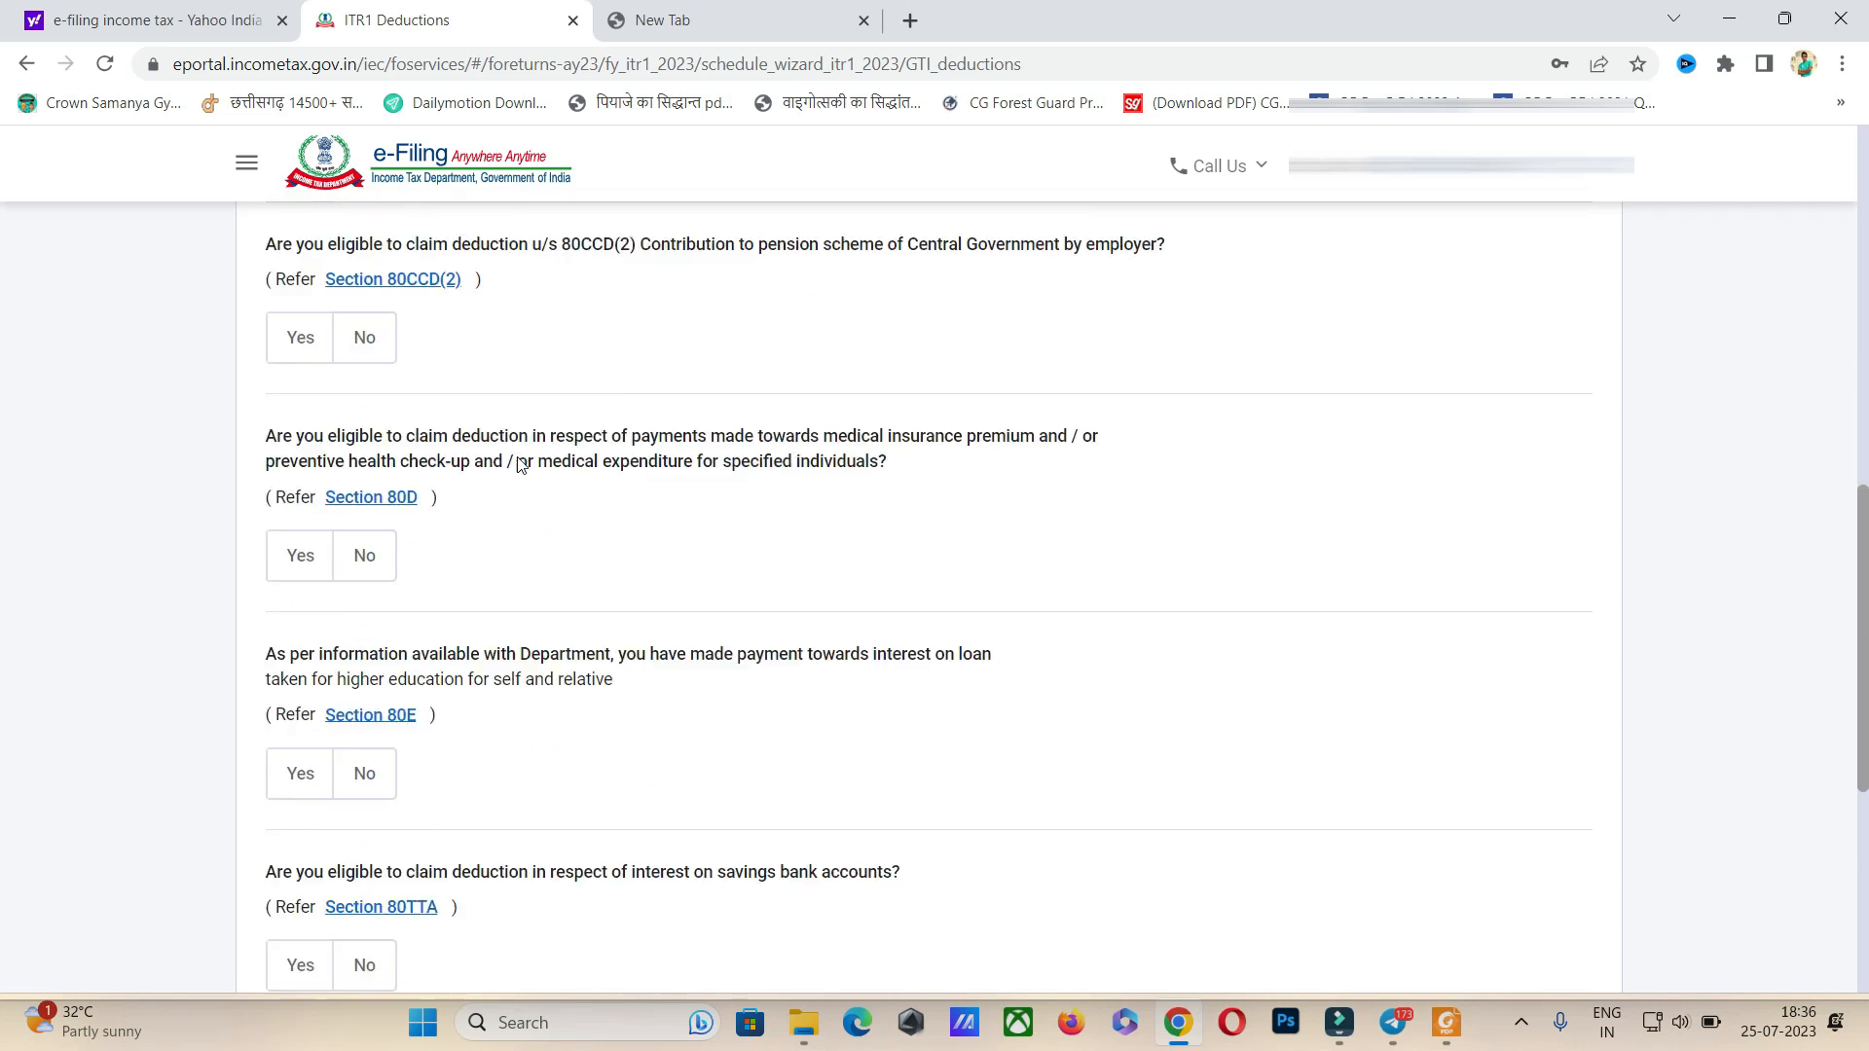
scroll(659, 503, up, 9)
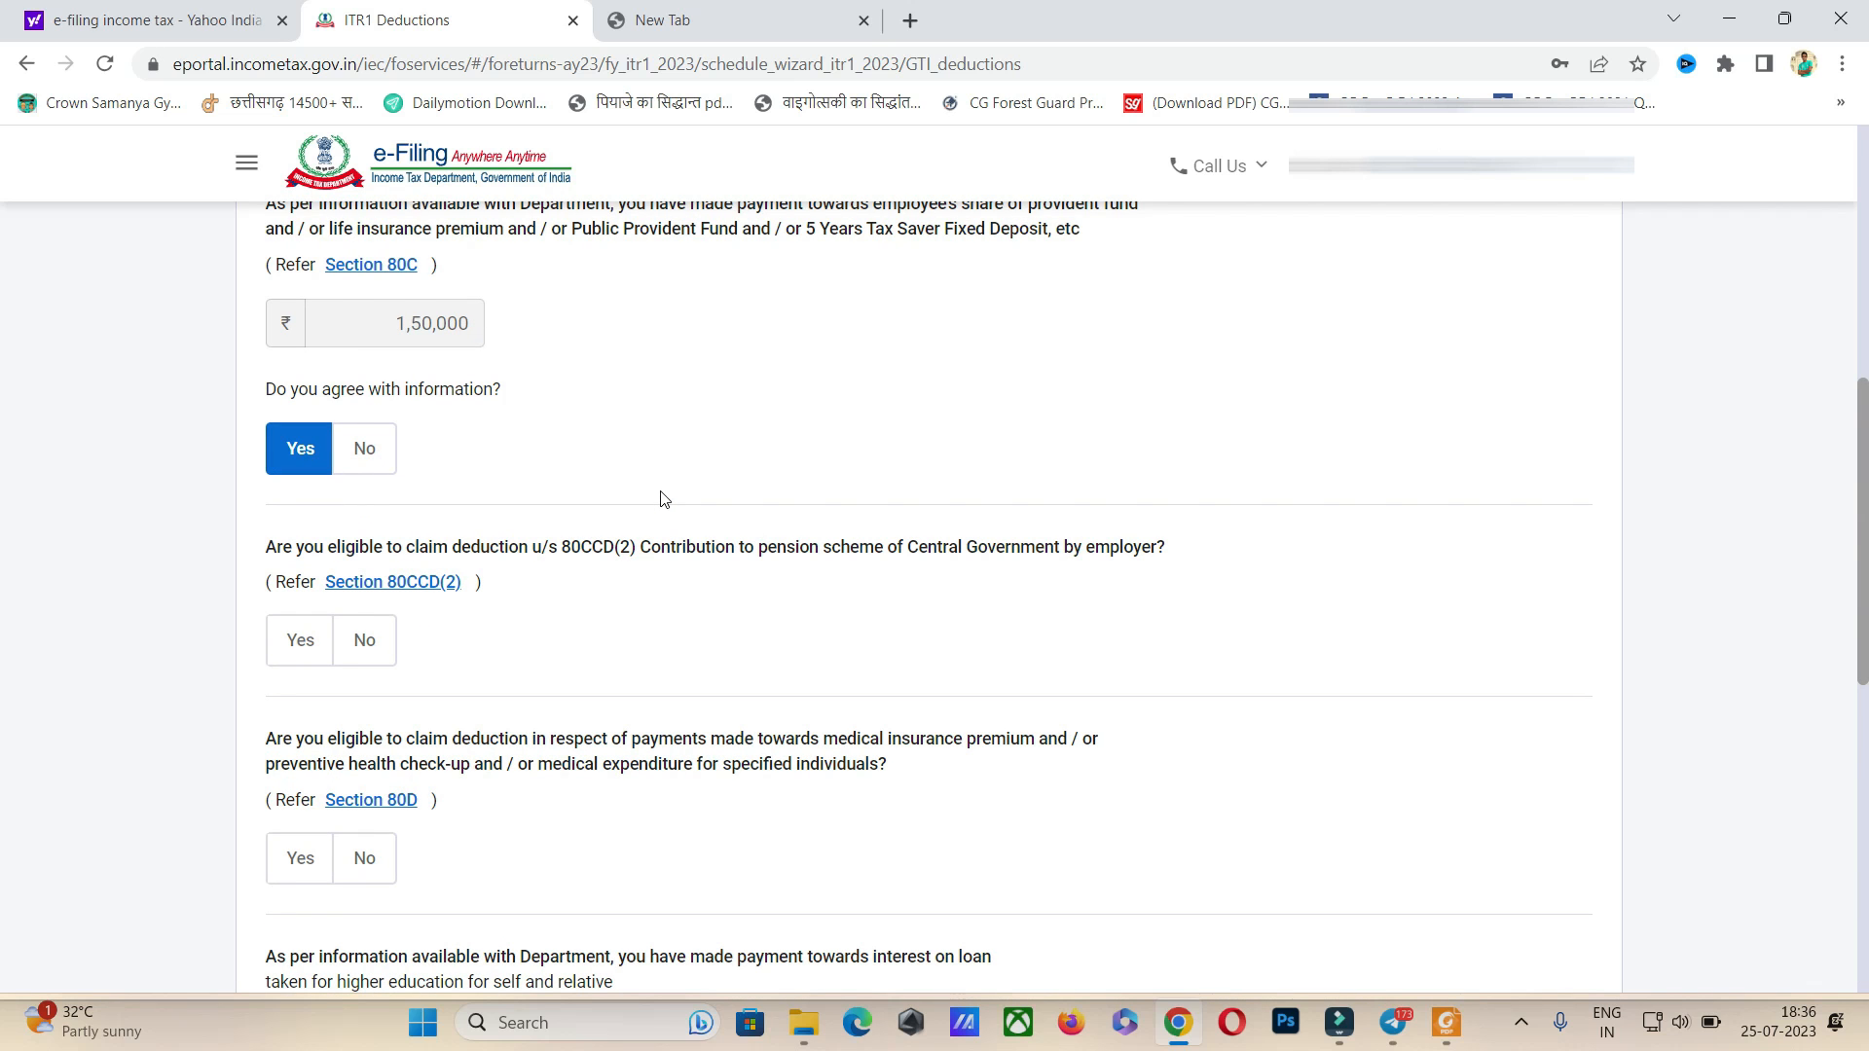
click(375, 268)
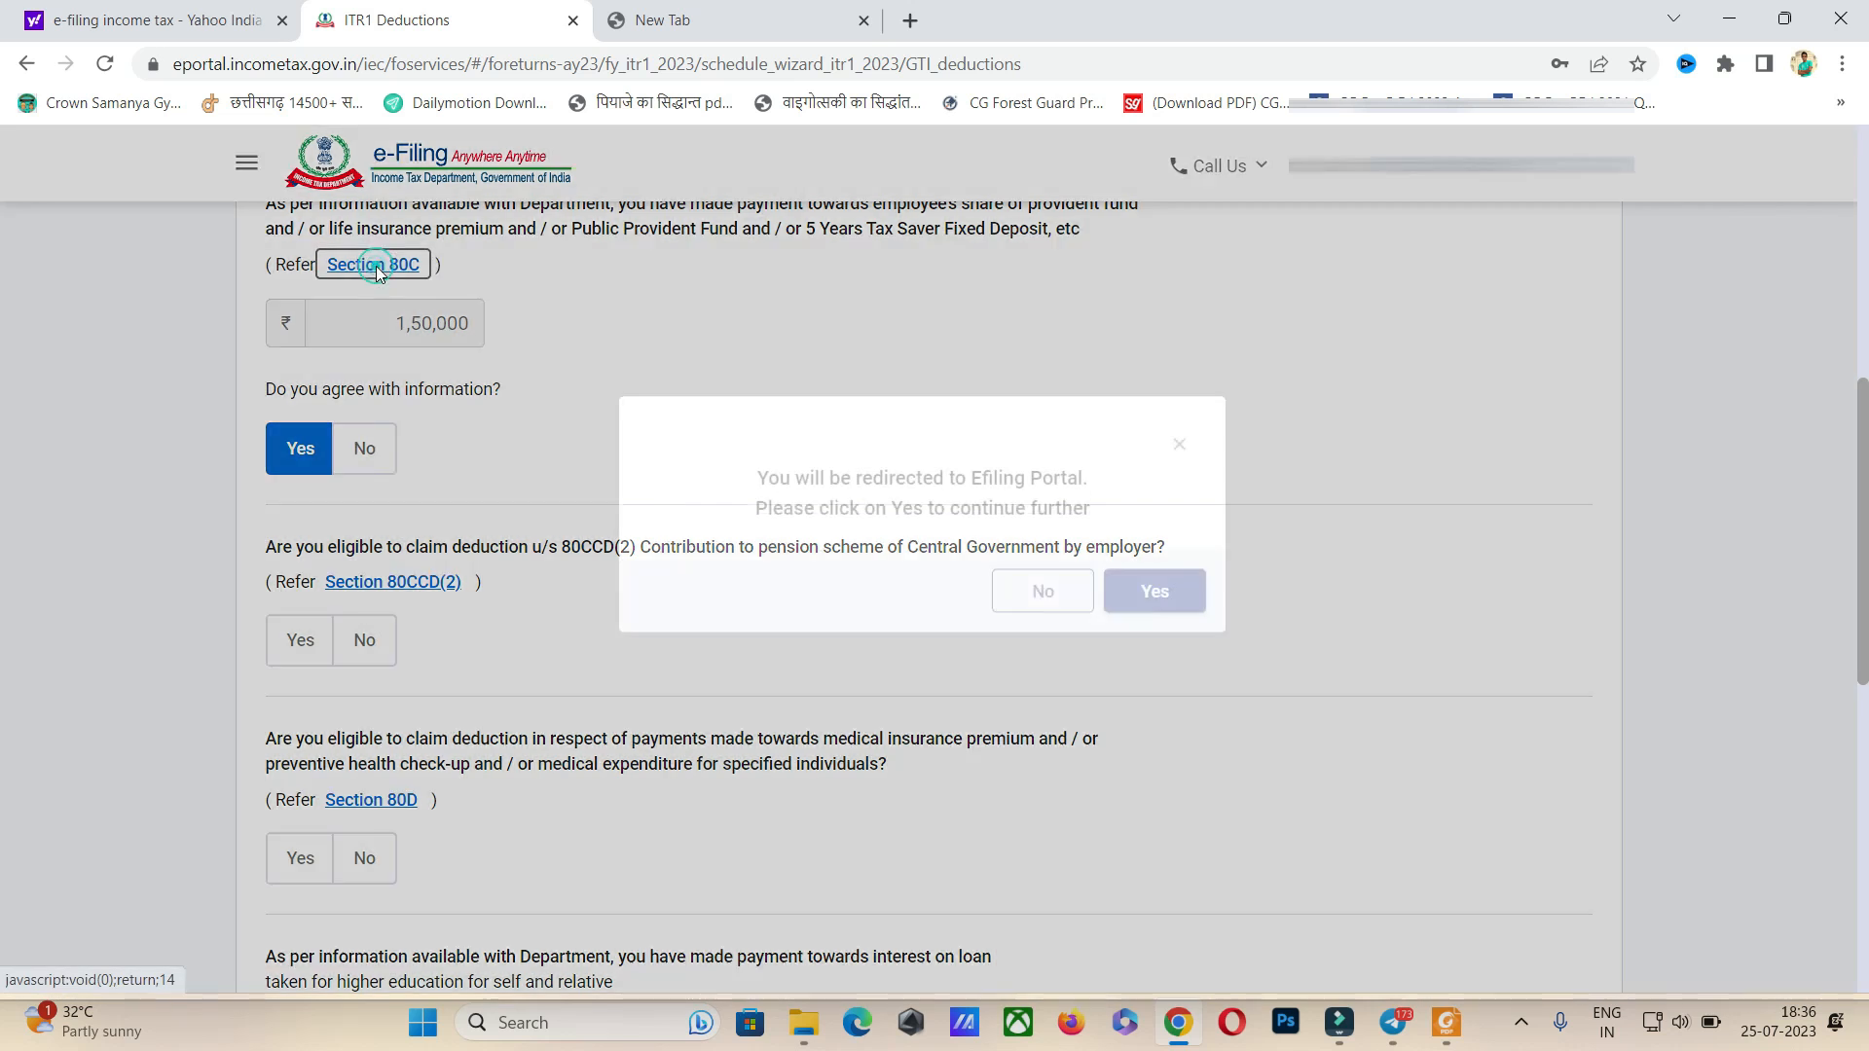
click(1134, 635)
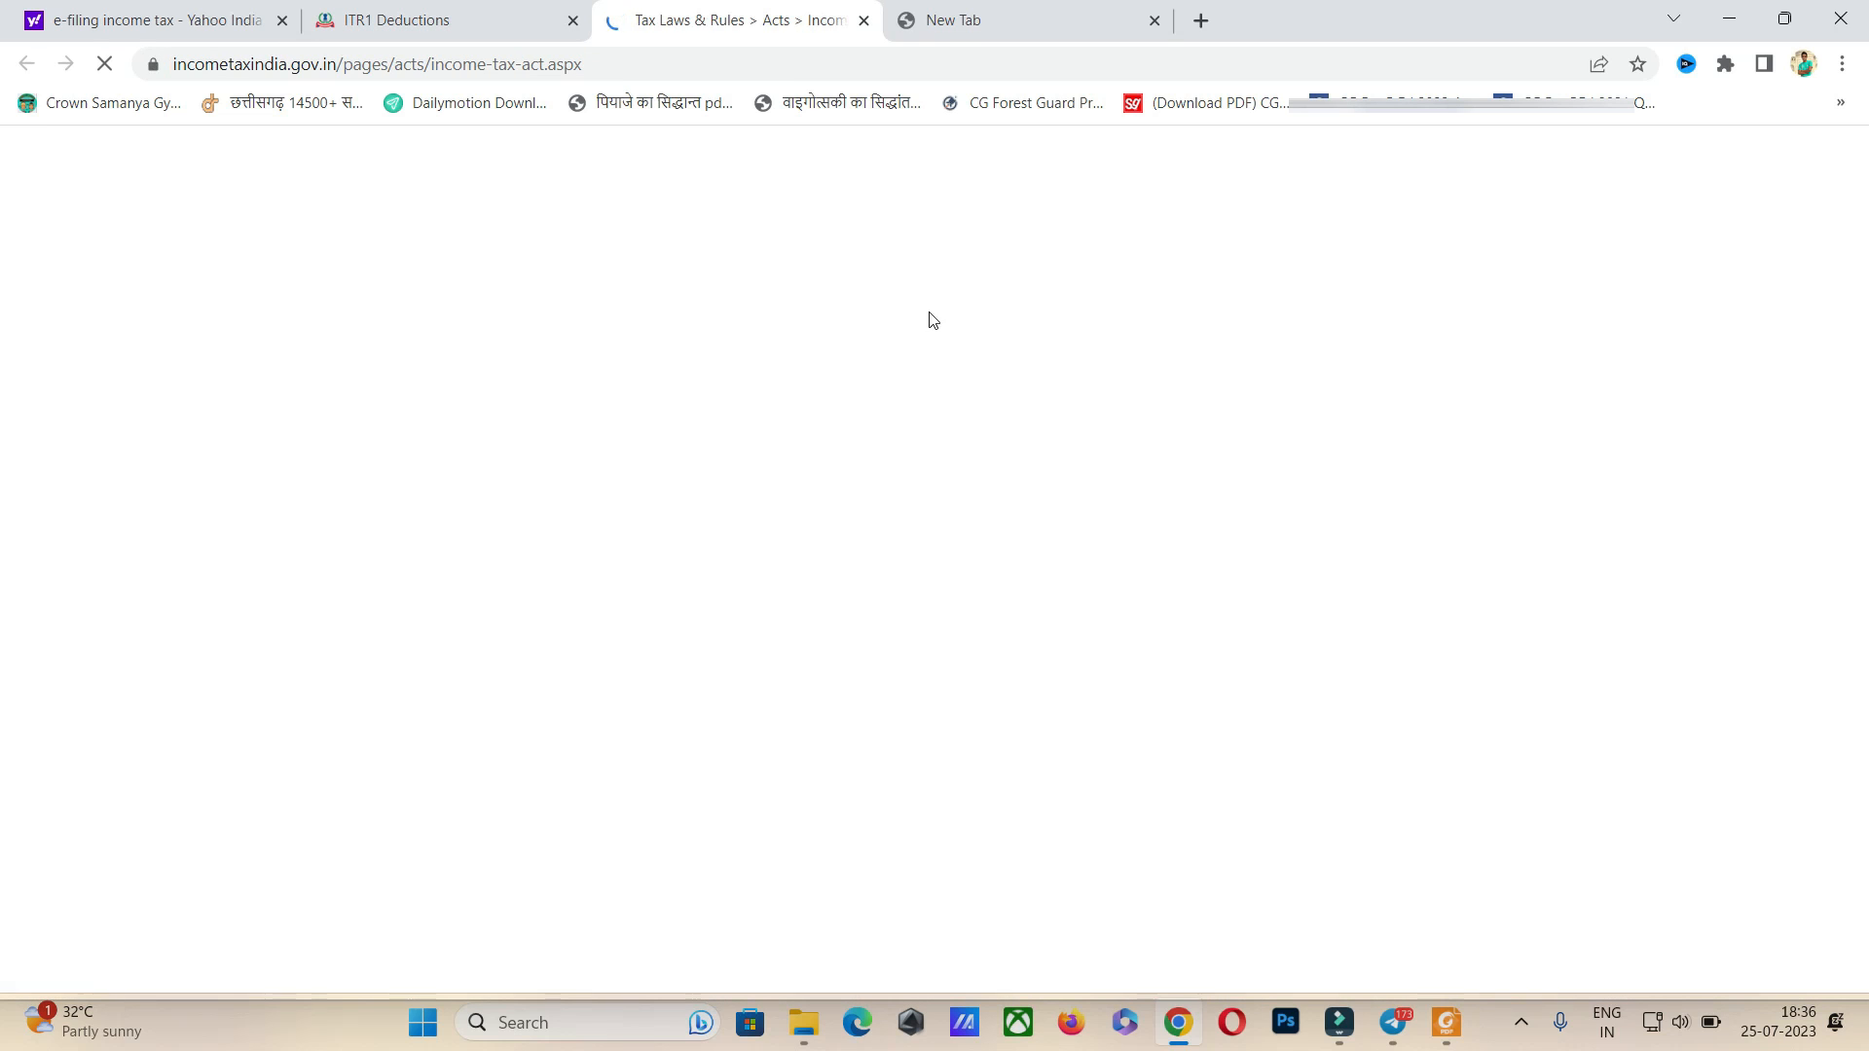
scroll(1159, 560, down, 4)
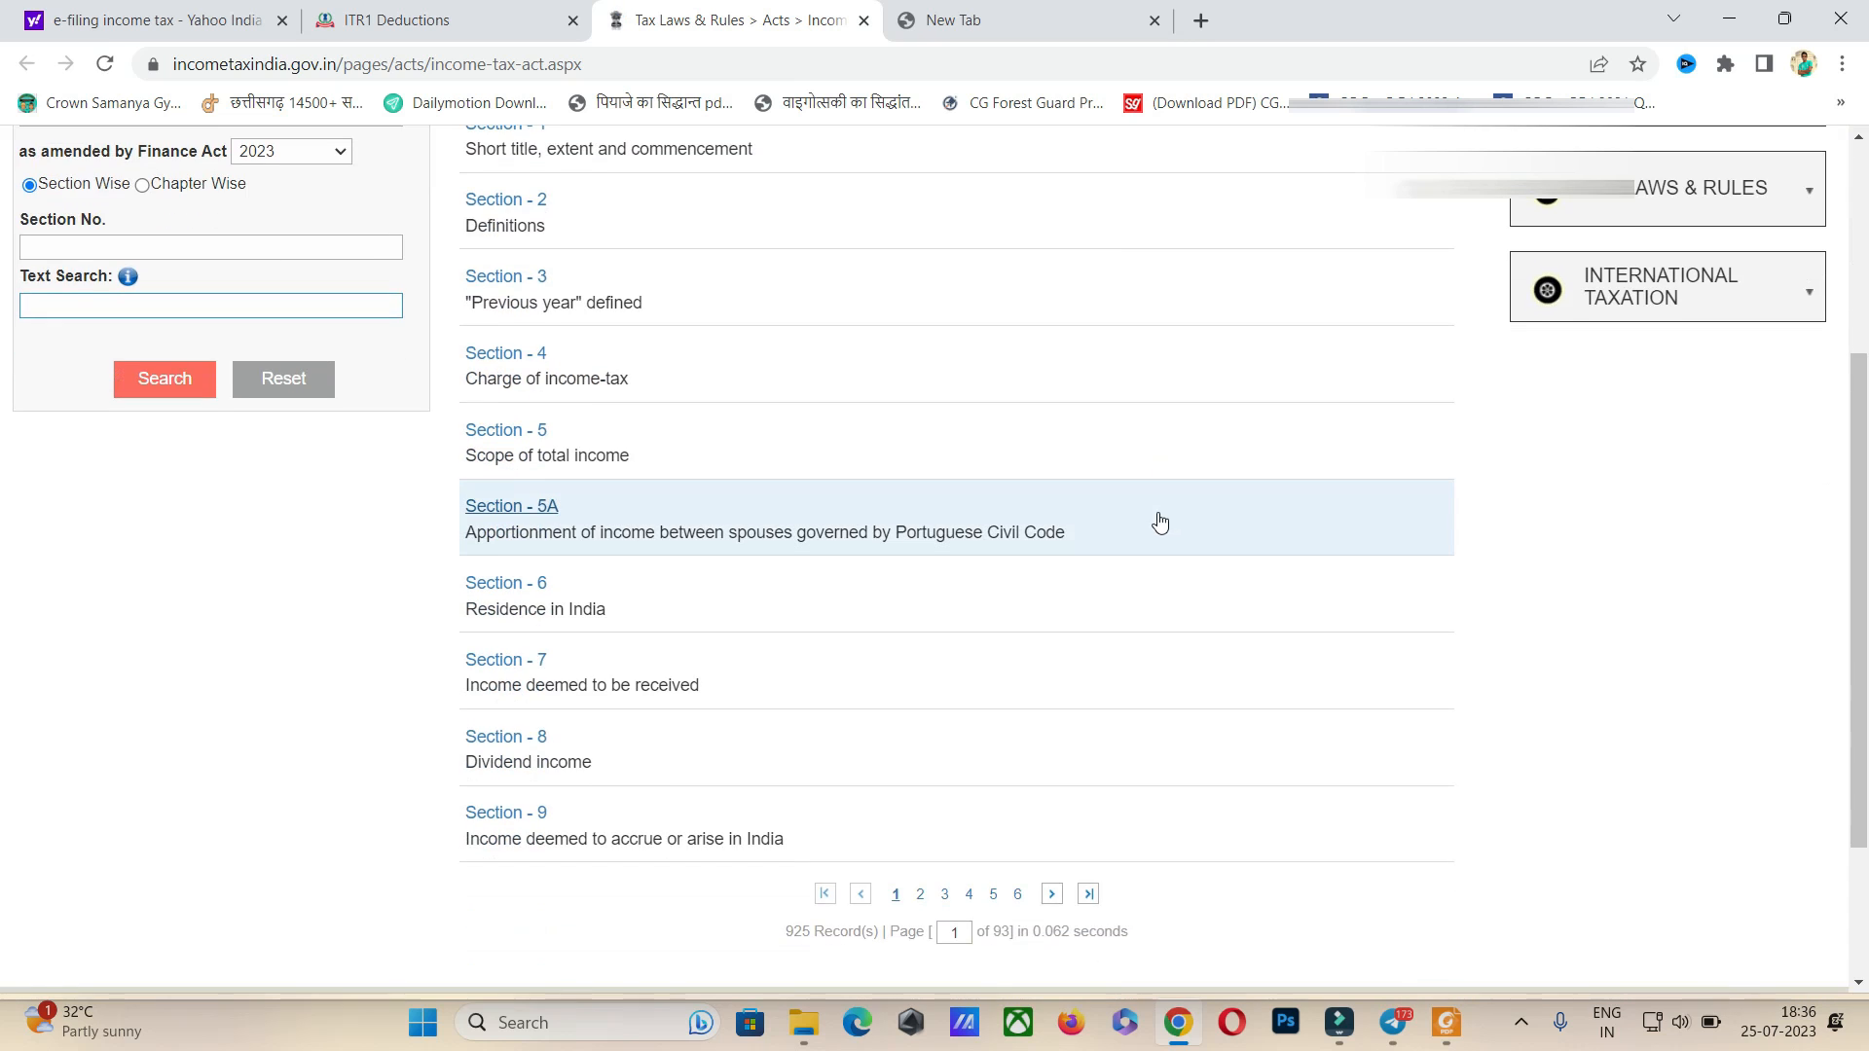
scroll(1135, 474, up, 5)
click(409, 20)
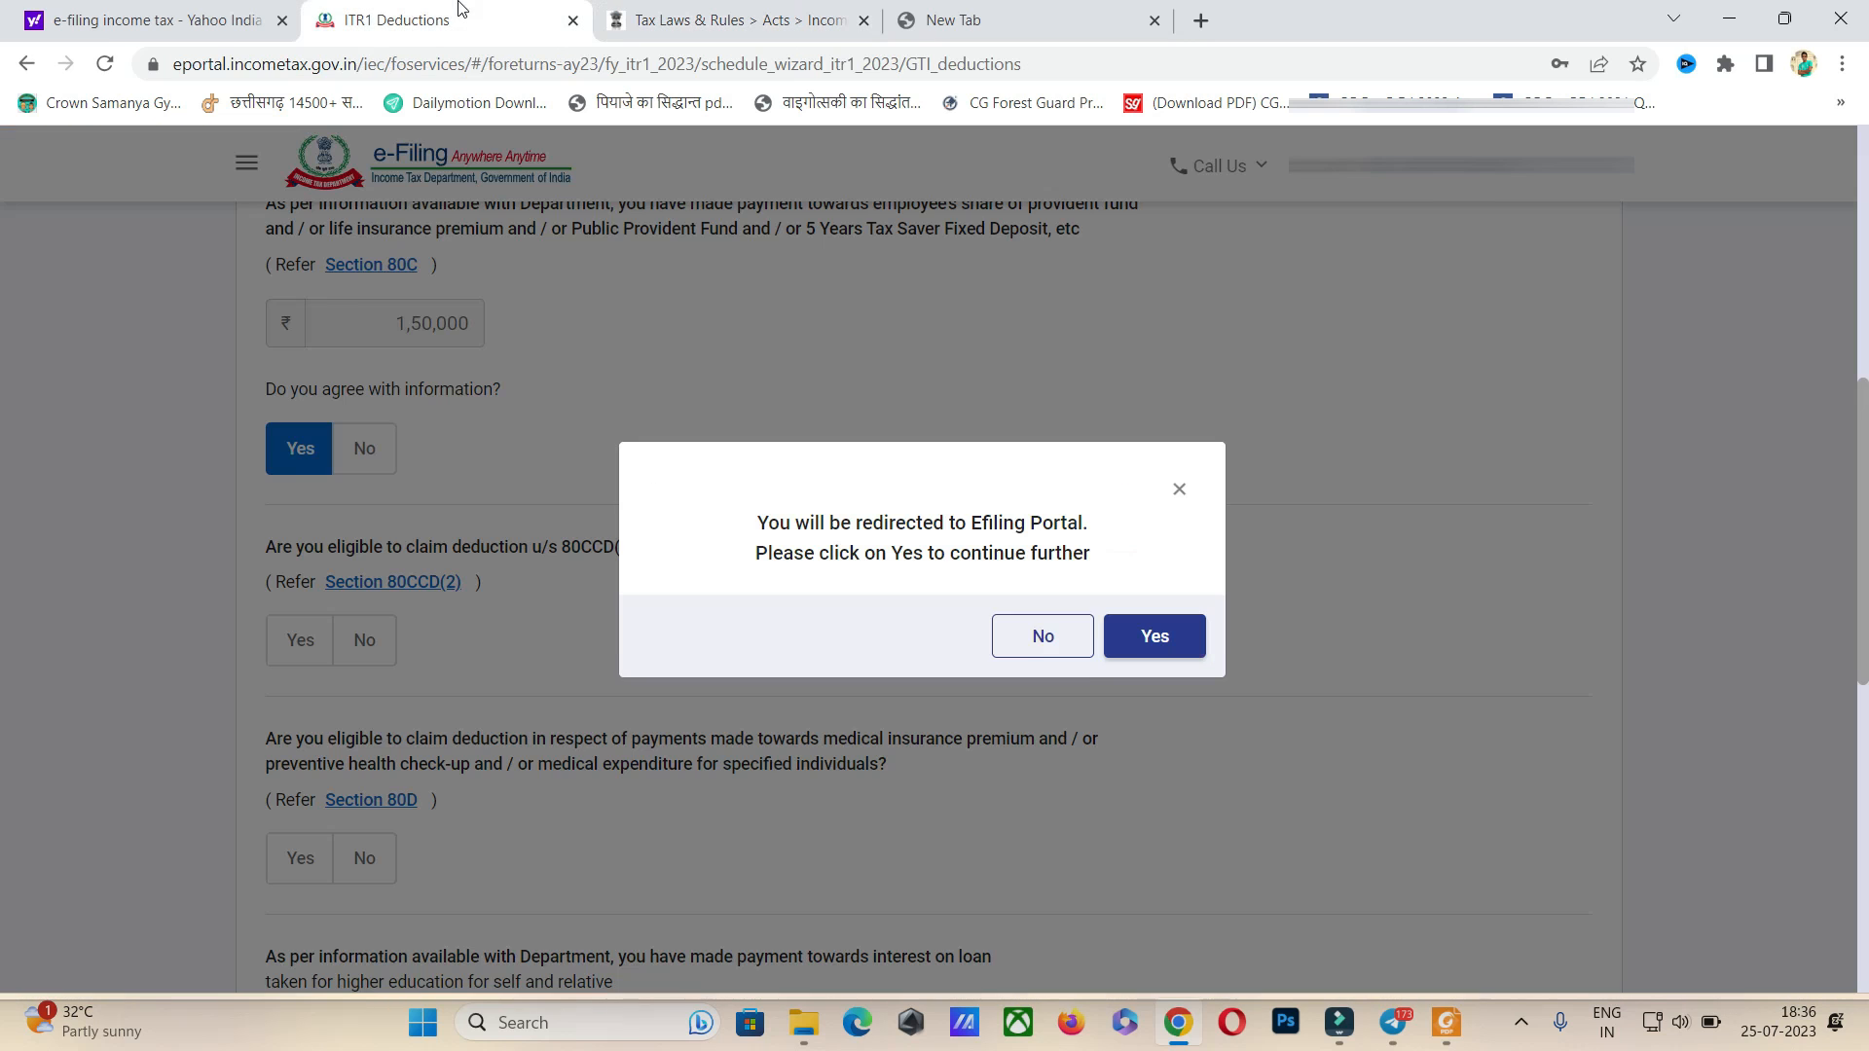
click(1179, 488)
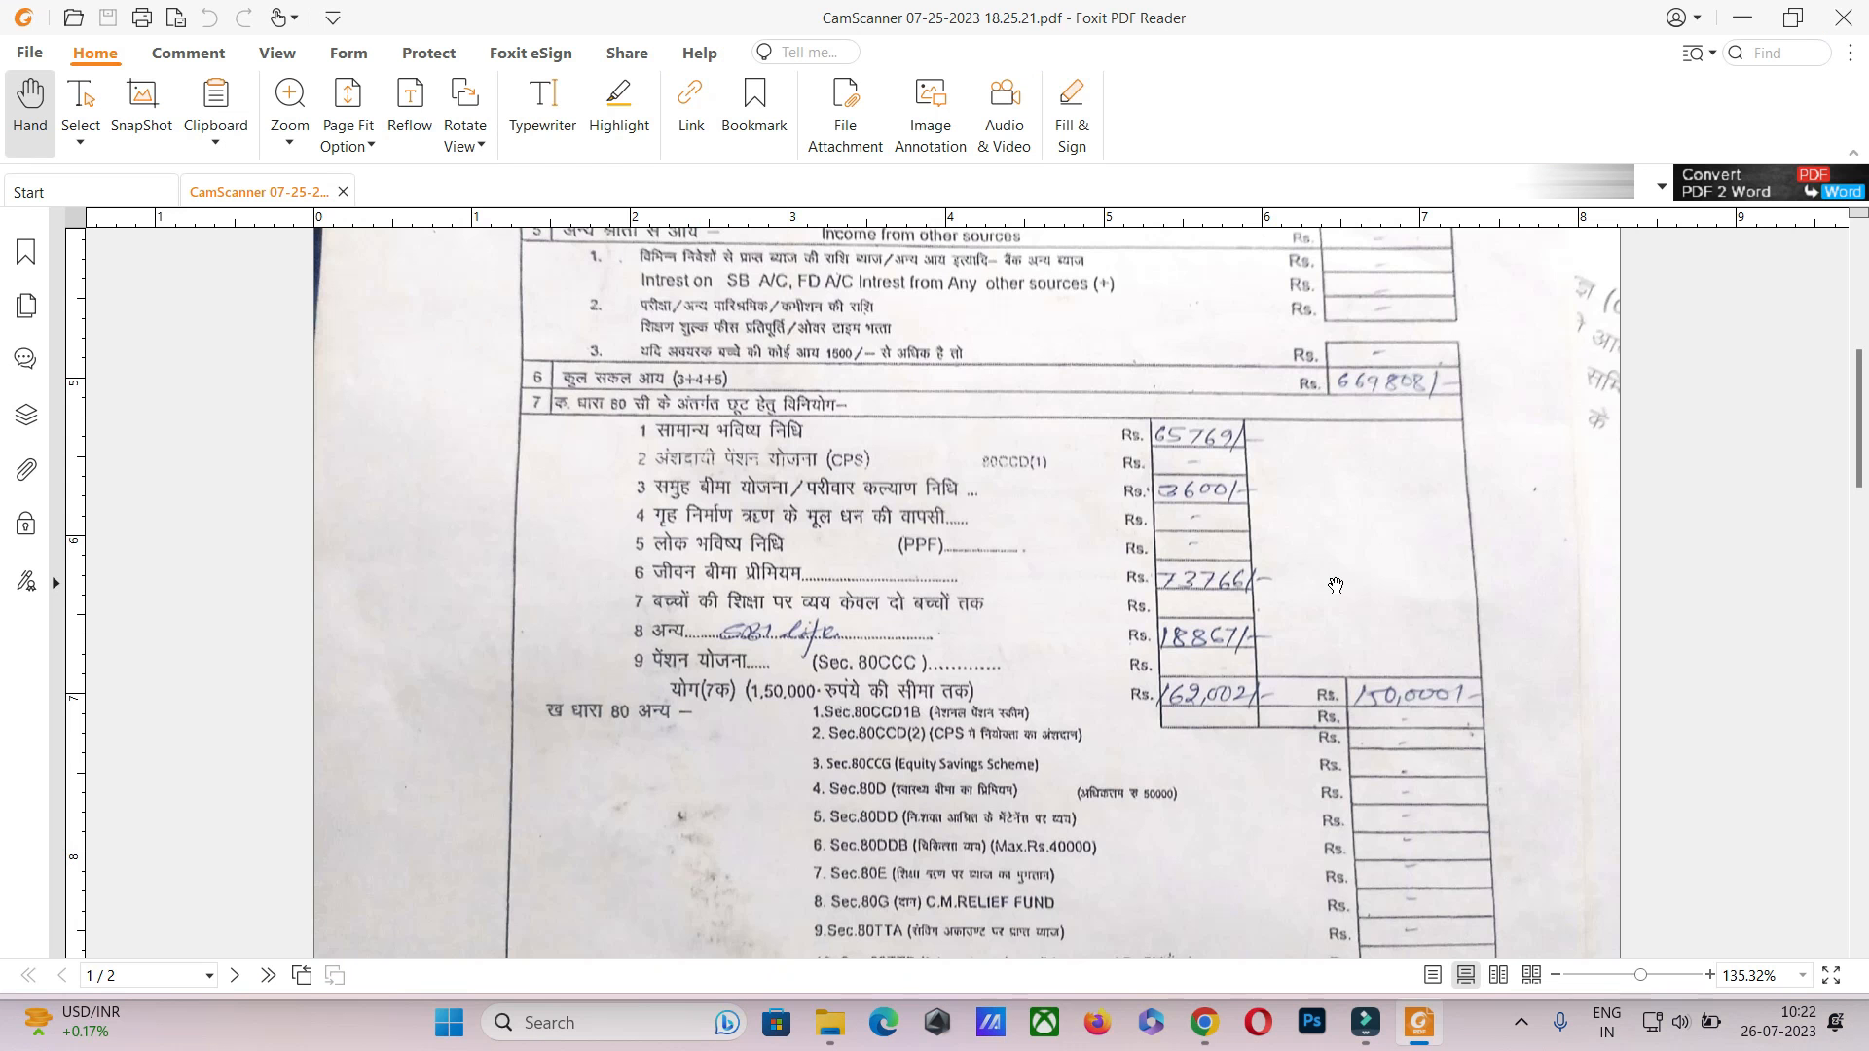
- Check the section 80C investments and other section 80 deductions in the scanned statement in Foxit PDF Reader, marking the amounts column with the Pencil
scroll(1394, 679, up, 1)
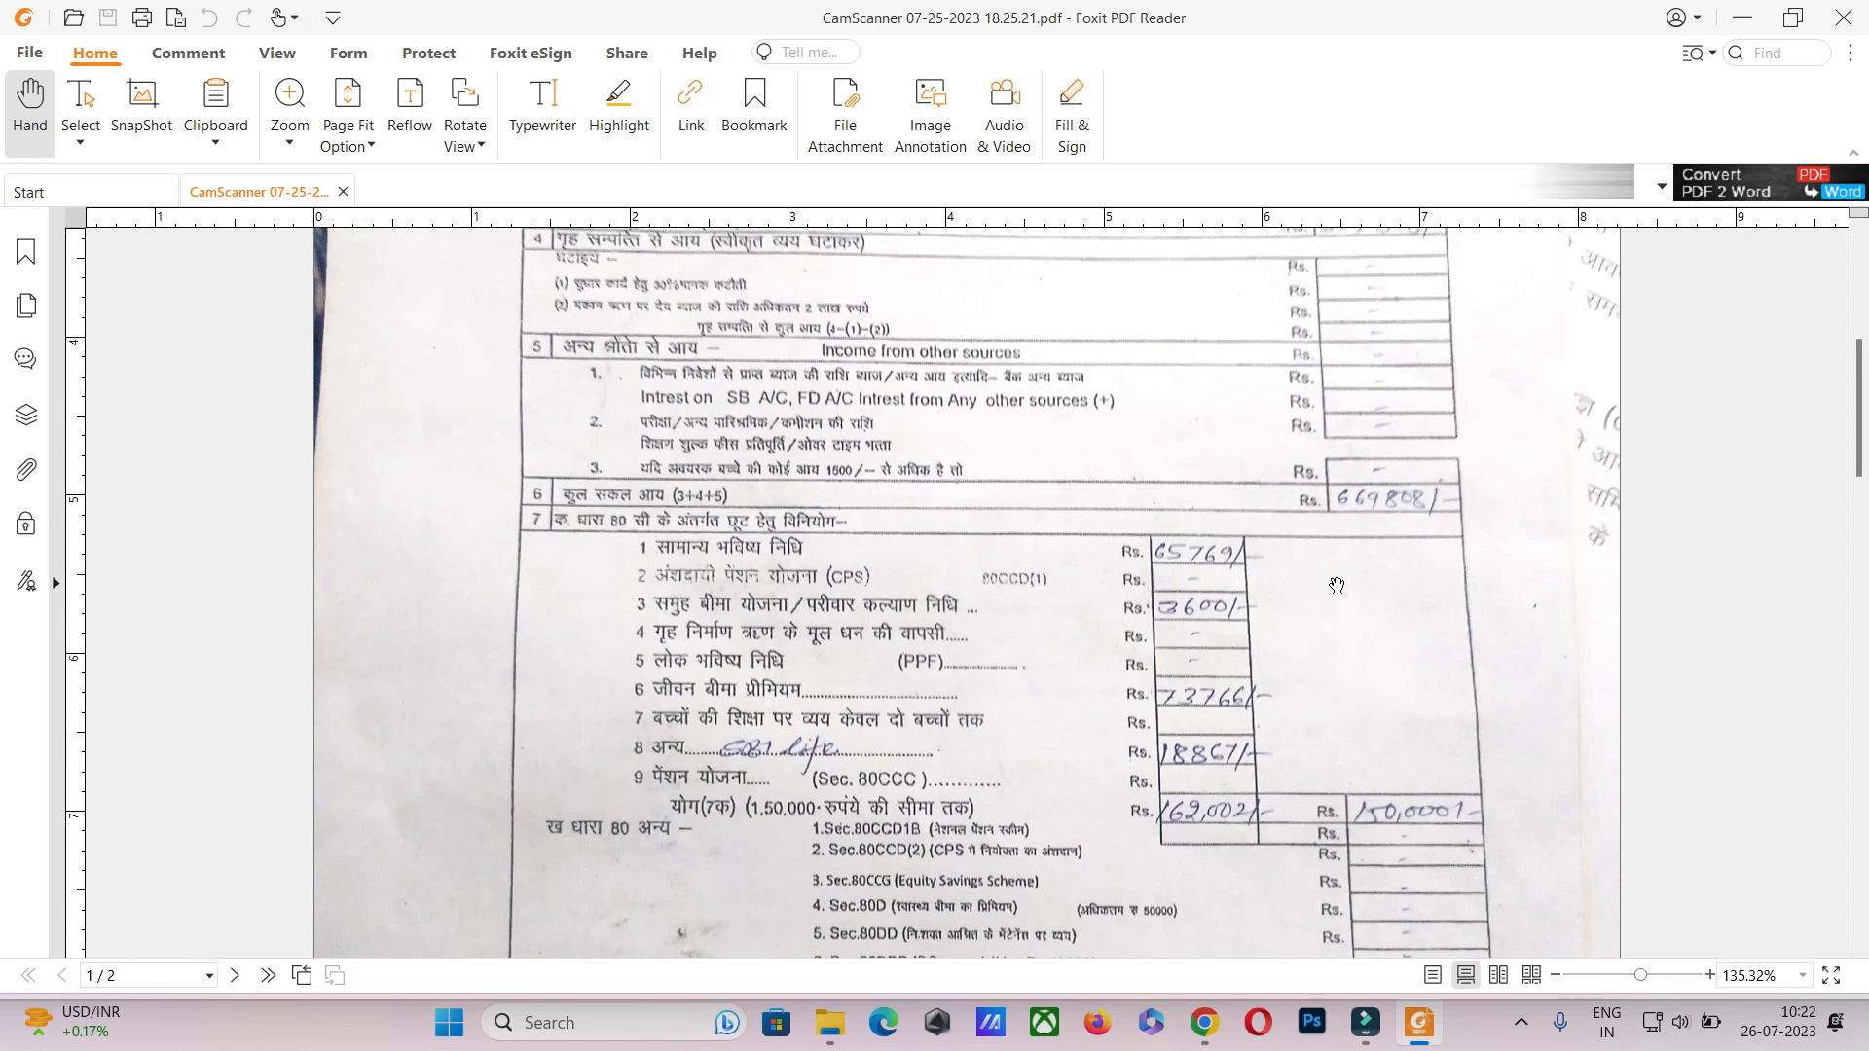
scroll(1395, 679, down, 8)
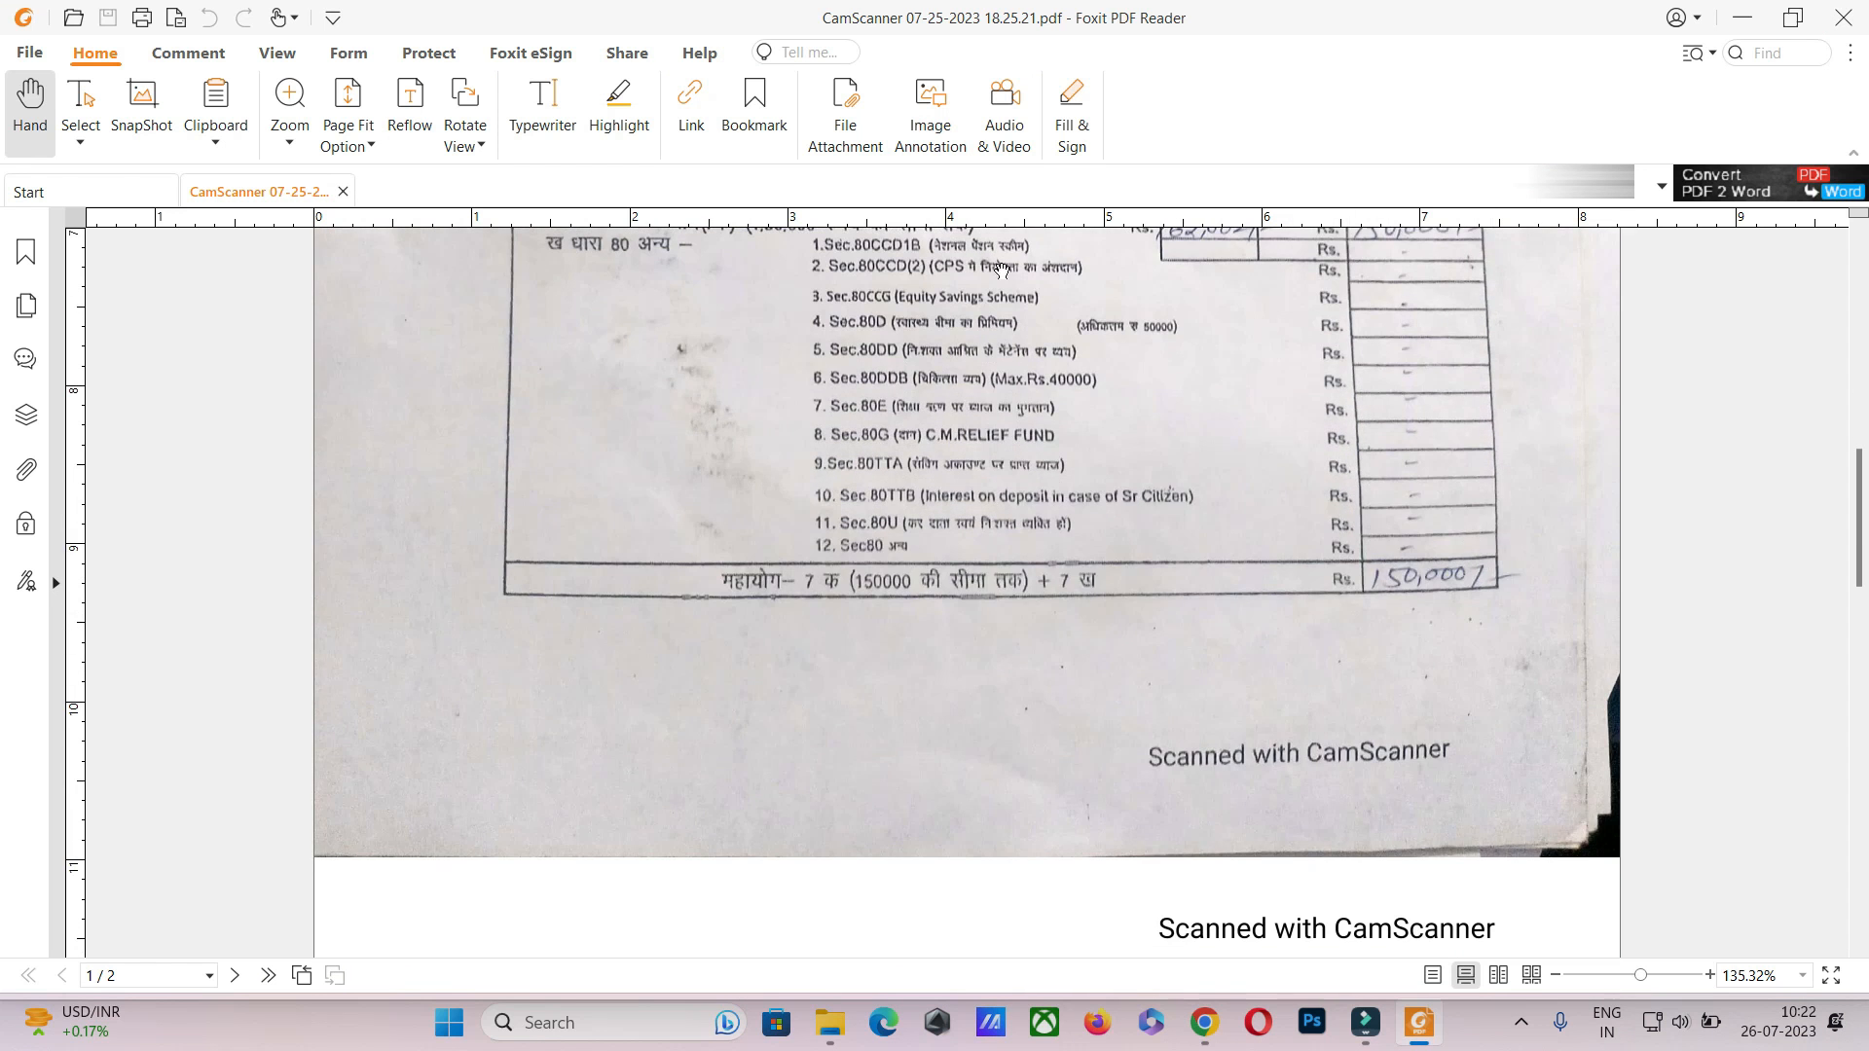
click(188, 52)
click(663, 115)
mouse_move(1509, 526)
mouse_down()
mouse_move(1278, 535)
mouse_move(1510, 517)
mouse_move(1441, 522)
mouse_up()
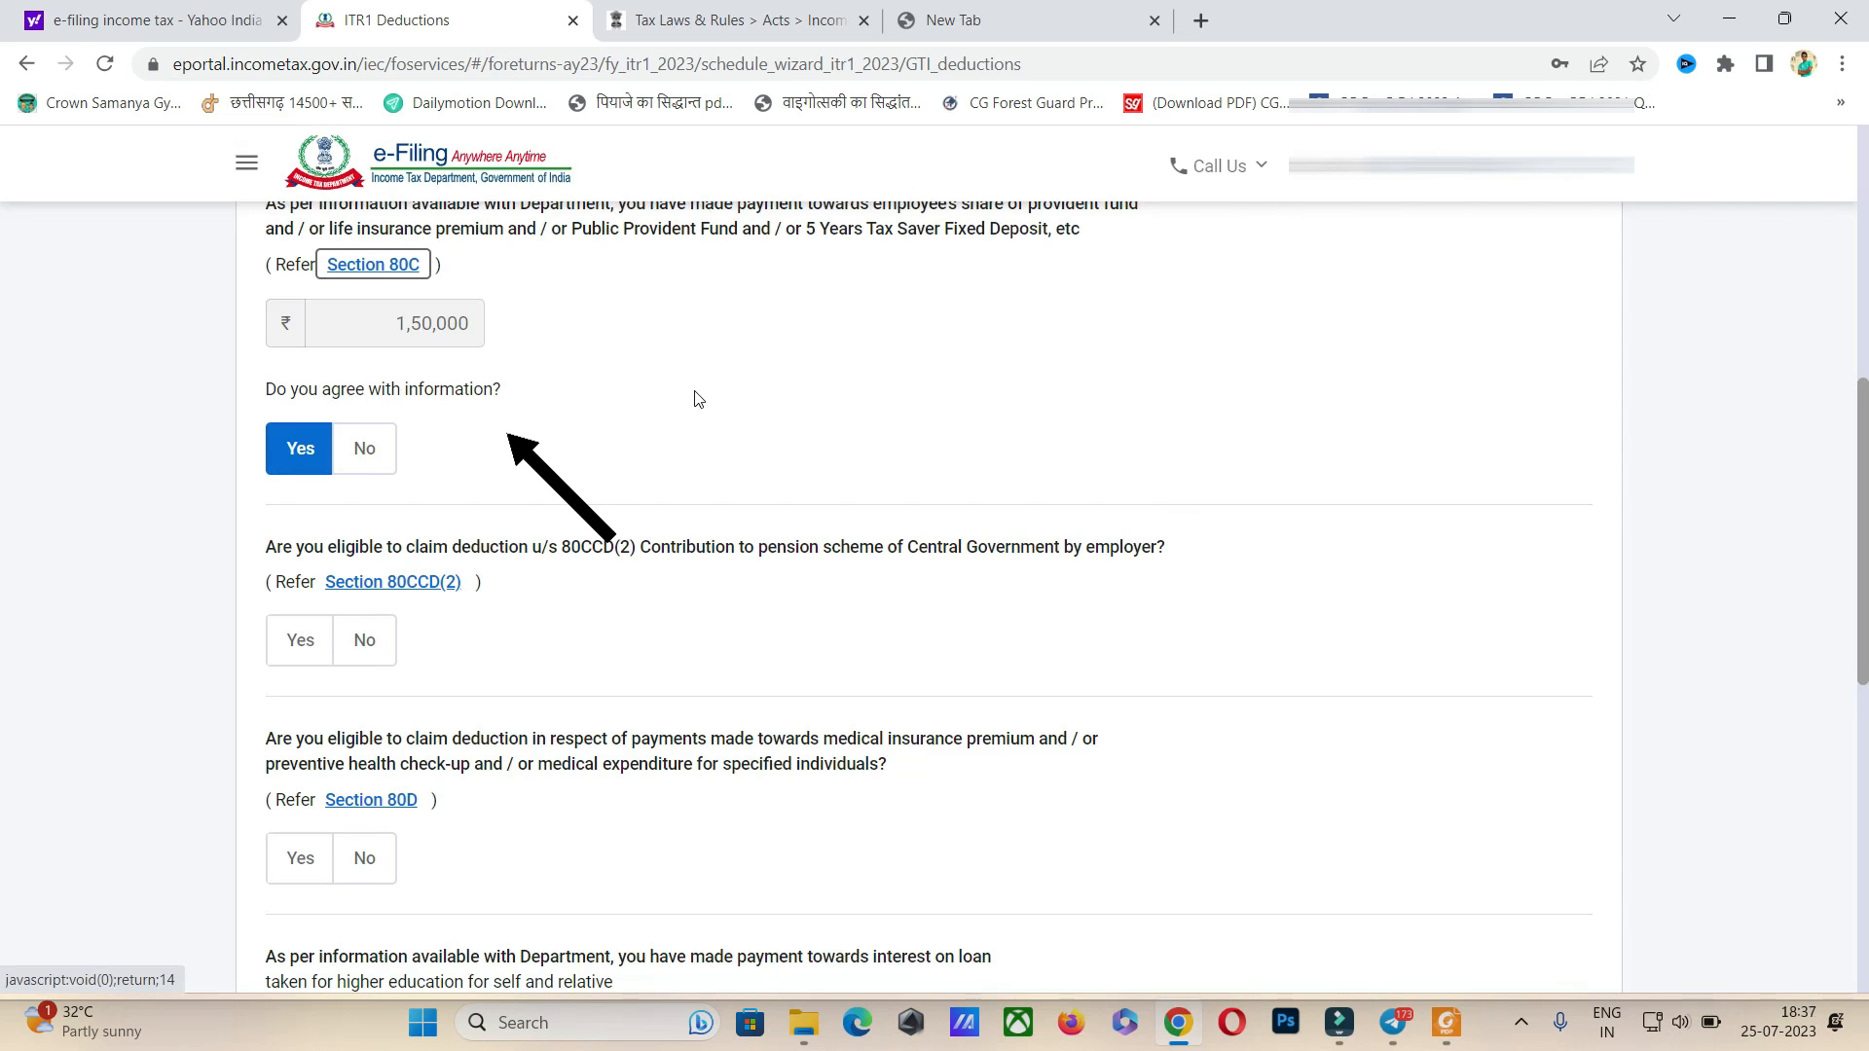
- In the return form, answer No for the 80CCD(2), 80D, 80E, 80TTA and any other deduction questions
click(366, 650)
click(382, 857)
click(384, 834)
click(377, 662)
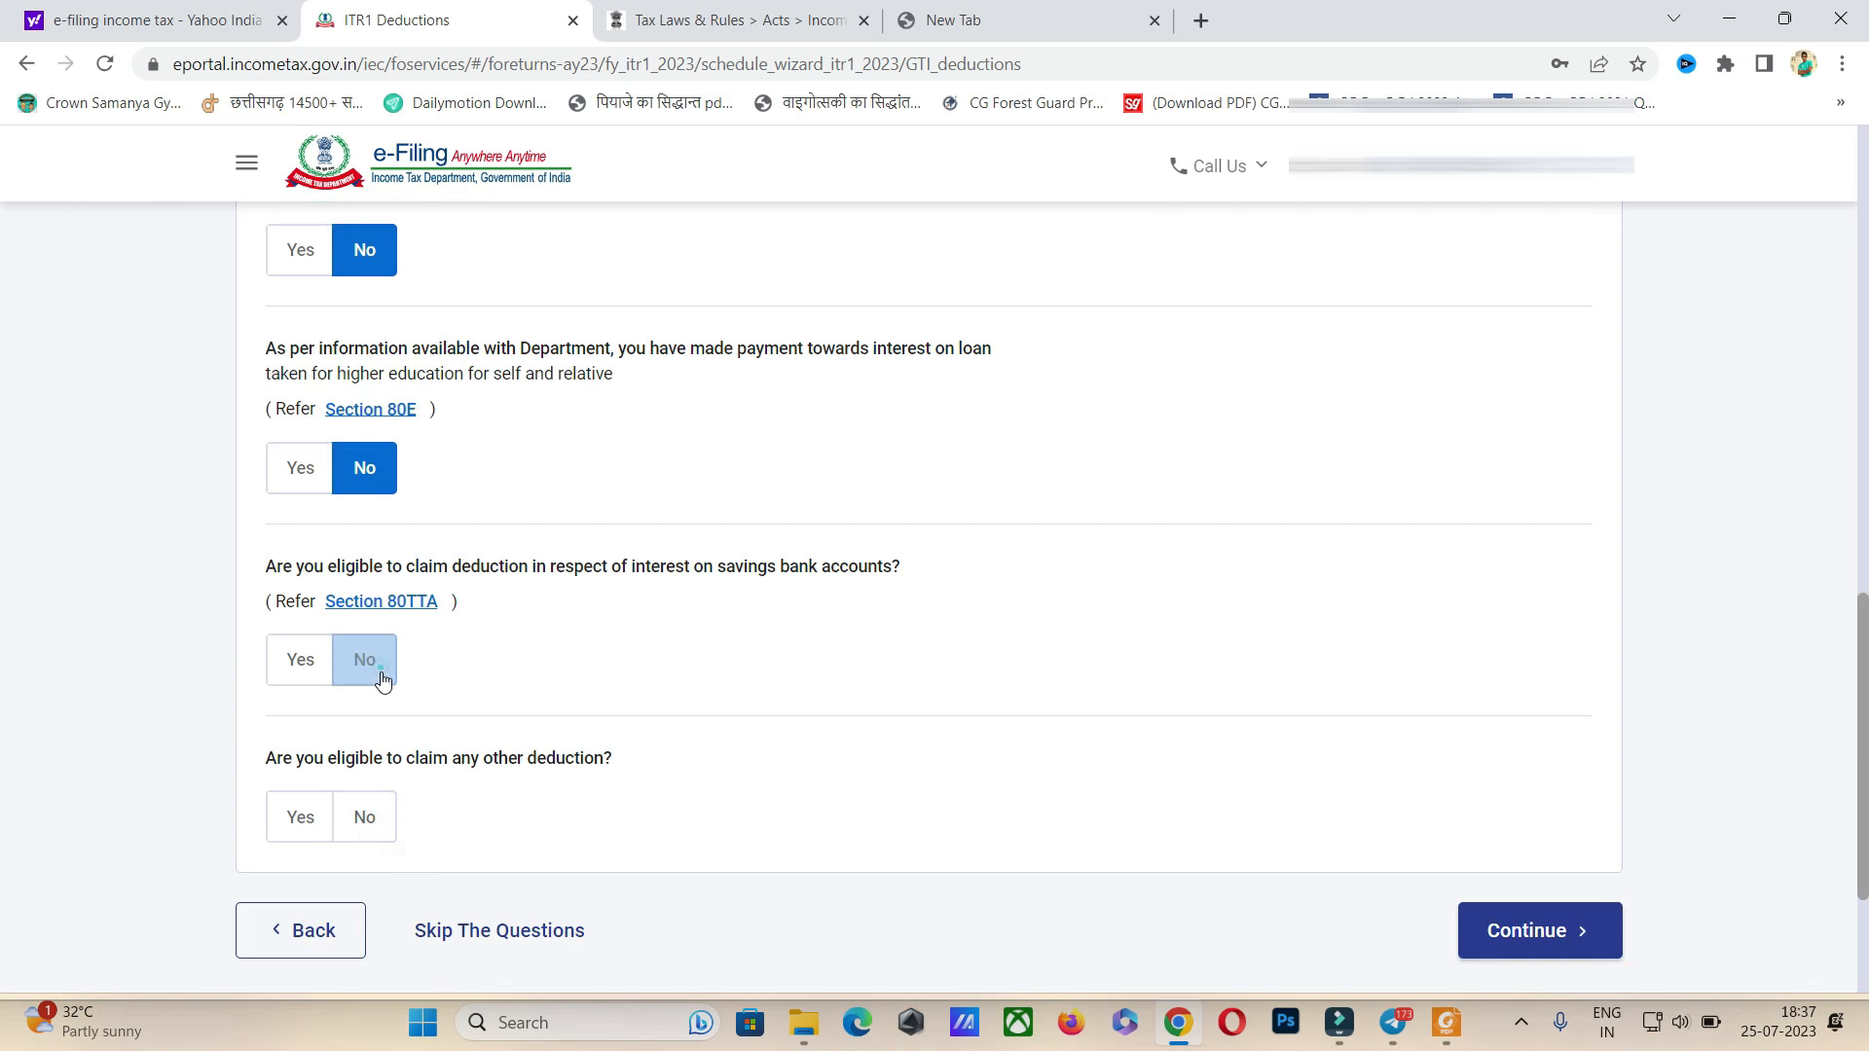
click(367, 814)
- Review all the deduction answers from the first question to the last and continue to the deduction verification
scroll(597, 425, up, 4)
scroll(550, 443, up, 6)
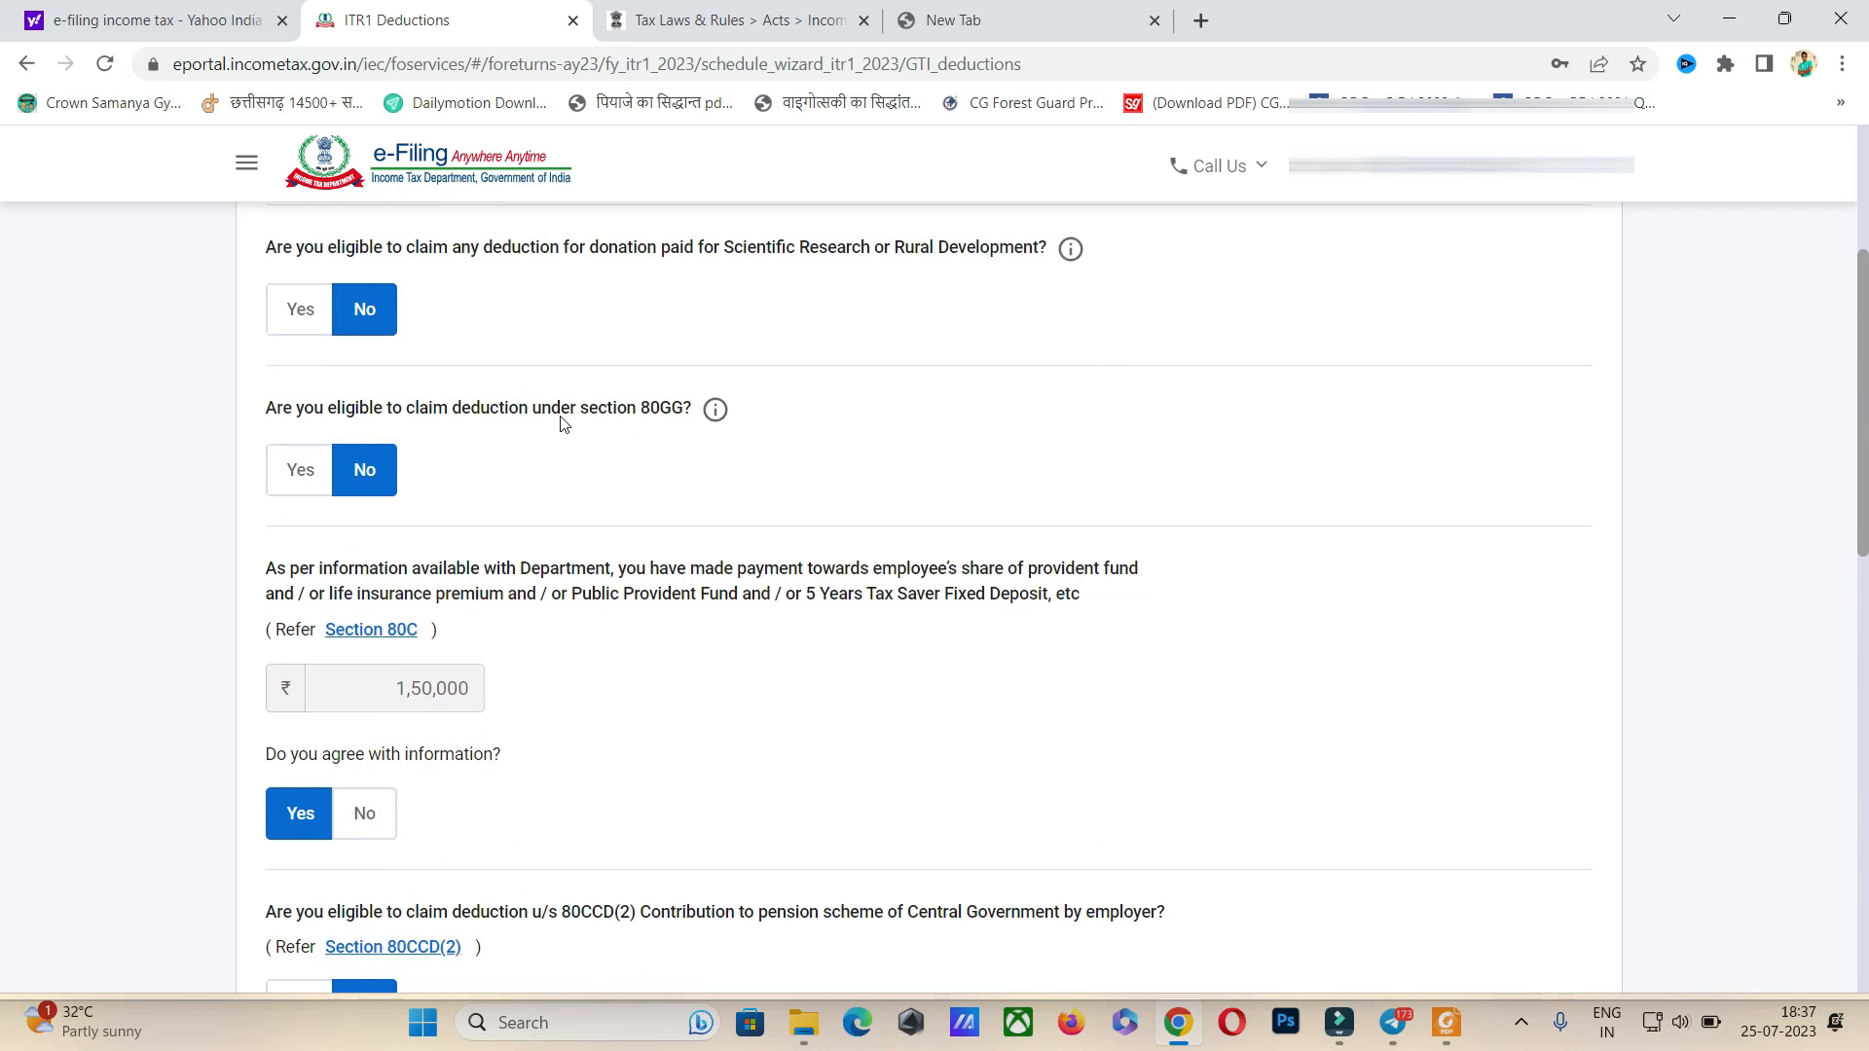
scroll(779, 434, up, 3)
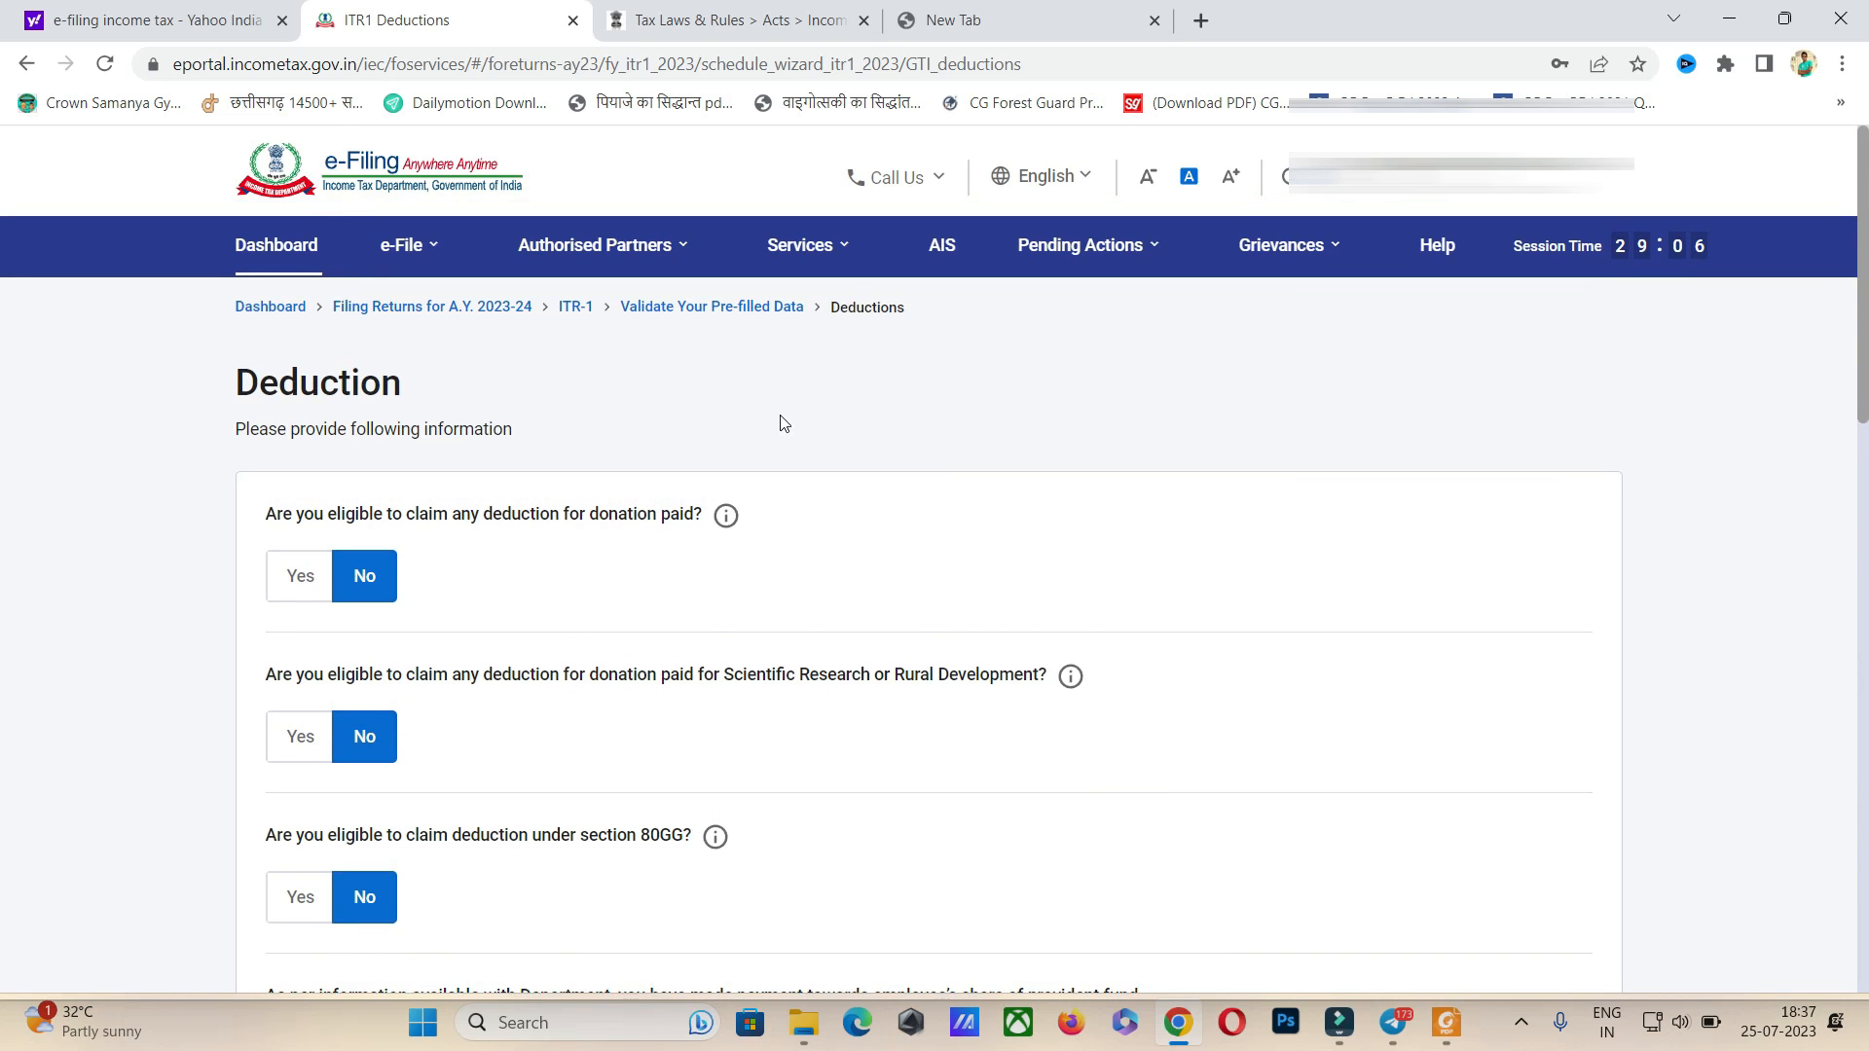
scroll(785, 424, down, 2)
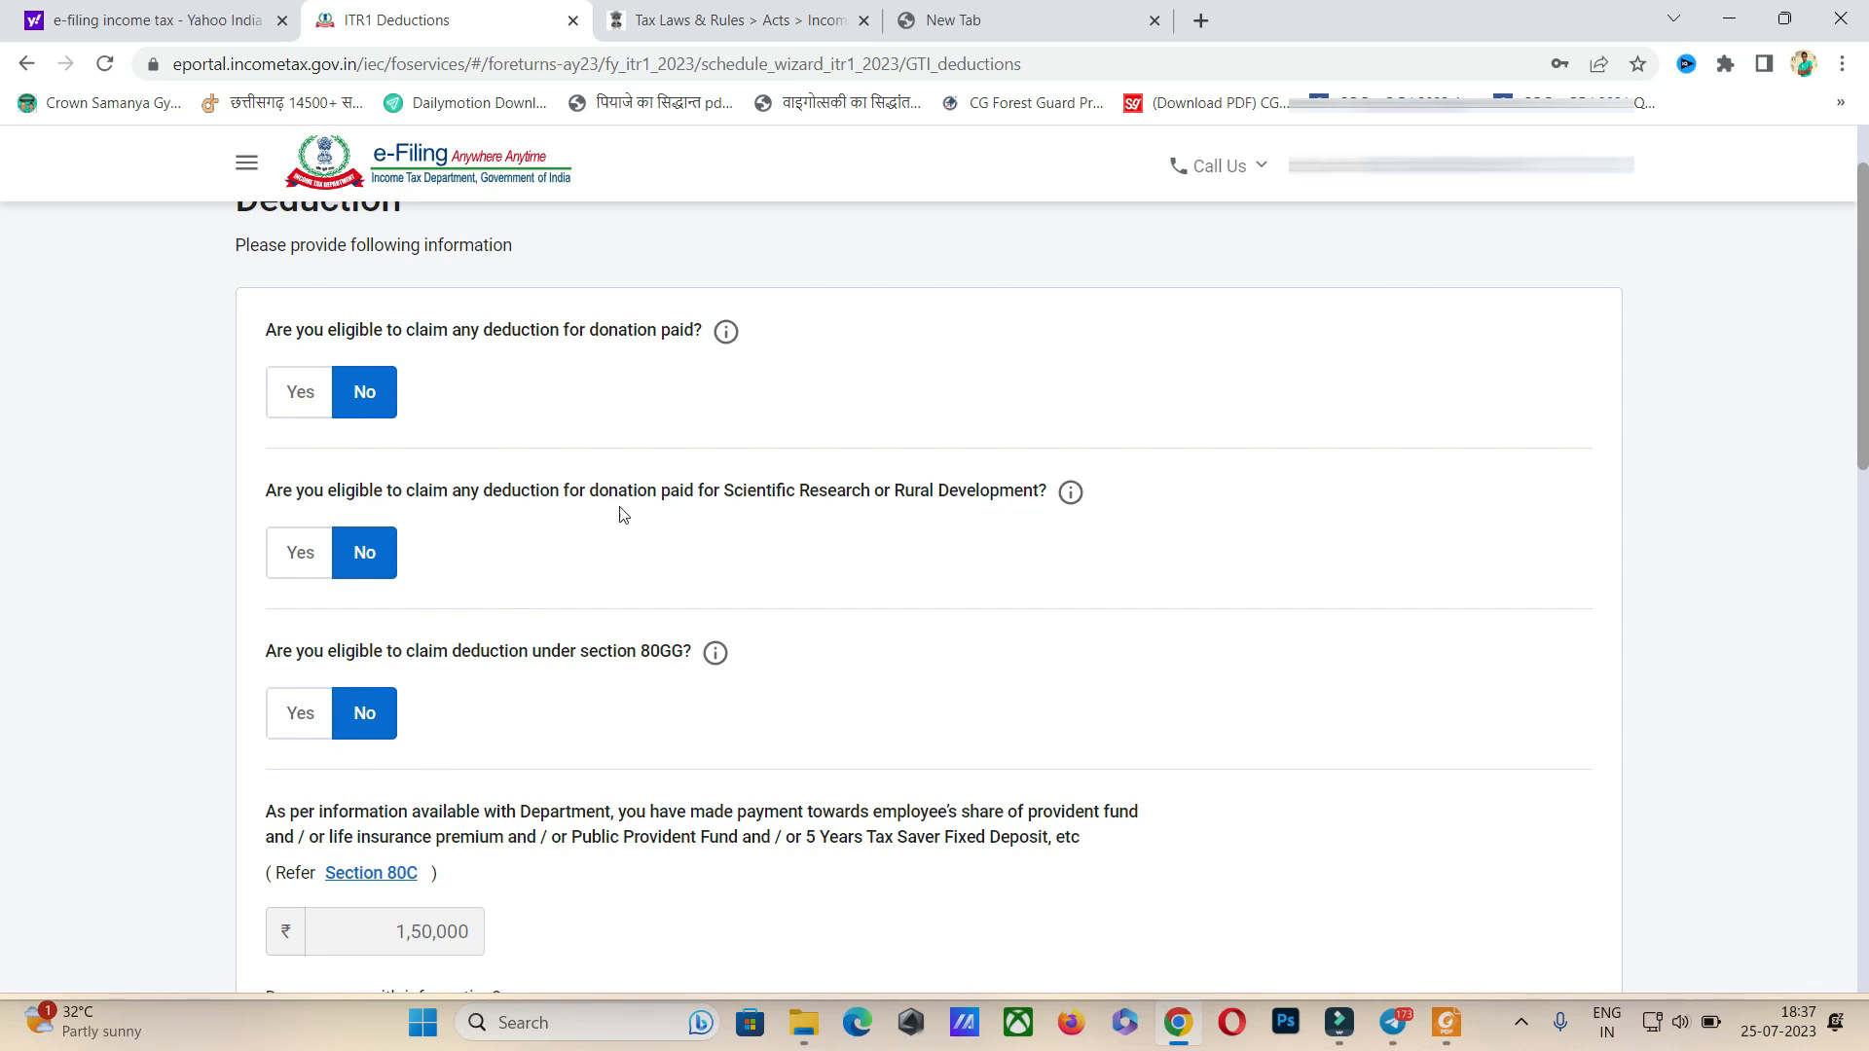
scroll(634, 472, down, 15)
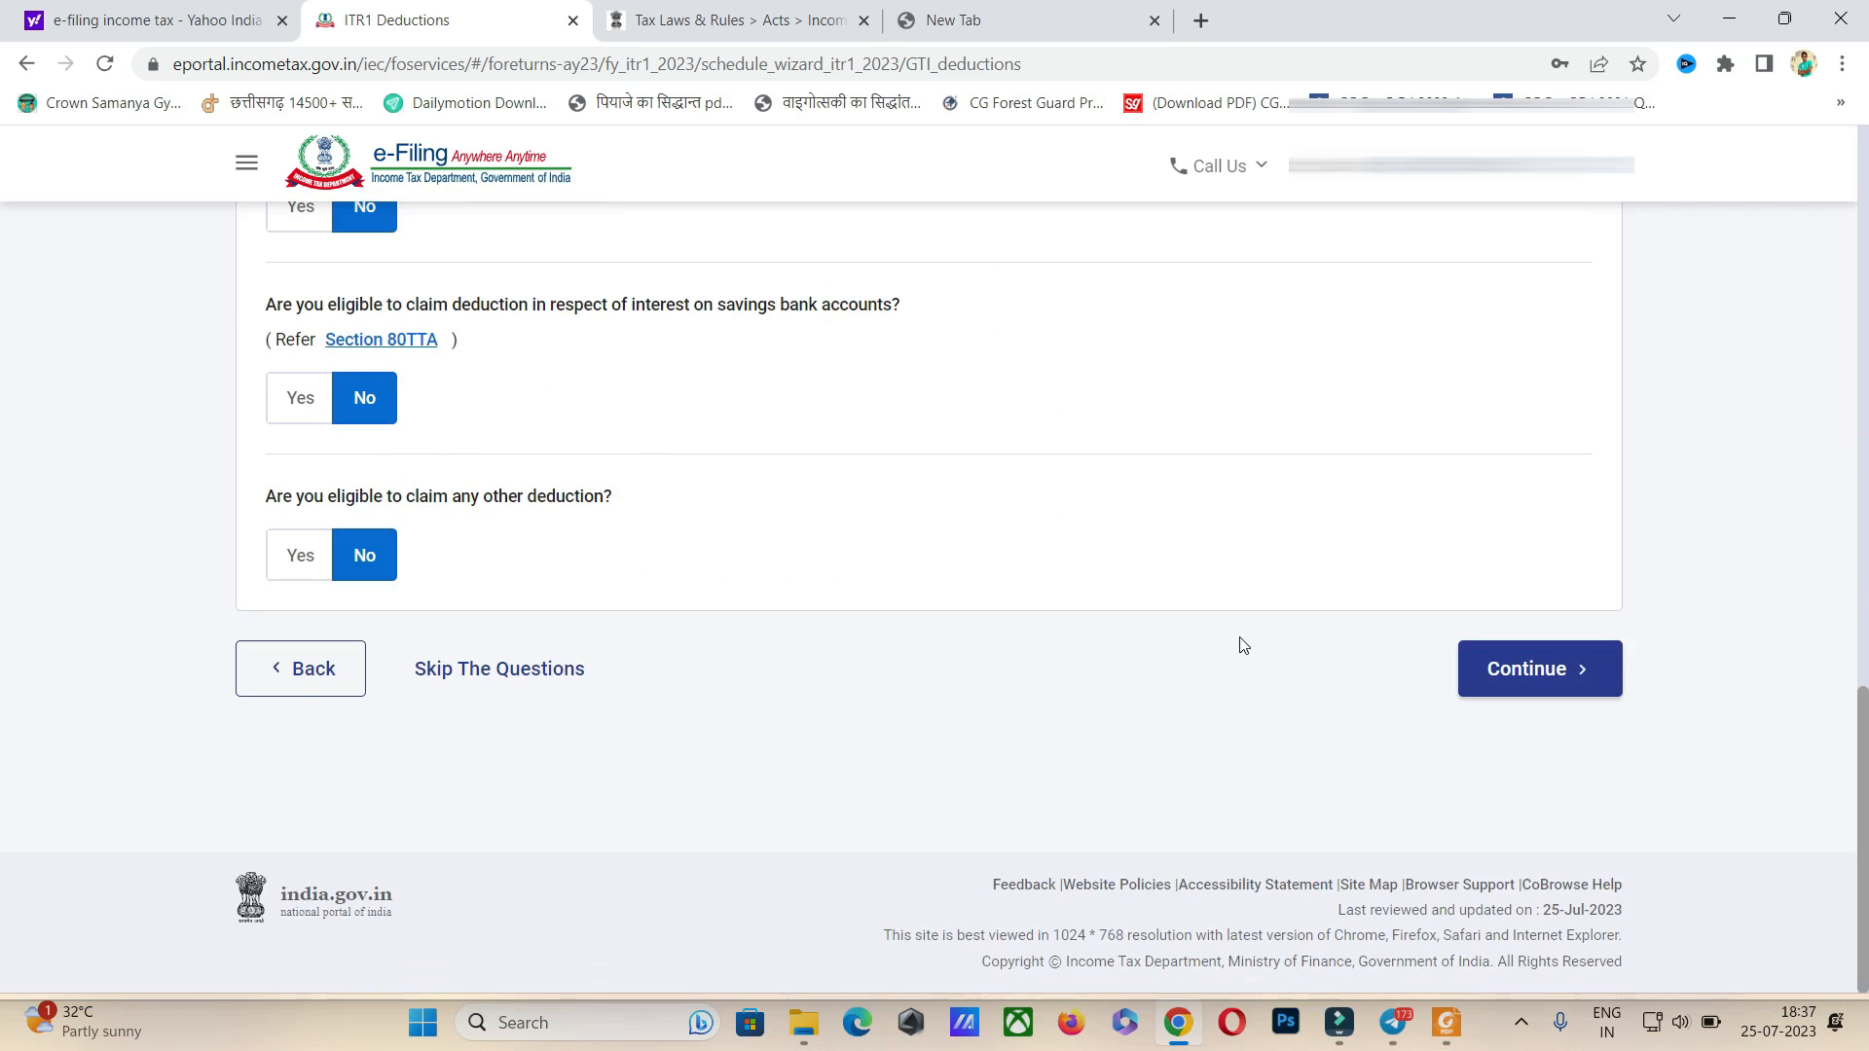
click(1528, 670)
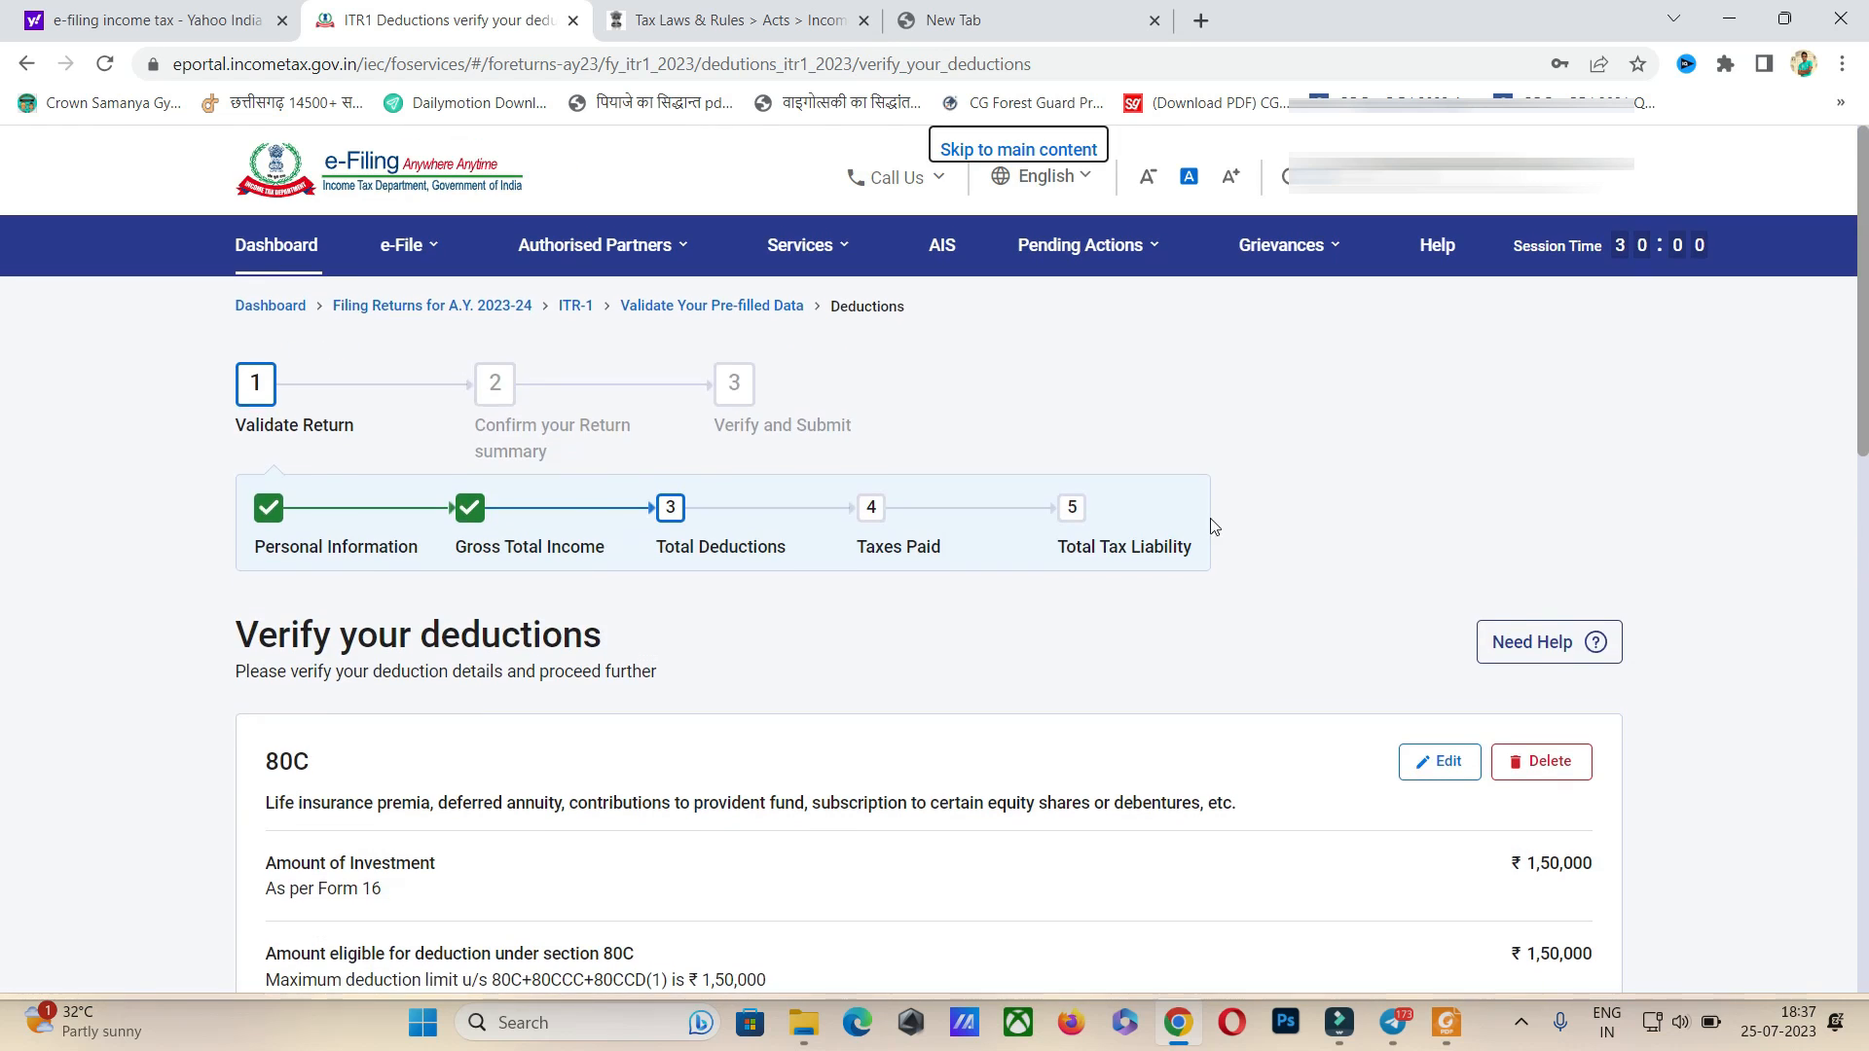
- Review the 80C and 80D deductions and the optional claims, and confirm the Total Deductions
scroll(722, 616, down, 3)
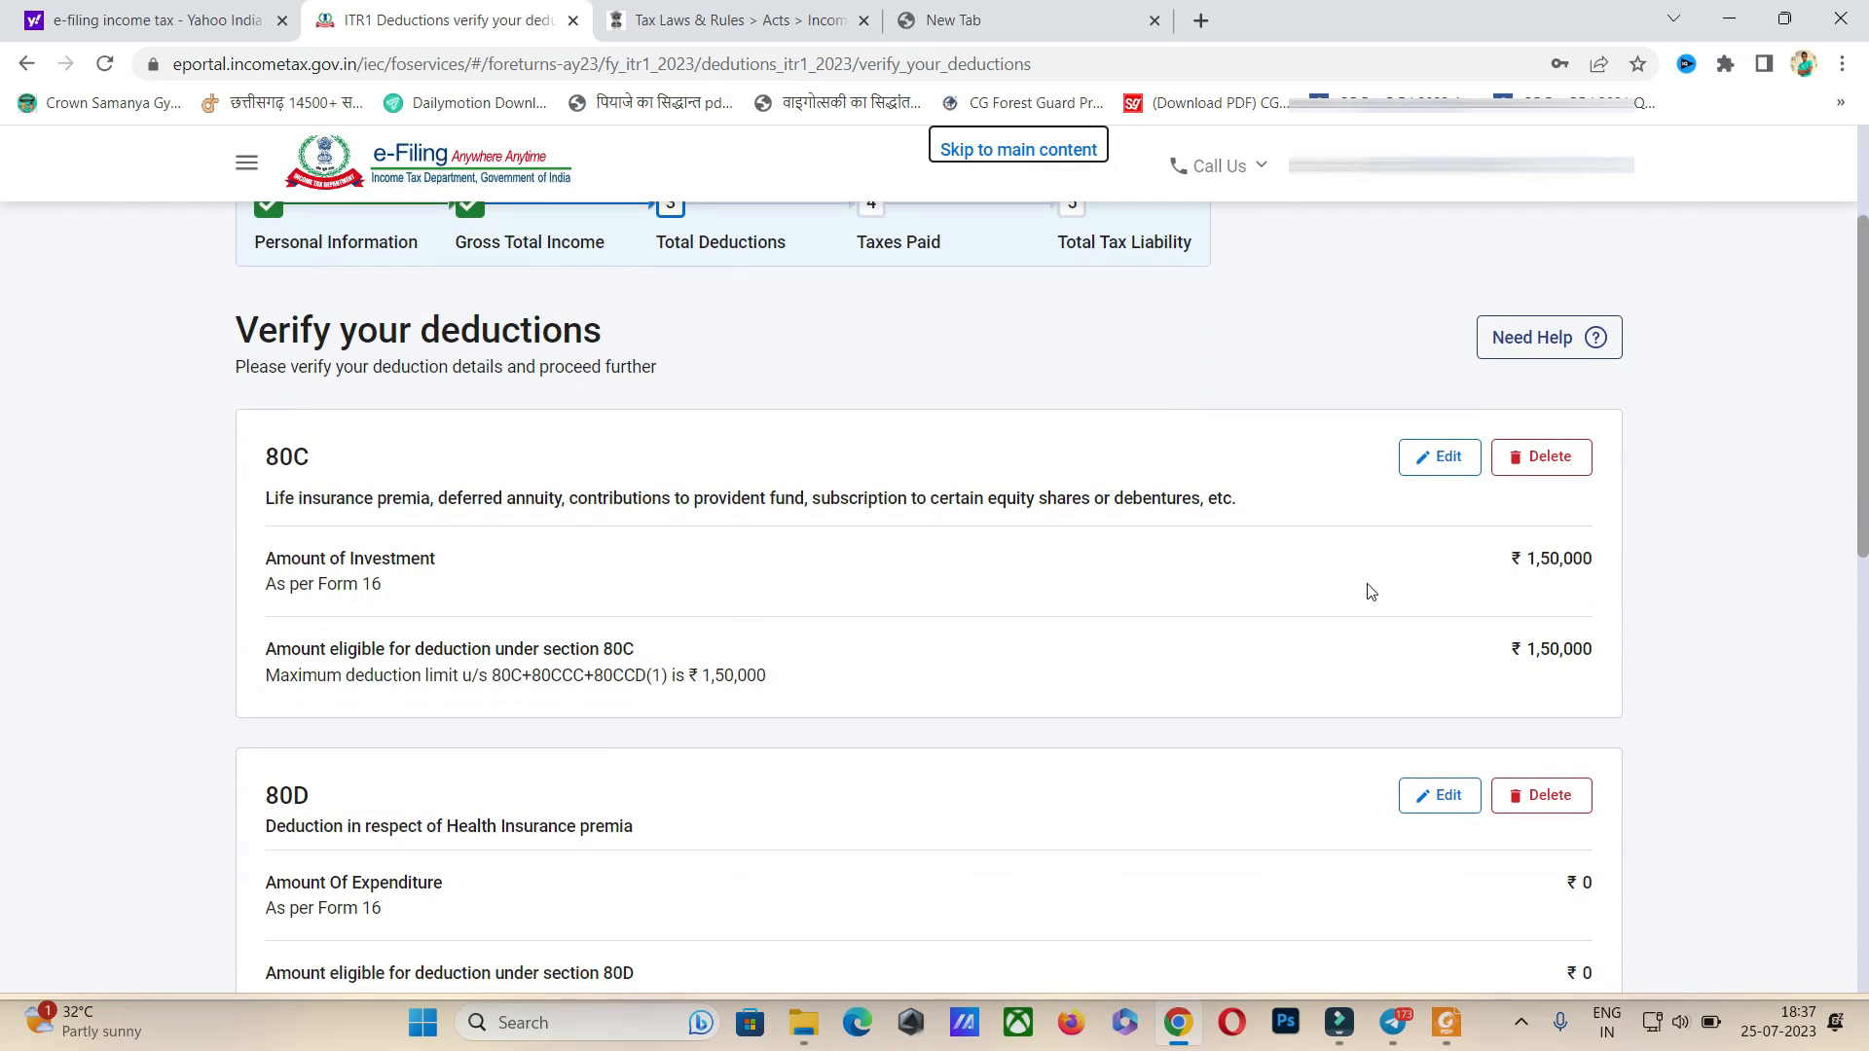
scroll(1353, 541, down, 2)
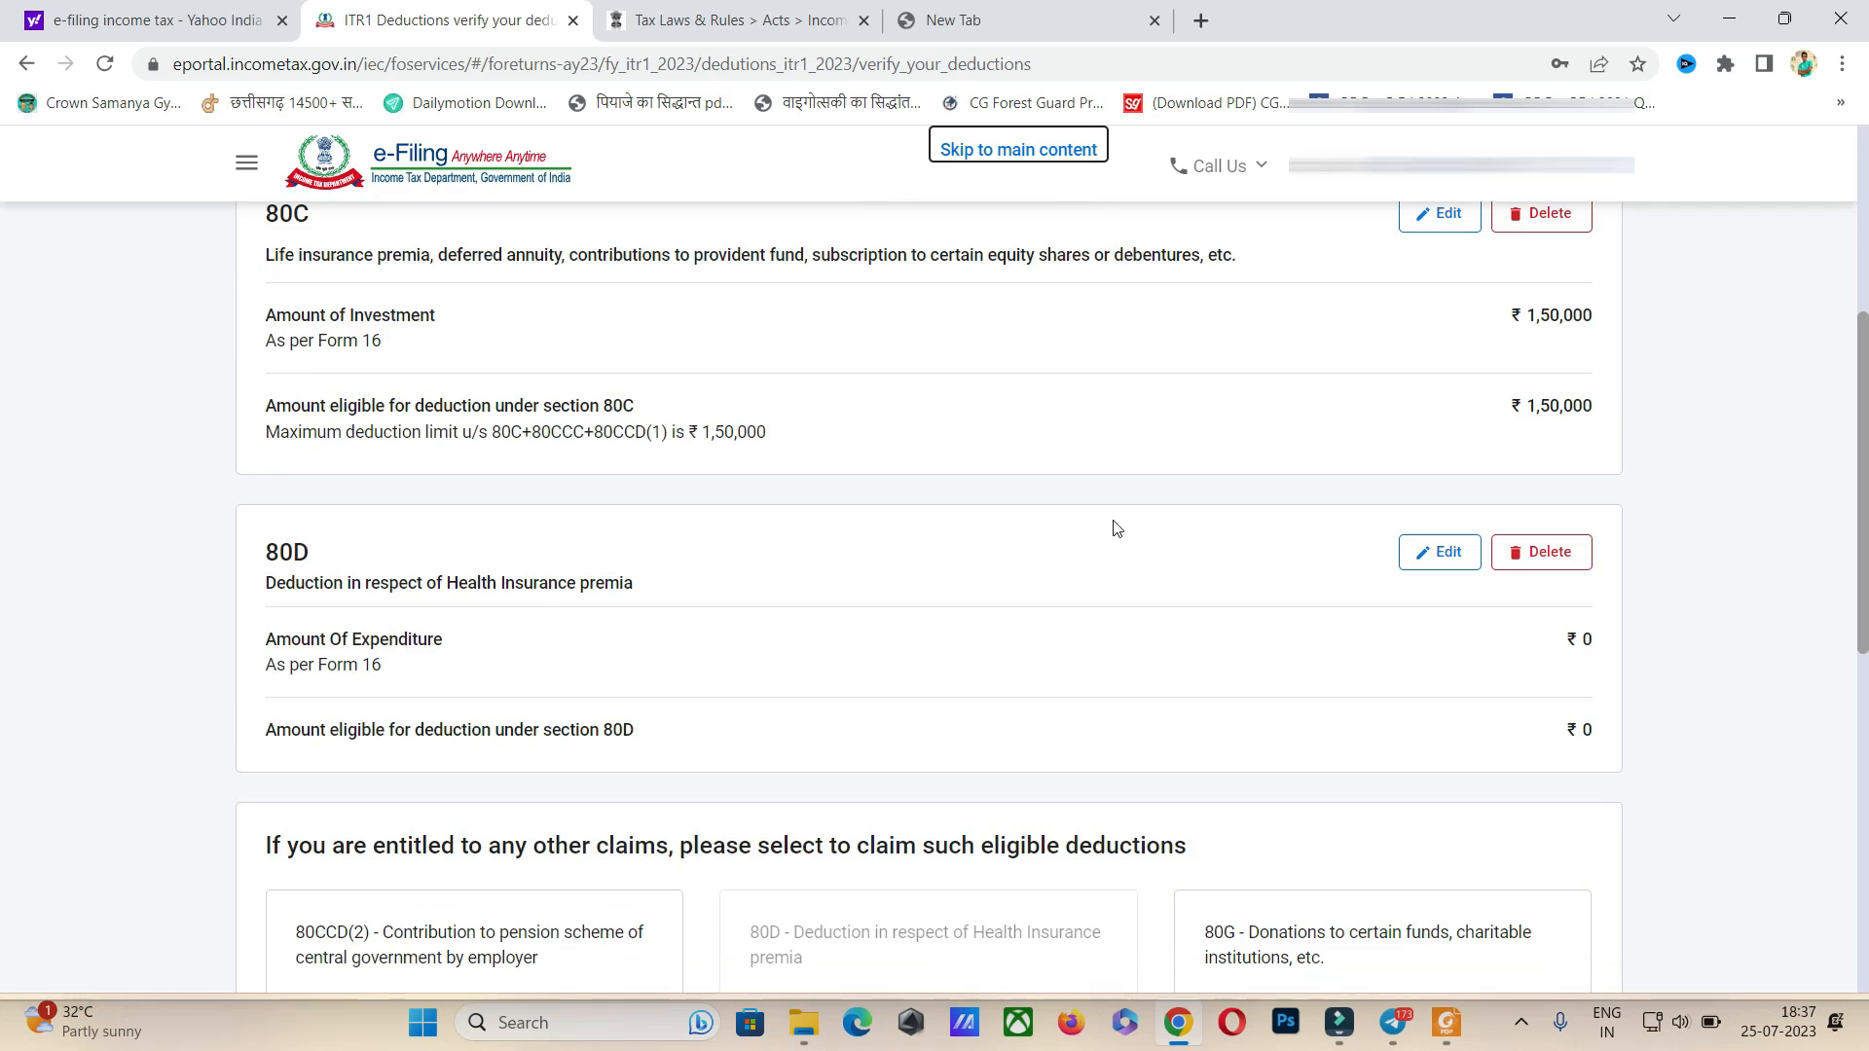
scroll(1109, 526, down, 5)
scroll(915, 530, down, 3)
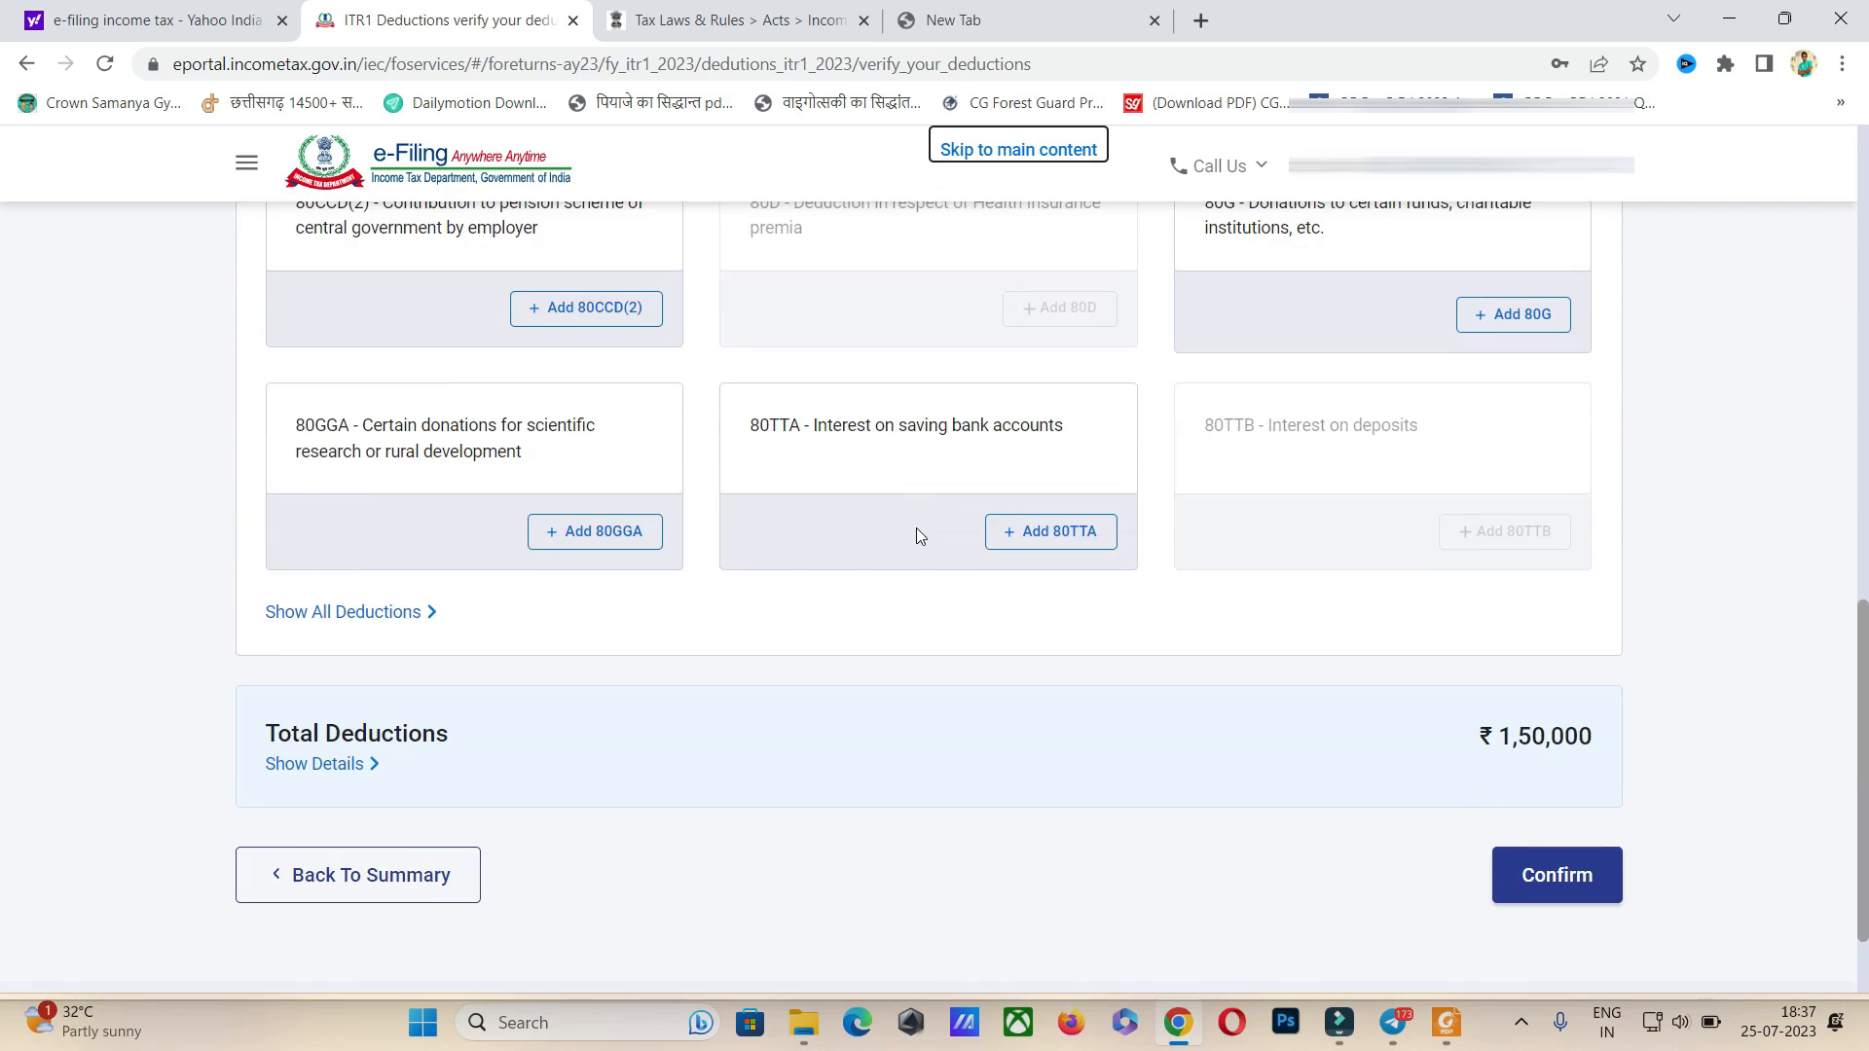
click(1557, 876)
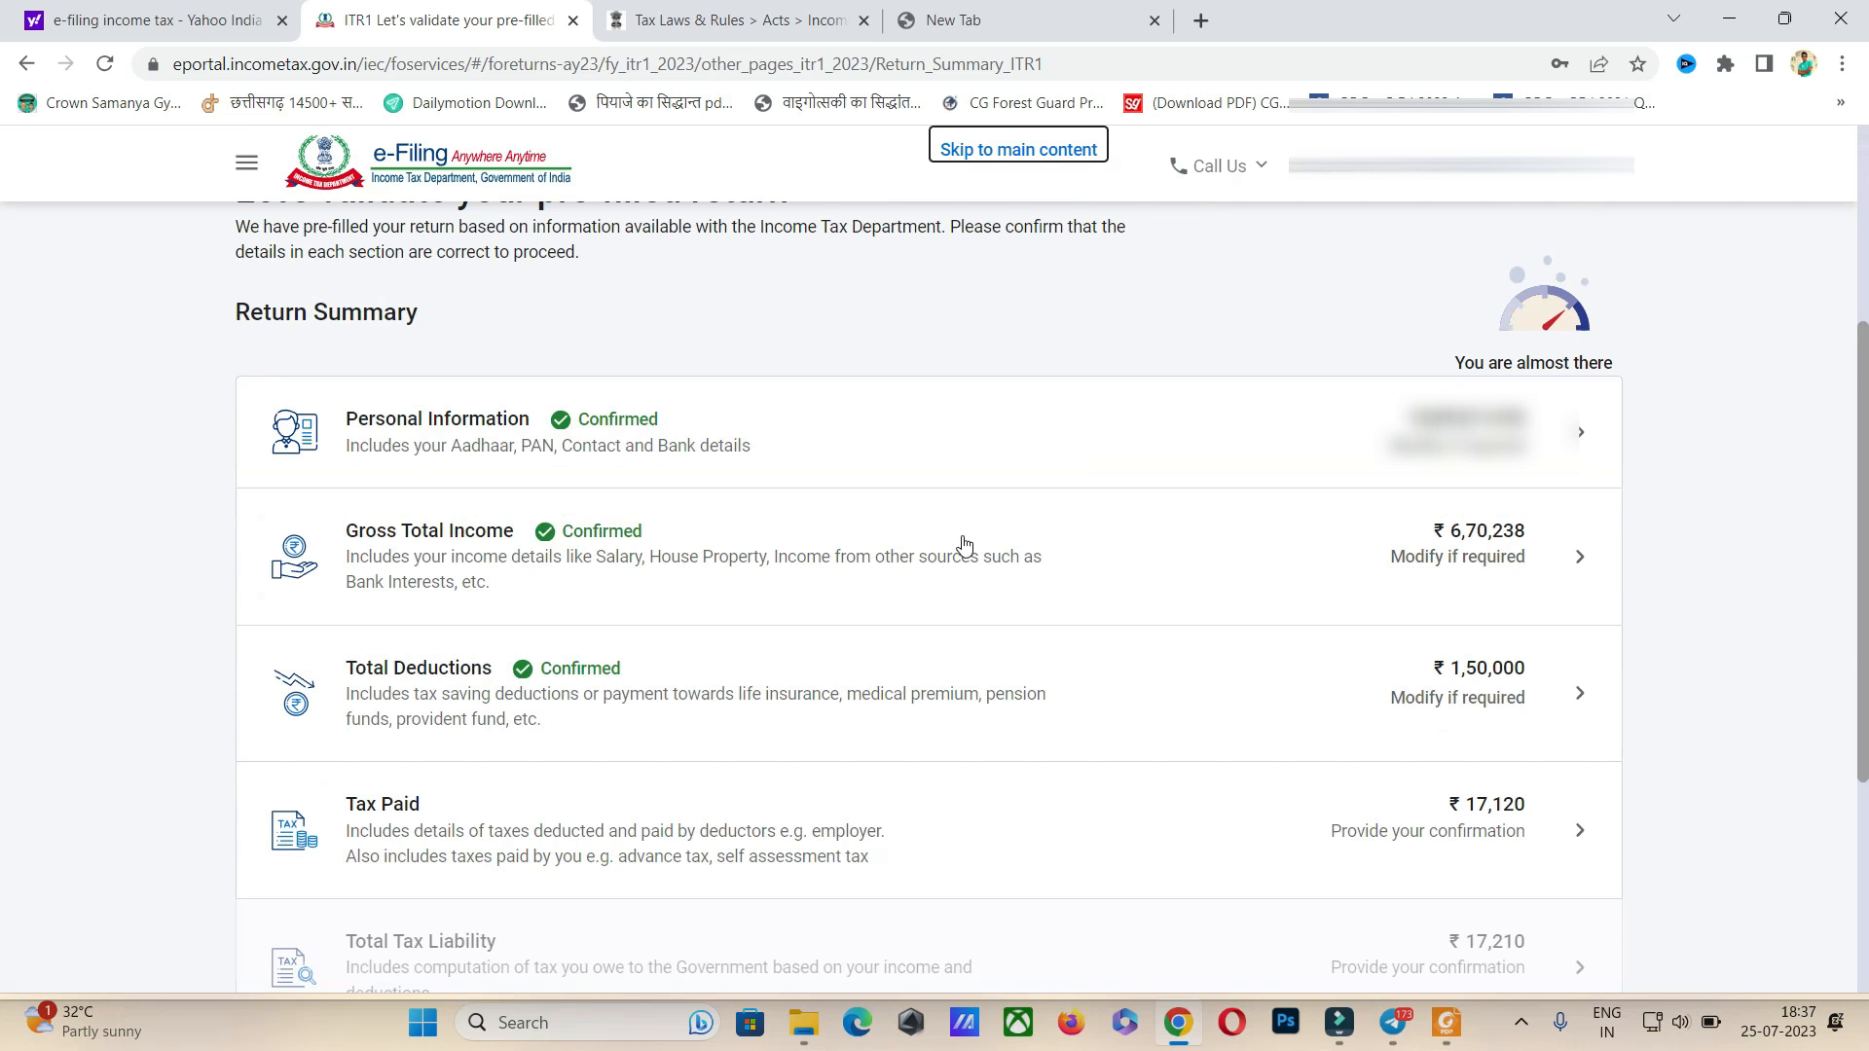
- Open the Tax Paid section and check the tax amount on page 2 of the scanned statement in Foxit PDF Reader
scroll(1290, 548, down, 3)
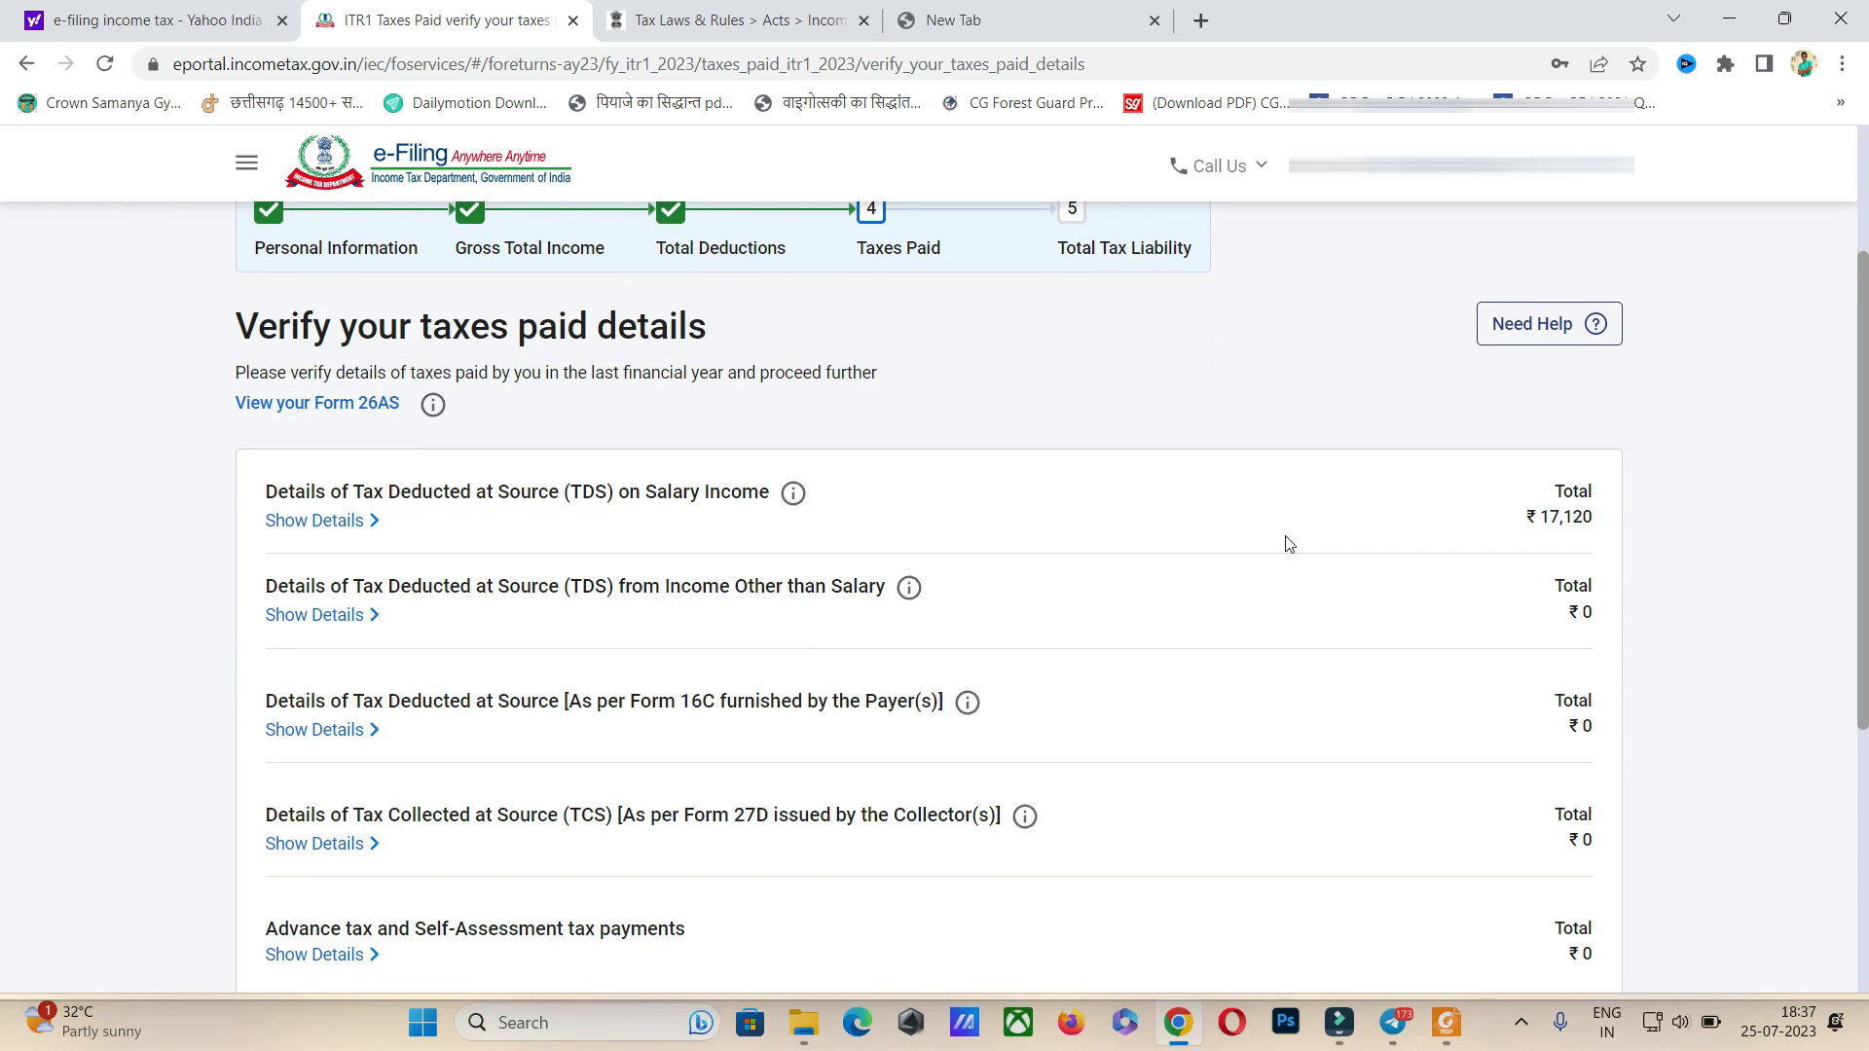
click(1445, 1022)
scroll(1295, 621, down, 5)
scroll(1296, 621, down, 15)
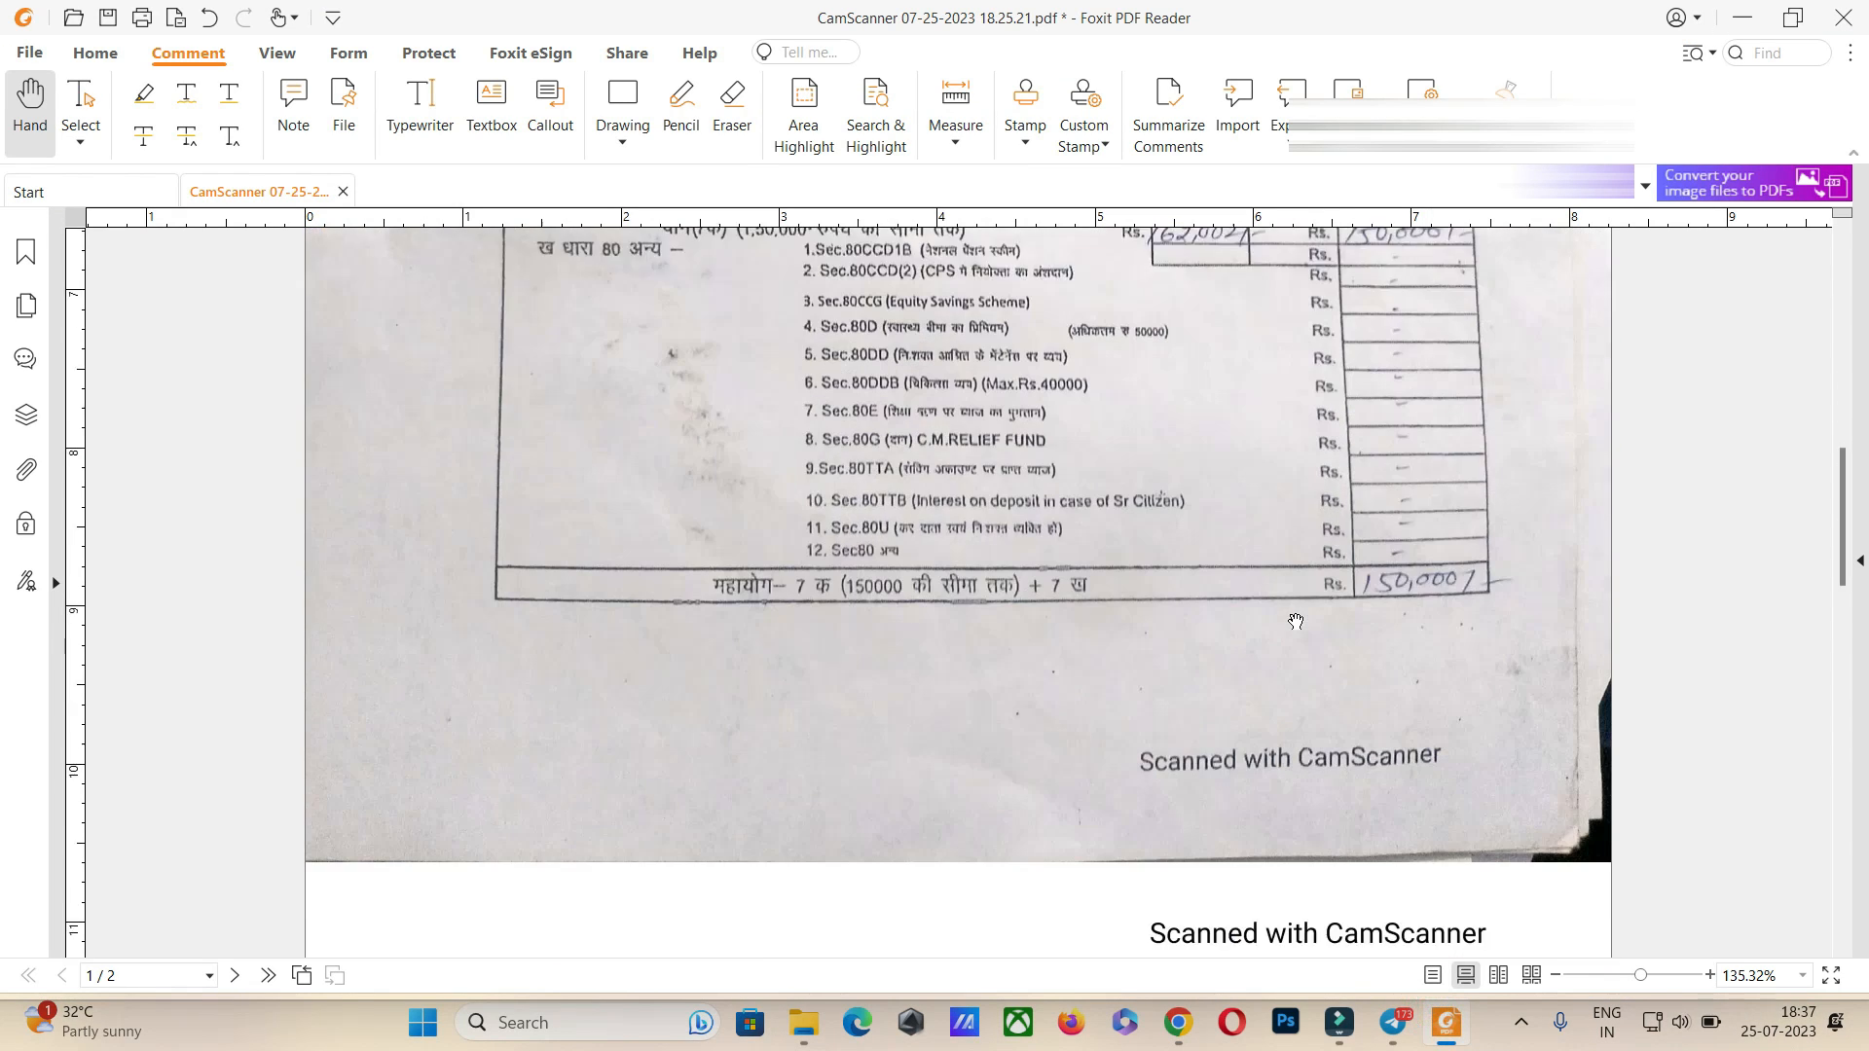
scroll(1338, 634, down, 12)
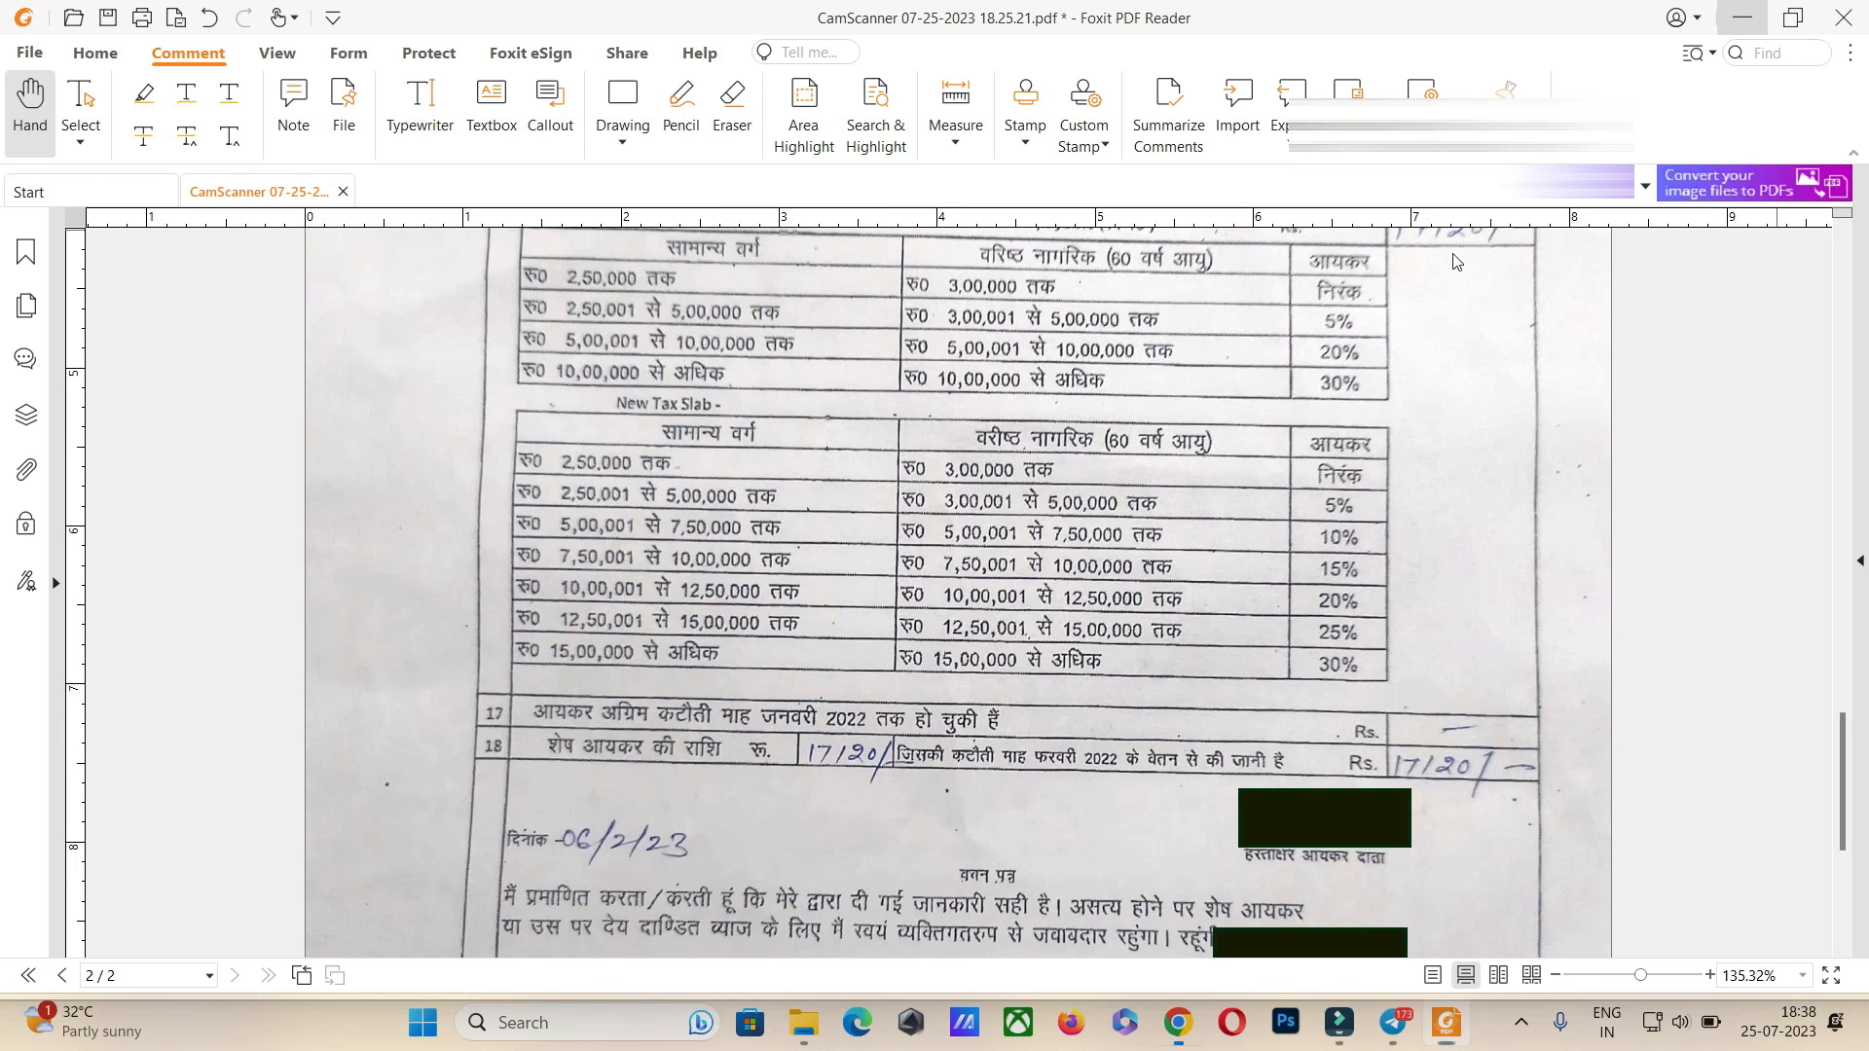
- Switch back to the return in Chrome, review the taxes paid details and confirm the Total Taxes Paid
click(1743, 17)
scroll(1283, 526, down, 3)
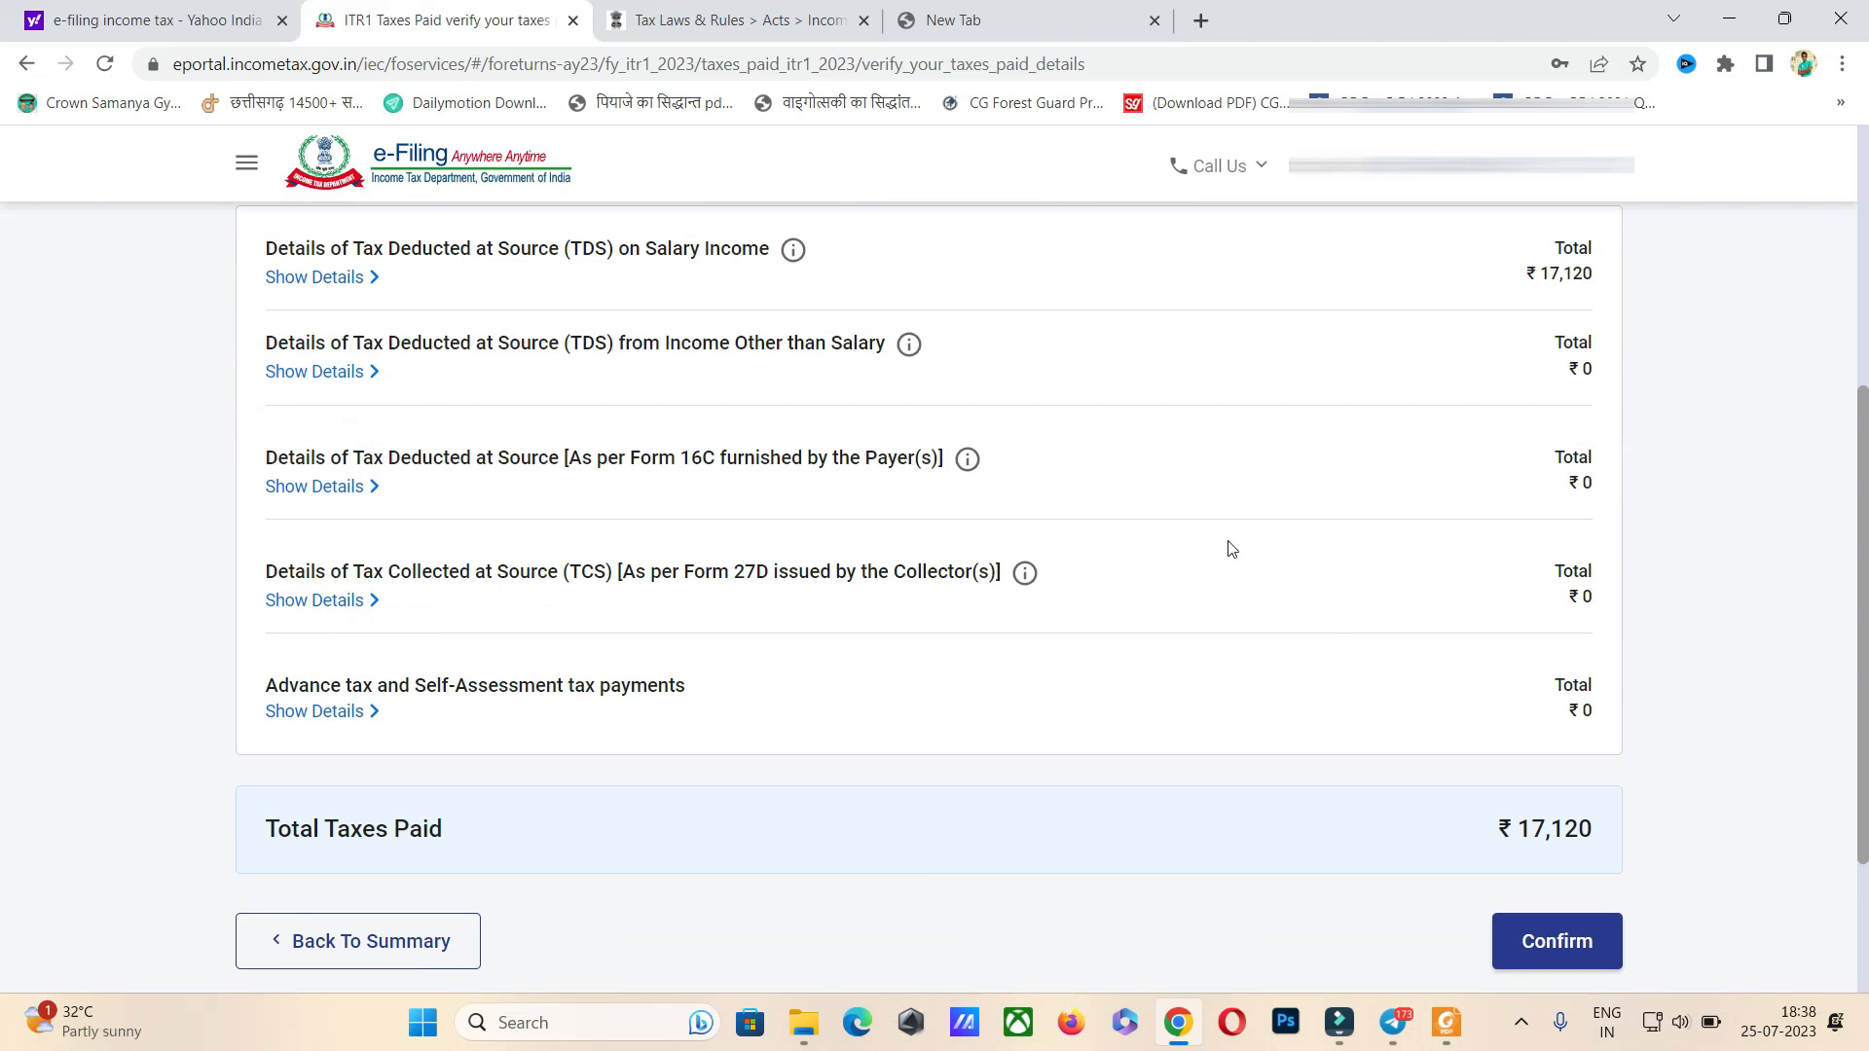
click(1575, 931)
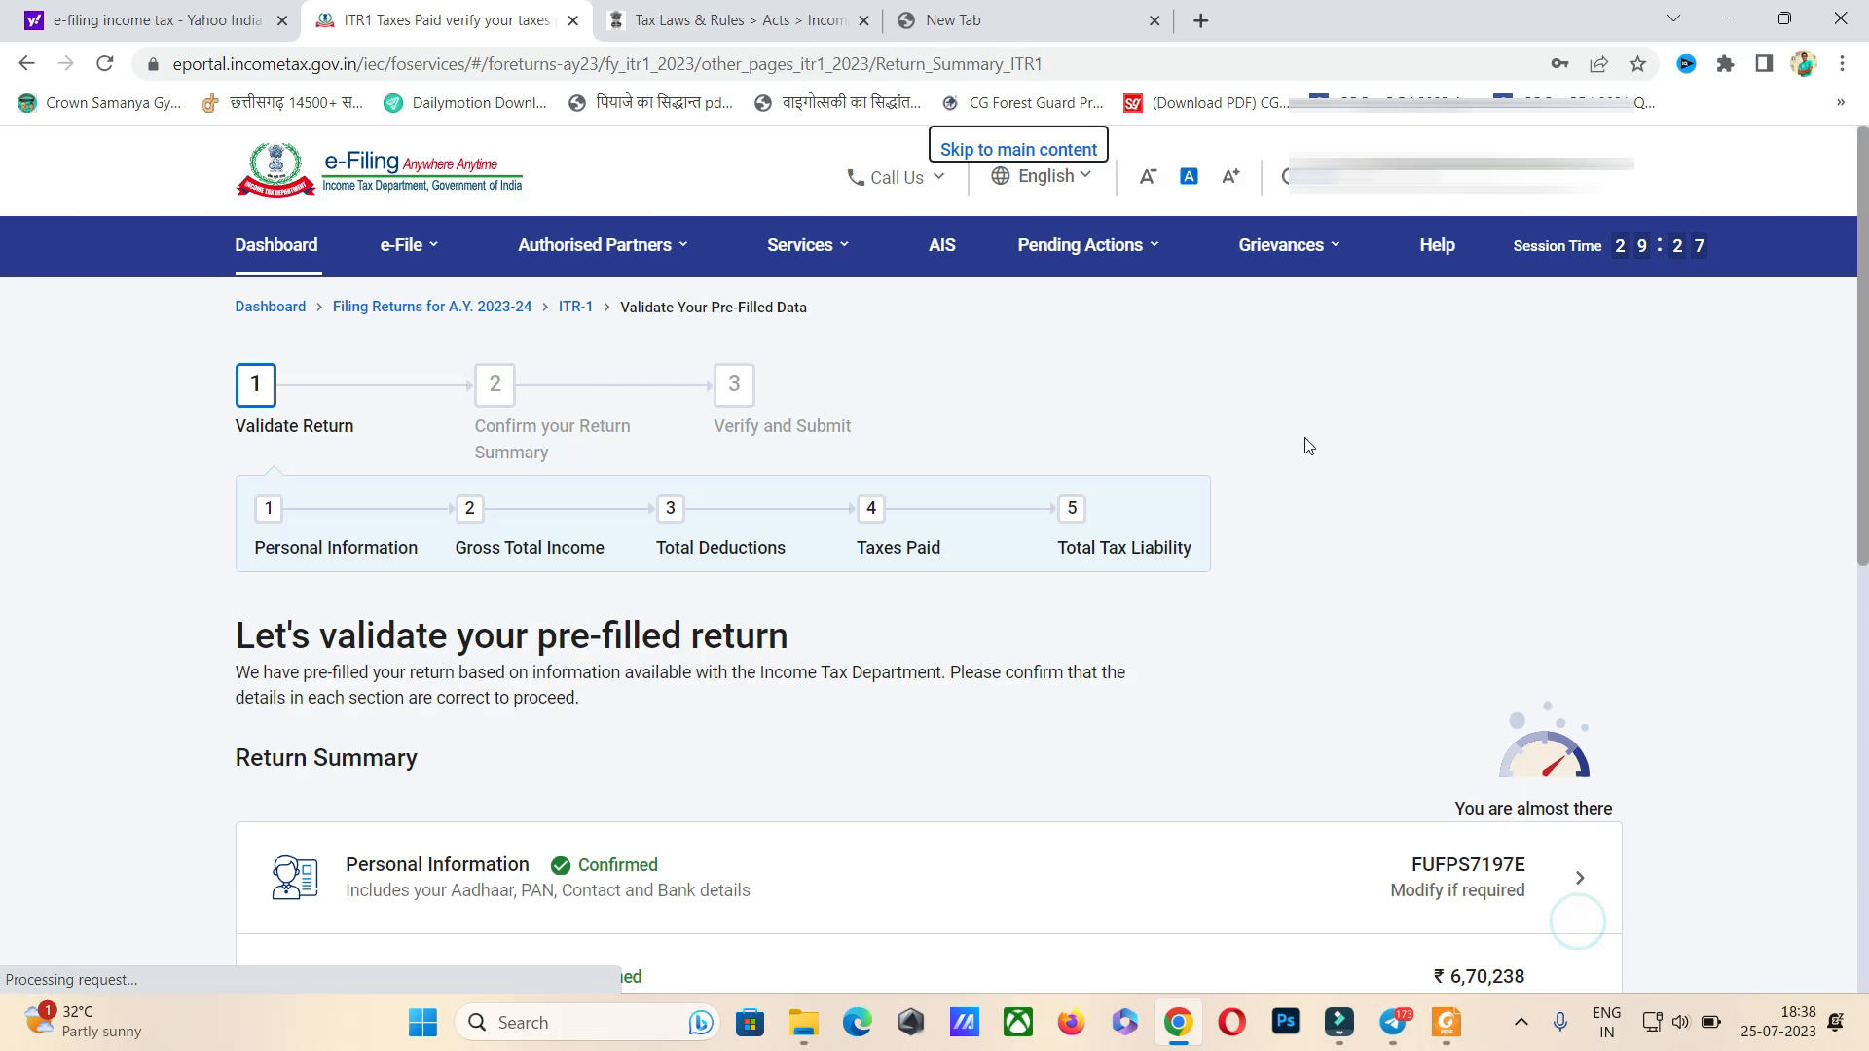
- Open the Total Tax Liability section and review the computation of income and tax
scroll(1314, 443, down, 7)
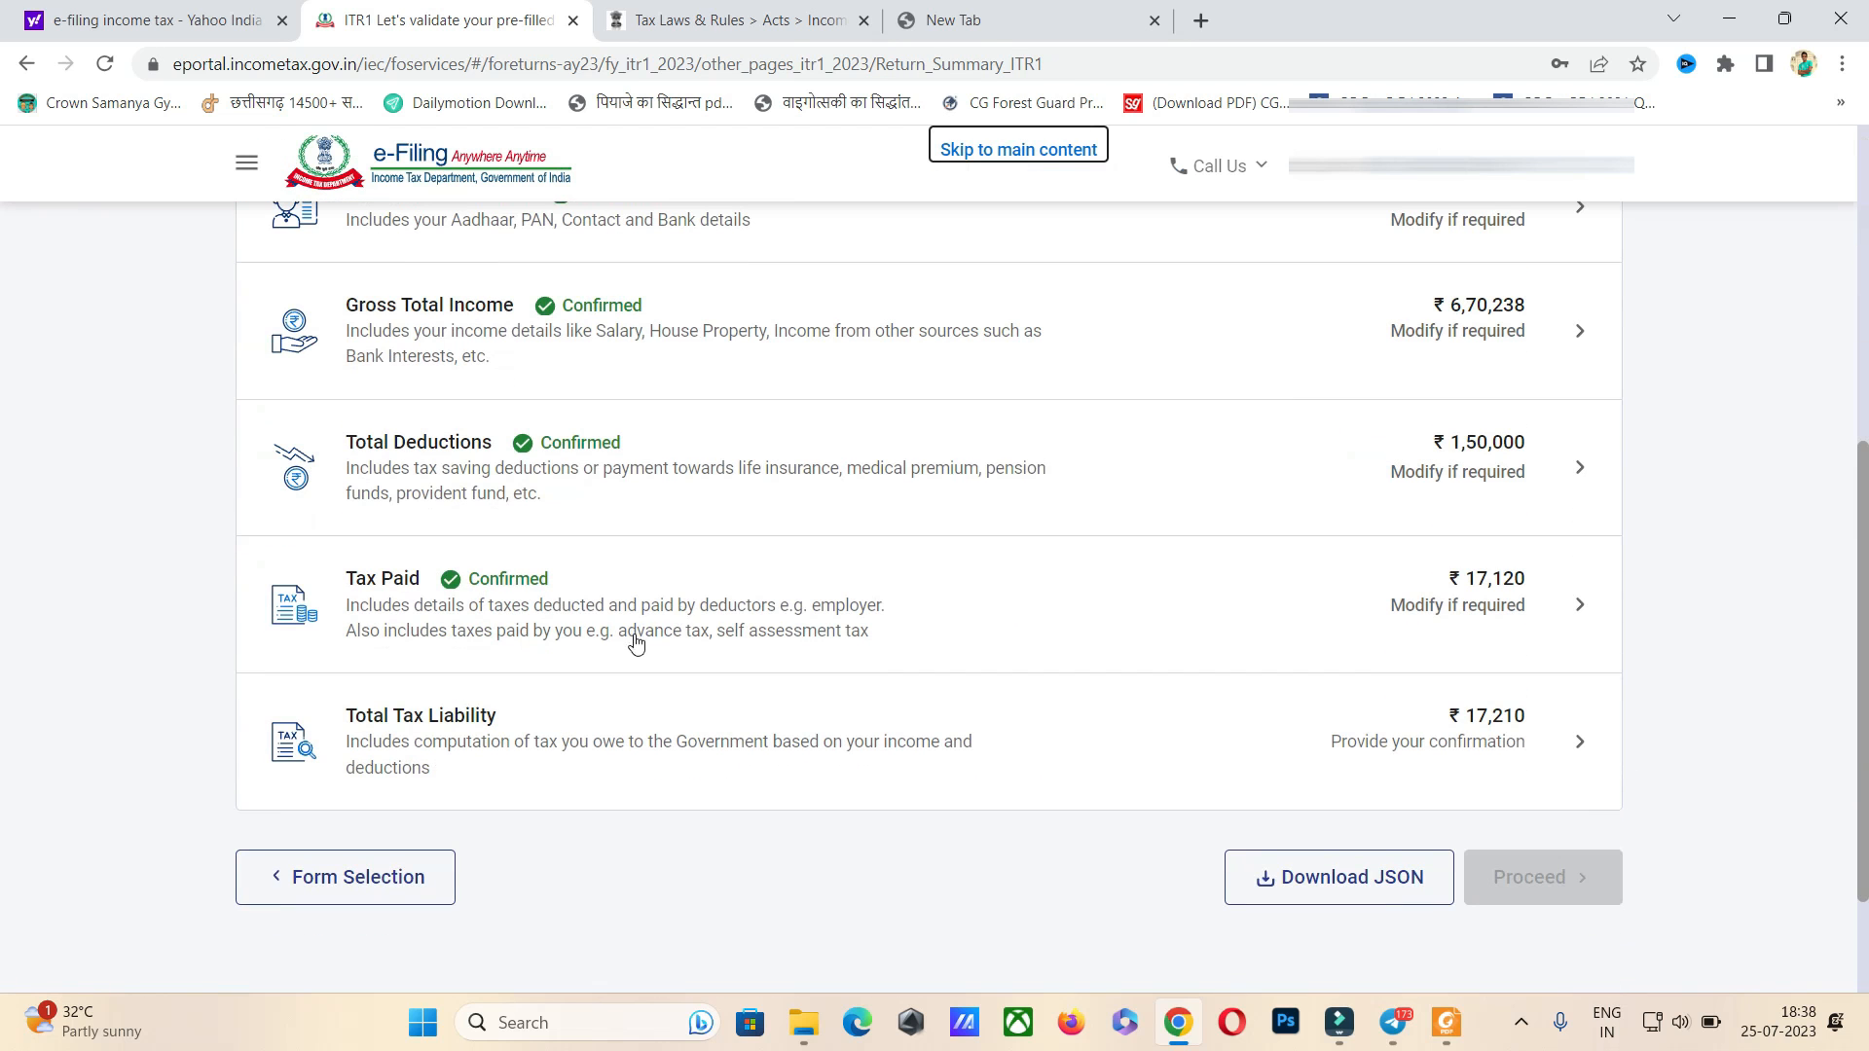
click(1517, 732)
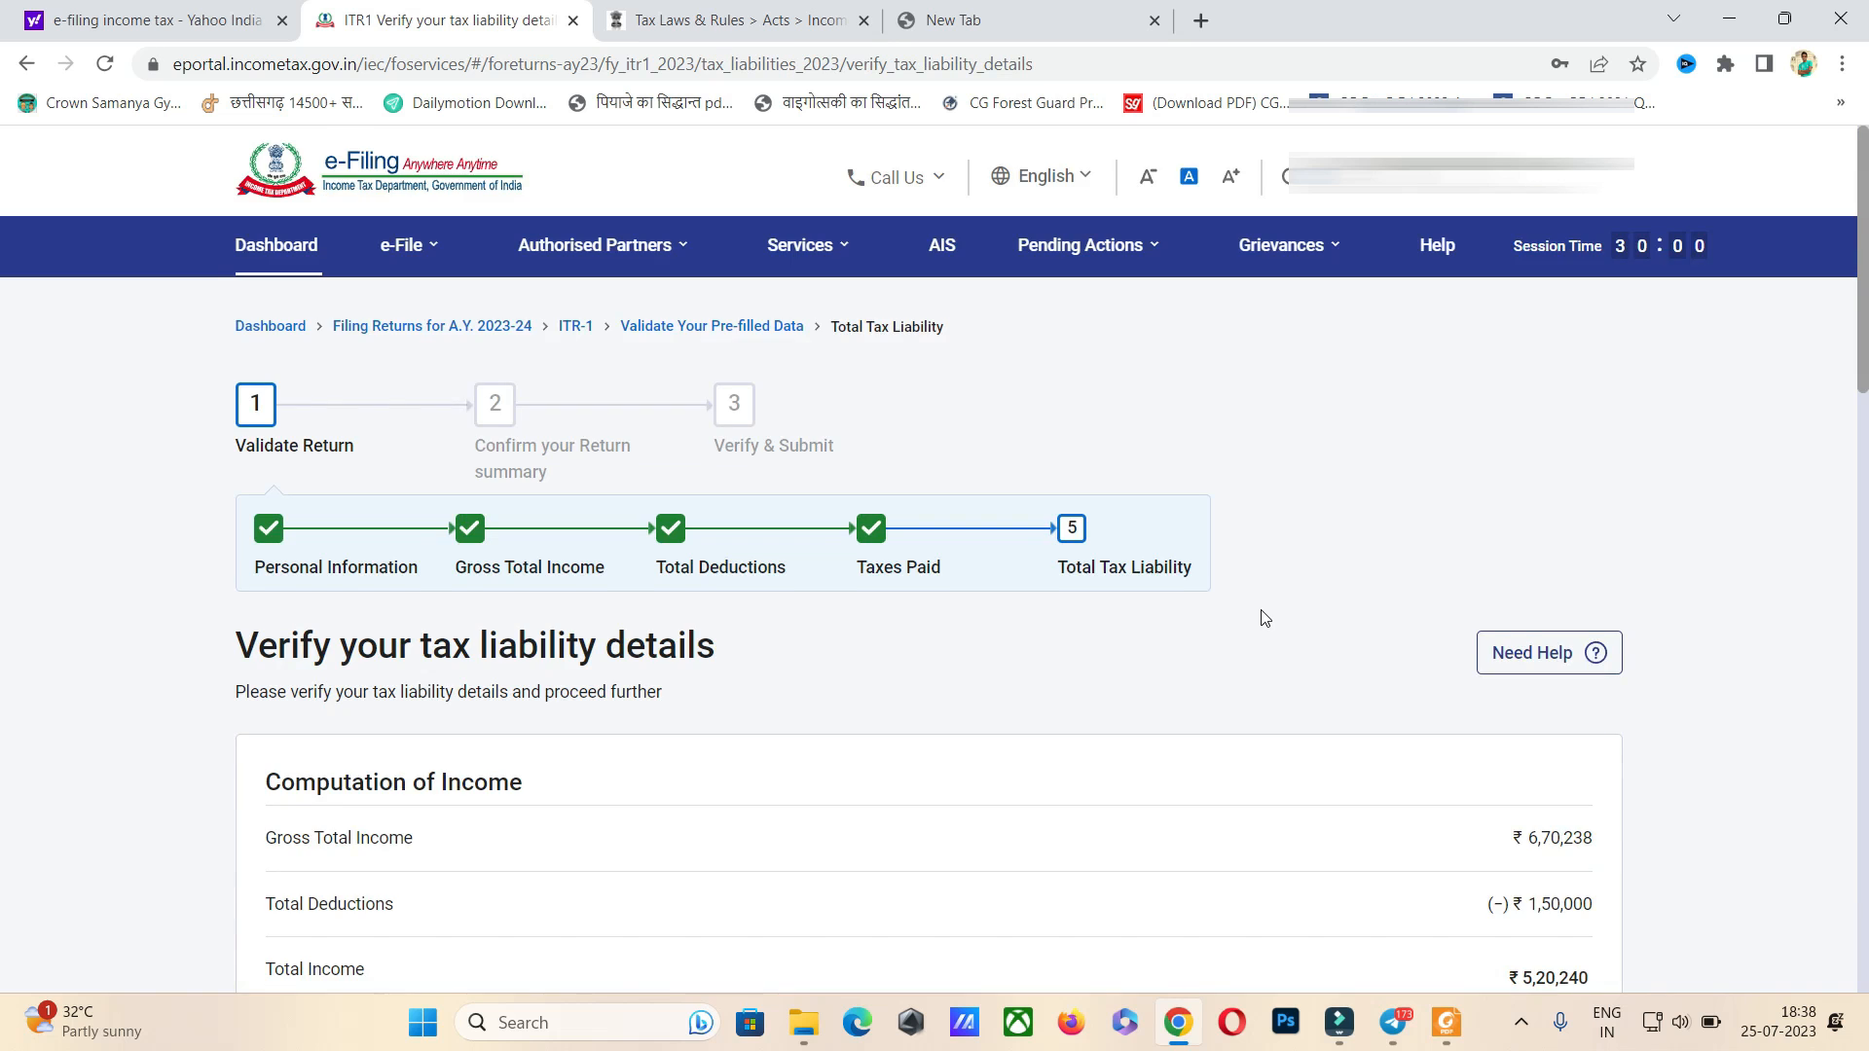
scroll(1264, 618, down, 7)
scroll(1244, 554, down, 5)
scroll(1334, 496, up, 1)
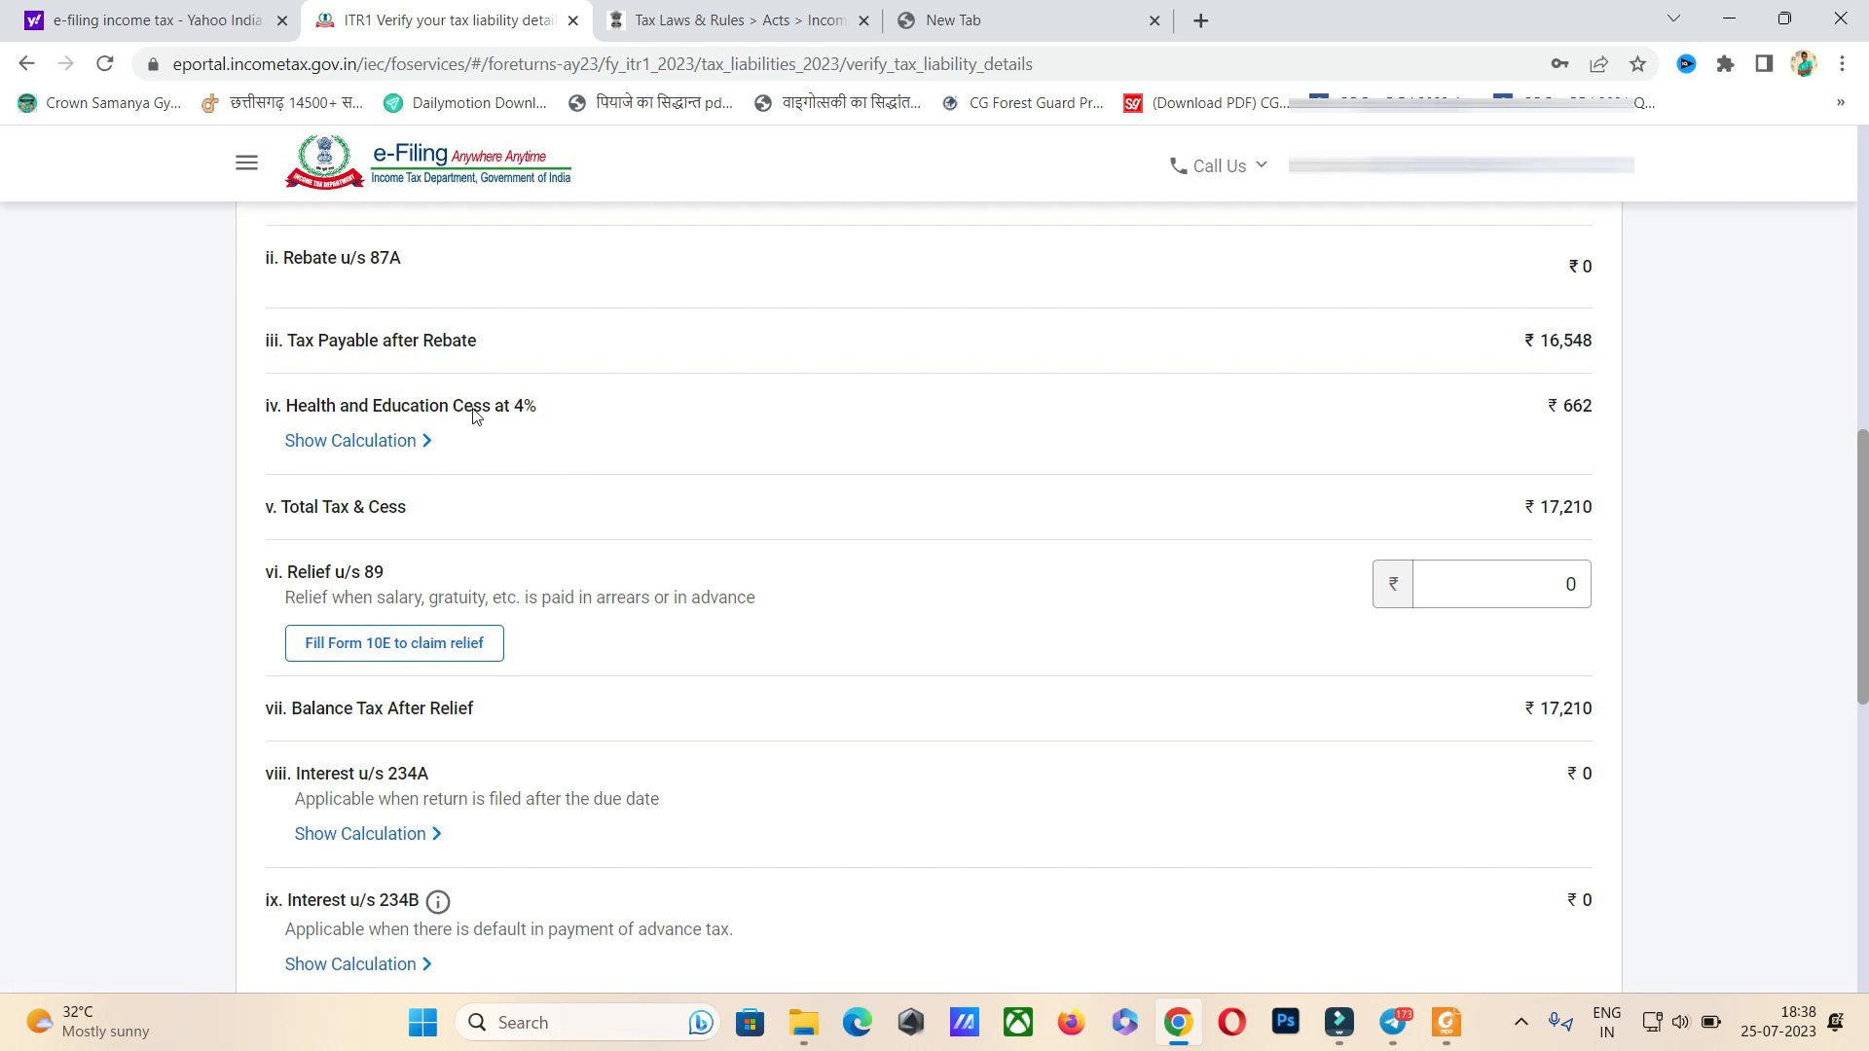
scroll(1561, 432, up, 5)
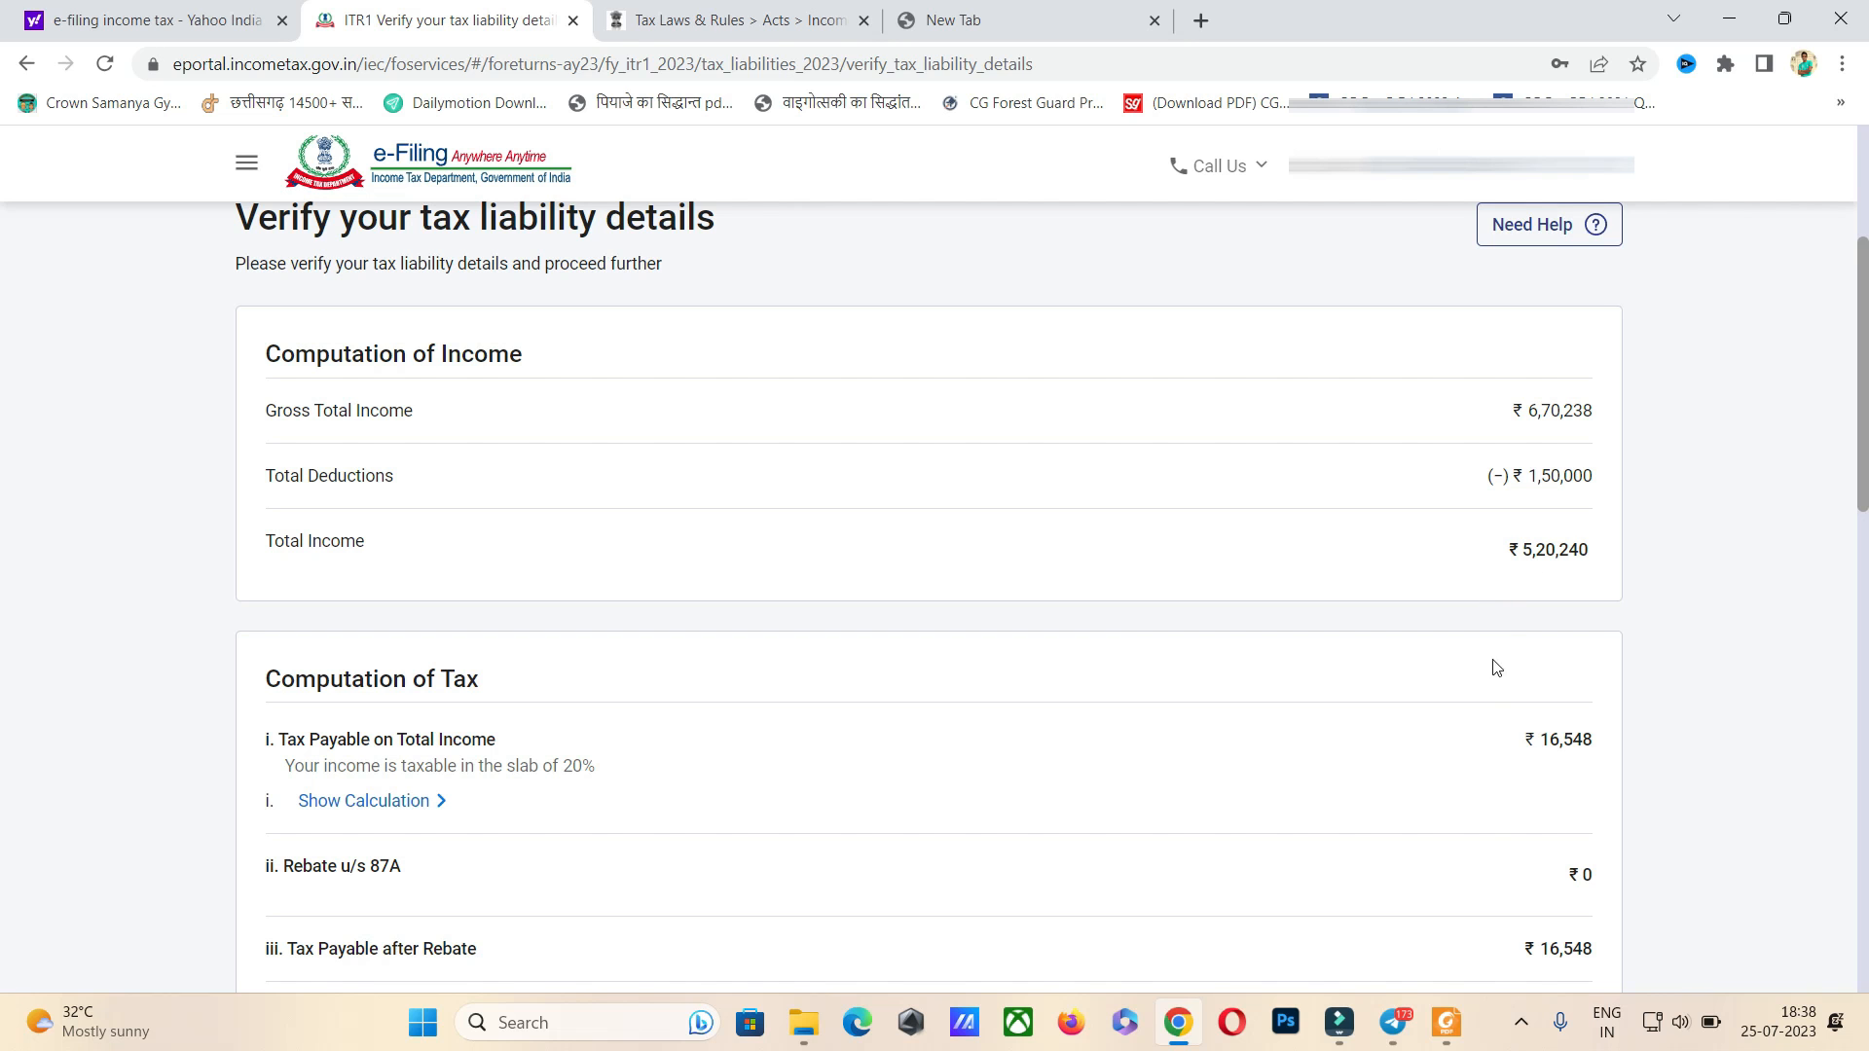
- Check the taxable income, income tax, cess and net tax payable in the scanned statement in Foxit PDF Reader
click(1447, 1023)
scroll(1322, 562, up, 6)
scroll(1322, 562, up, 10)
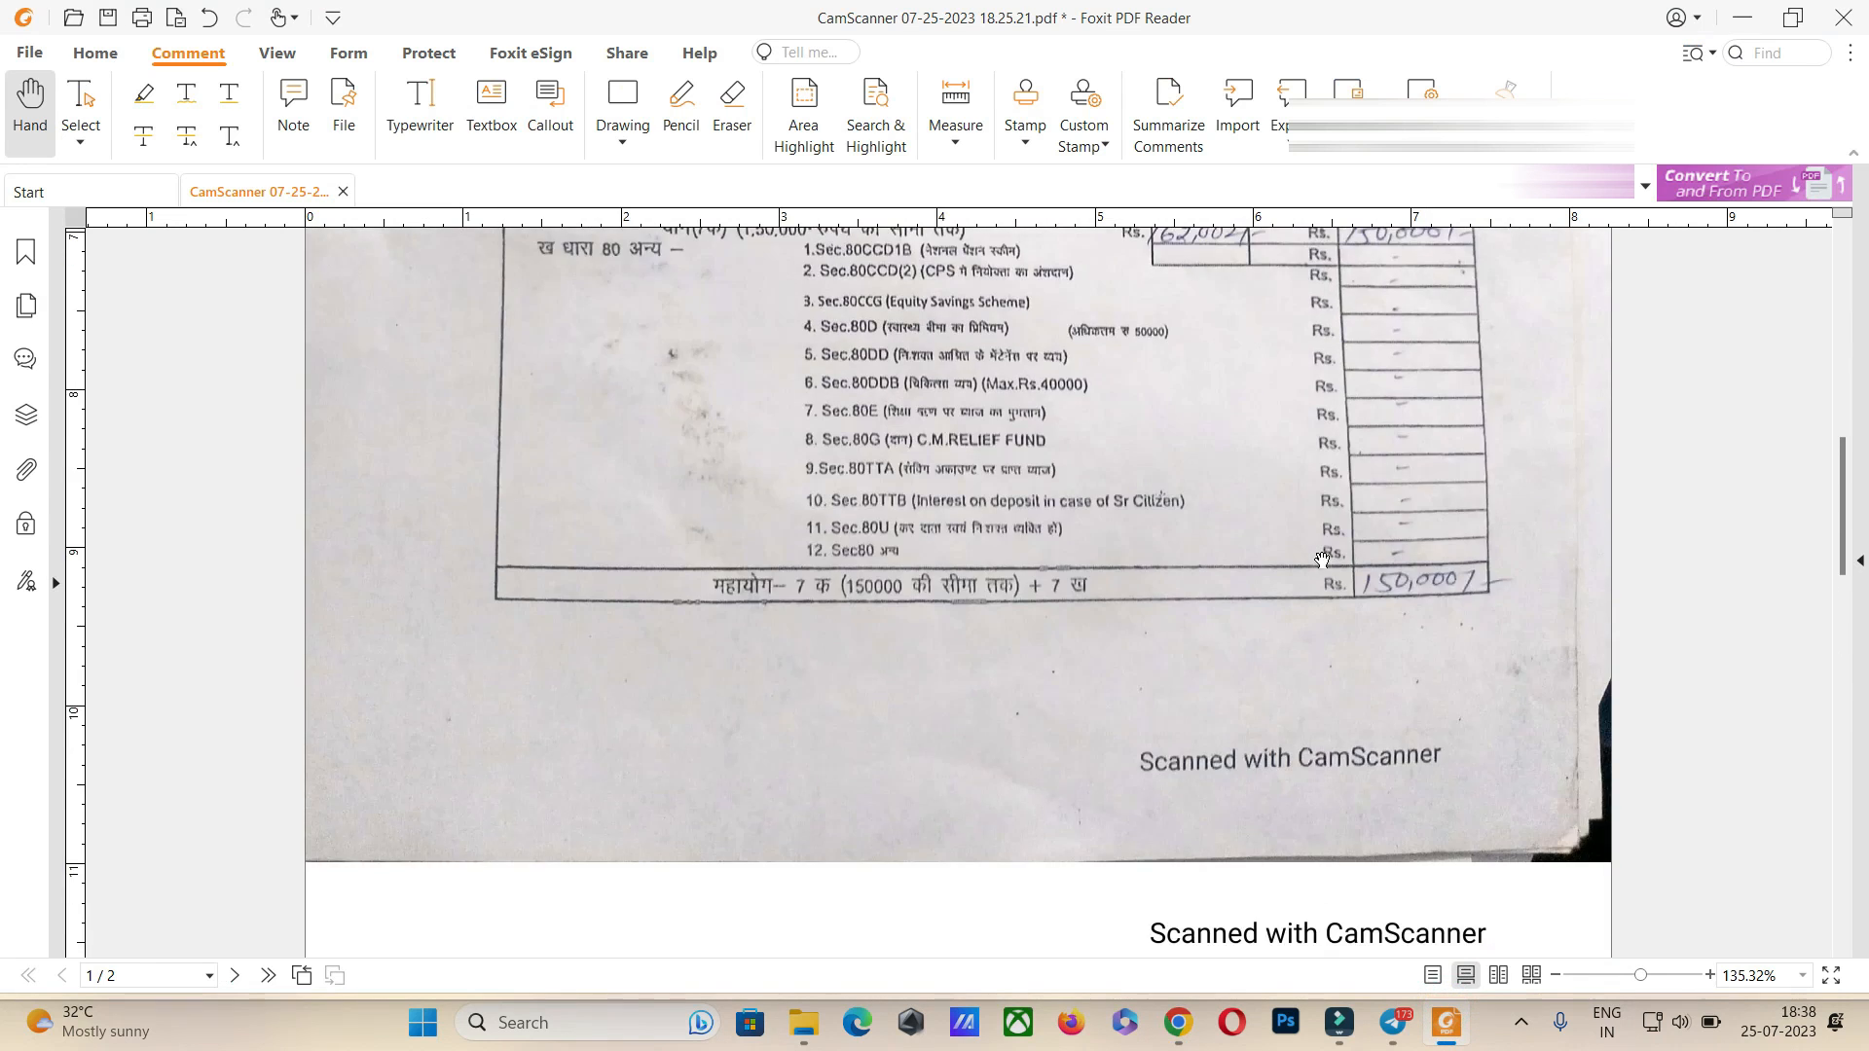
scroll(1322, 562, down, 14)
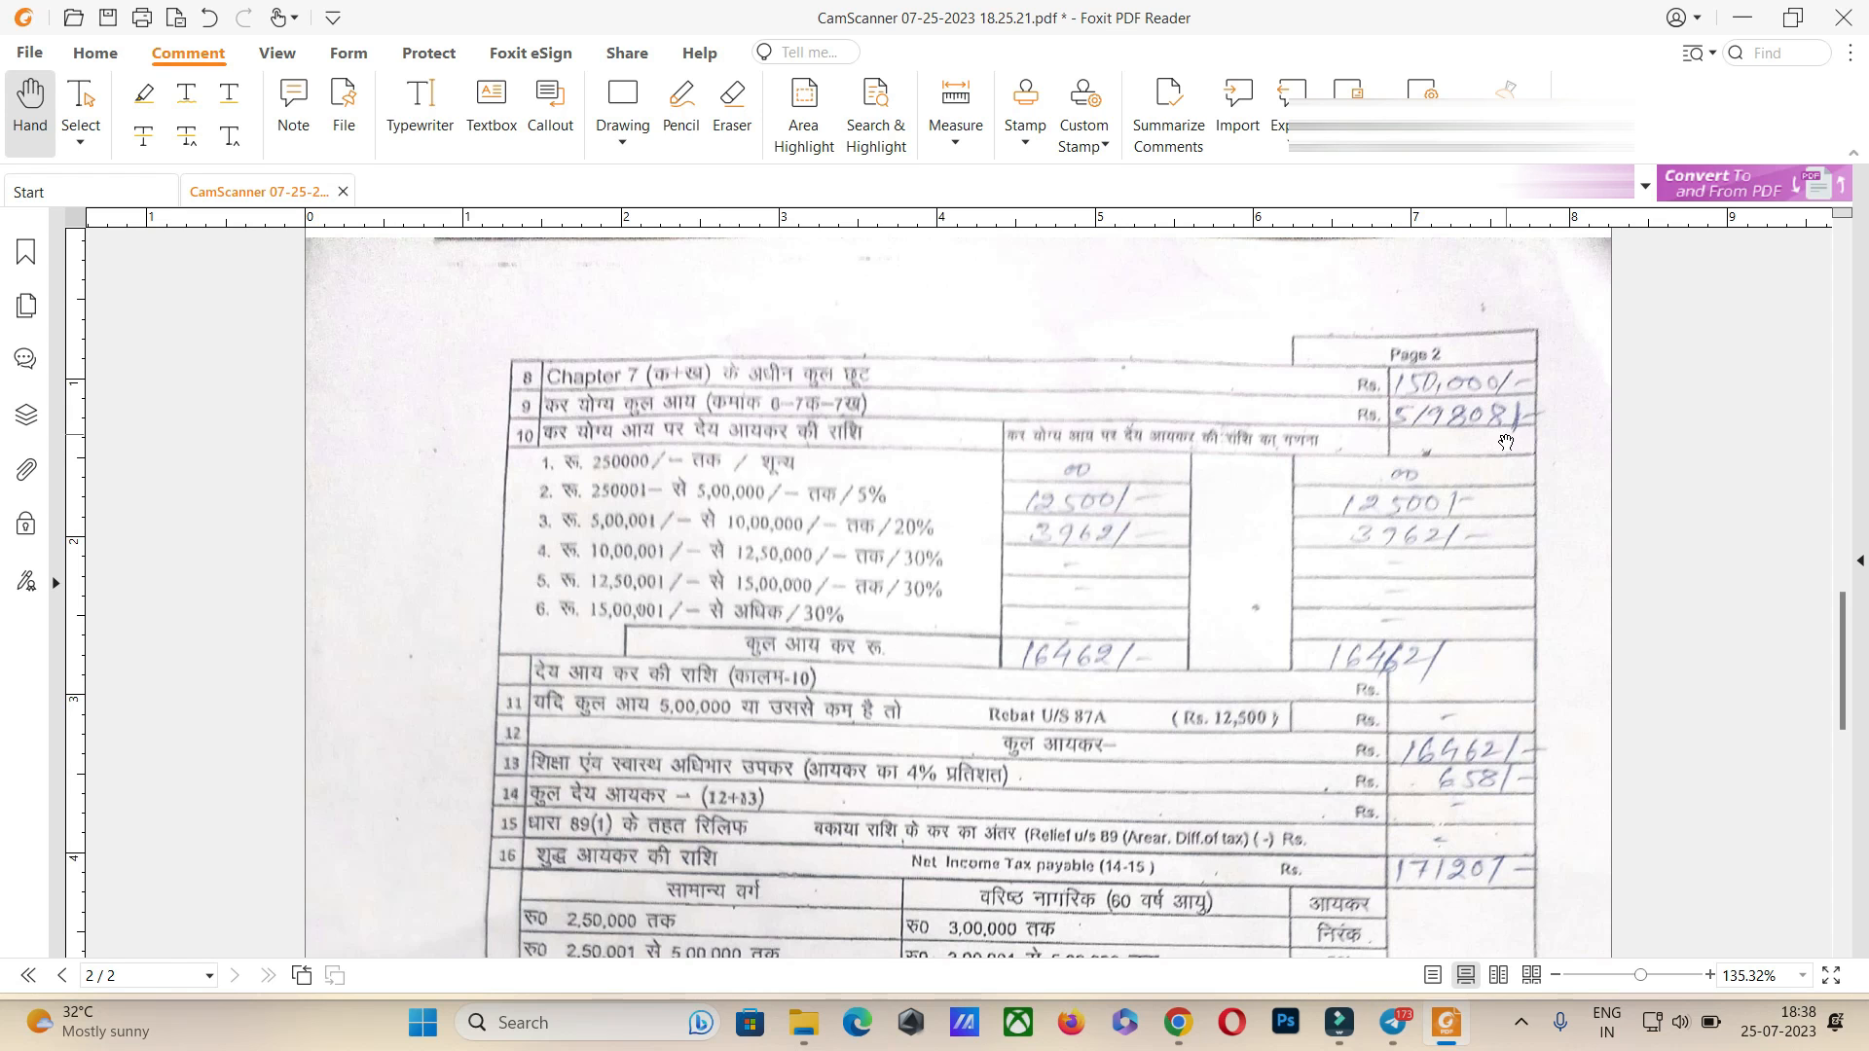
- Back in the Chrome return form, review the tax, cess, relief and interest lines and confirm the tax liability
click(1728, 23)
scroll(1389, 523, down, 1)
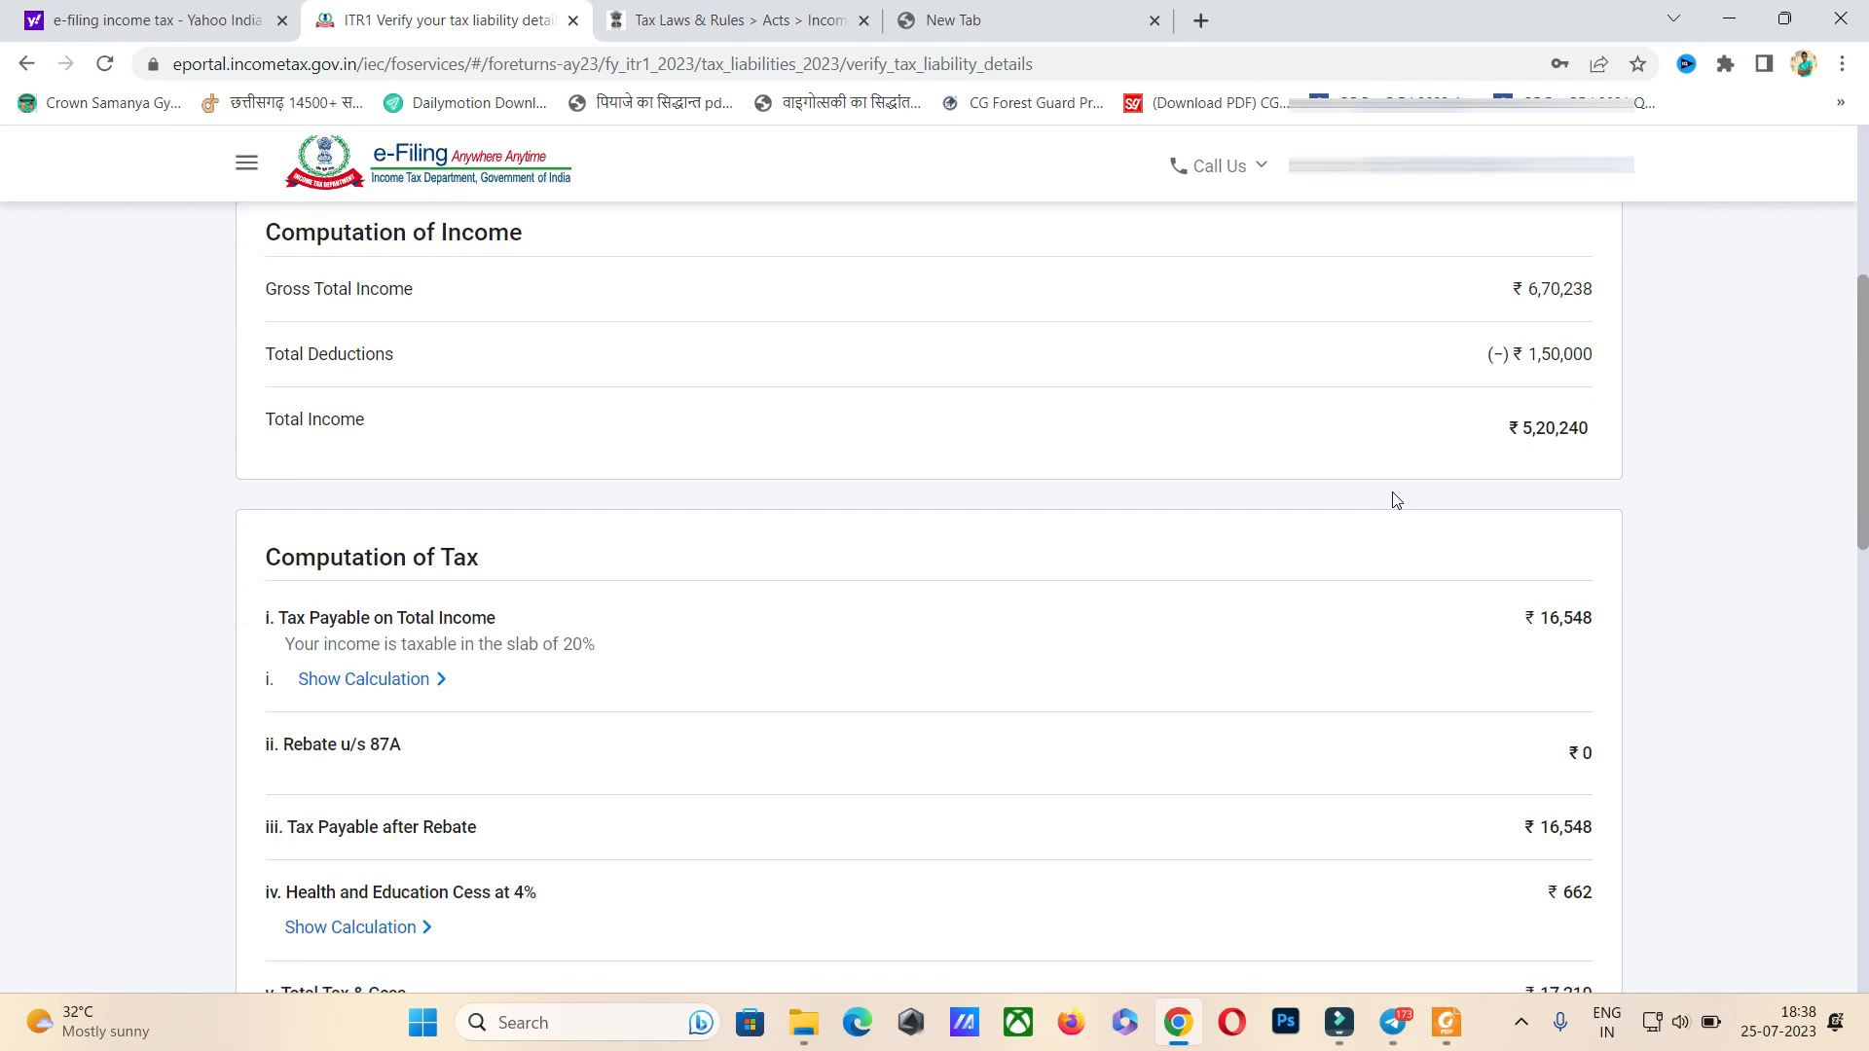
scroll(1397, 499, down, 6)
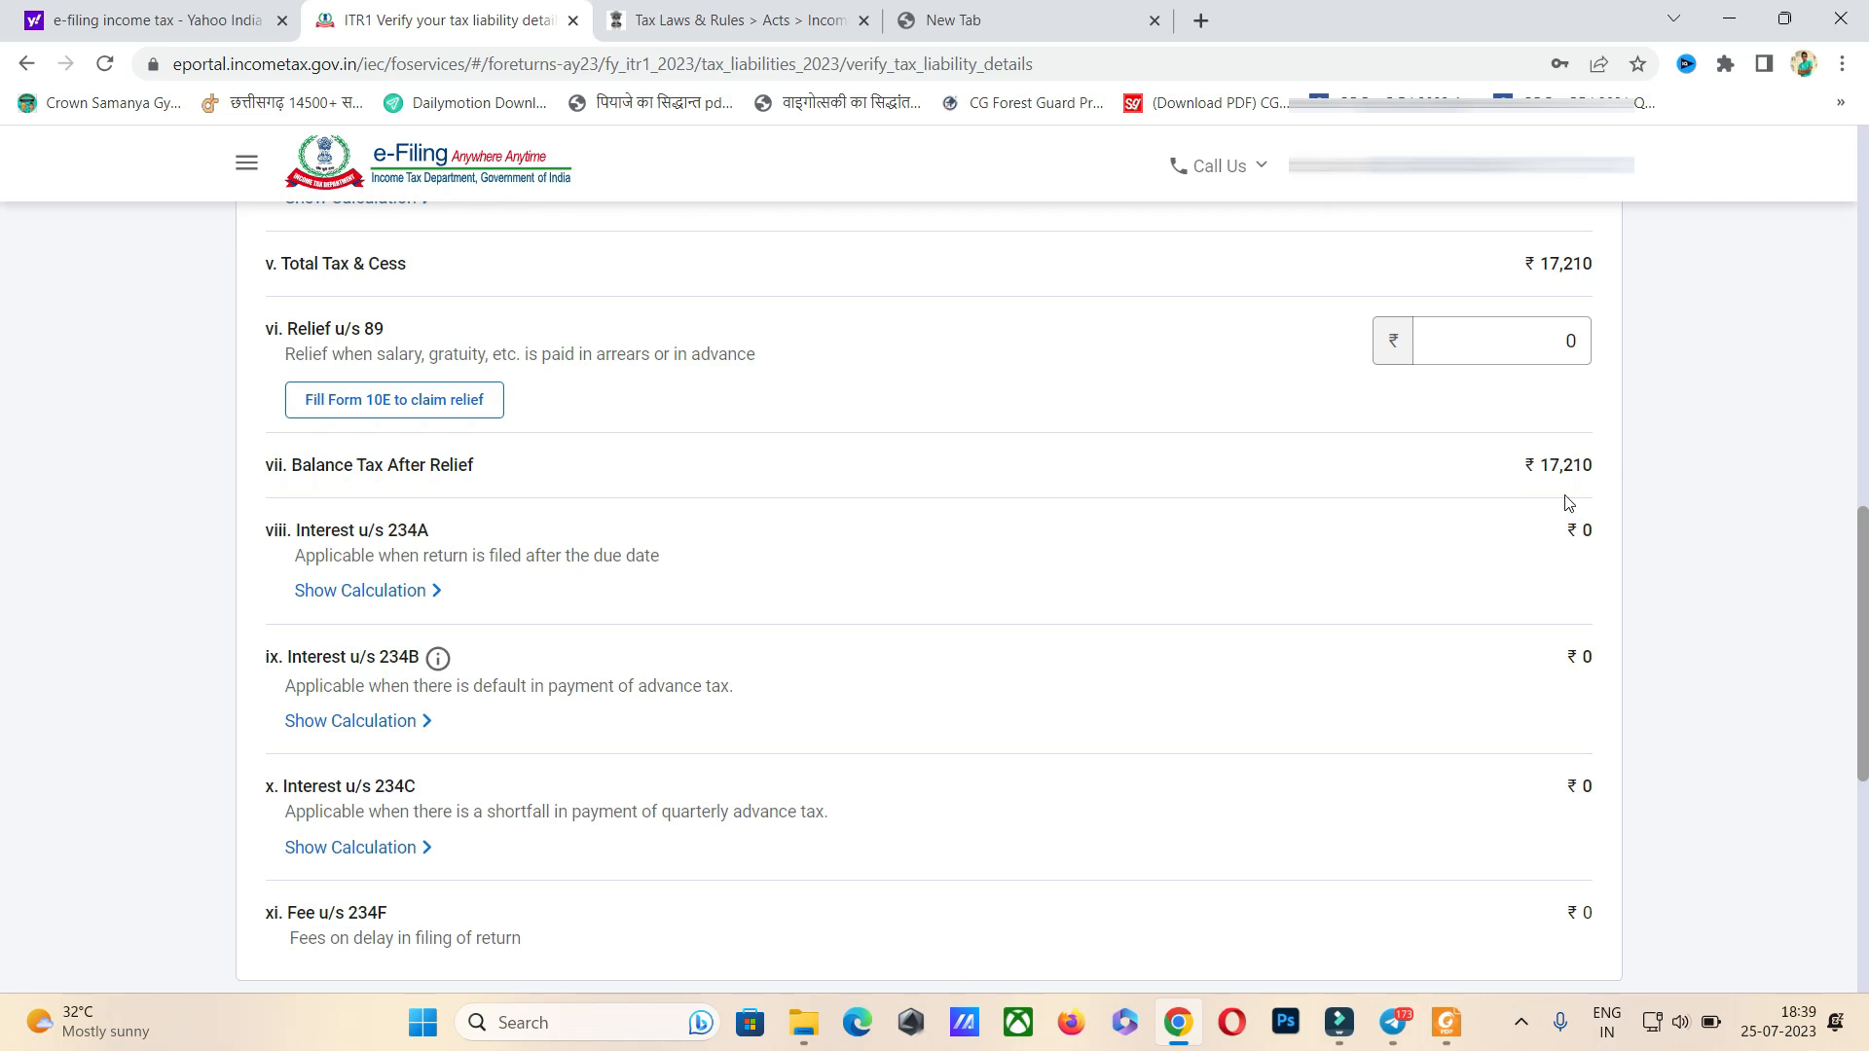
scroll(1502, 493, up, 3)
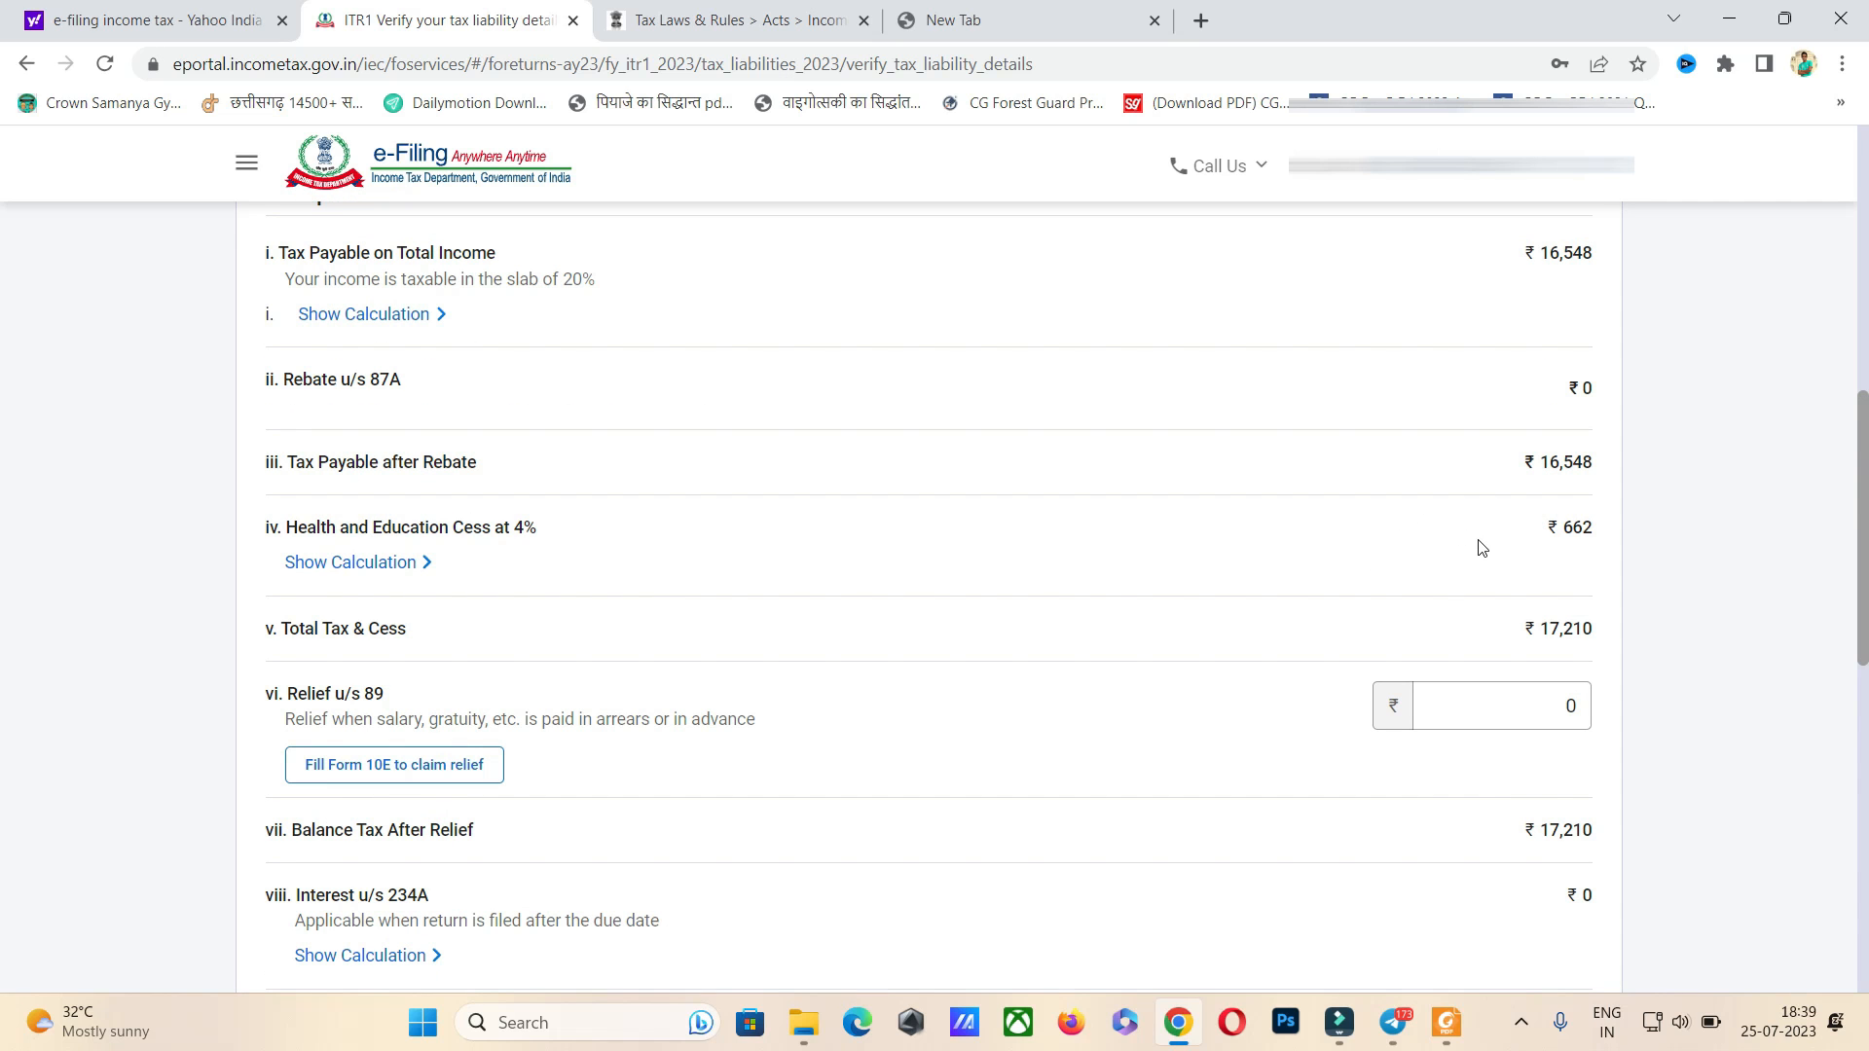
scroll(1419, 547, up, 2)
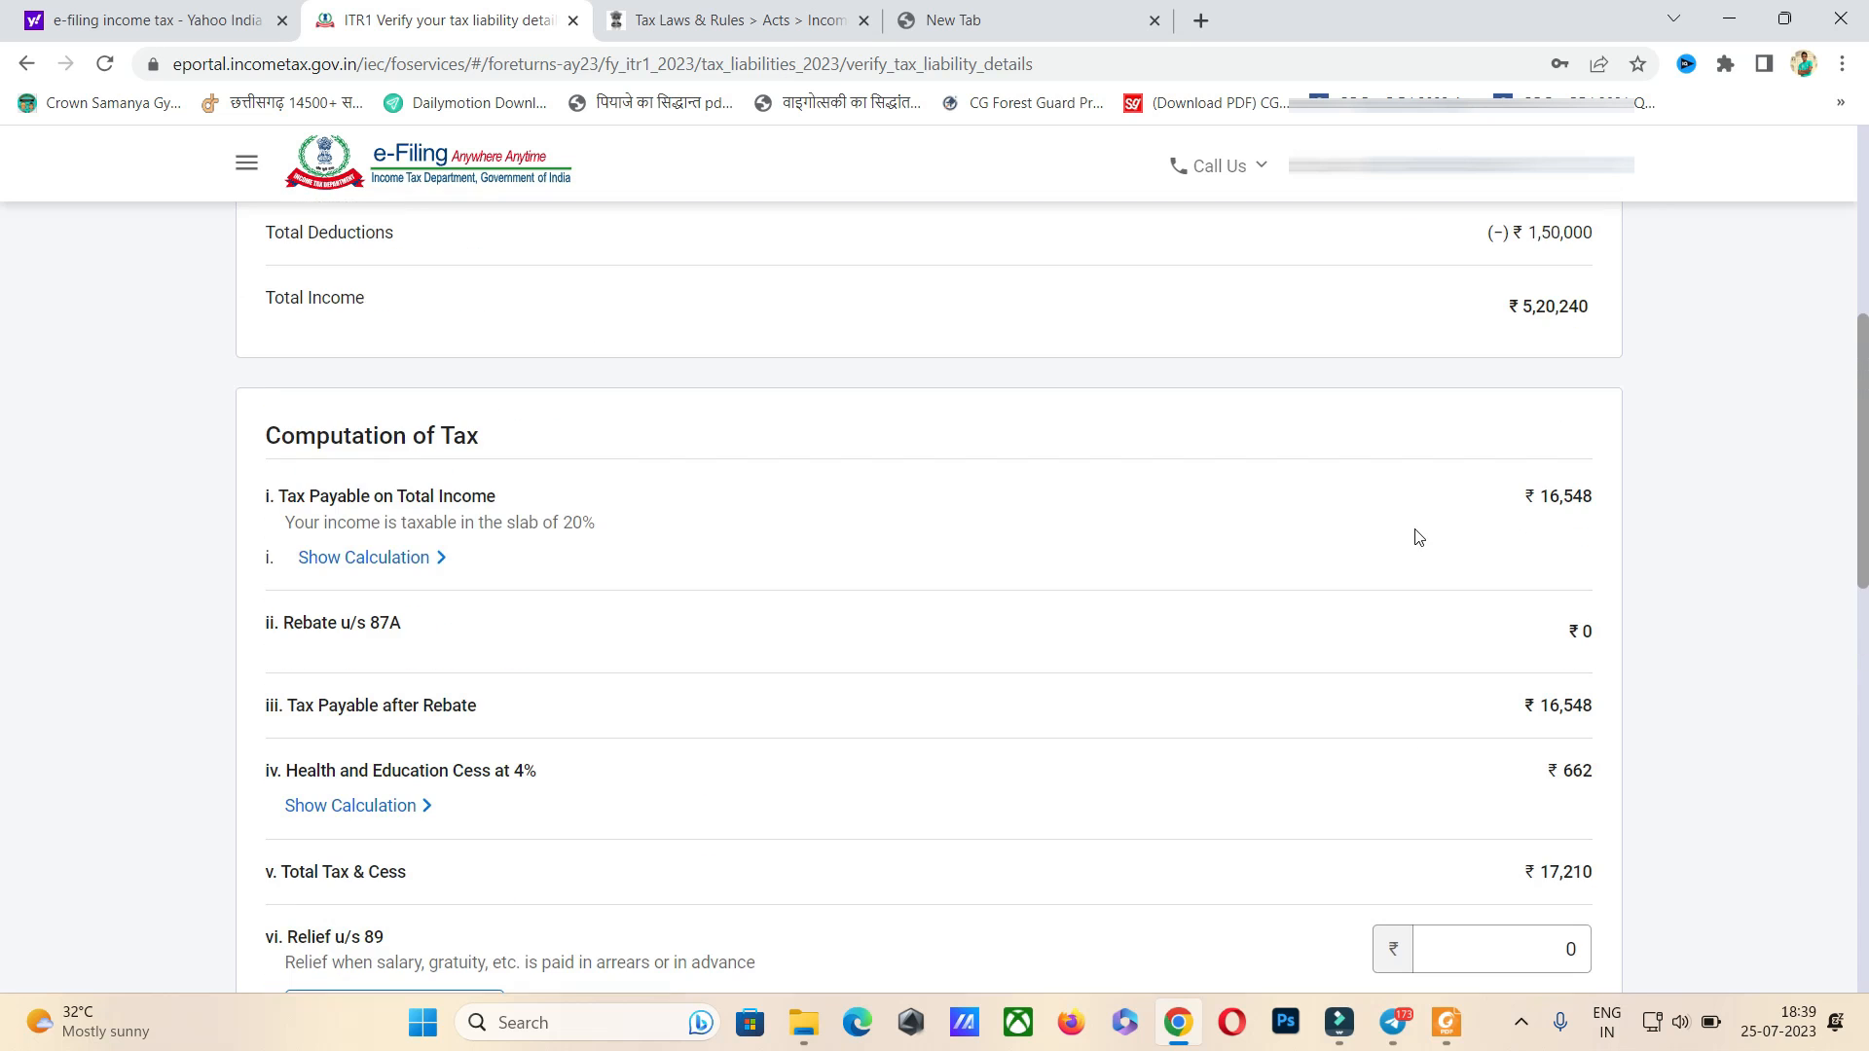
scroll(1420, 538, down, 10)
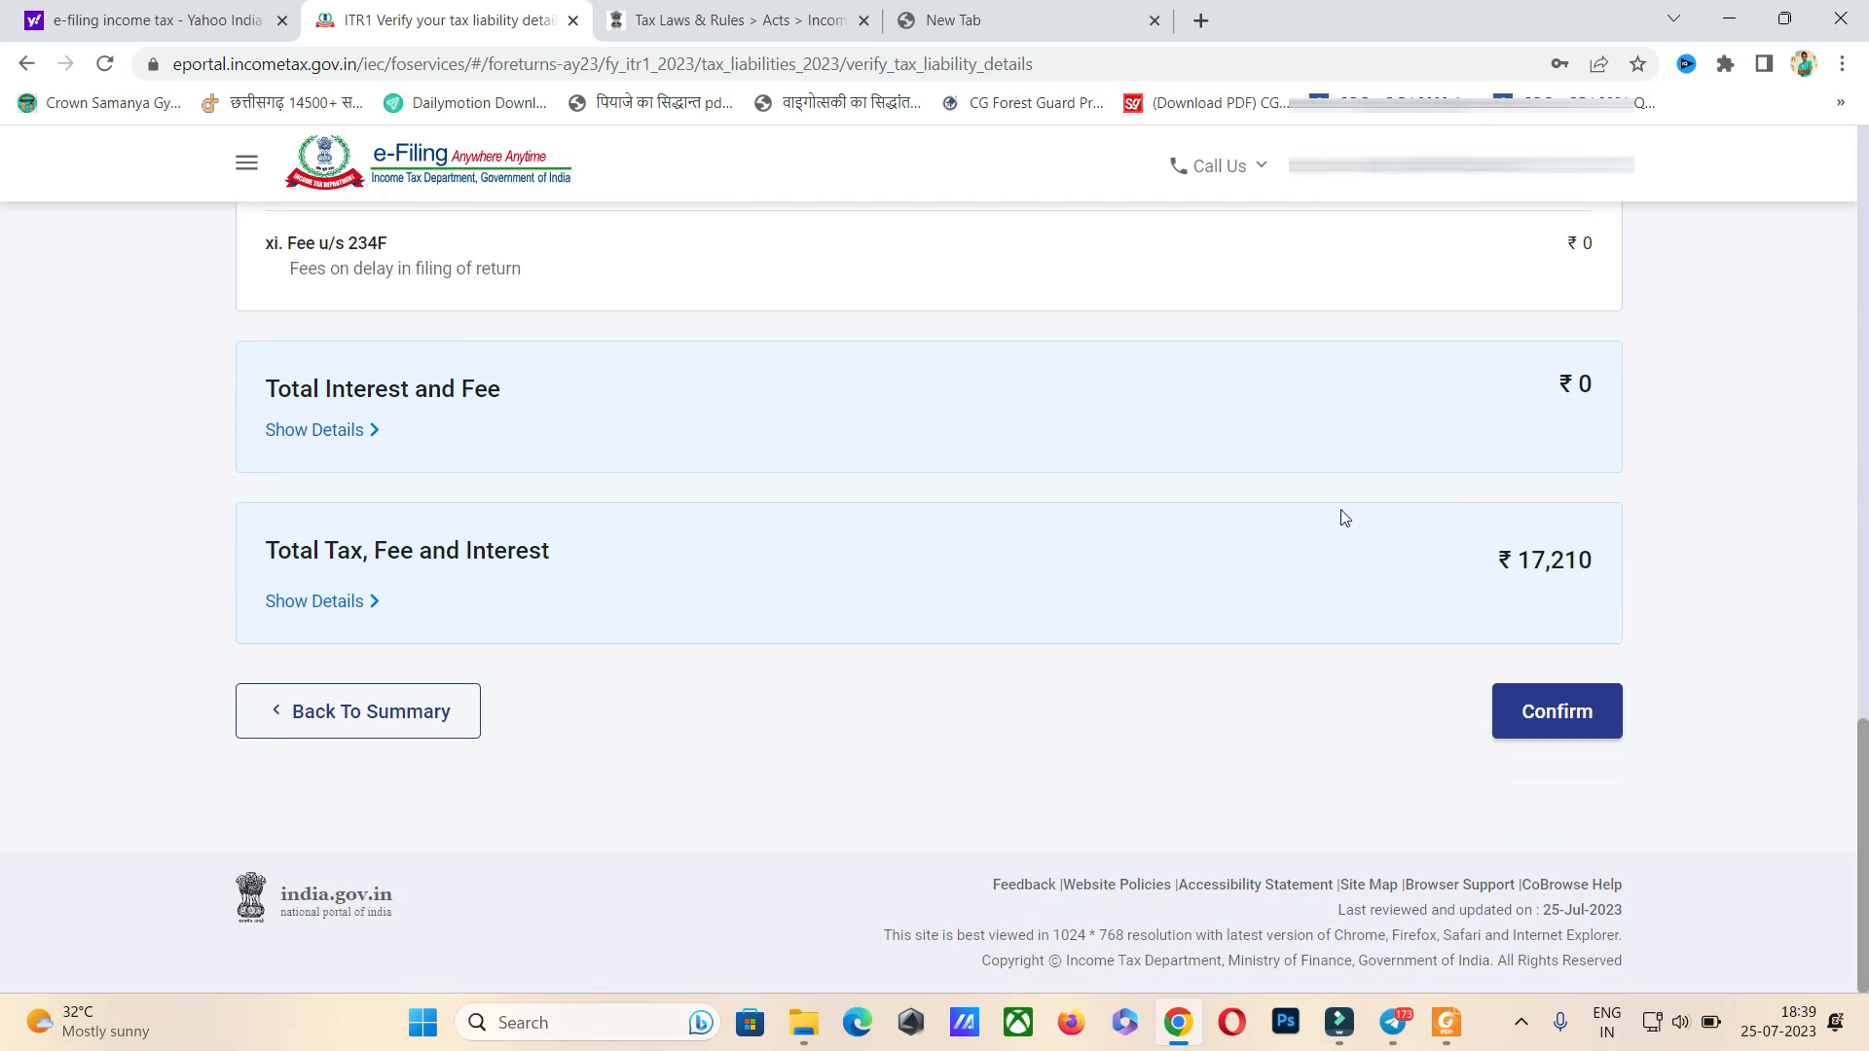
click(1555, 712)
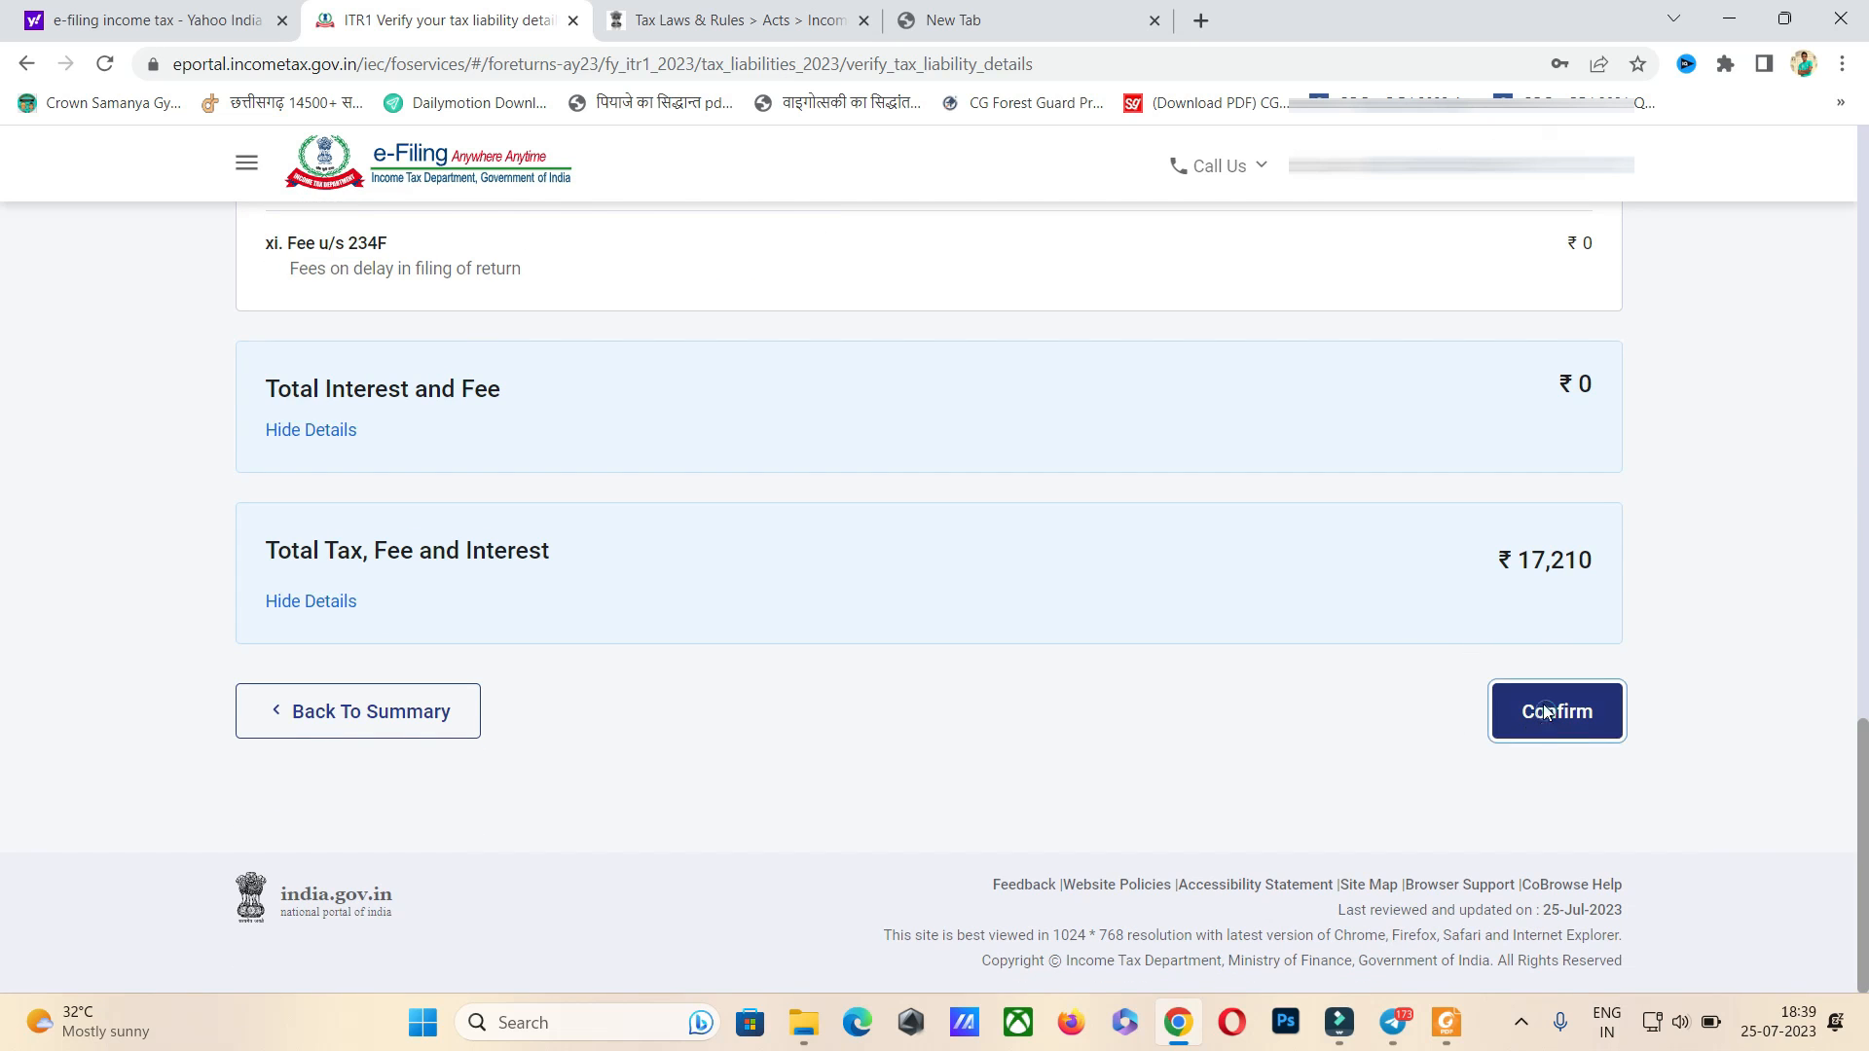
- Proceed from the return summary to the tax summary and expand the details of the Amount Payable
scroll(1286, 516, down, 7)
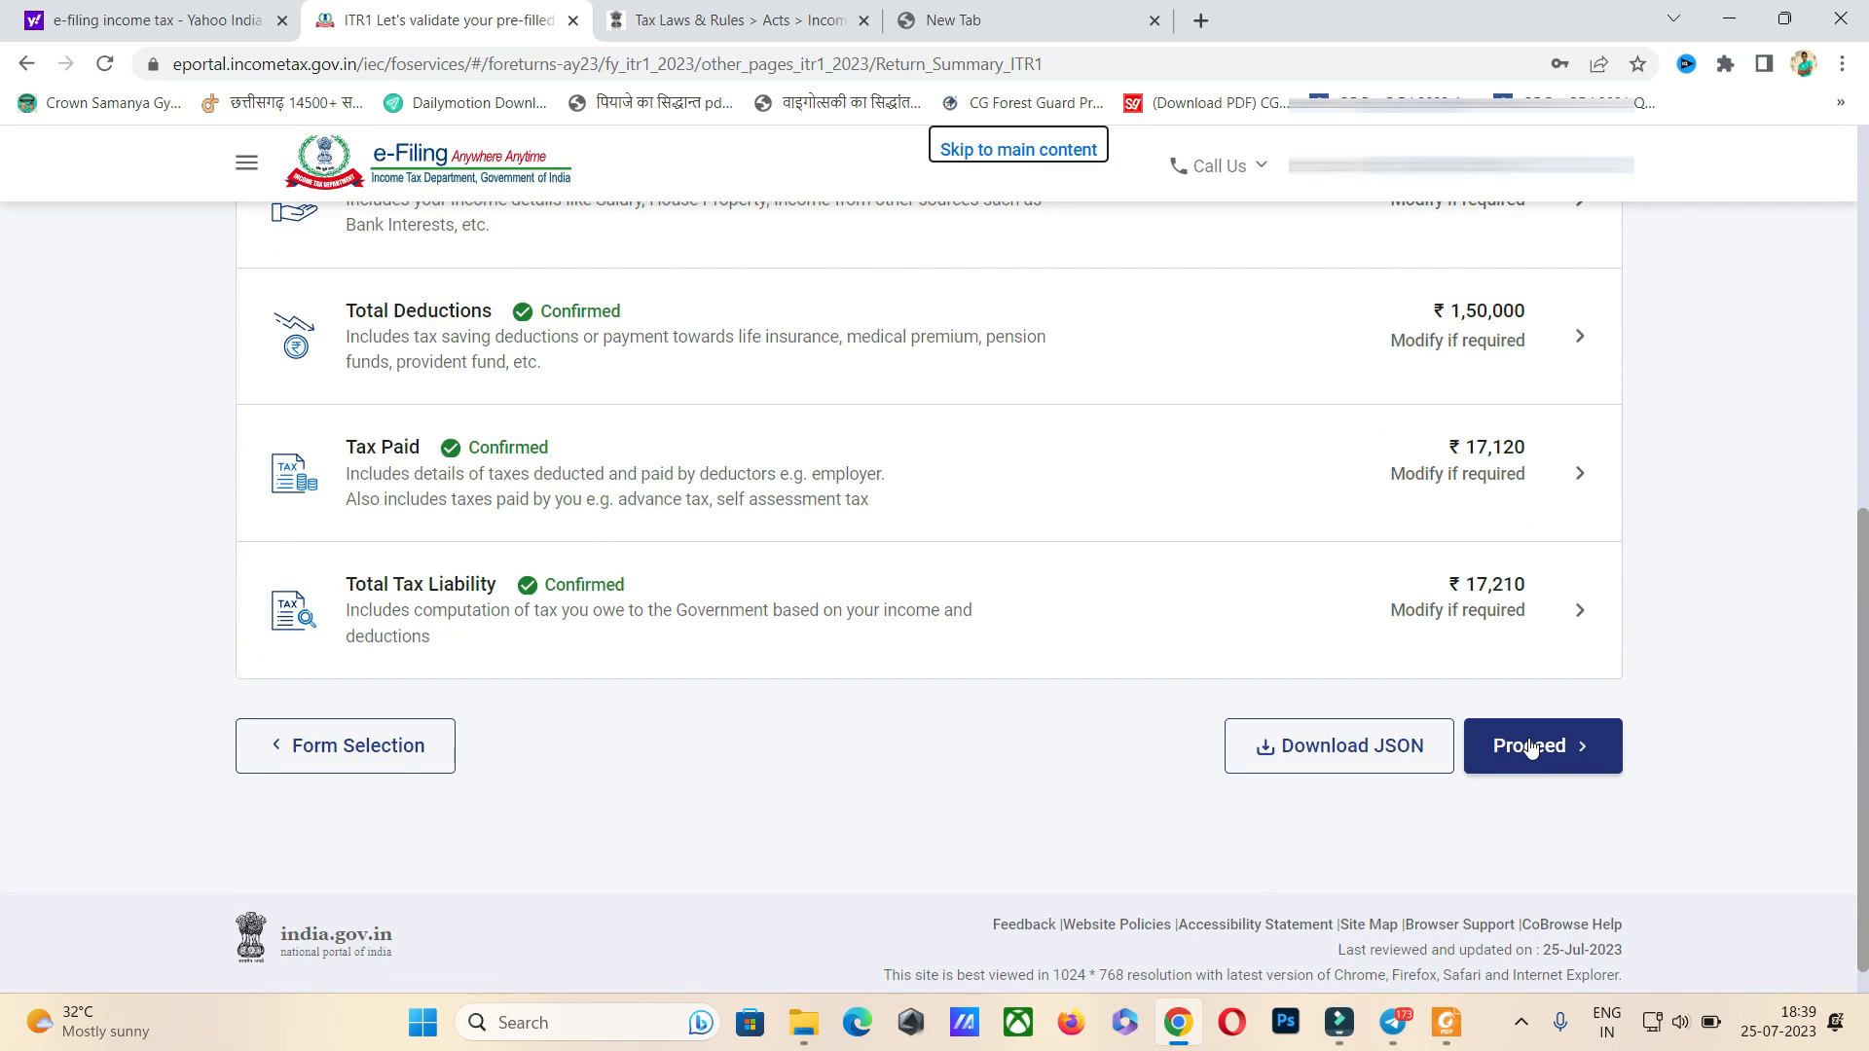
click(1531, 747)
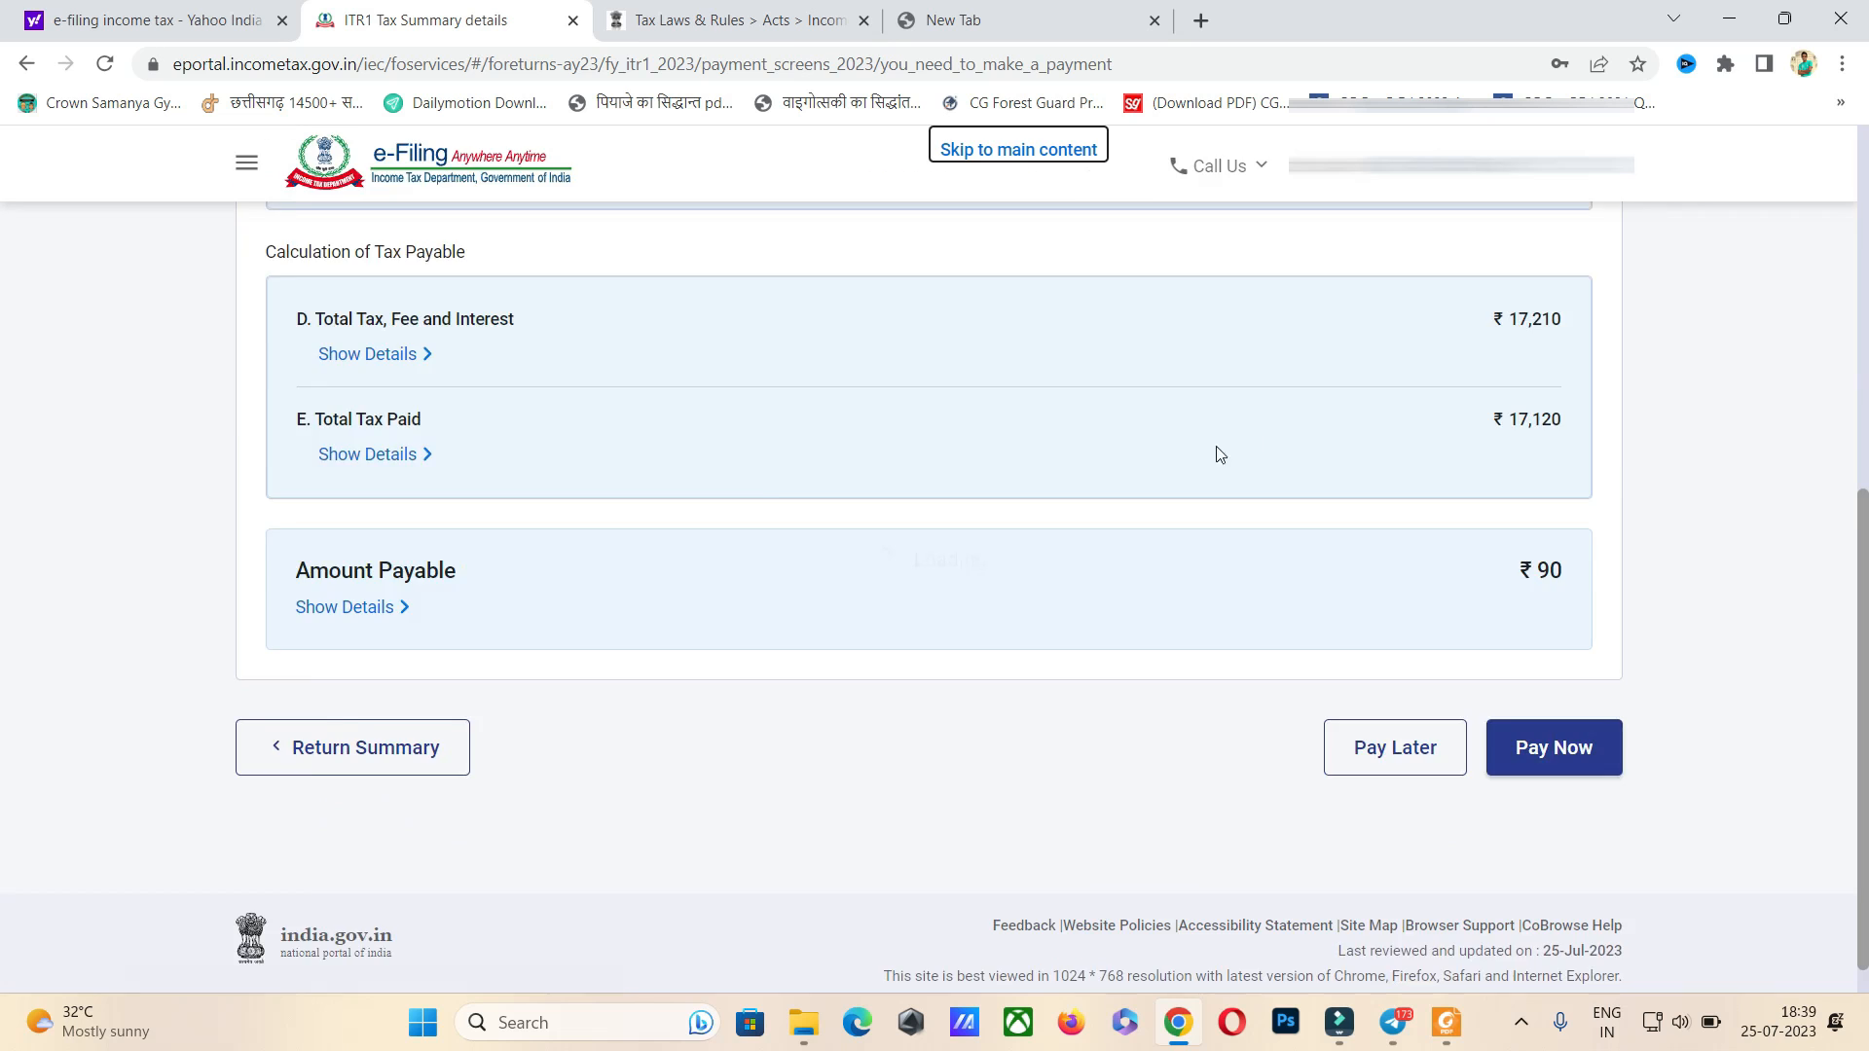
scroll(1180, 472, down, 8)
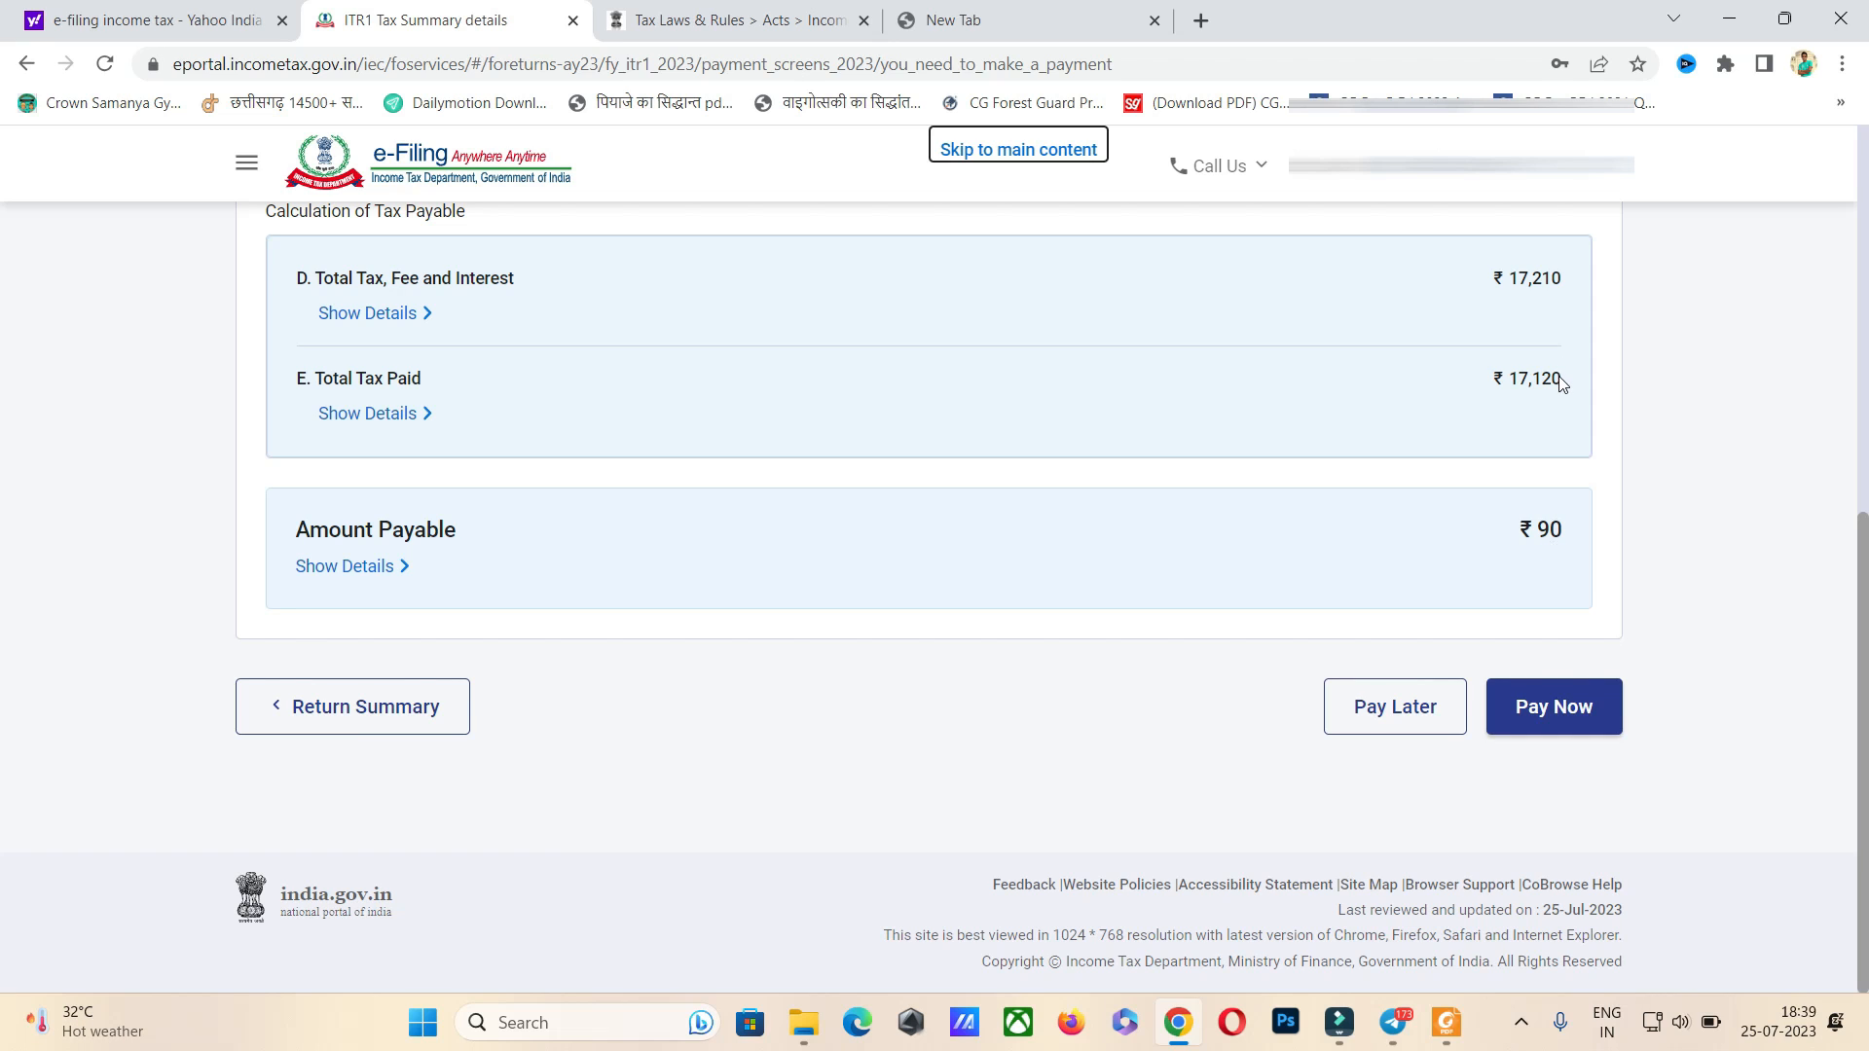
click(346, 567)
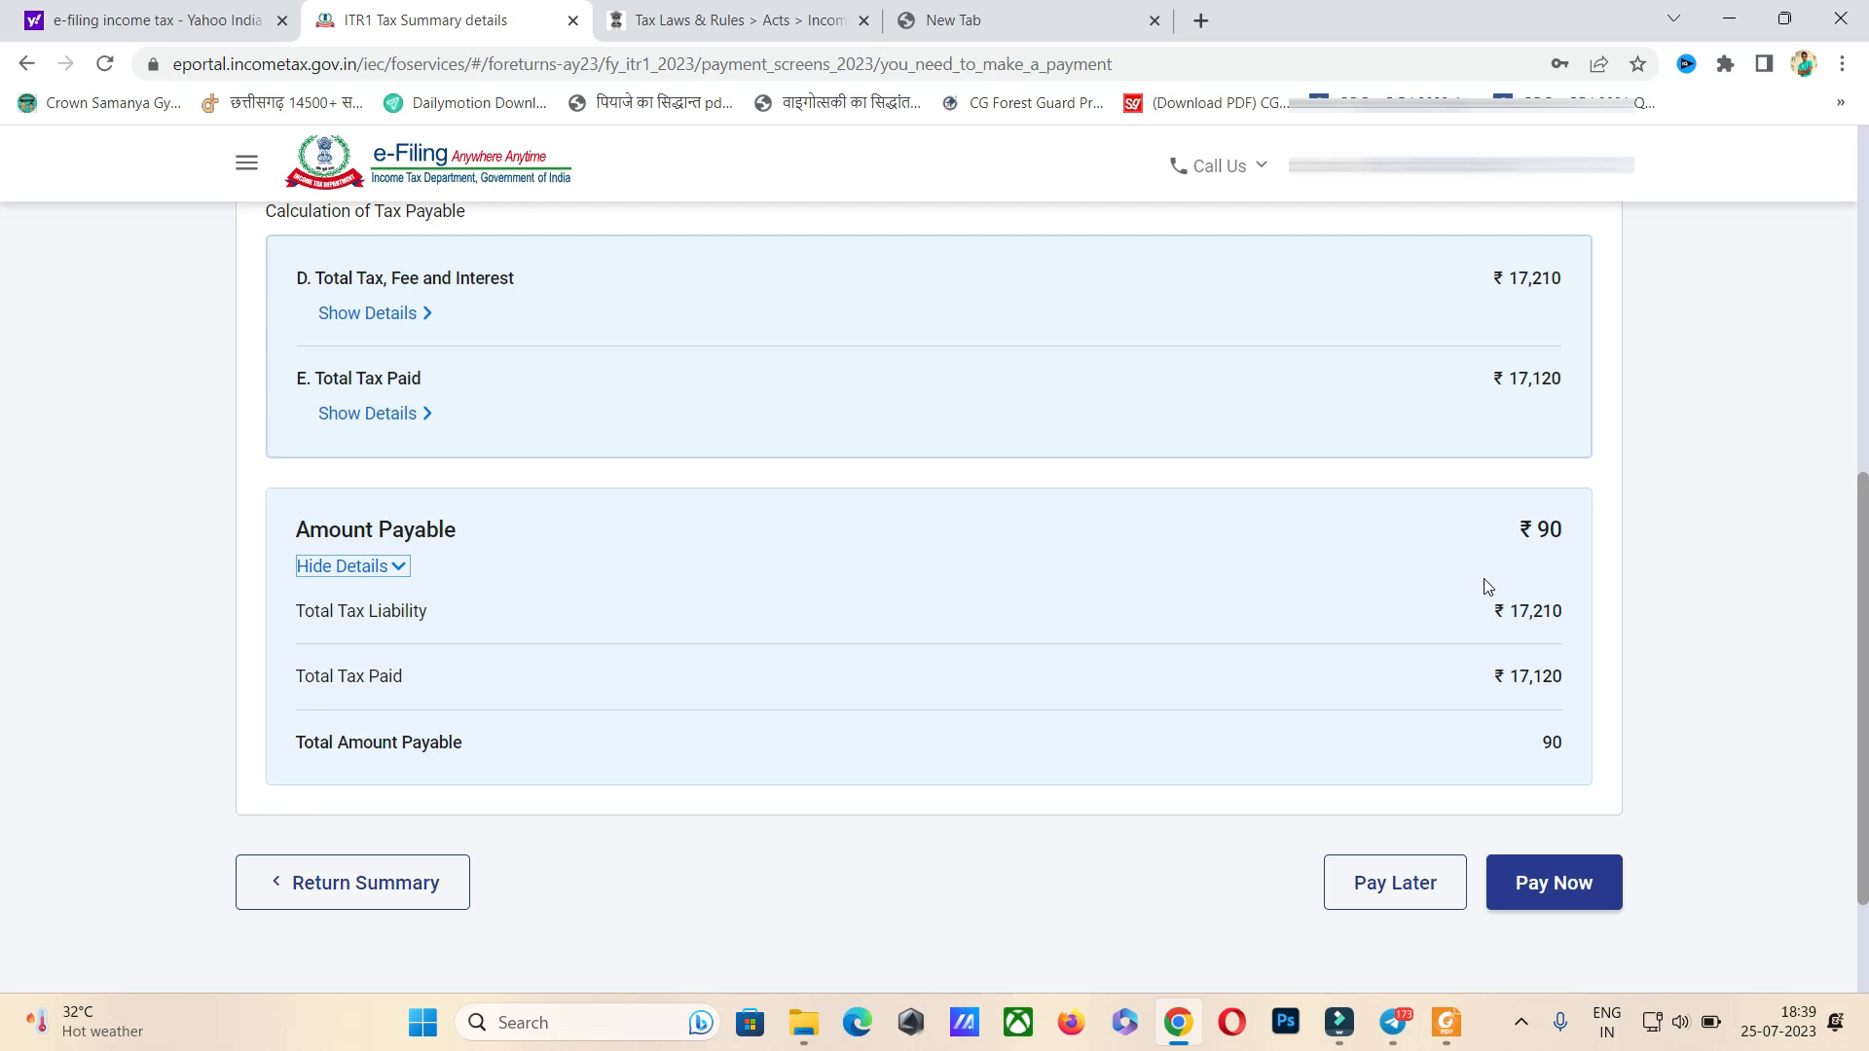
- Choose to pay the tax now, continuing with Self-Assessment Tax (300) for assessment year 2023-24 and the pre-filled tax break-up
click(1554, 882)
click(1180, 677)
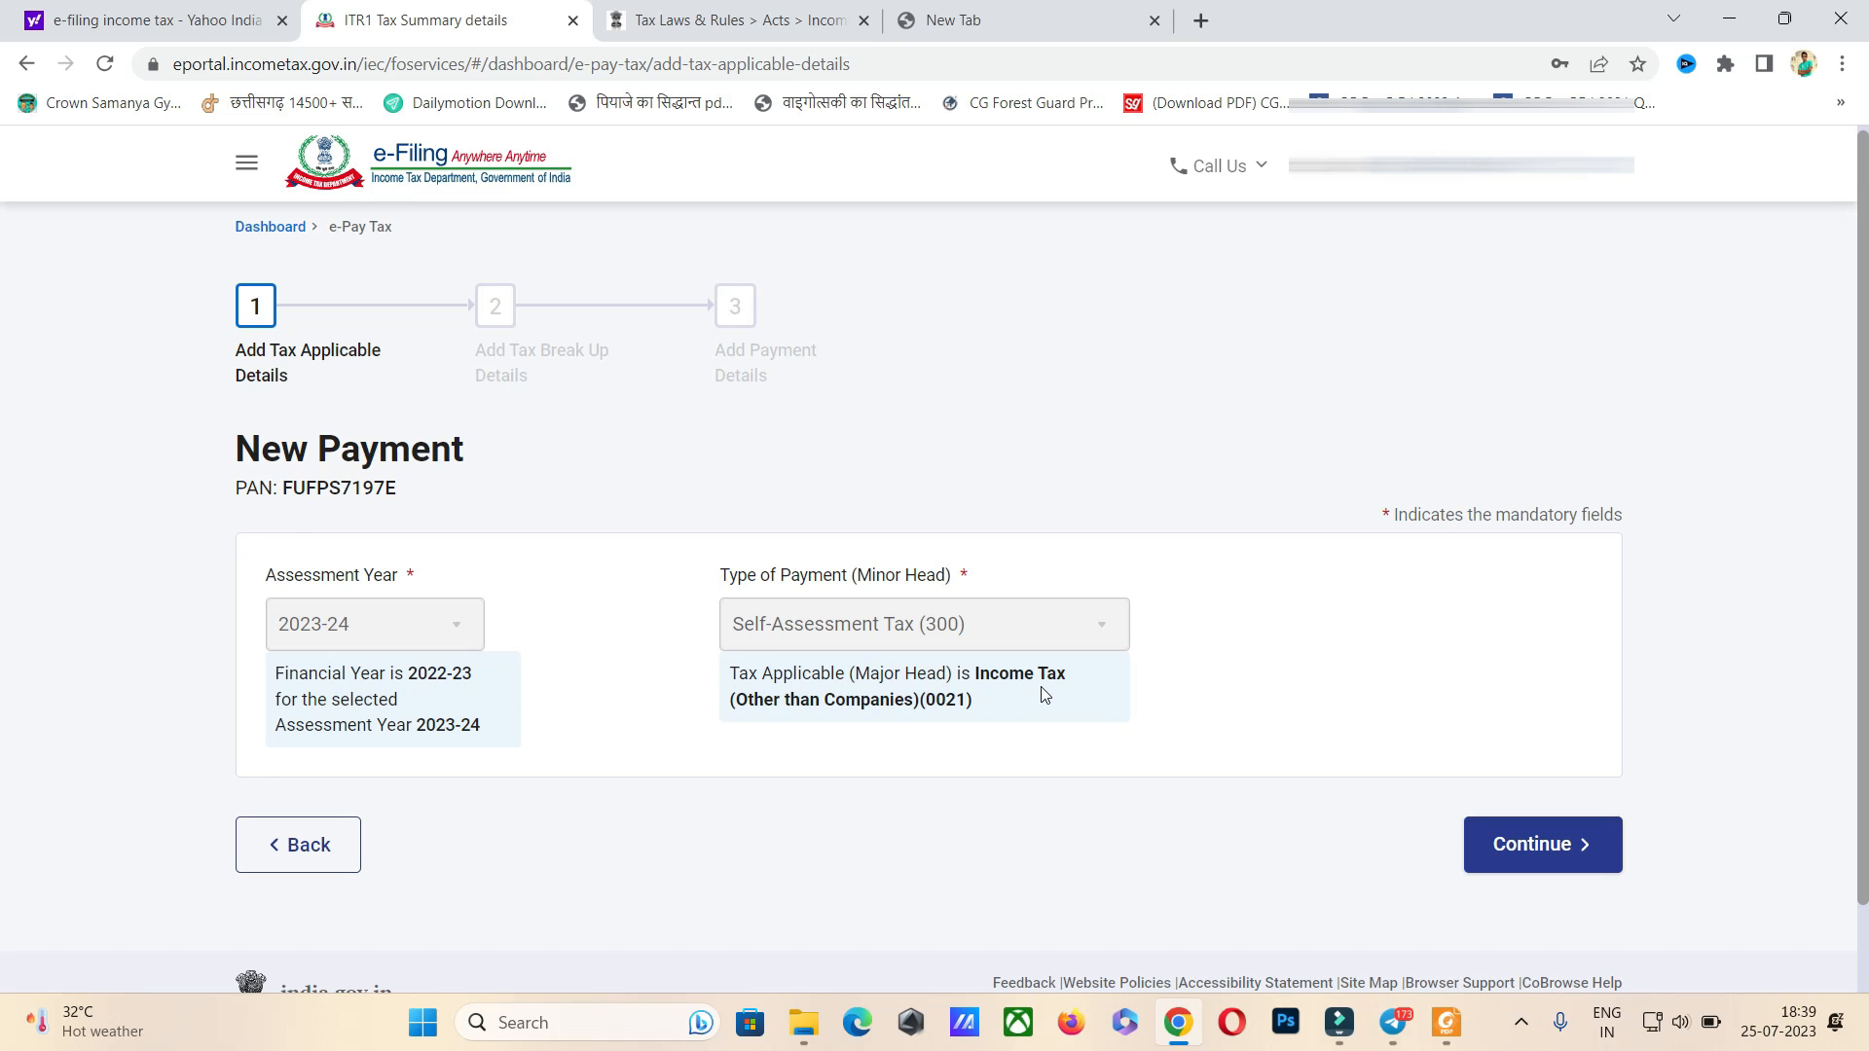
click(1557, 856)
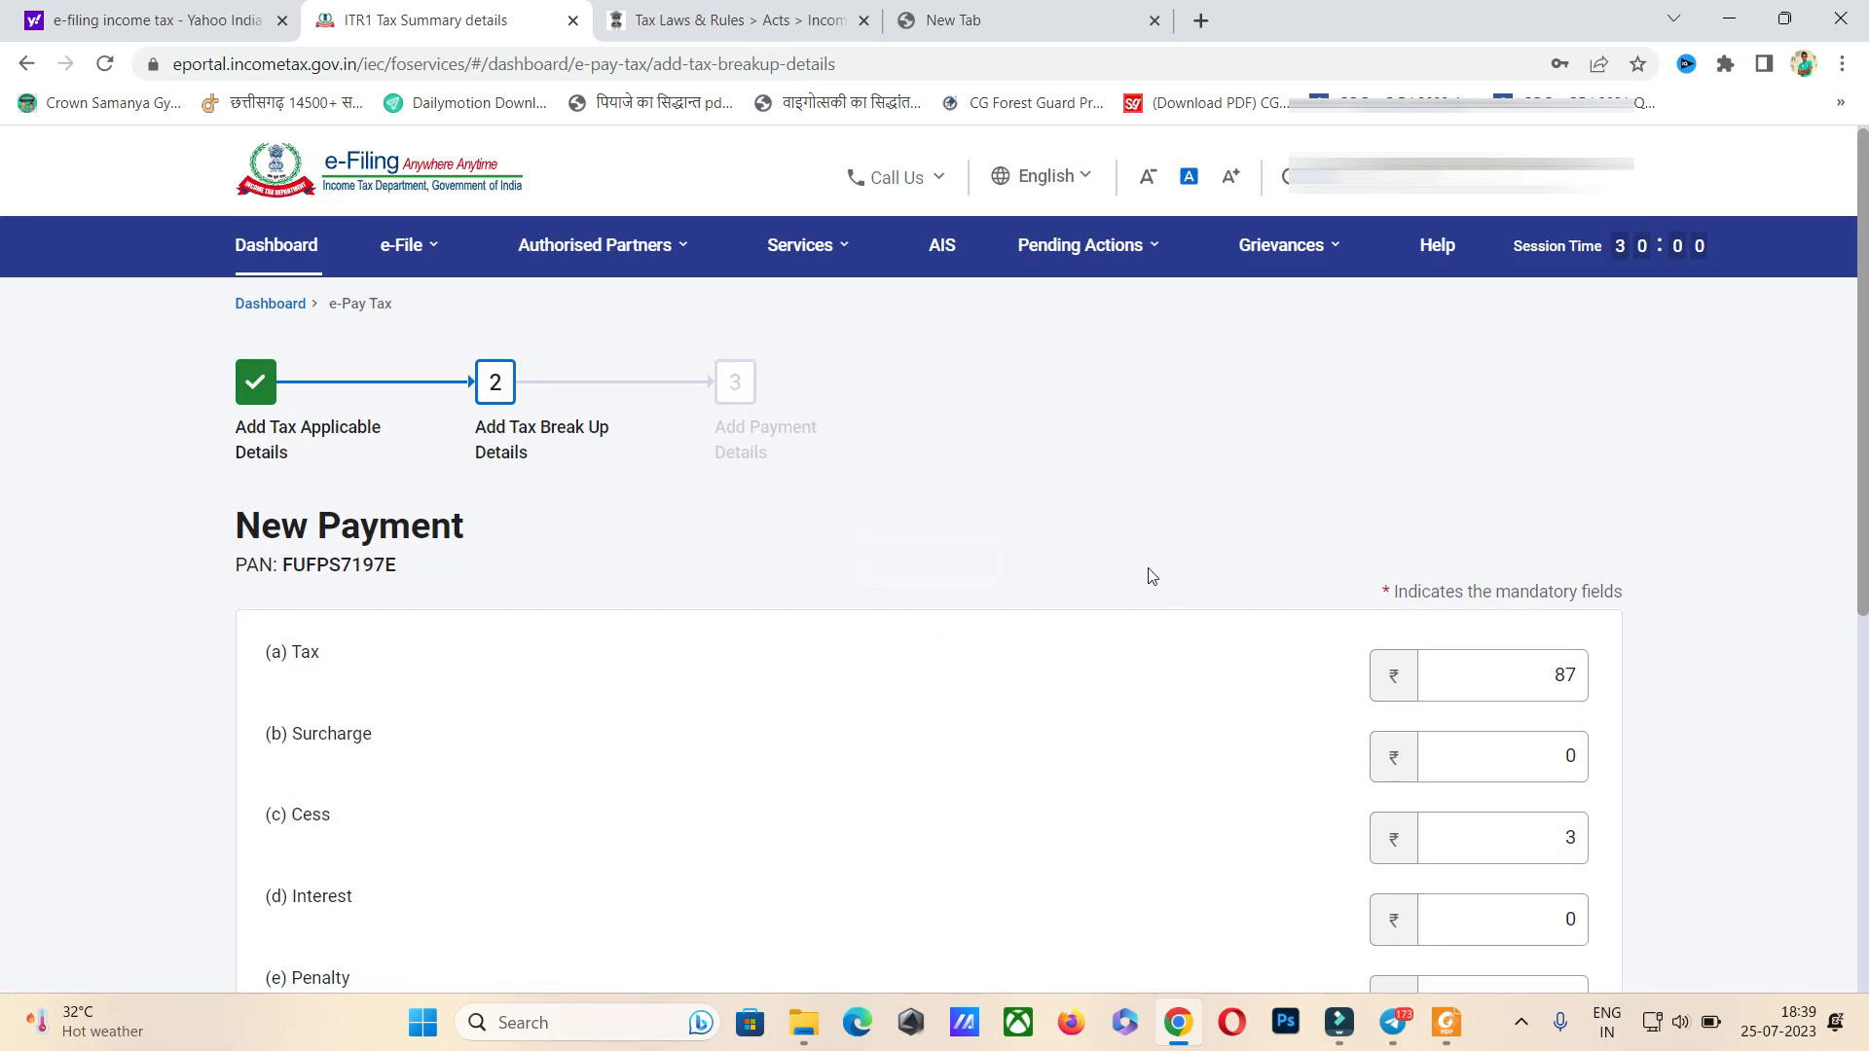
scroll(1151, 575, down, 3)
scroll(1604, 556, down, 3)
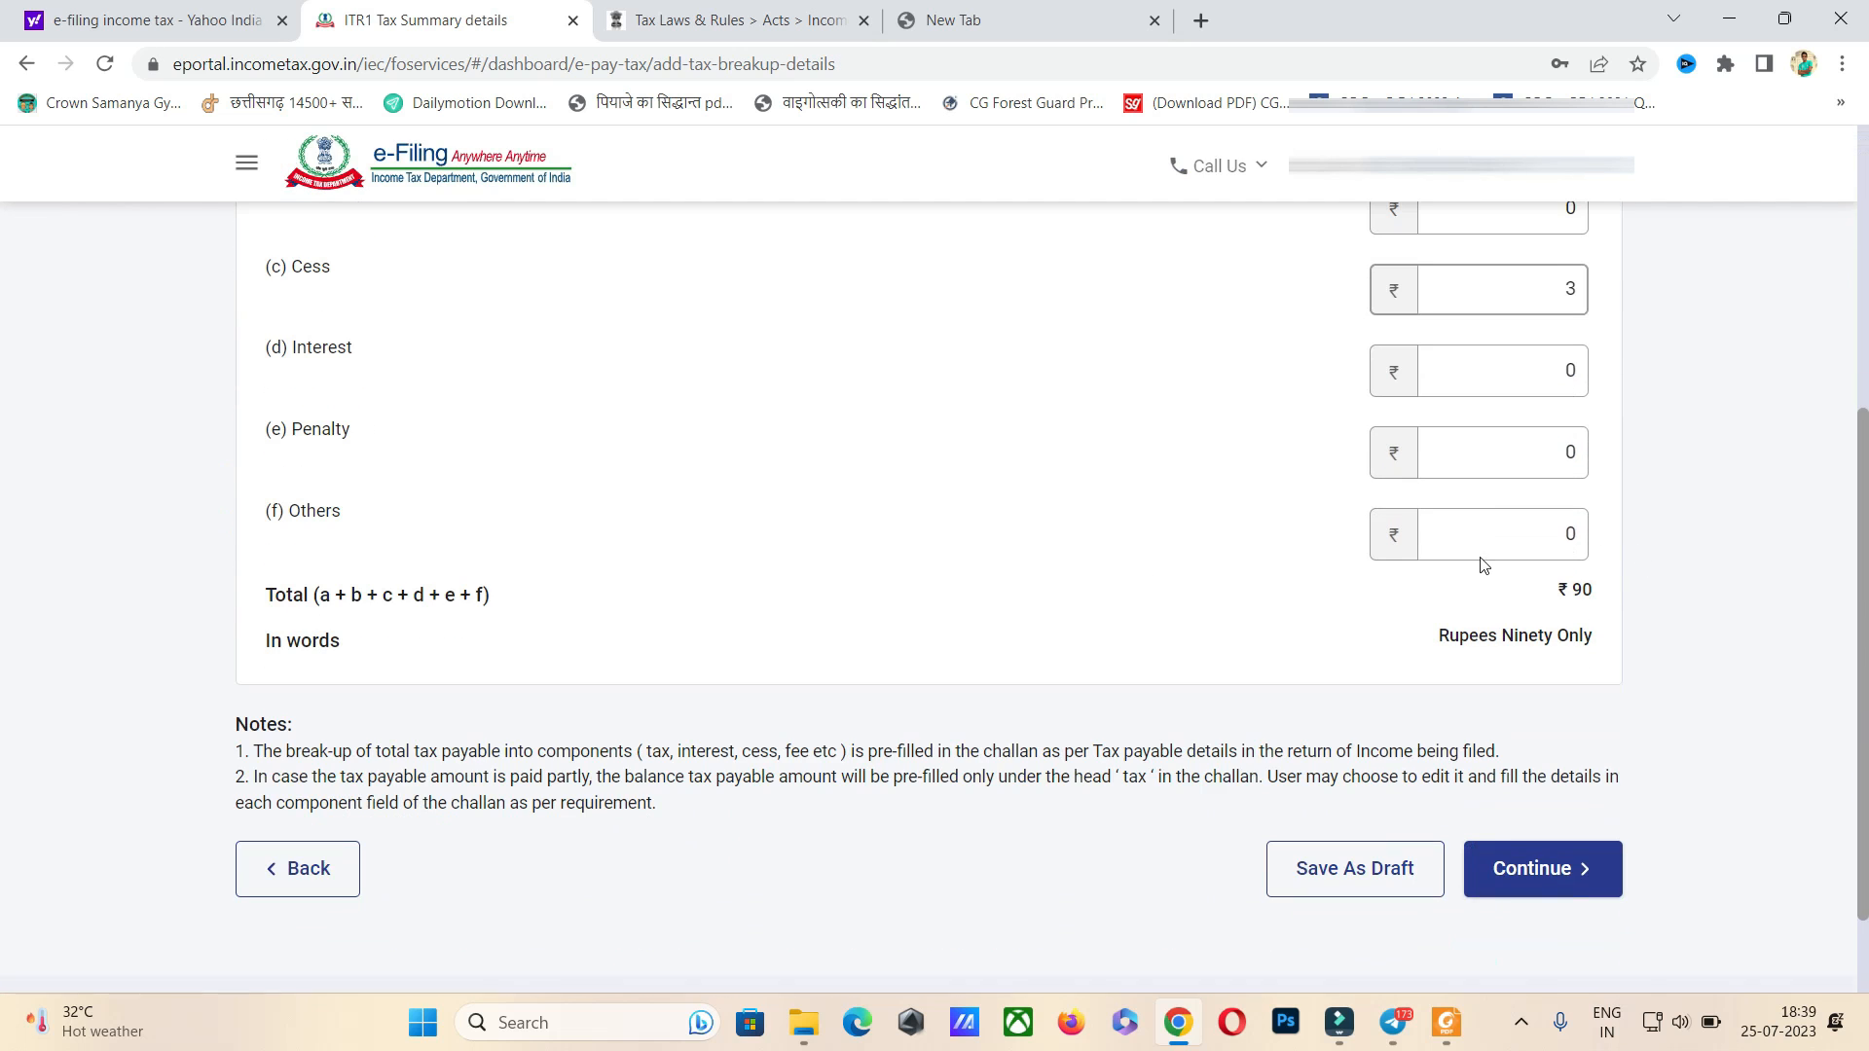
click(1553, 878)
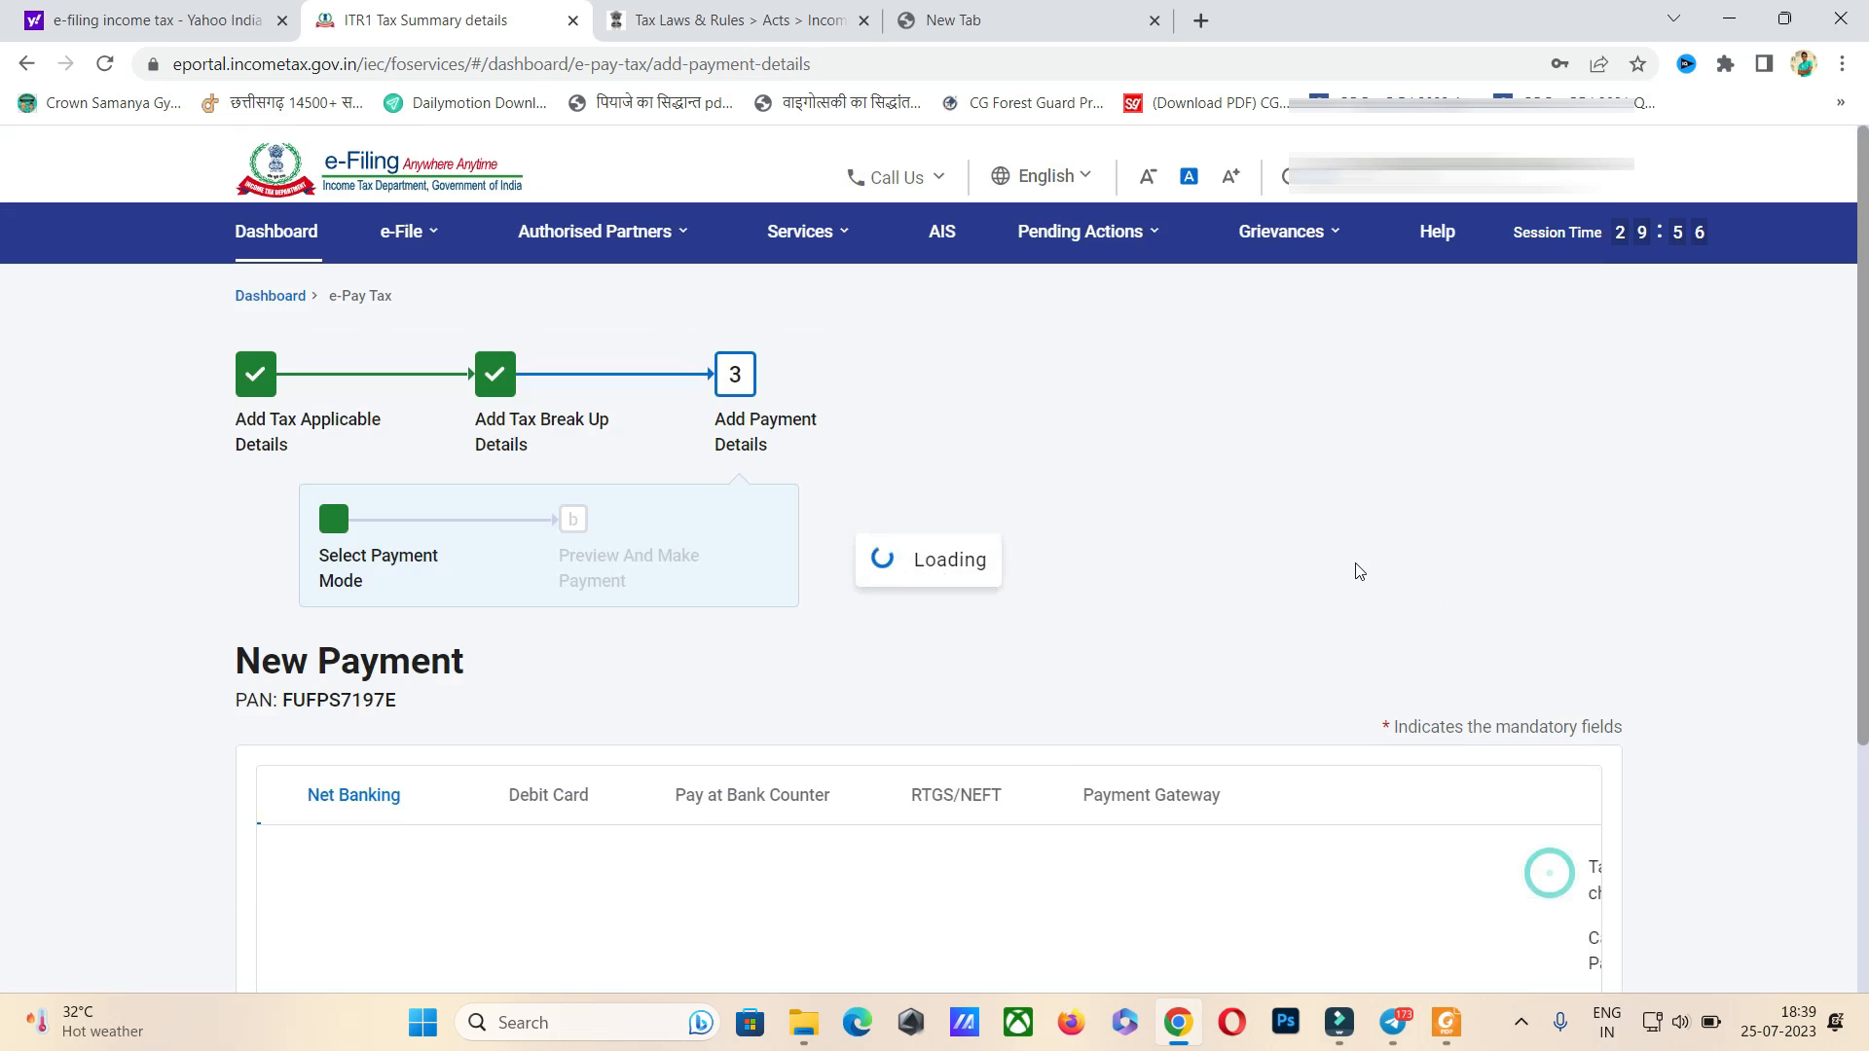
- Select State Bank Of India net banking as the payment mode and continue to the payment preview
scroll(1266, 628, down, 3)
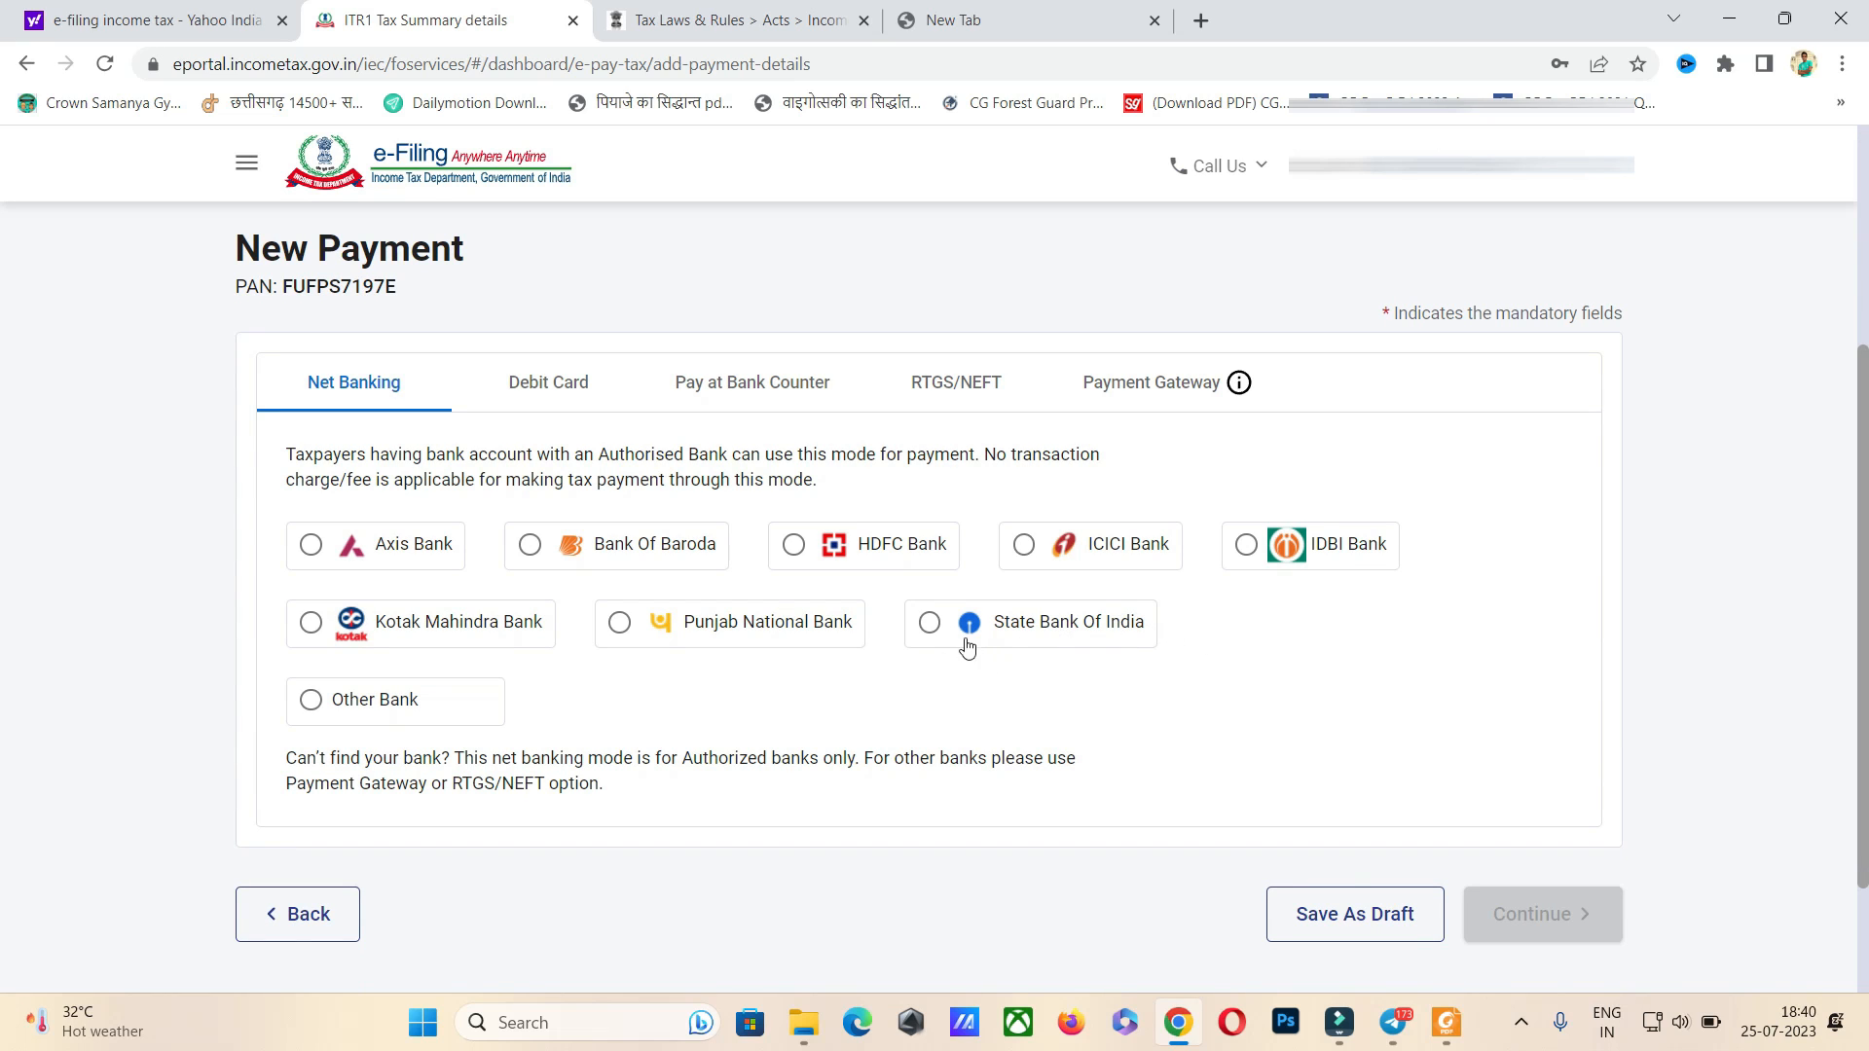
click(930, 631)
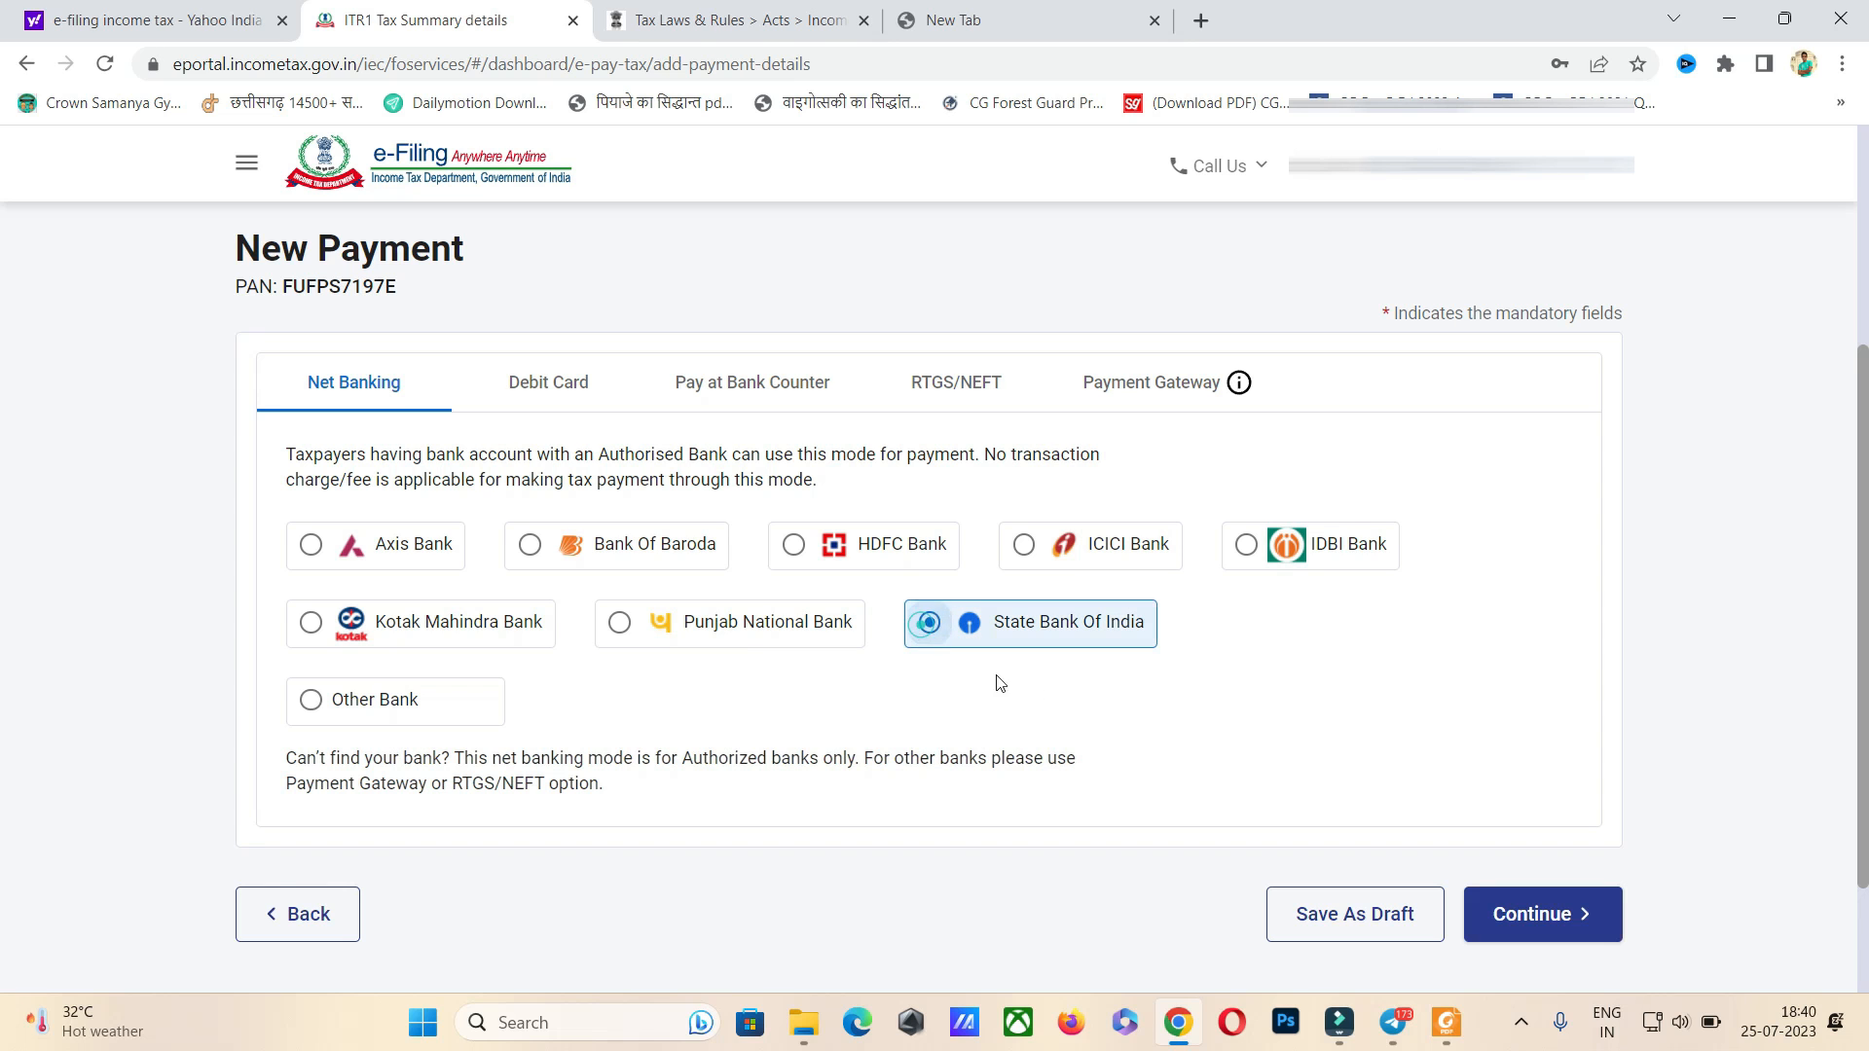
click(1537, 915)
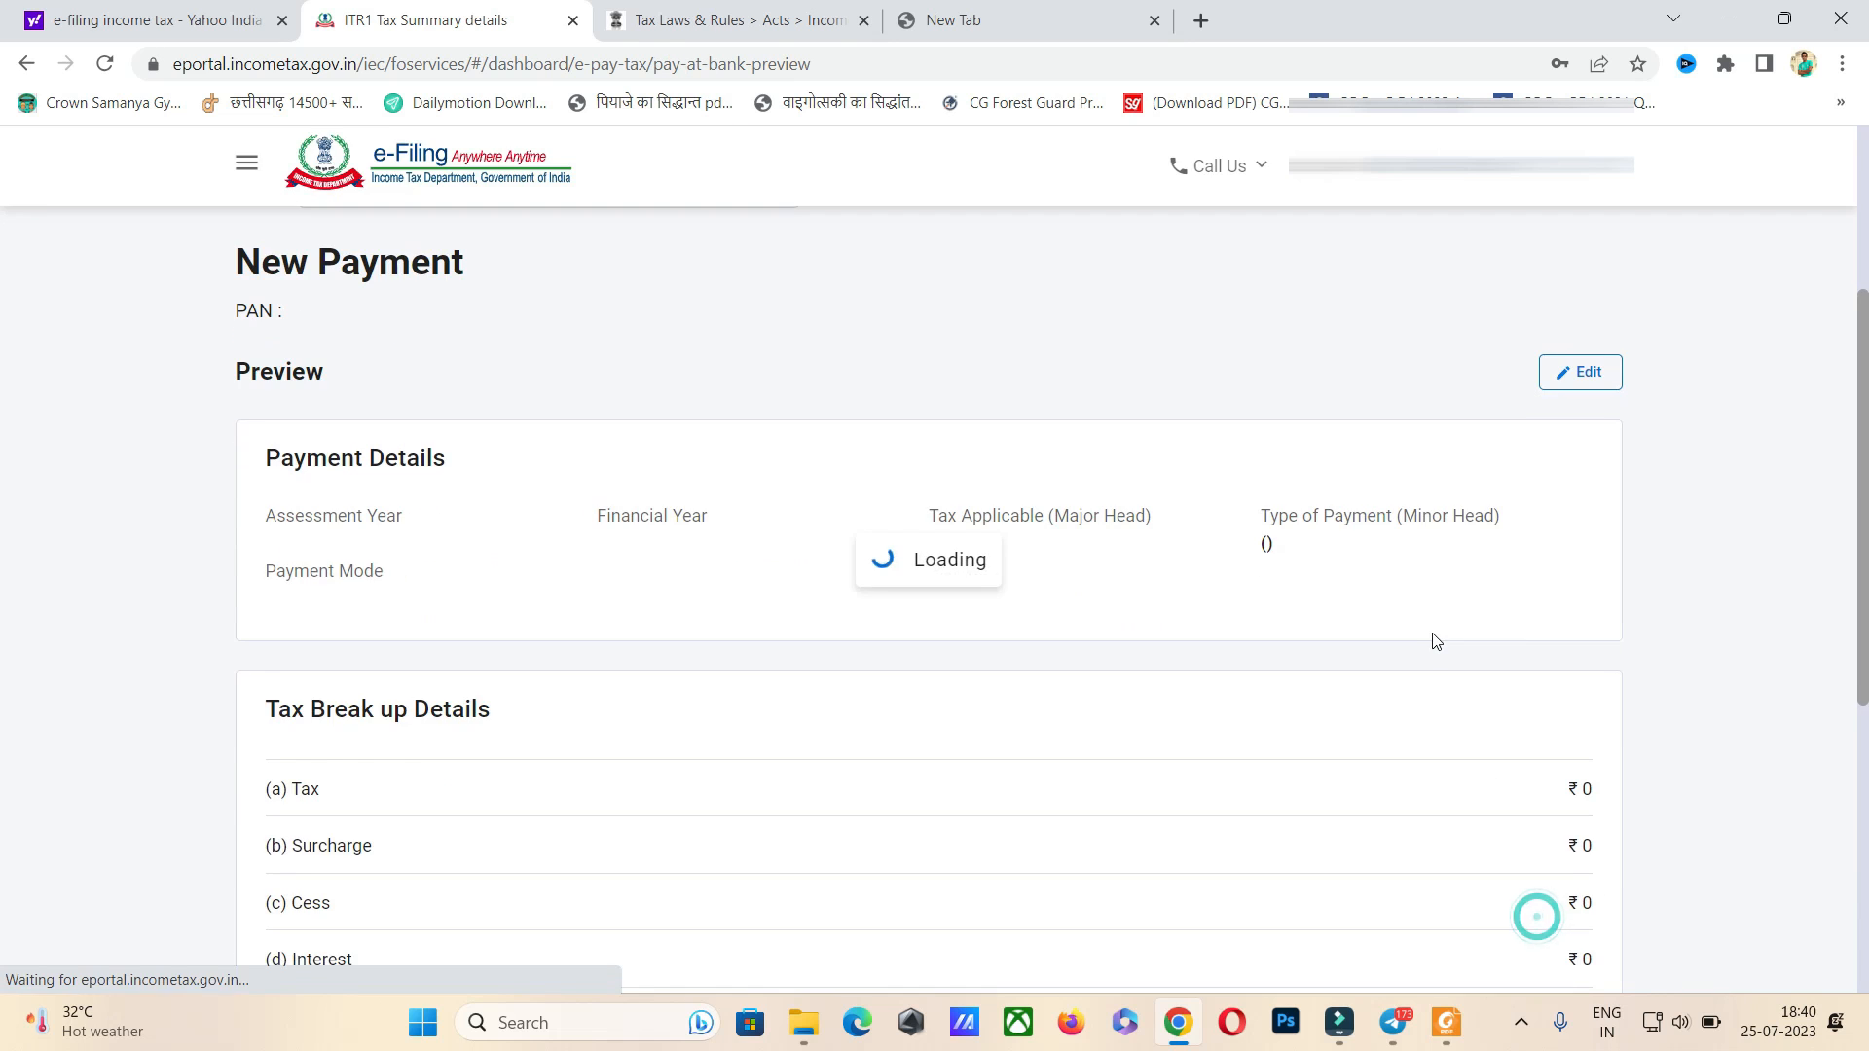
- Pay from the preview, agree to the terms and conditions, submit to the bank, and activate the User ID field on the SBI login page
scroll(1348, 626, down, 5)
scroll(1321, 588, down, 5)
click(1510, 766)
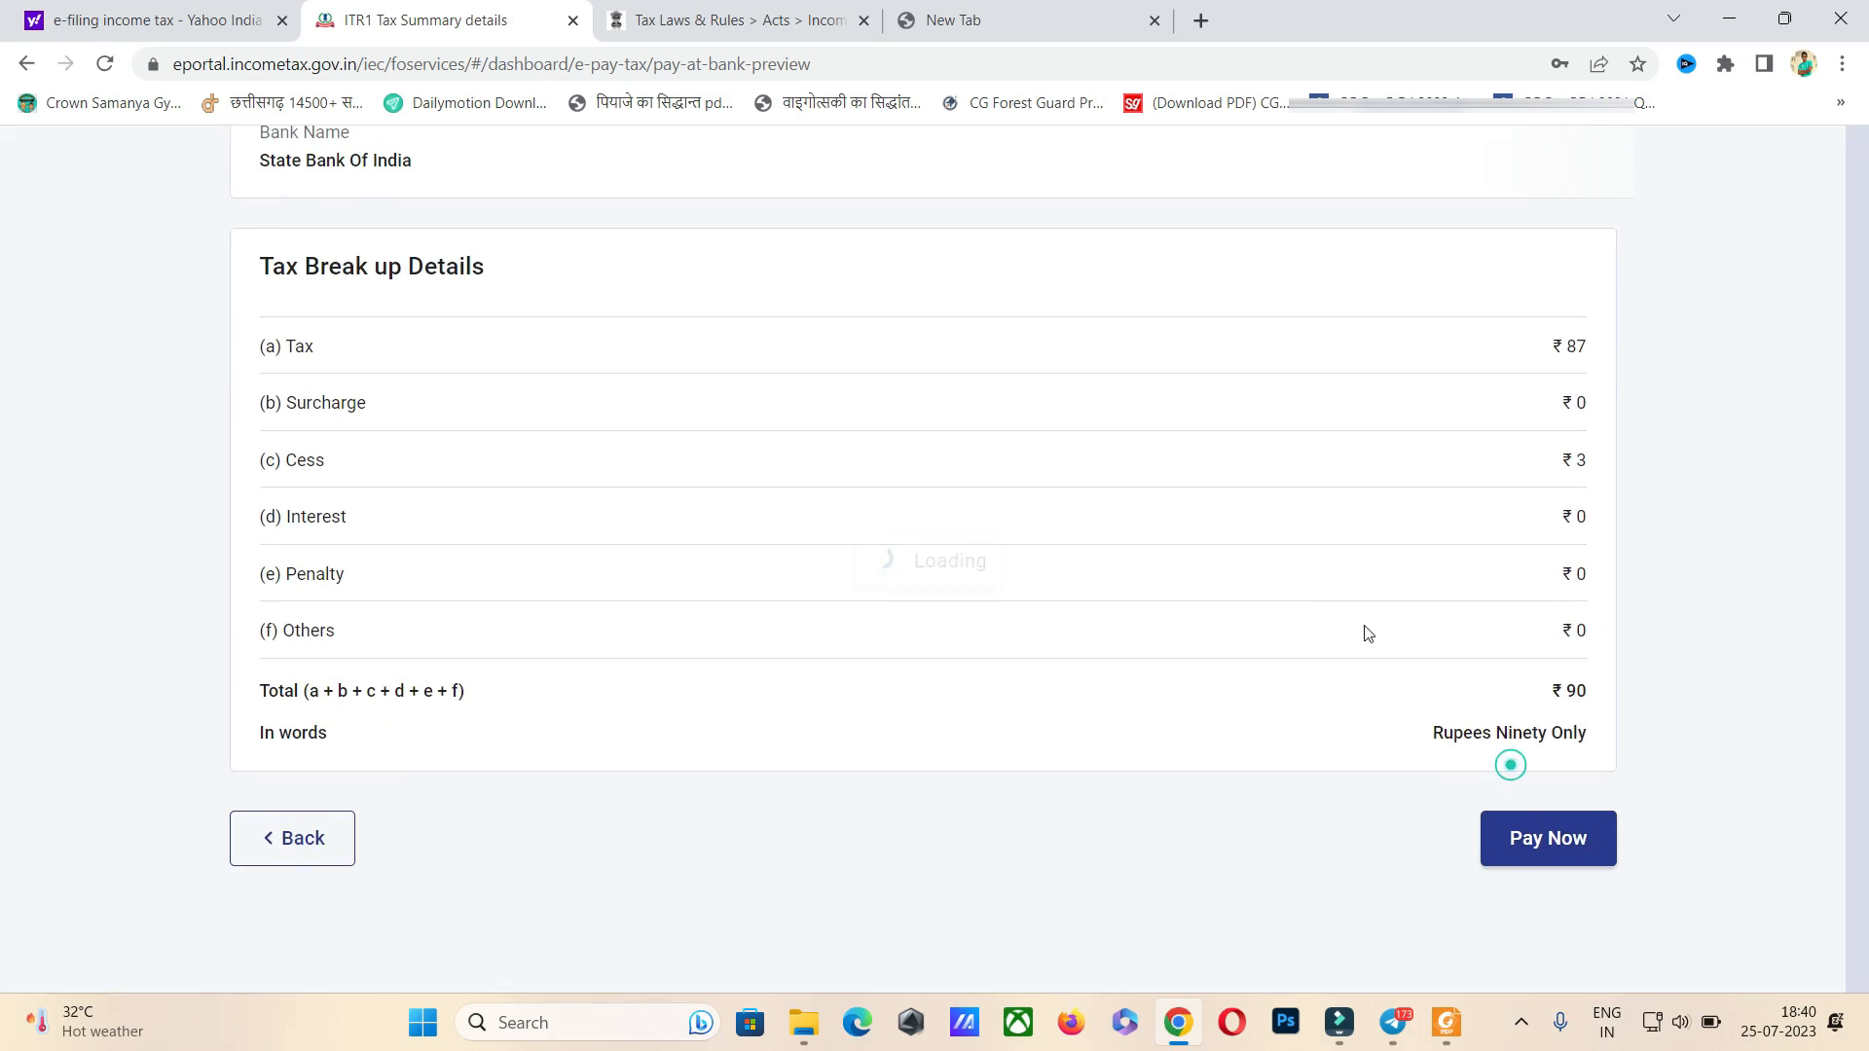
scroll(1051, 563, down, 10)
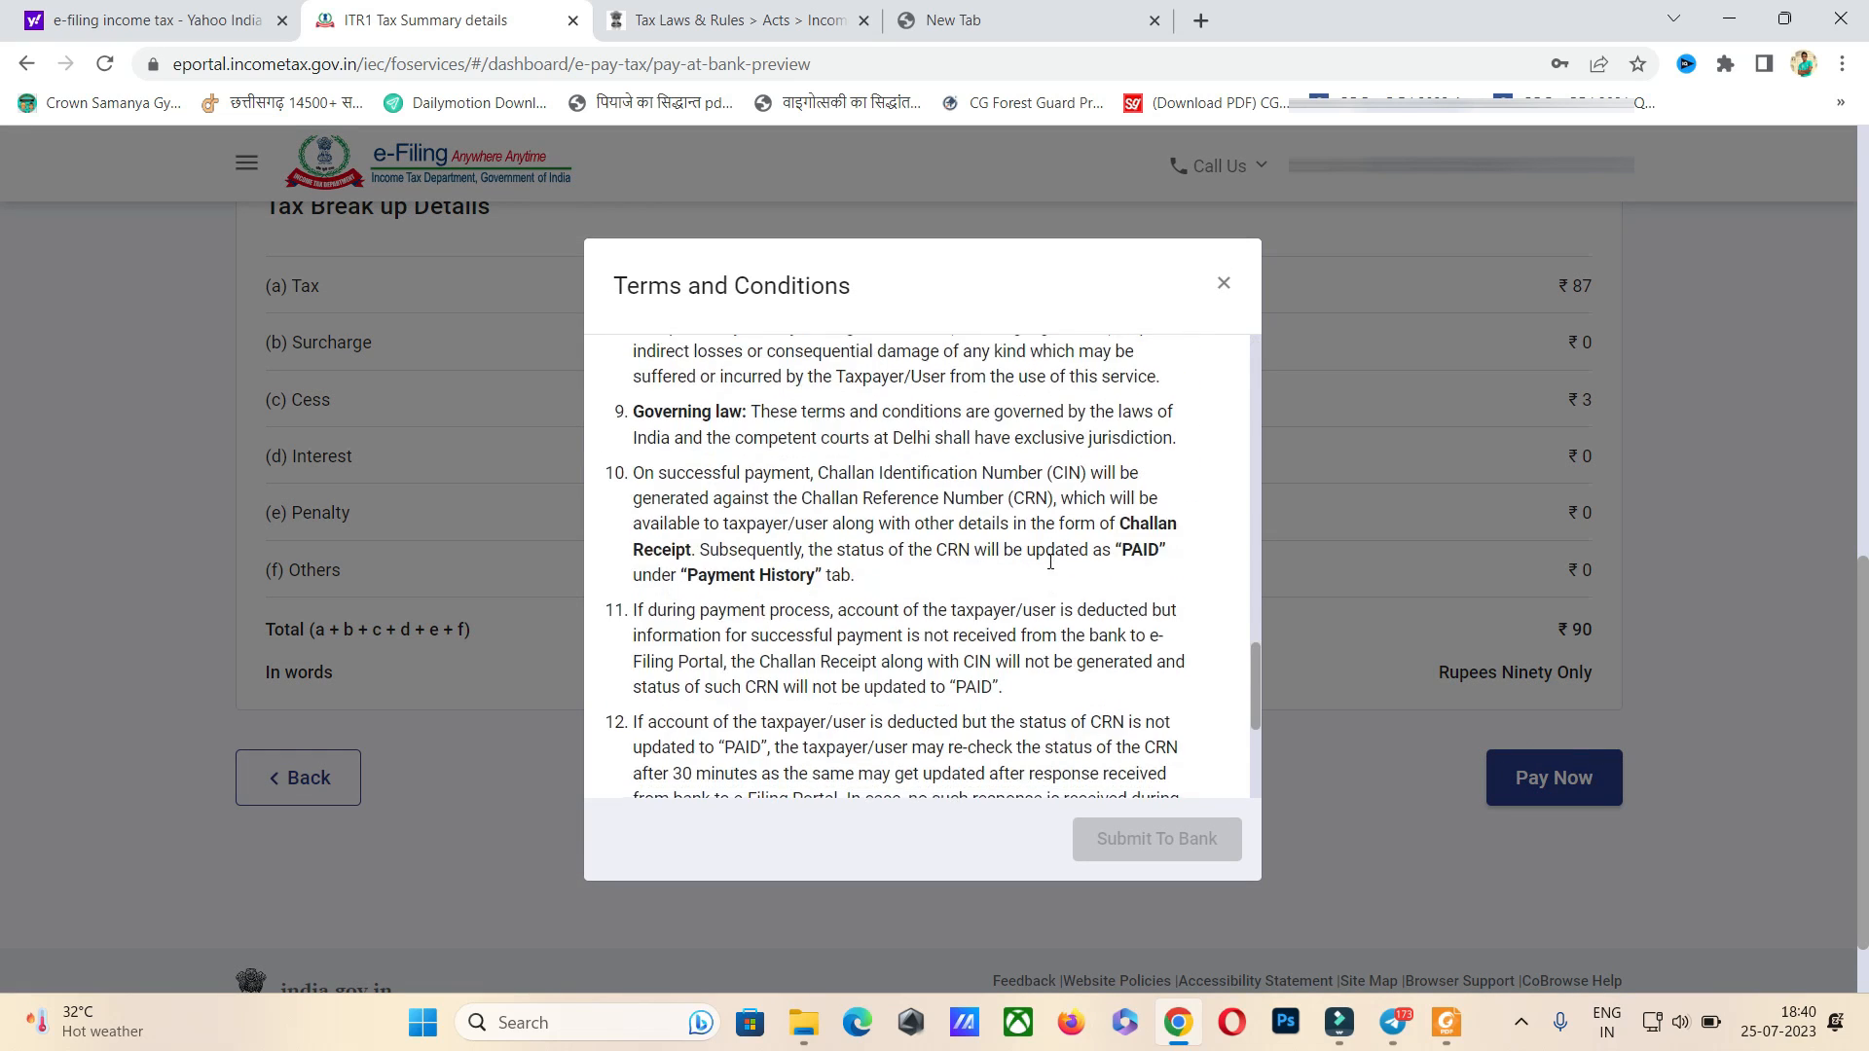
scroll(1051, 563, down, 5)
click(823, 756)
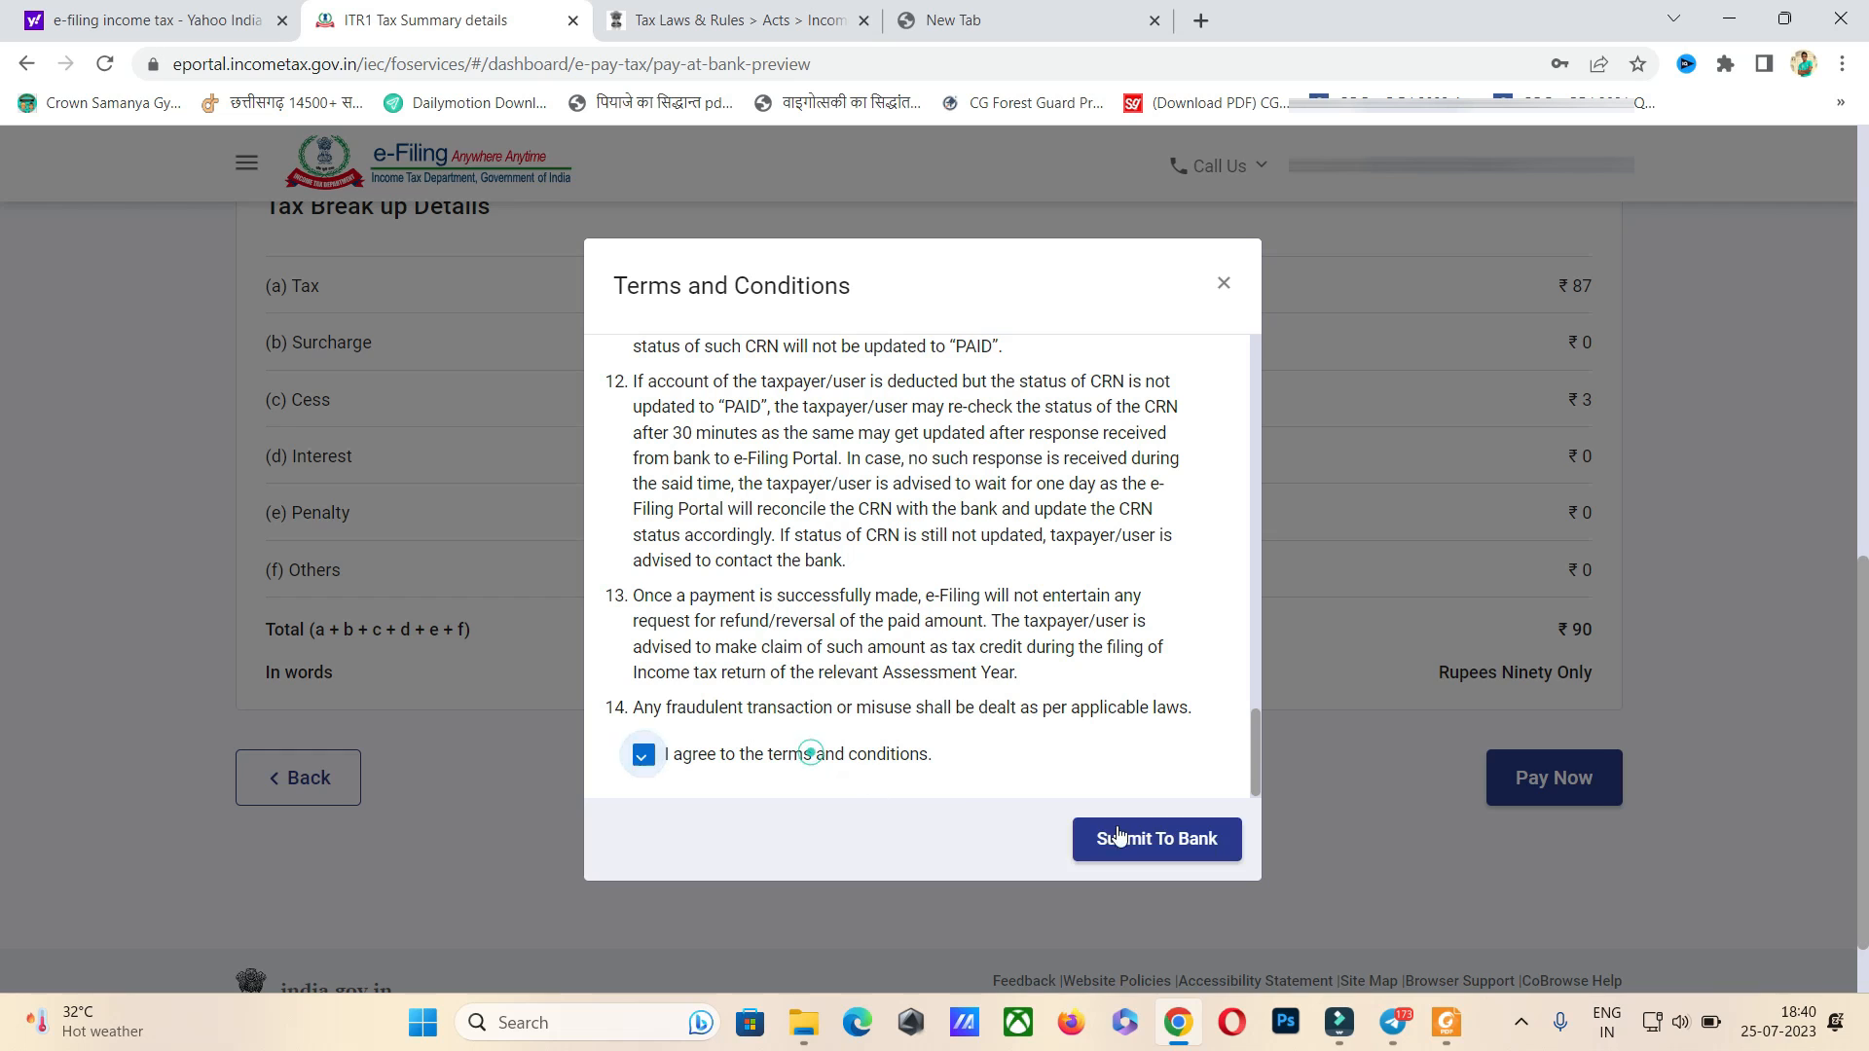
click(1200, 836)
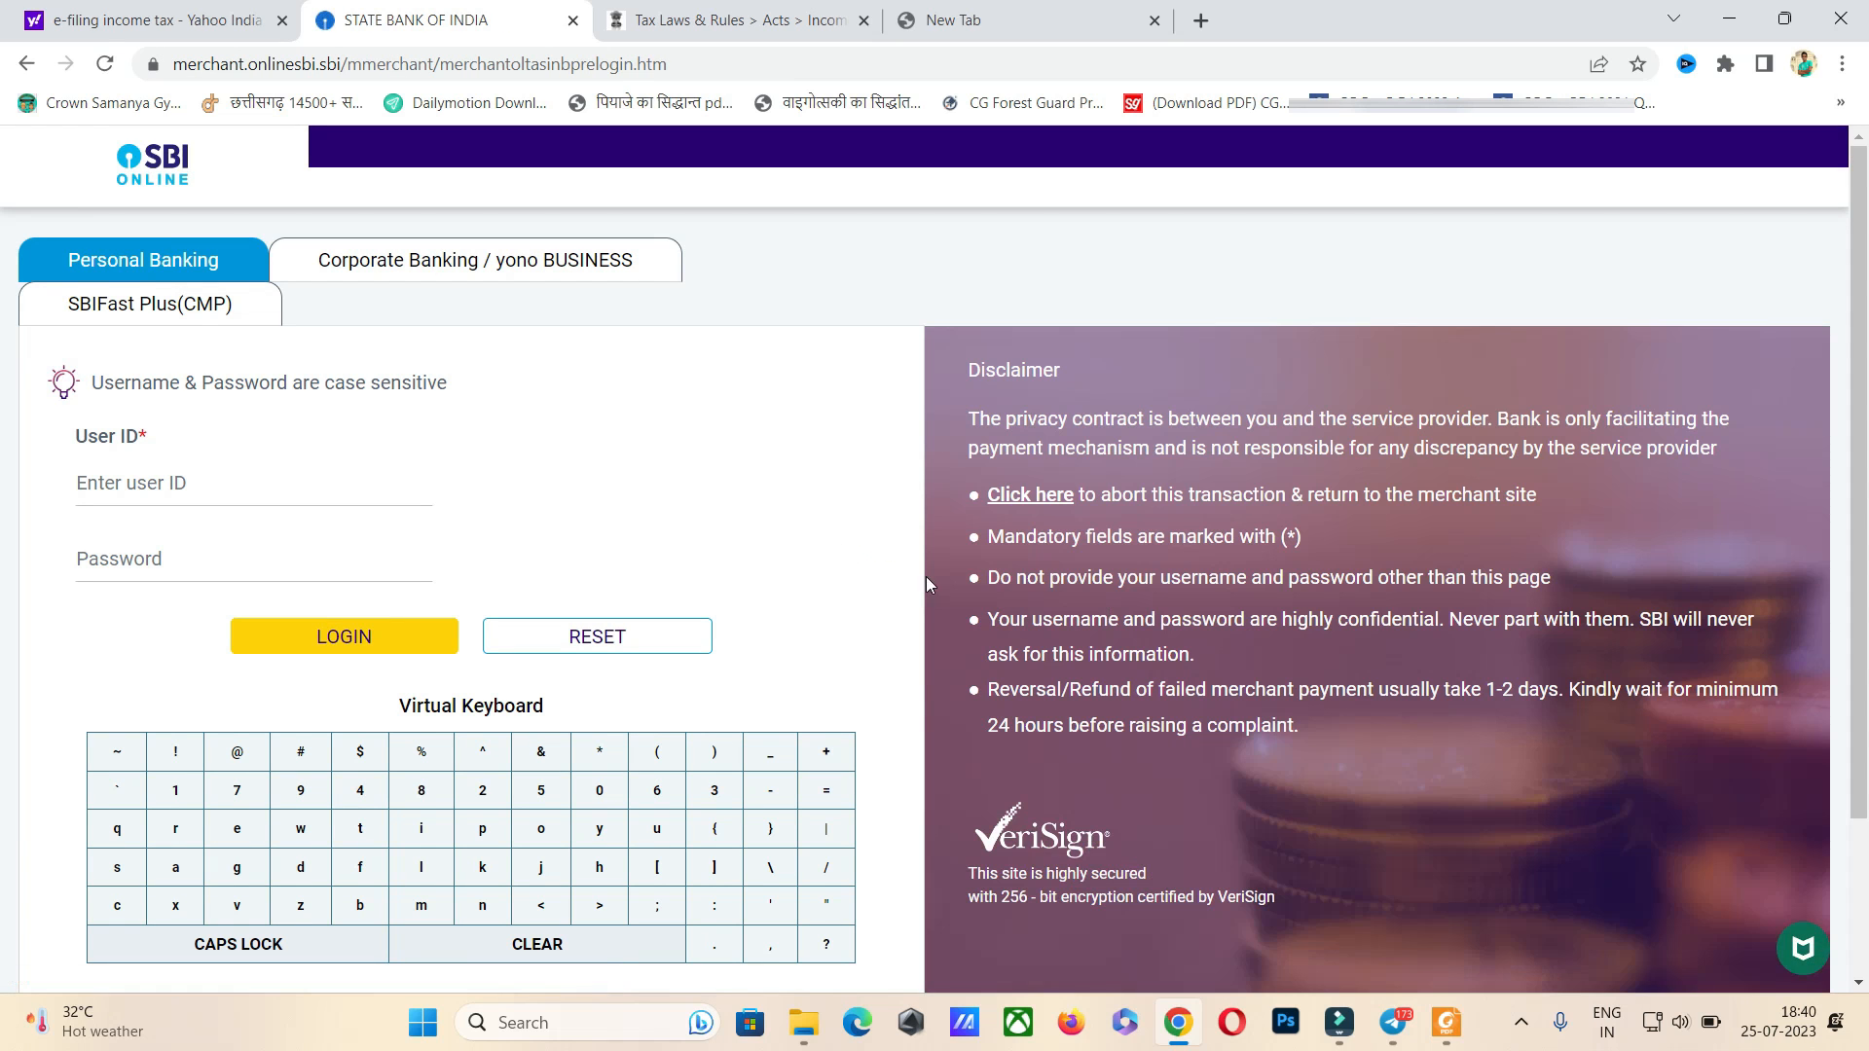
click(254, 482)
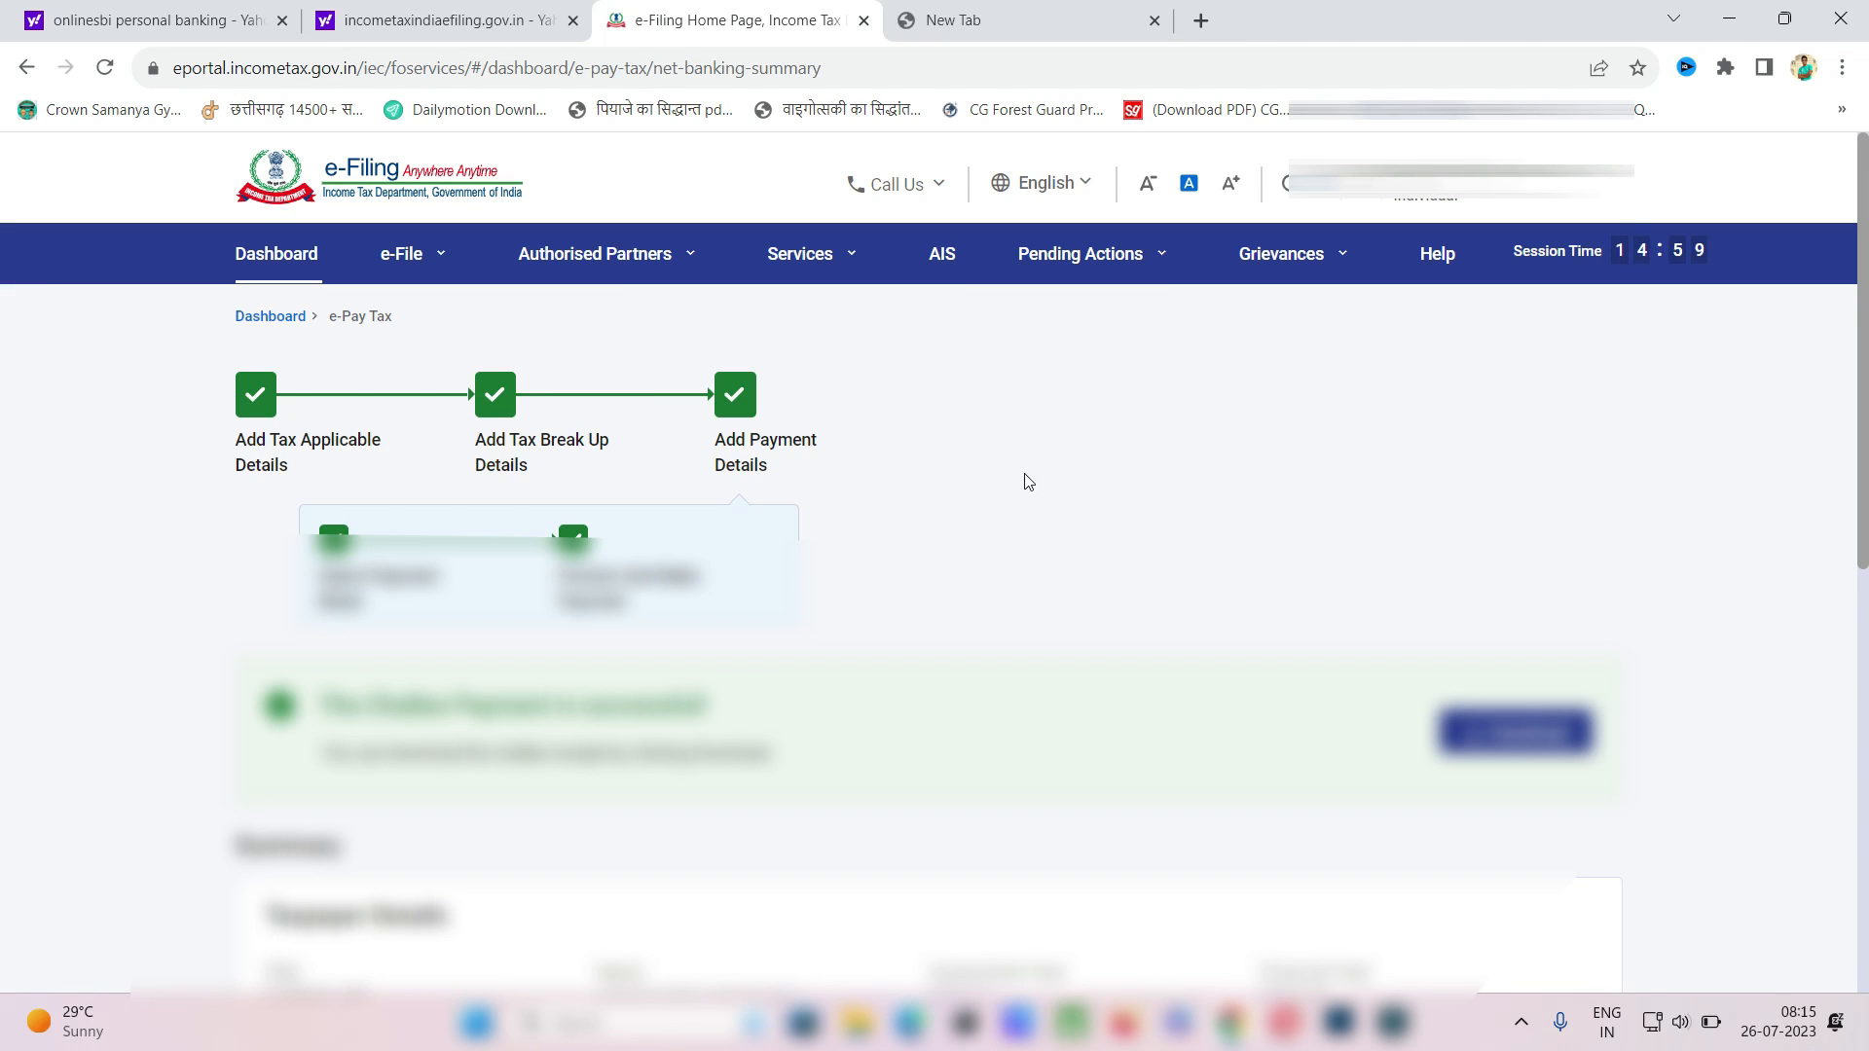
- Download the challan receipt for the completed payment and open the browser's list of downloads
scroll(1027, 447, down, 3)
click(1562, 435)
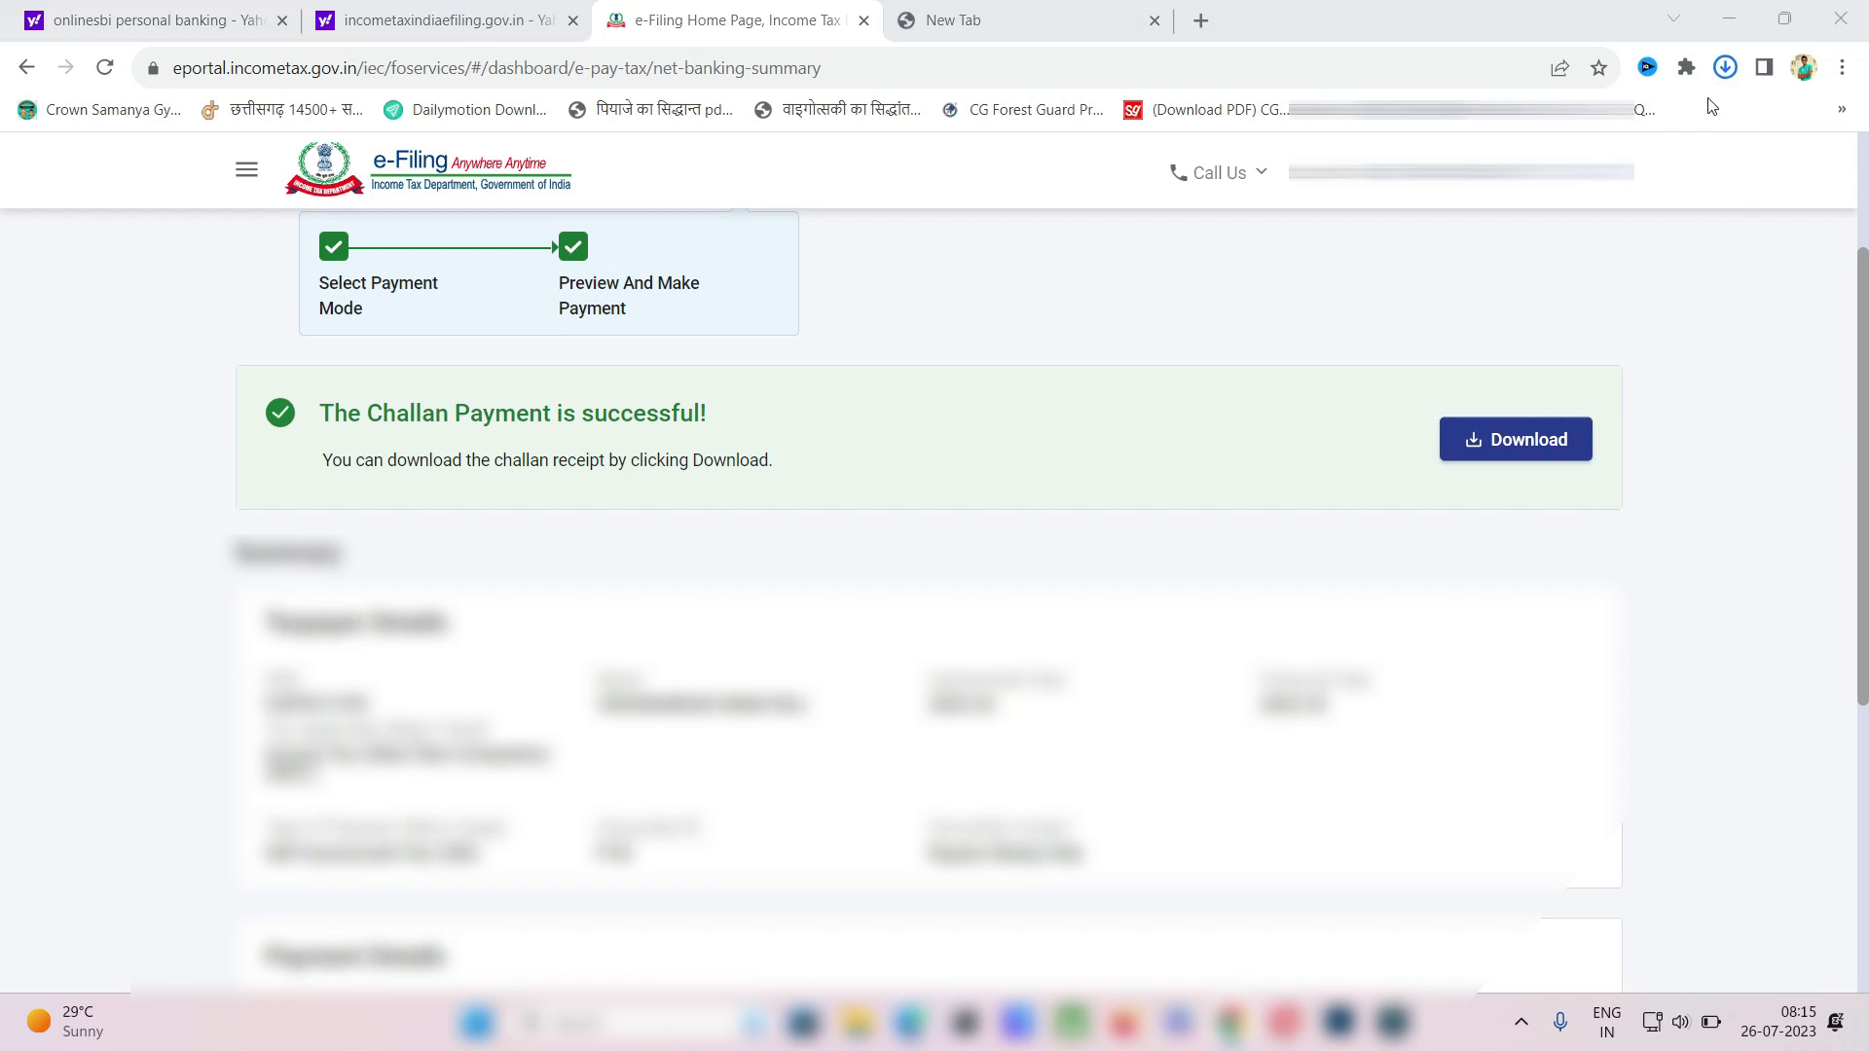
click(1725, 70)
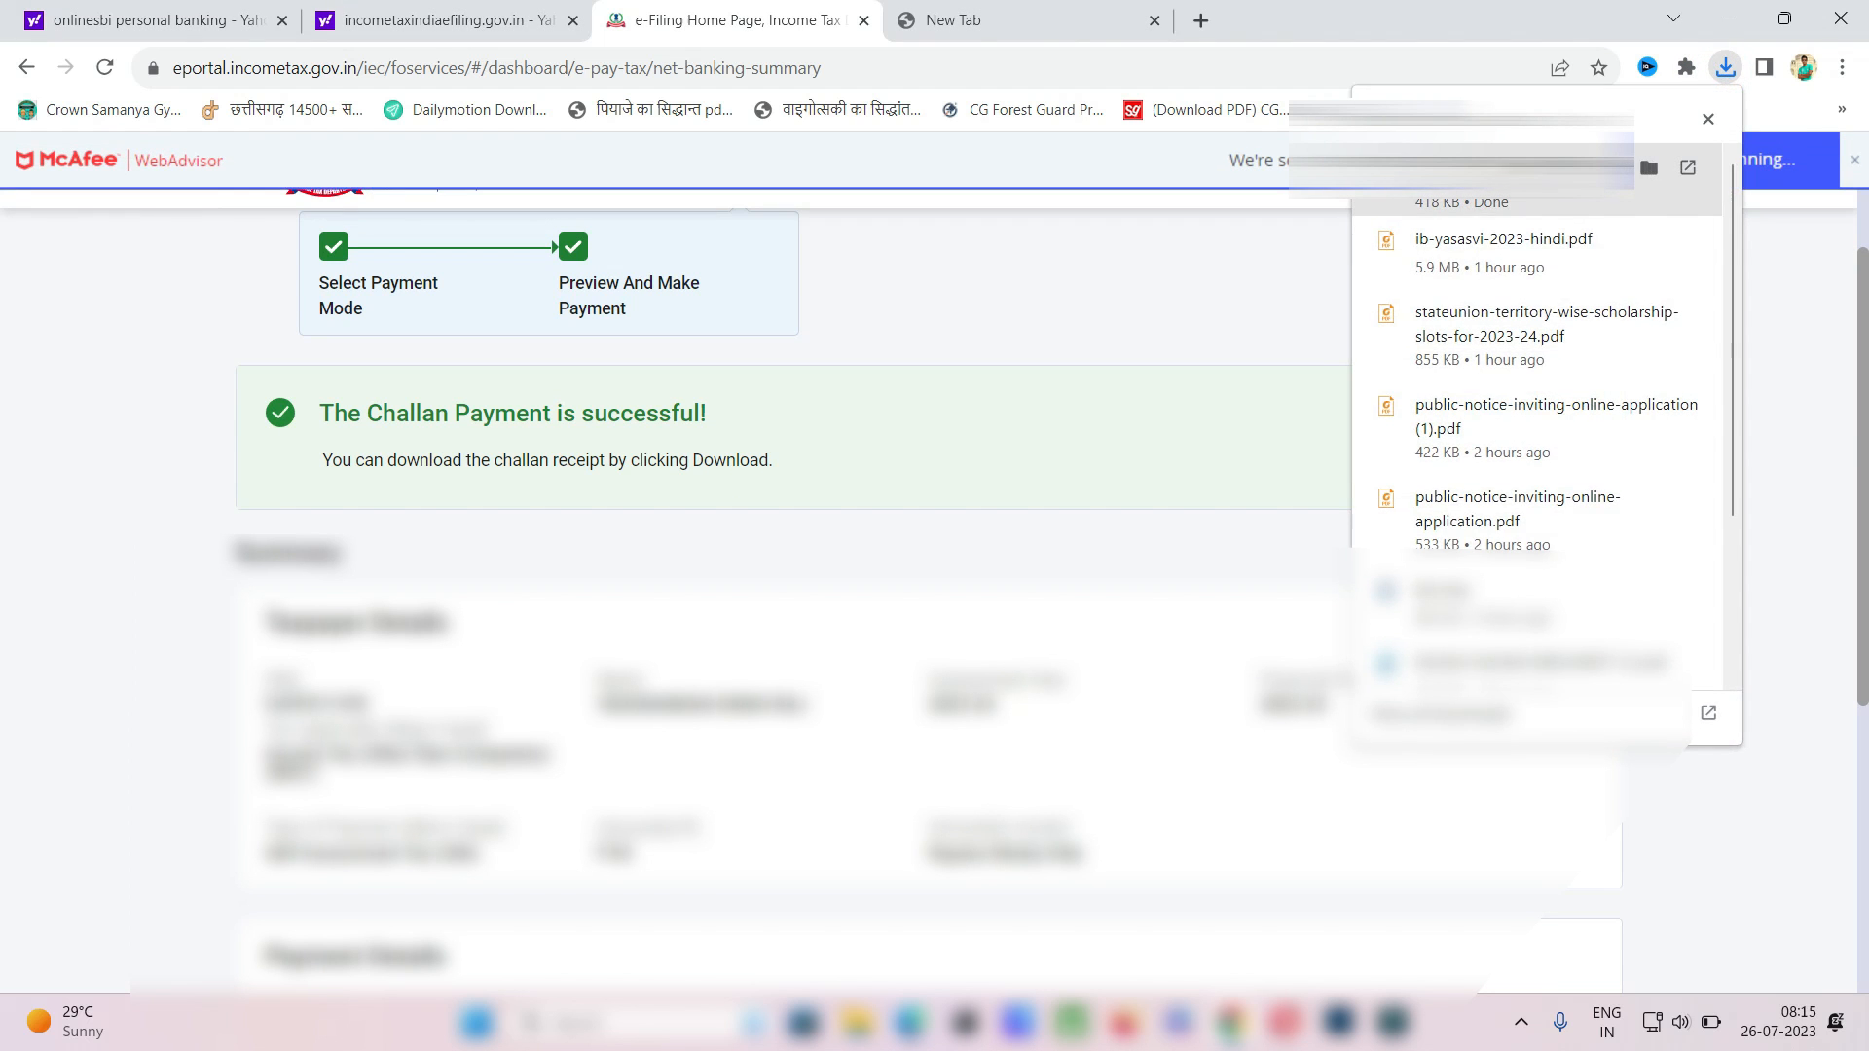
- Open the downloaded challan receipt PDF and review its payment details and tax break-up
click(1519, 190)
scroll(1071, 535, down, 10)
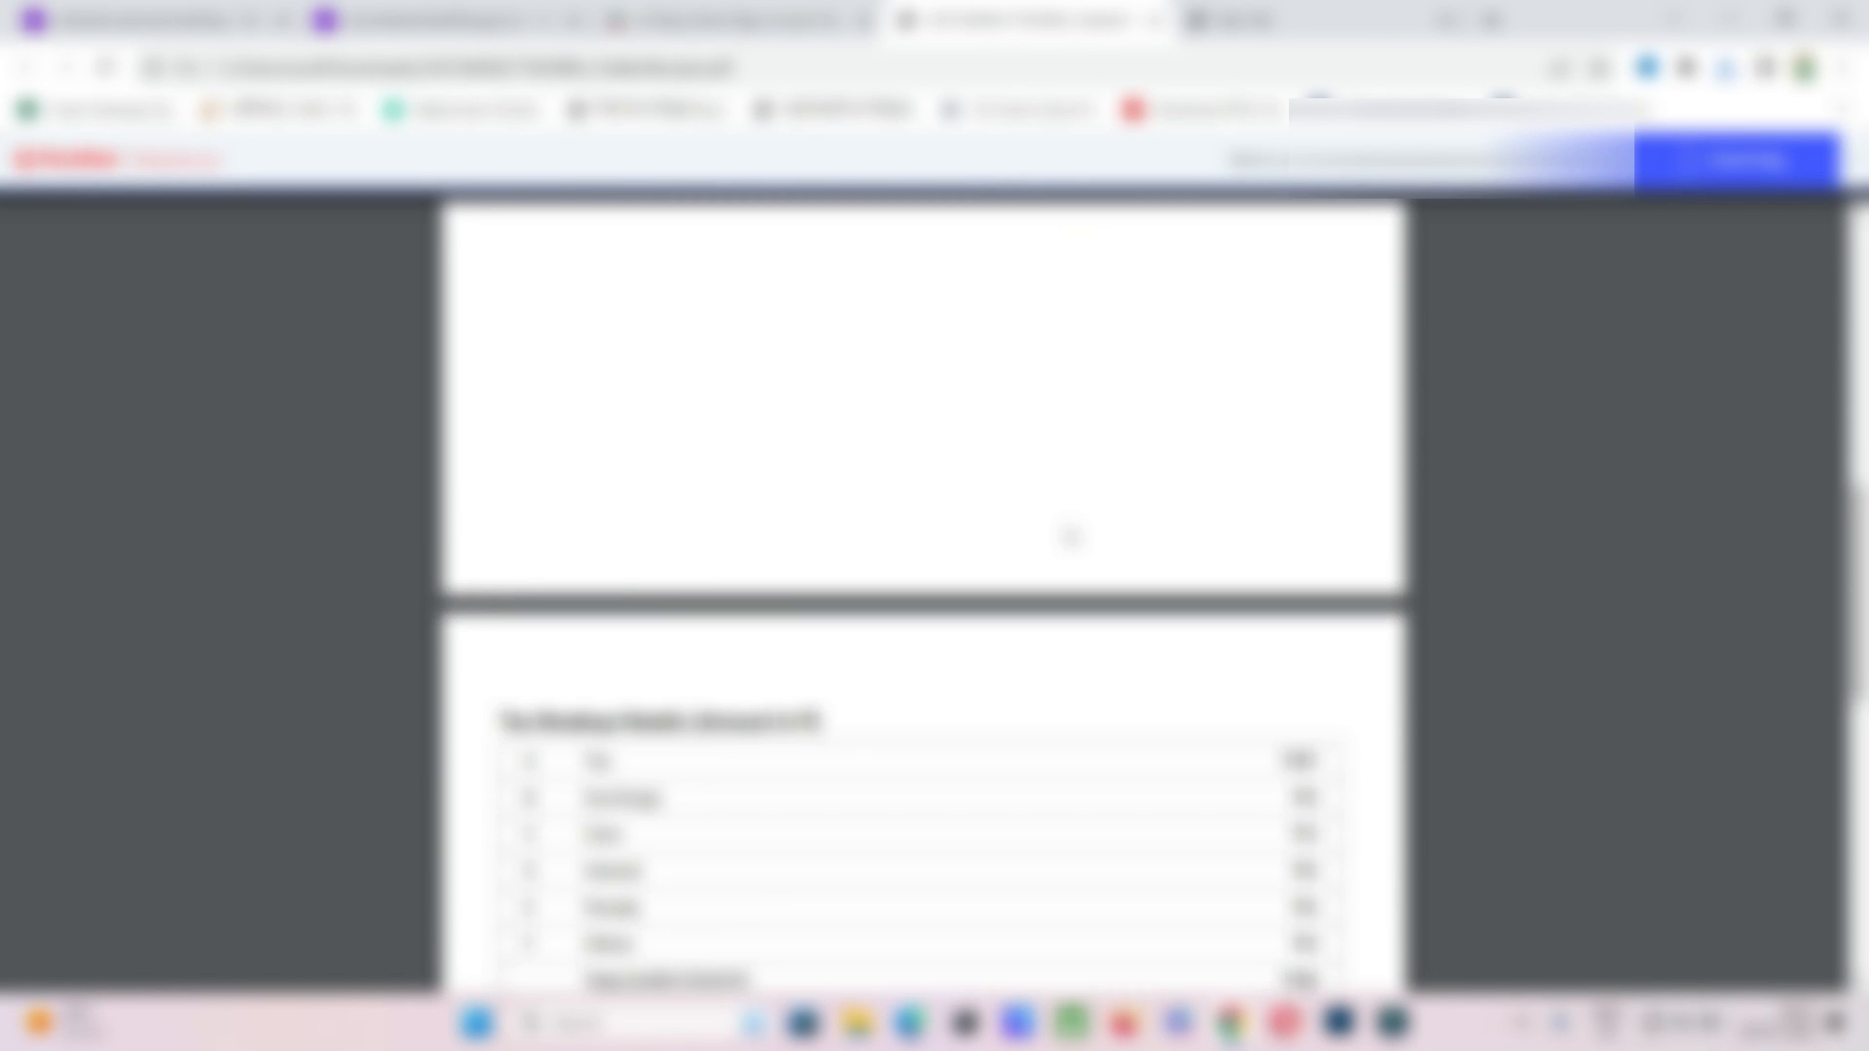
scroll(1071, 537, up, 10)
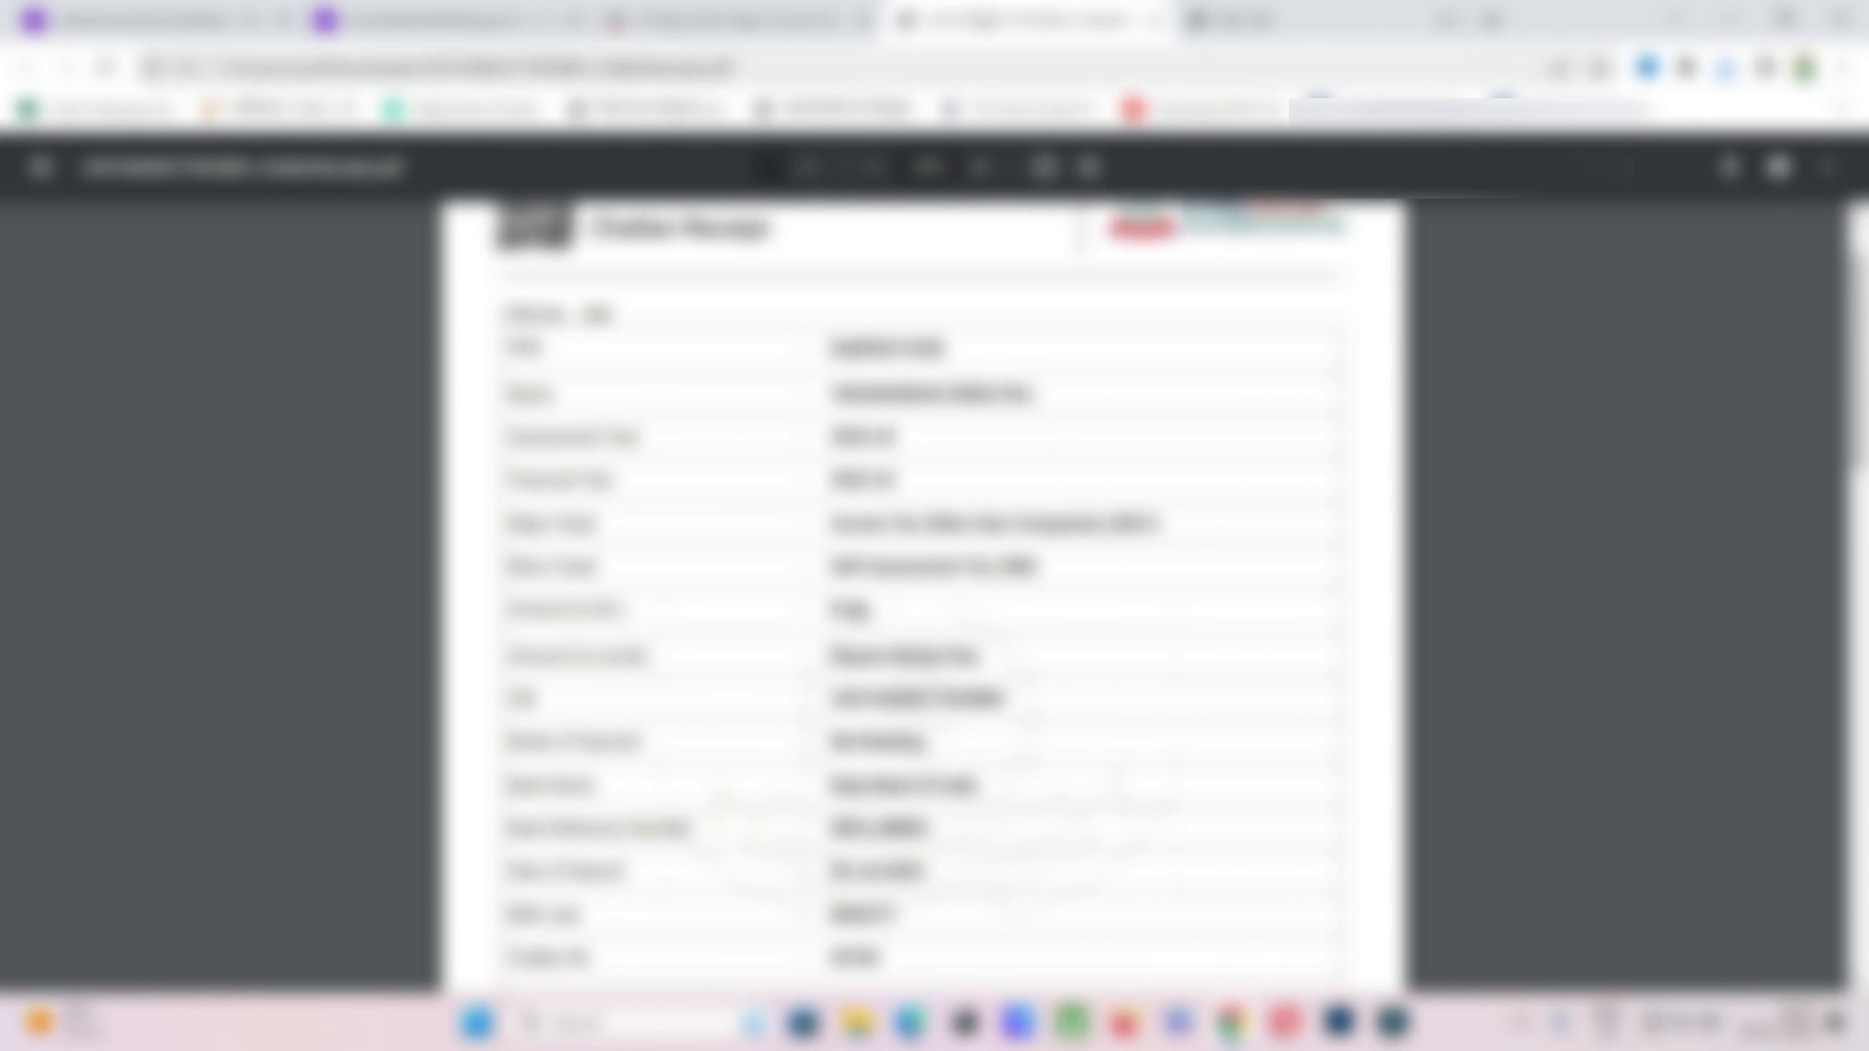
- Switch back to the e-Filing page, go back to return filing from the payment summary, and continue to the return preview
click(740, 20)
scroll(1177, 409, down, 5)
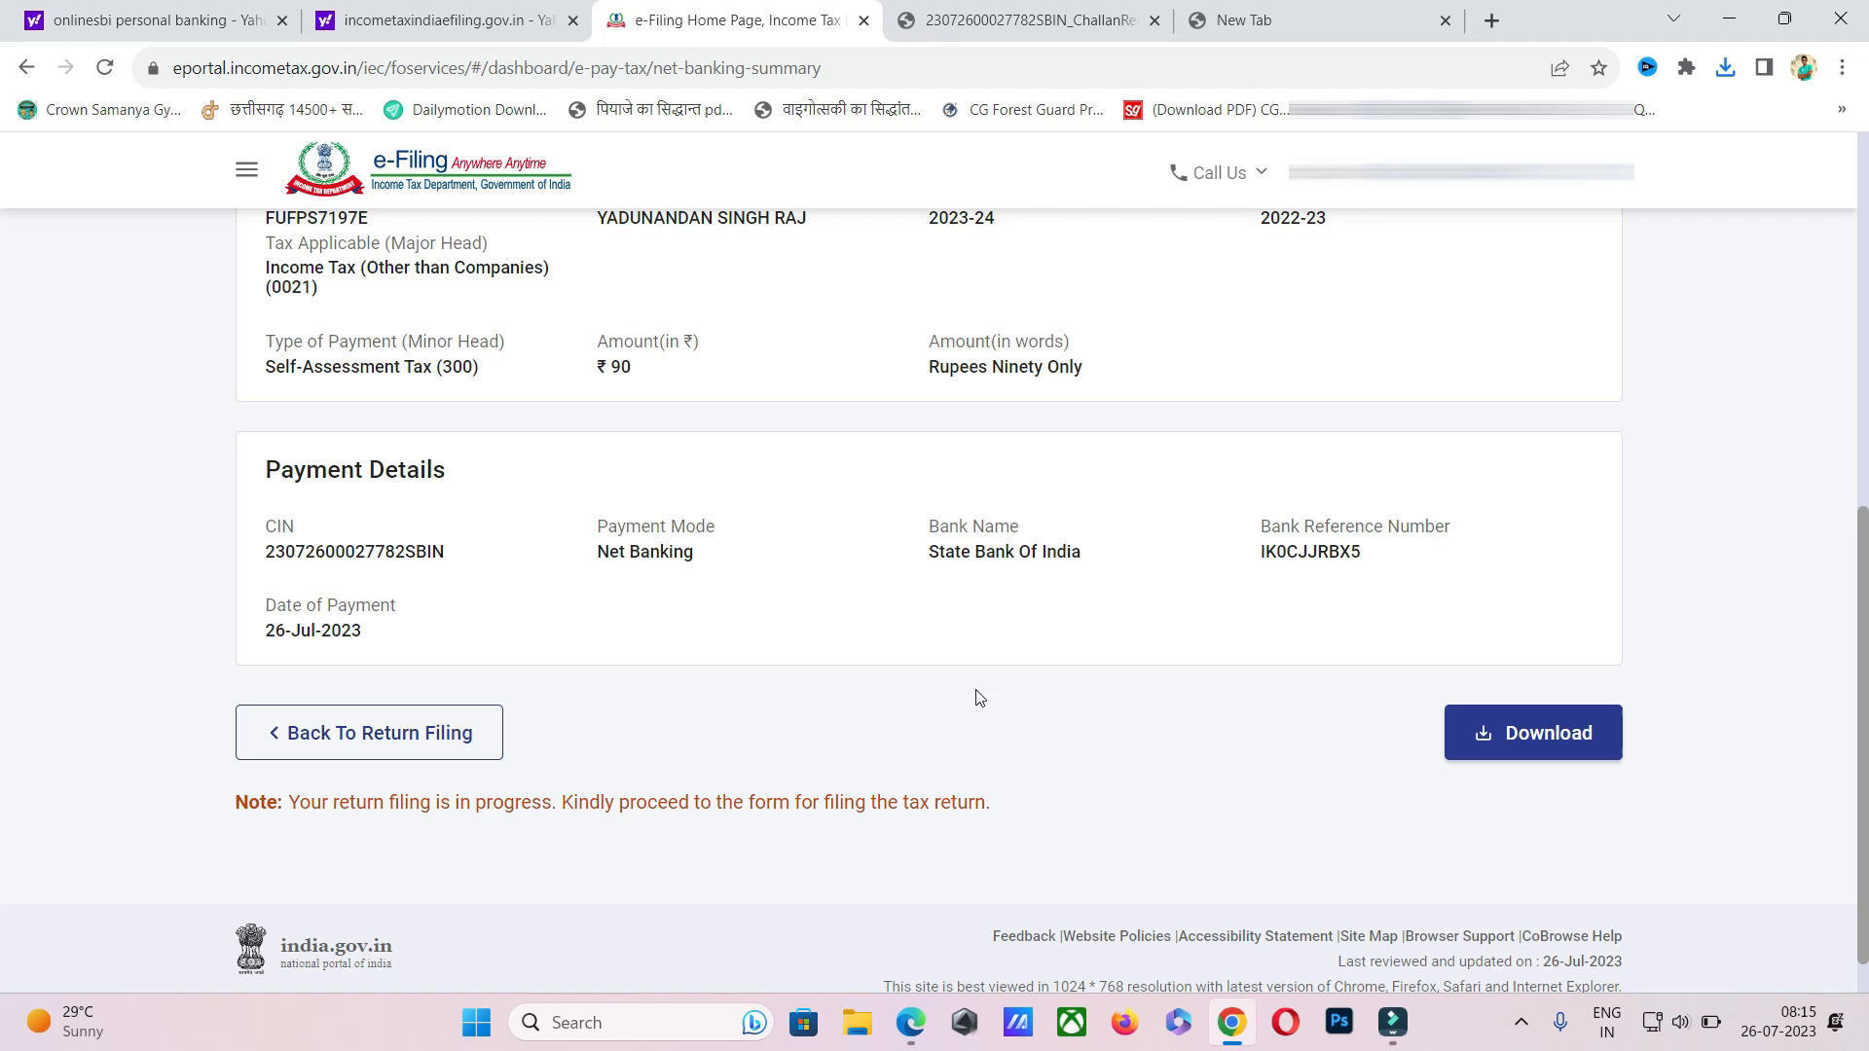
scroll(767, 643, down, 1)
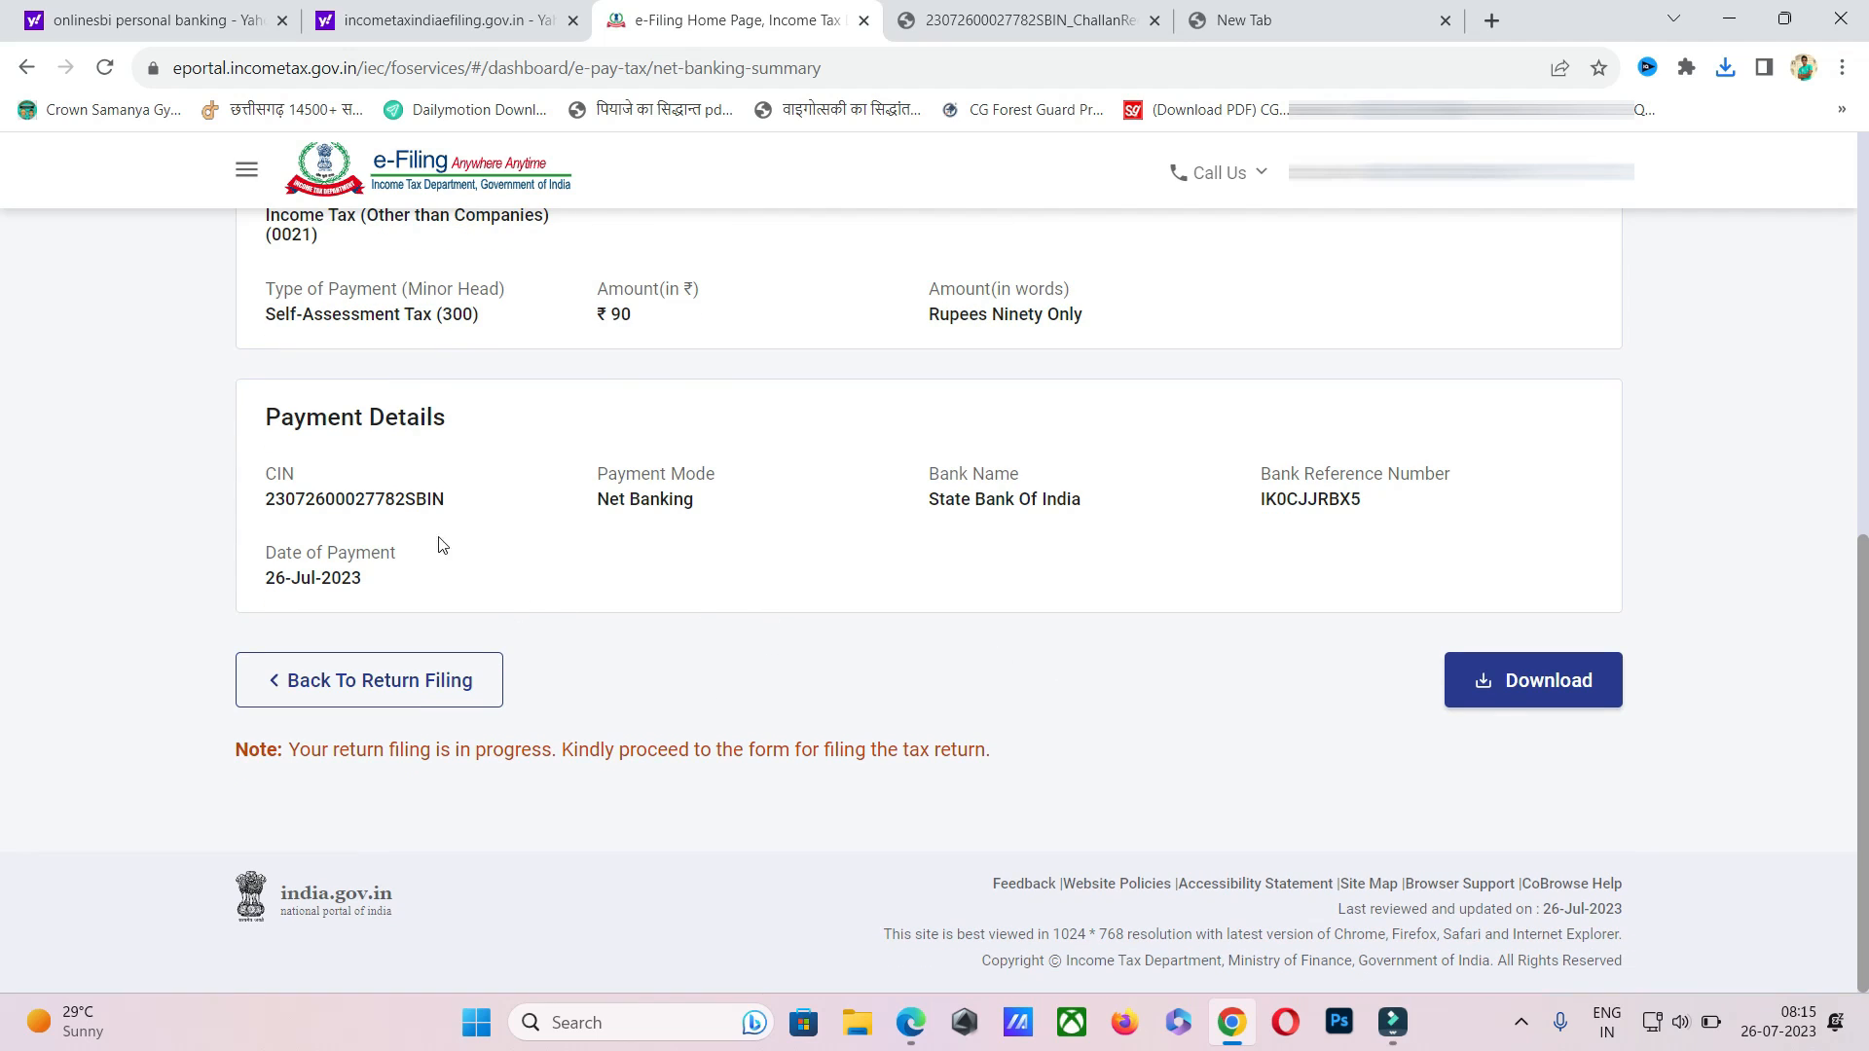
click(440, 687)
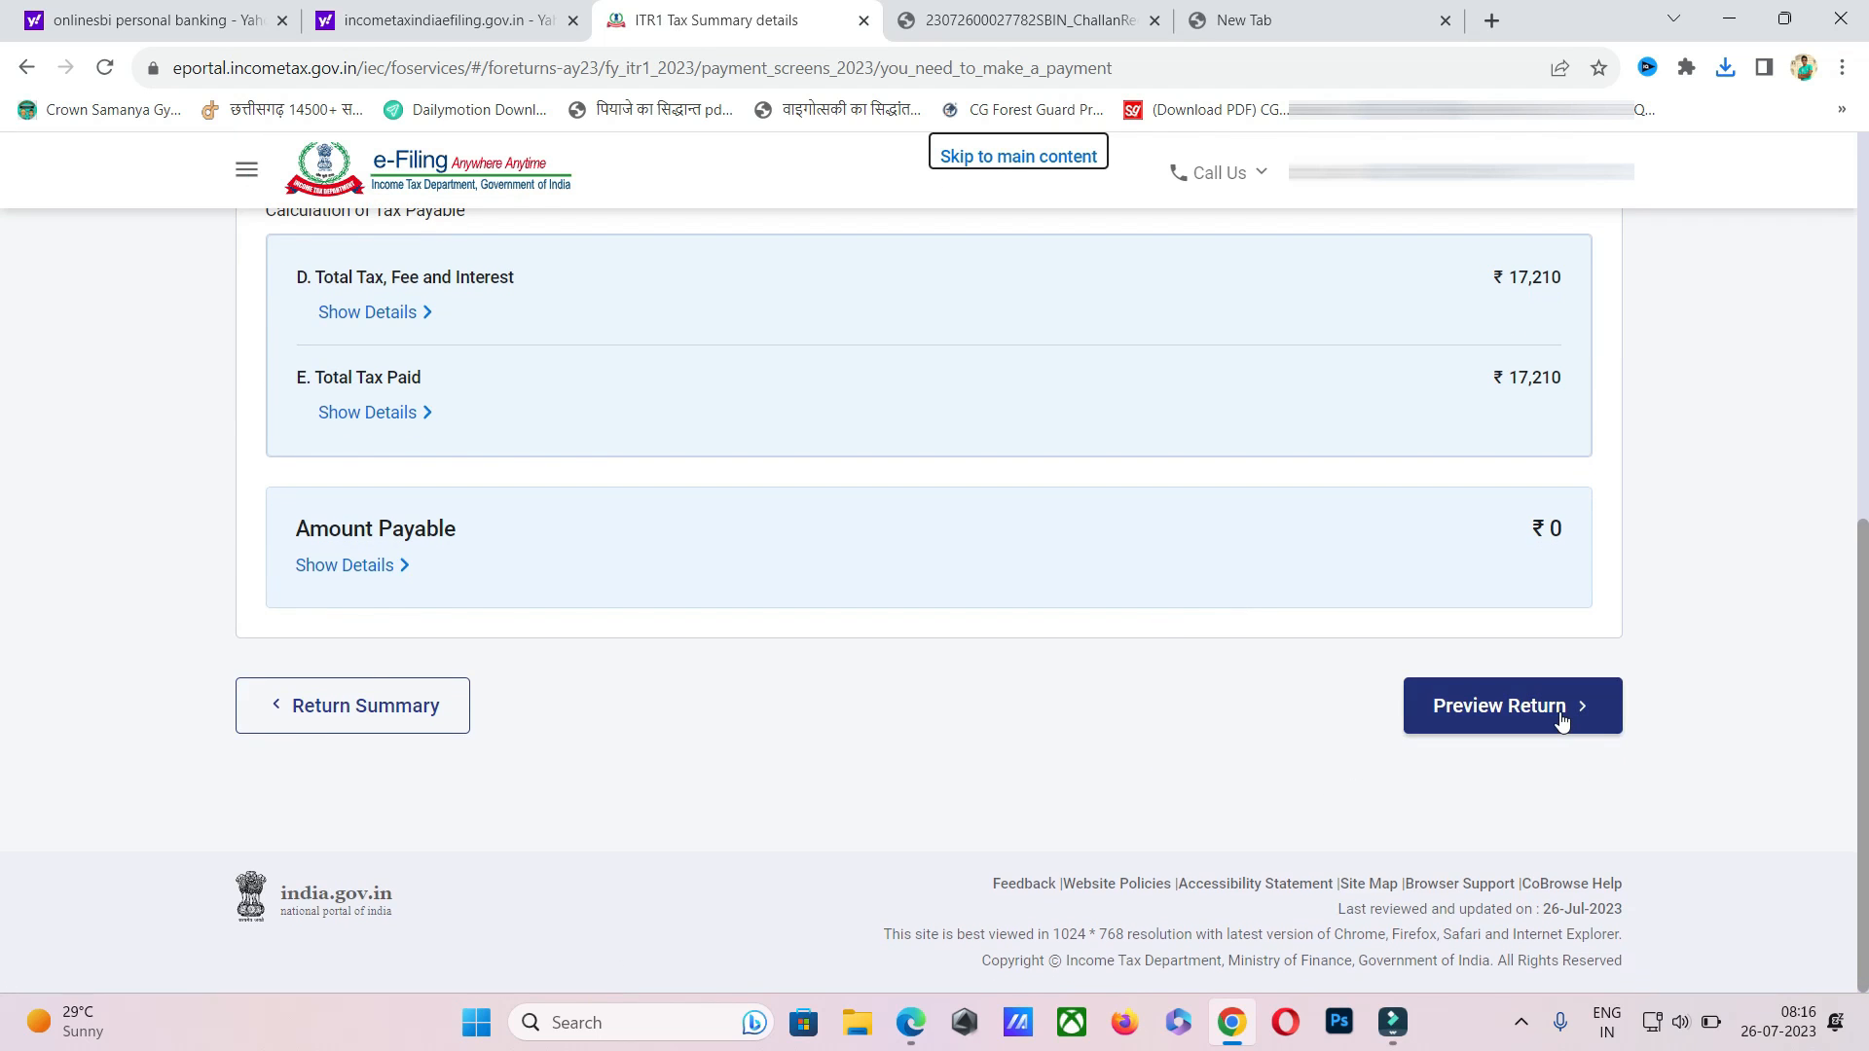
click(1561, 718)
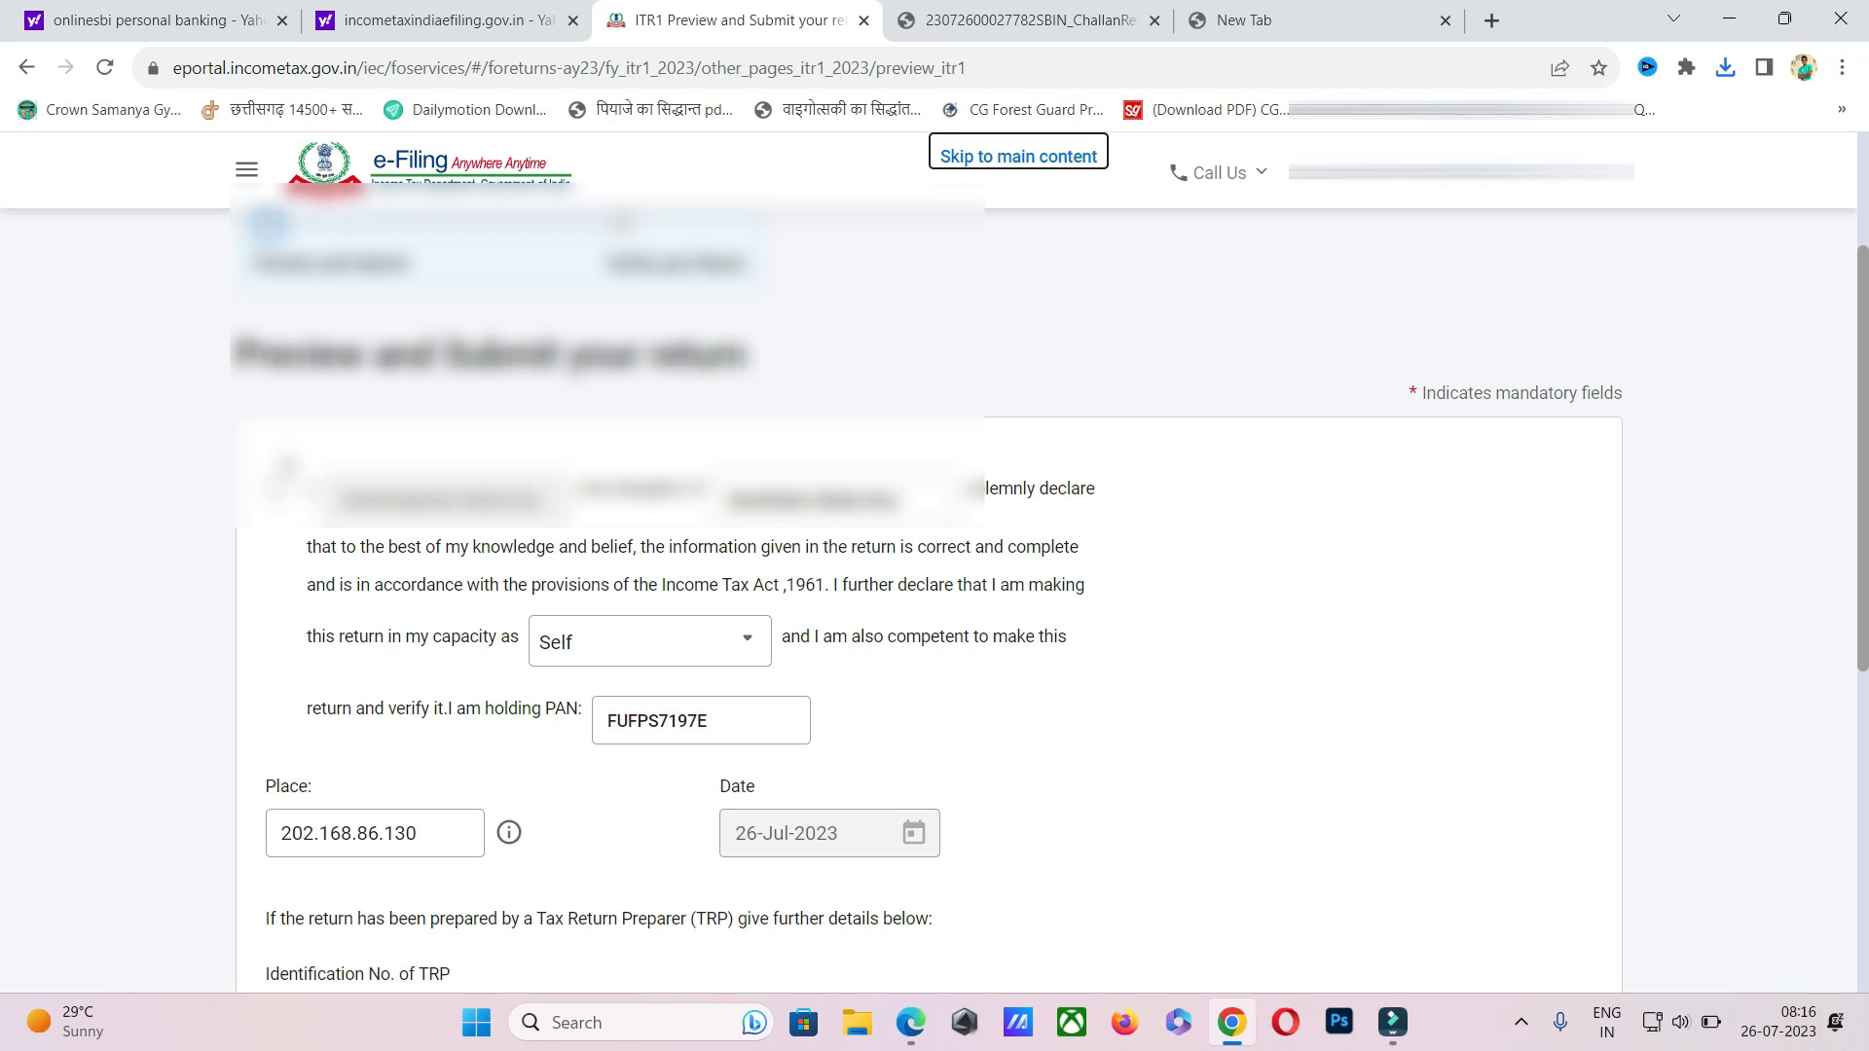
- Accept the declaration in the capacity of Self, leave the TRP details blank, and proceed to the preview
click(277, 488)
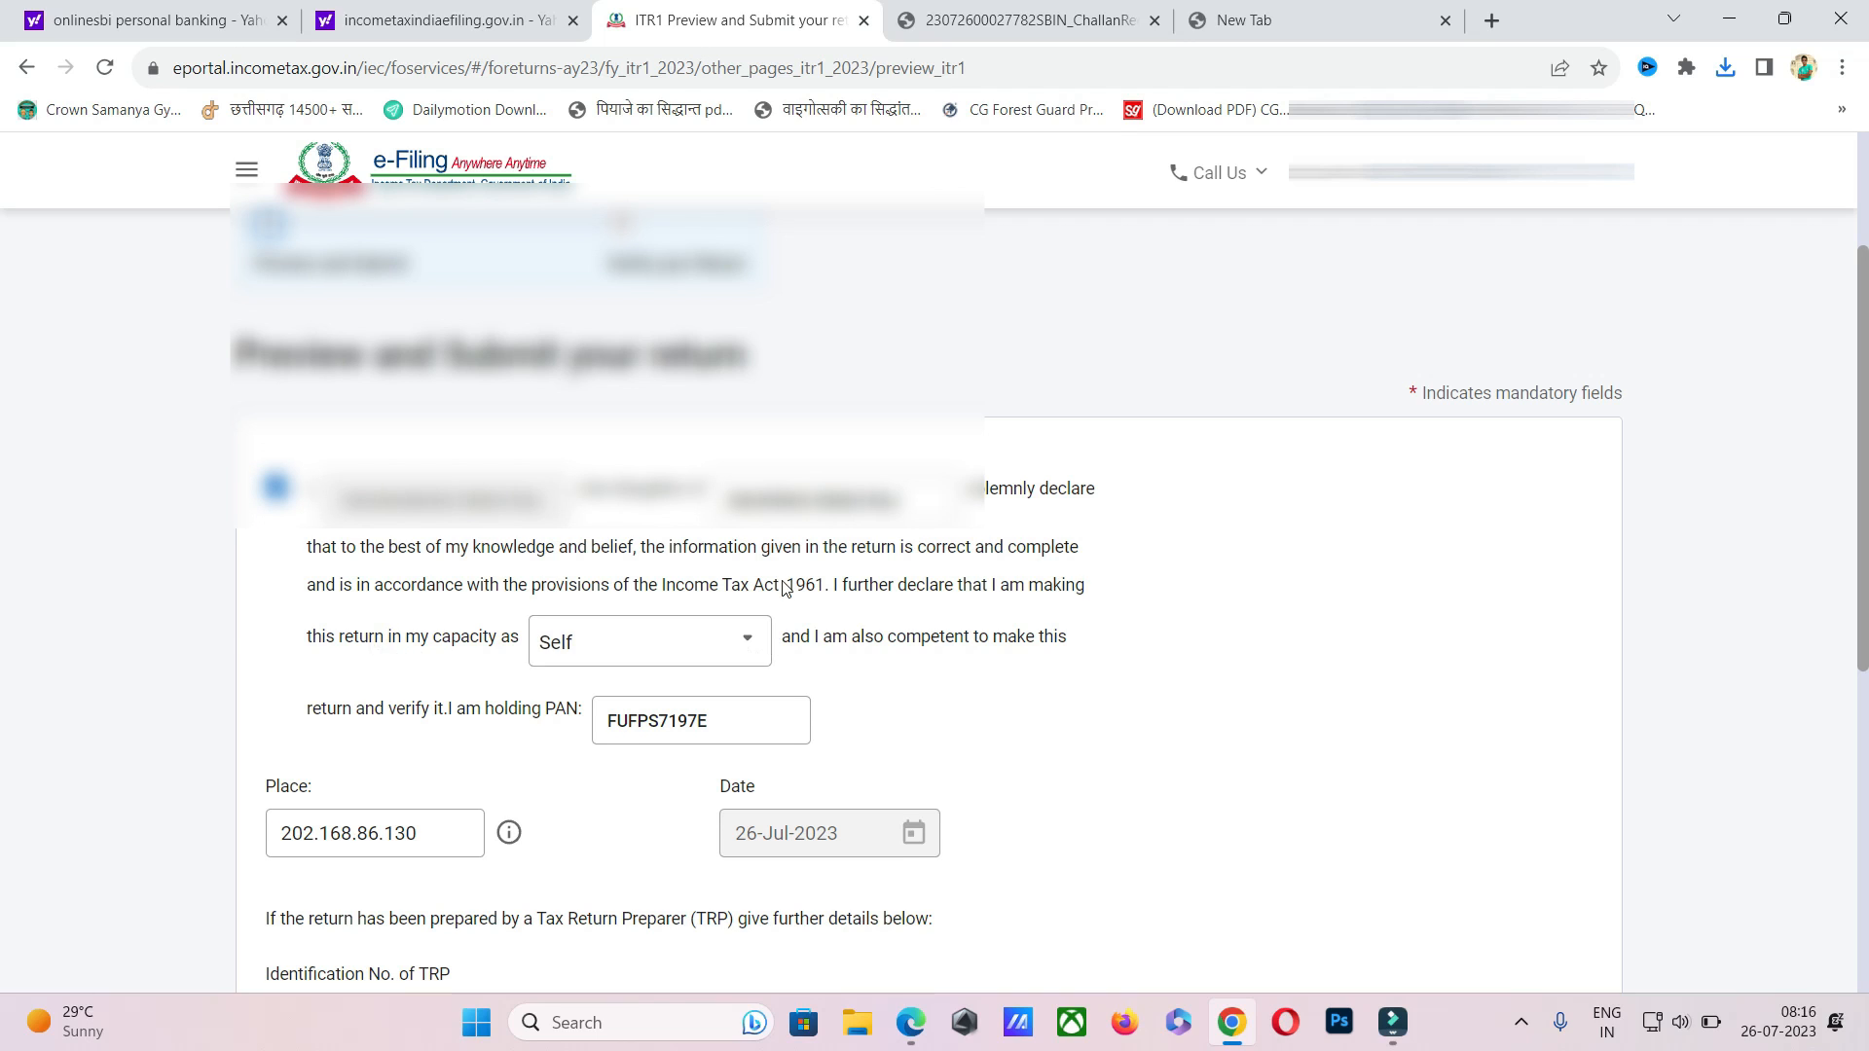
scroll(774, 555, down, 1)
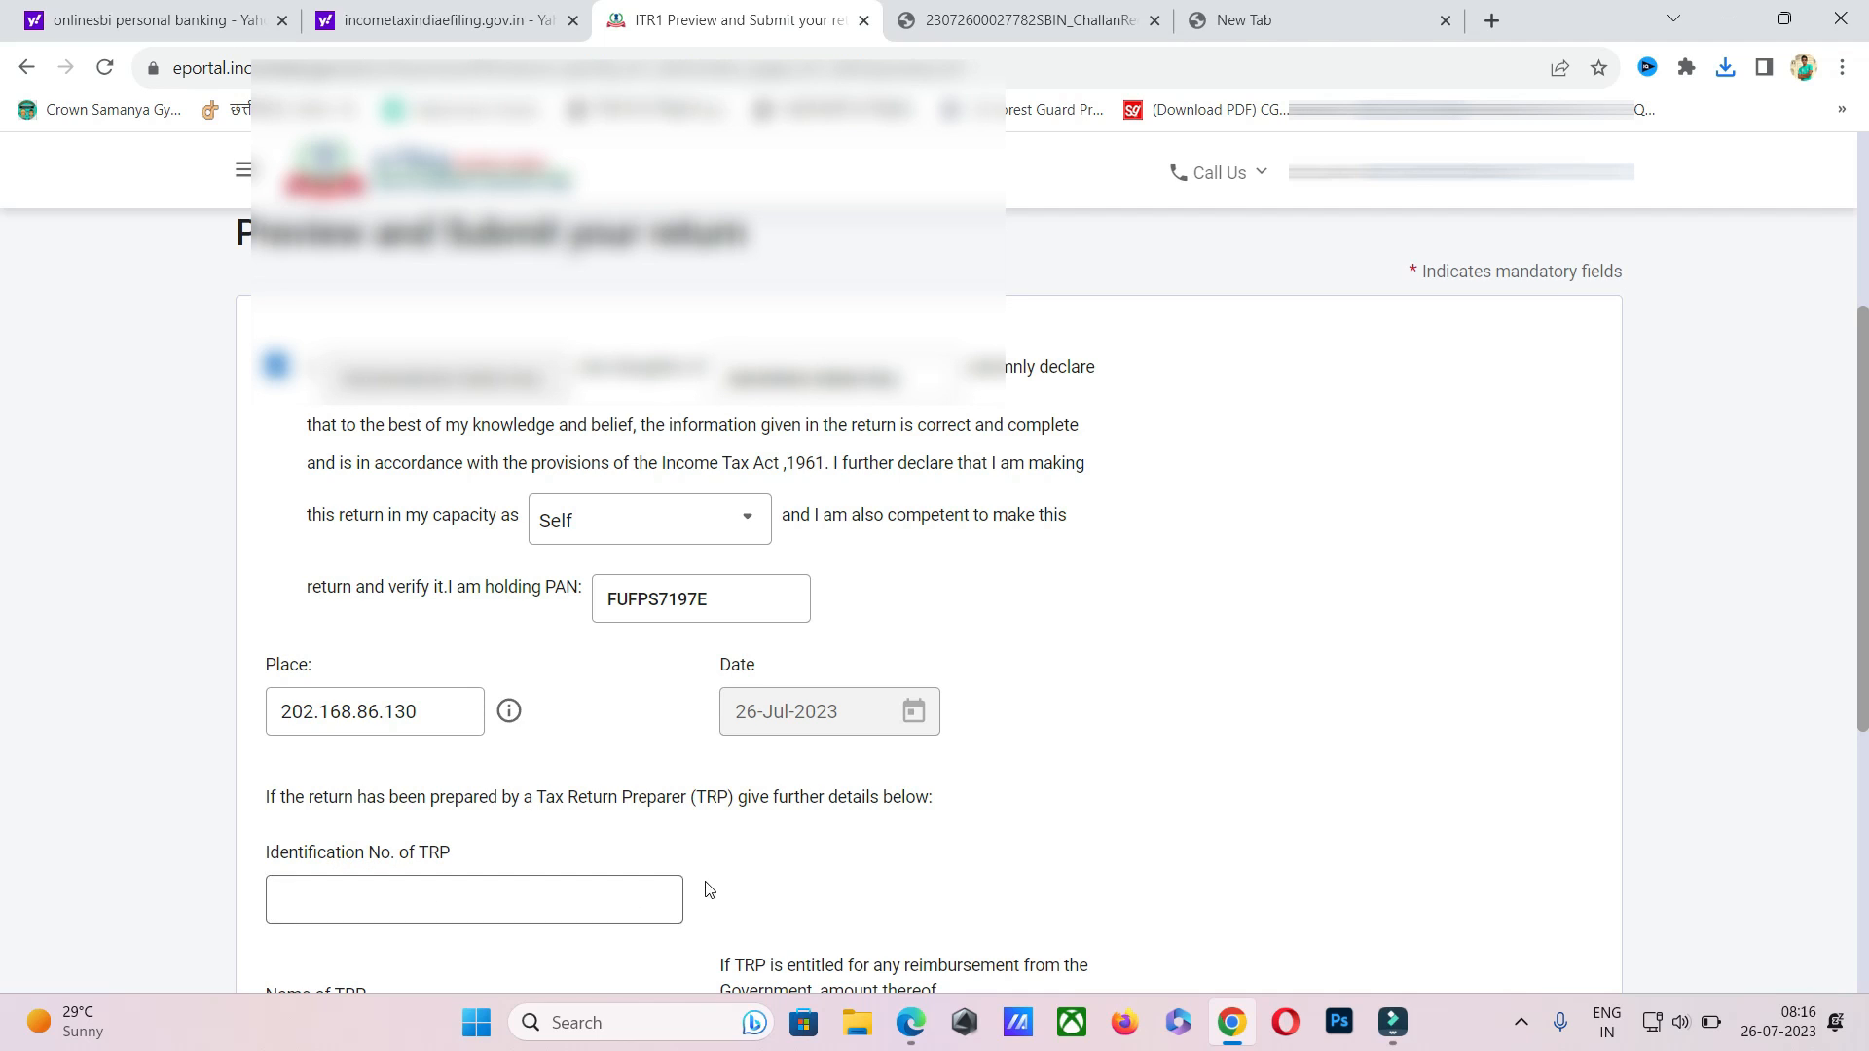
scroll(1100, 735, down, 5)
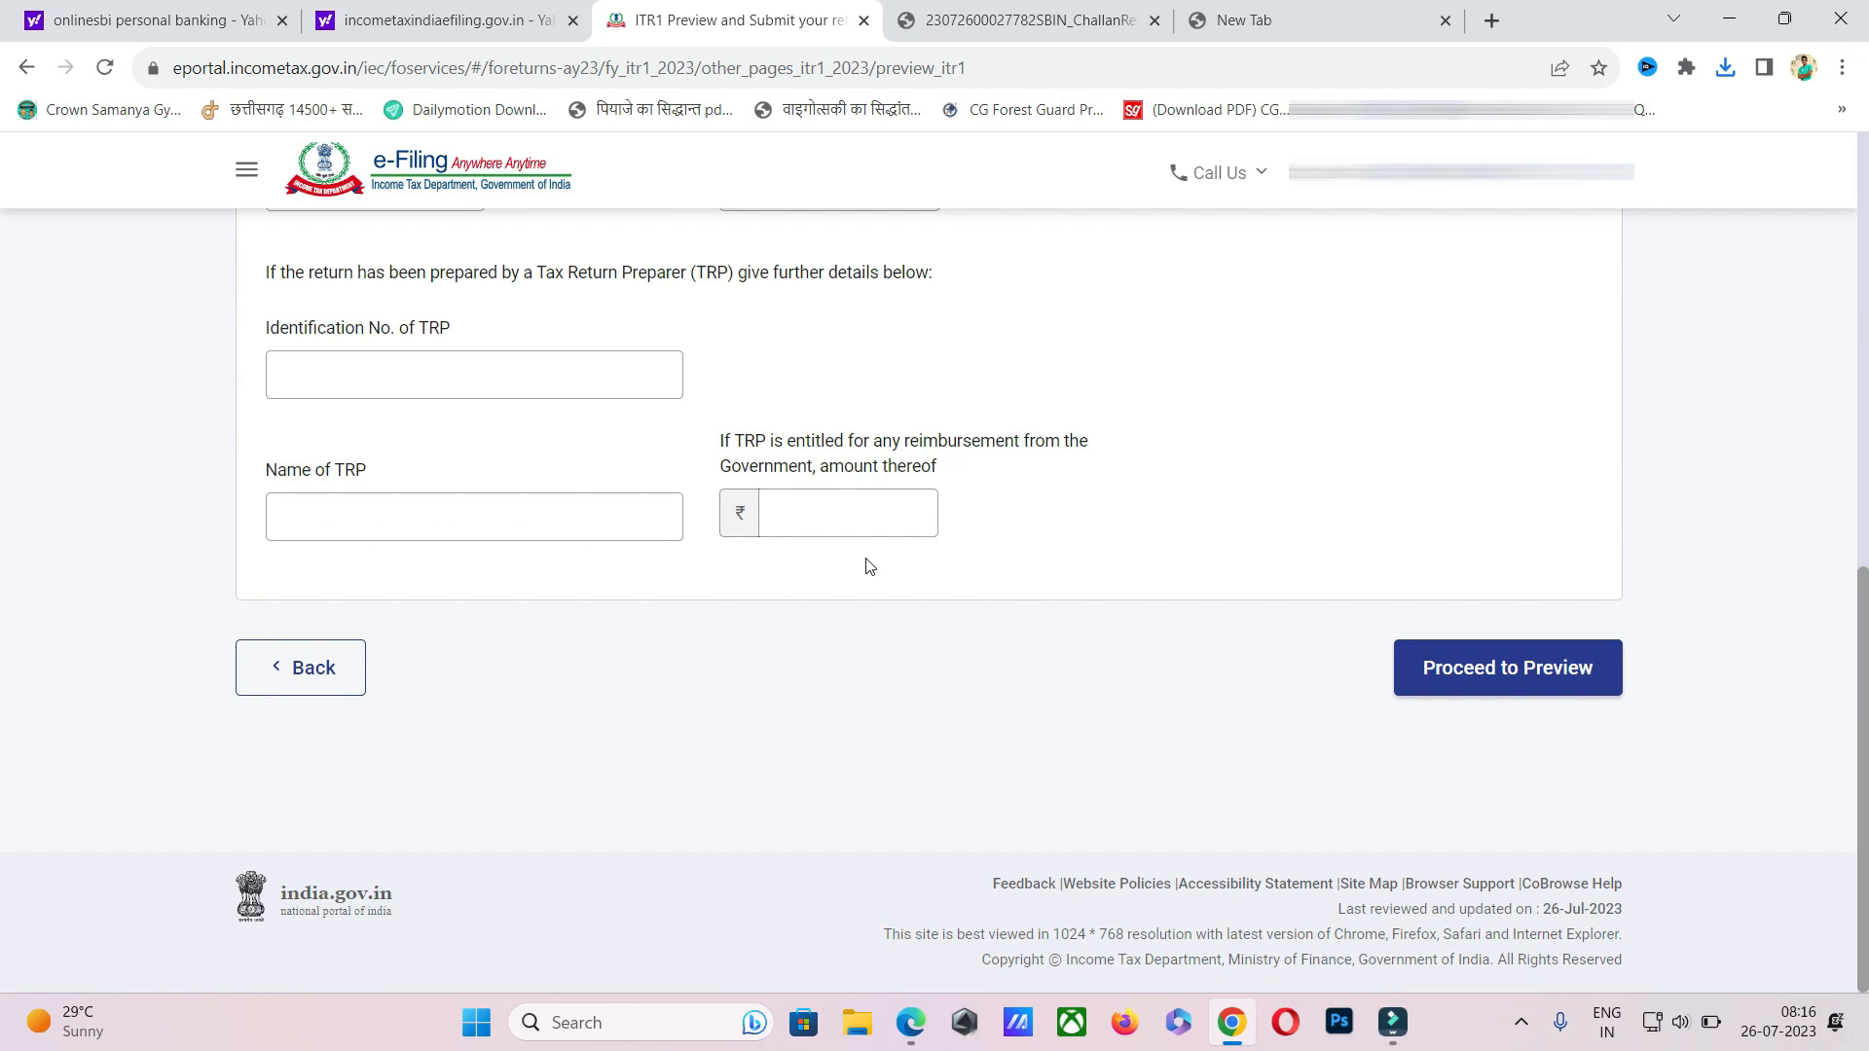
click(1458, 692)
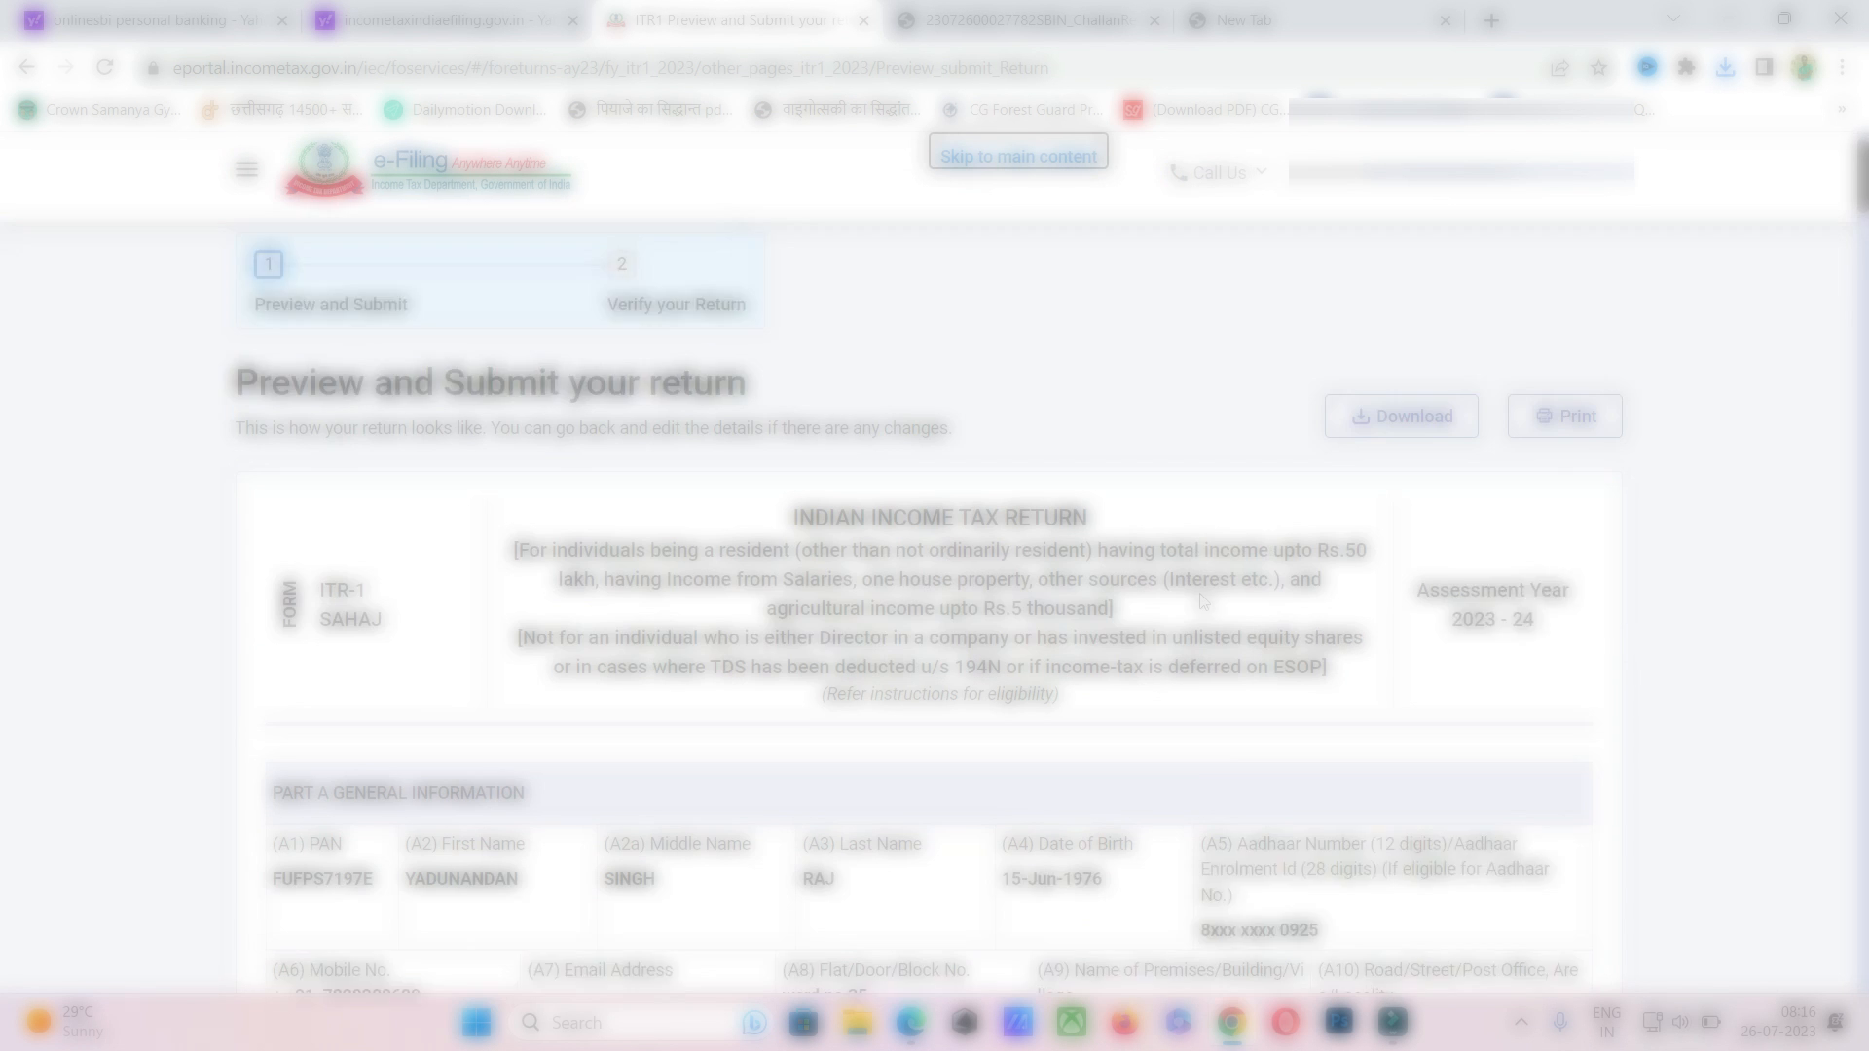
- Review the complete ITR-1 preview through to the verification section and proceed to validation
scroll(1205, 601, down, 4)
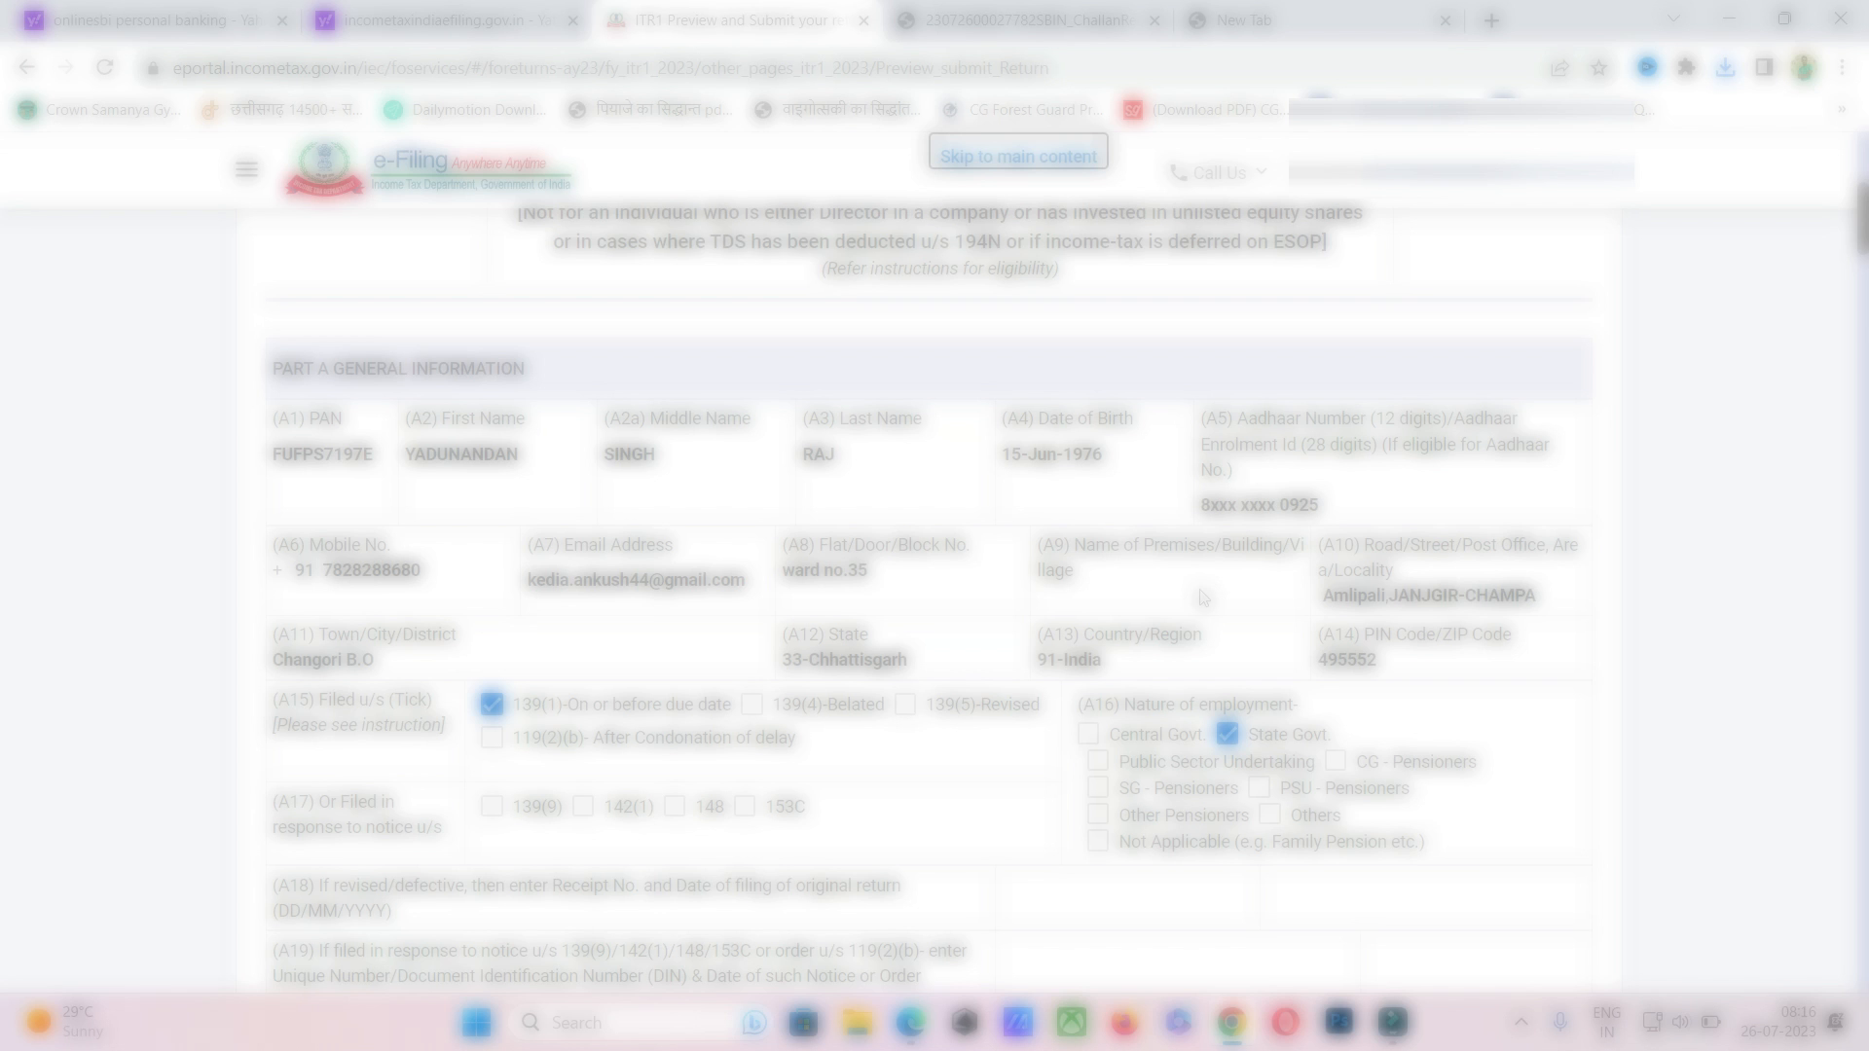
scroll(1205, 598, down, 10)
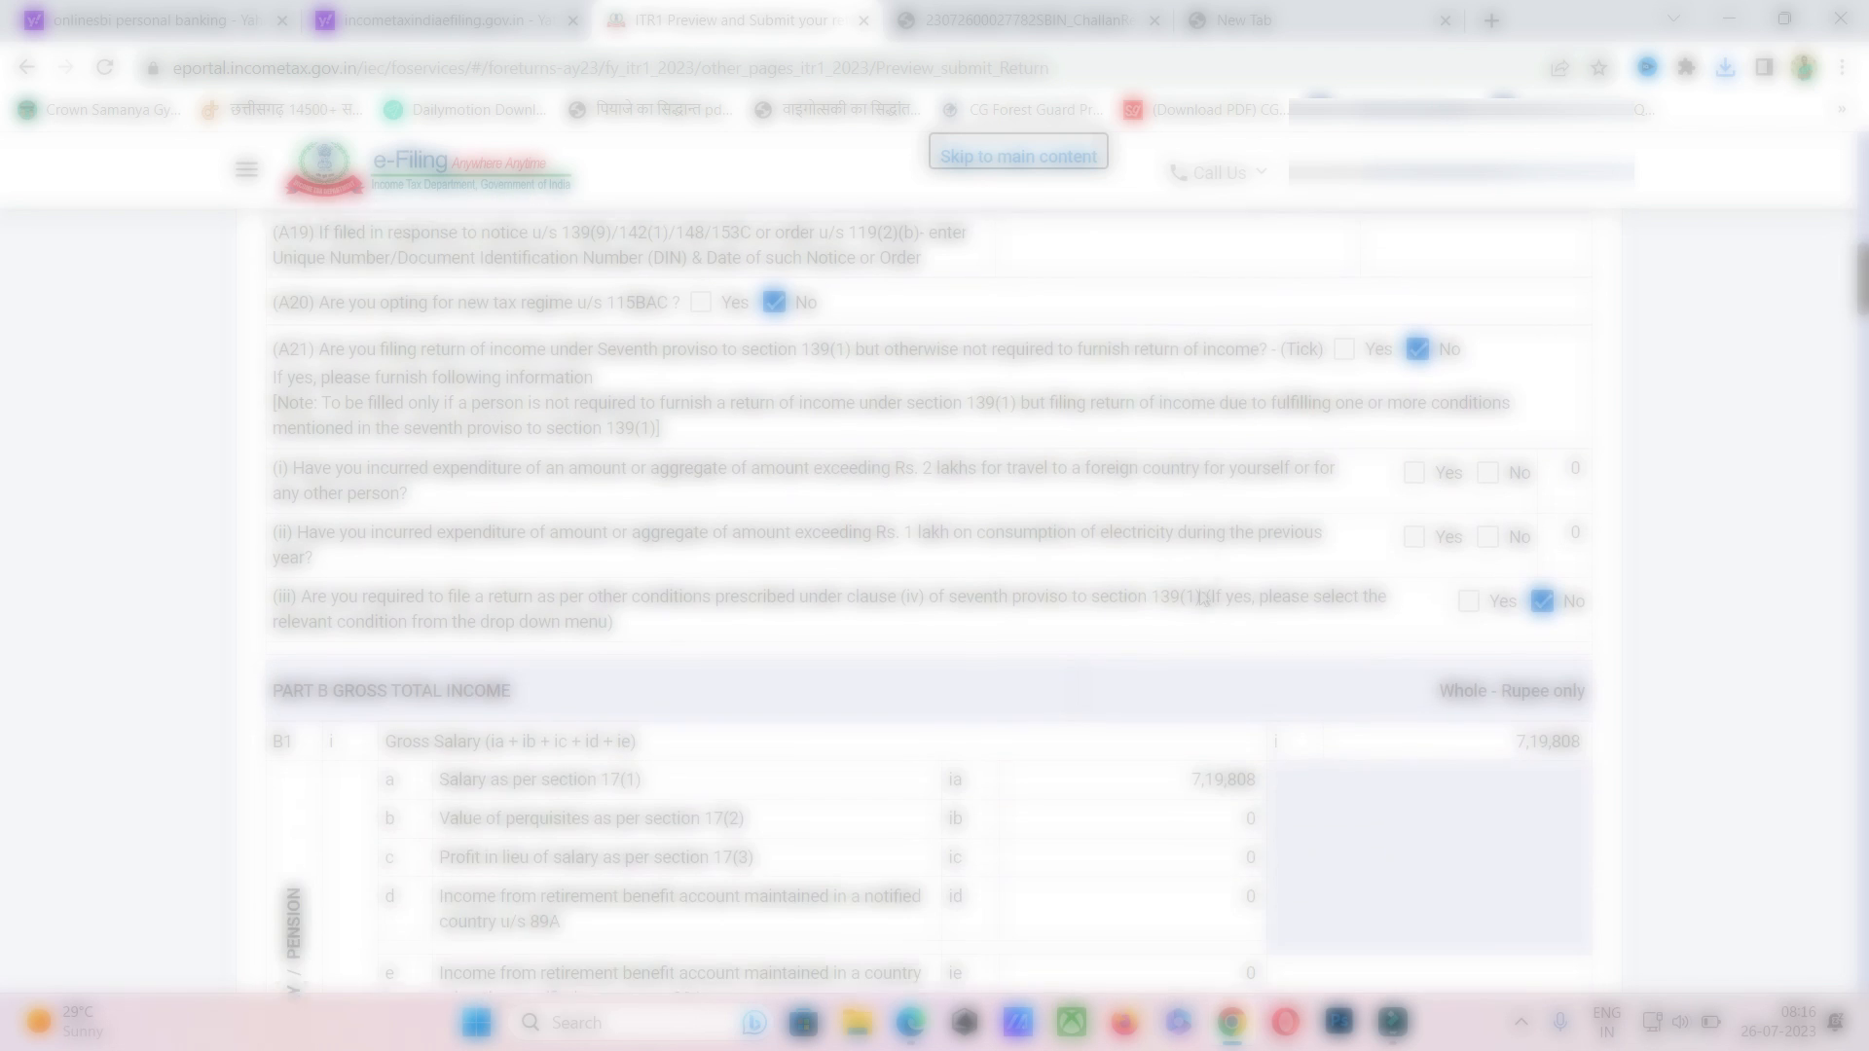
scroll(1204, 598, down, 15)
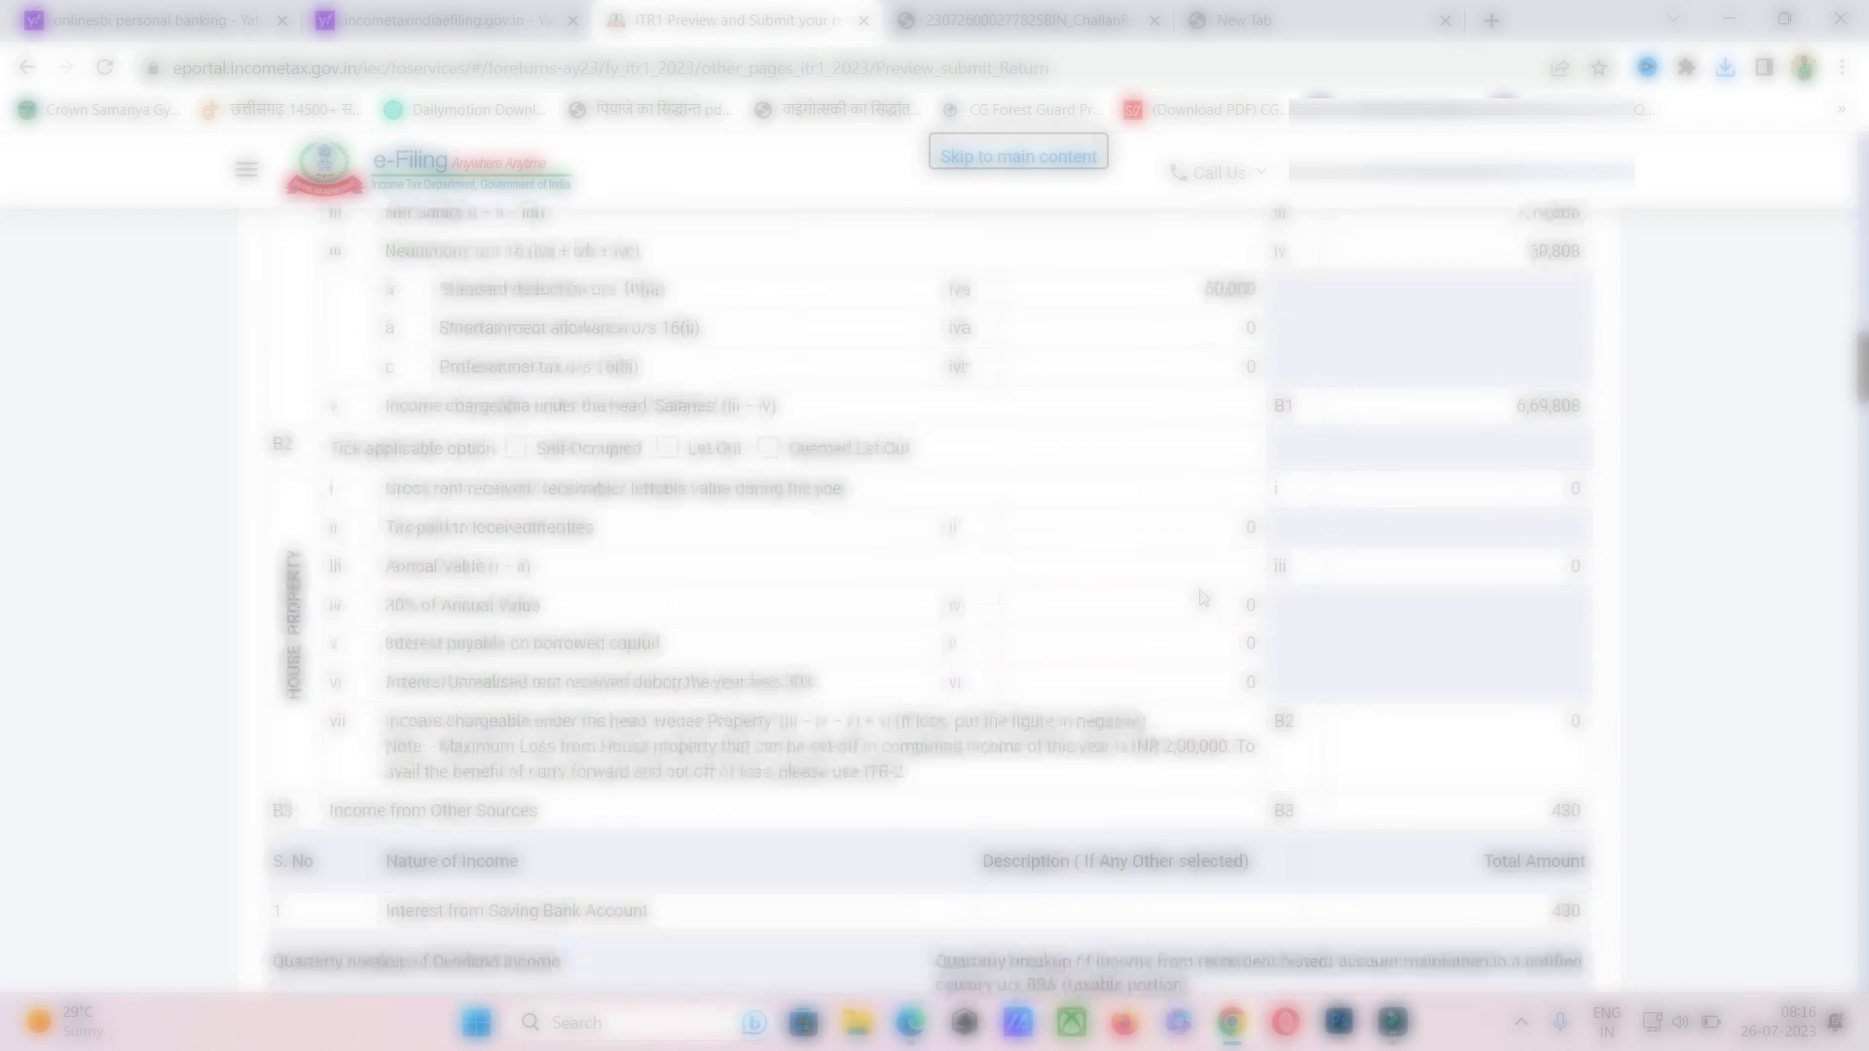
scroll(1204, 598, down, 20)
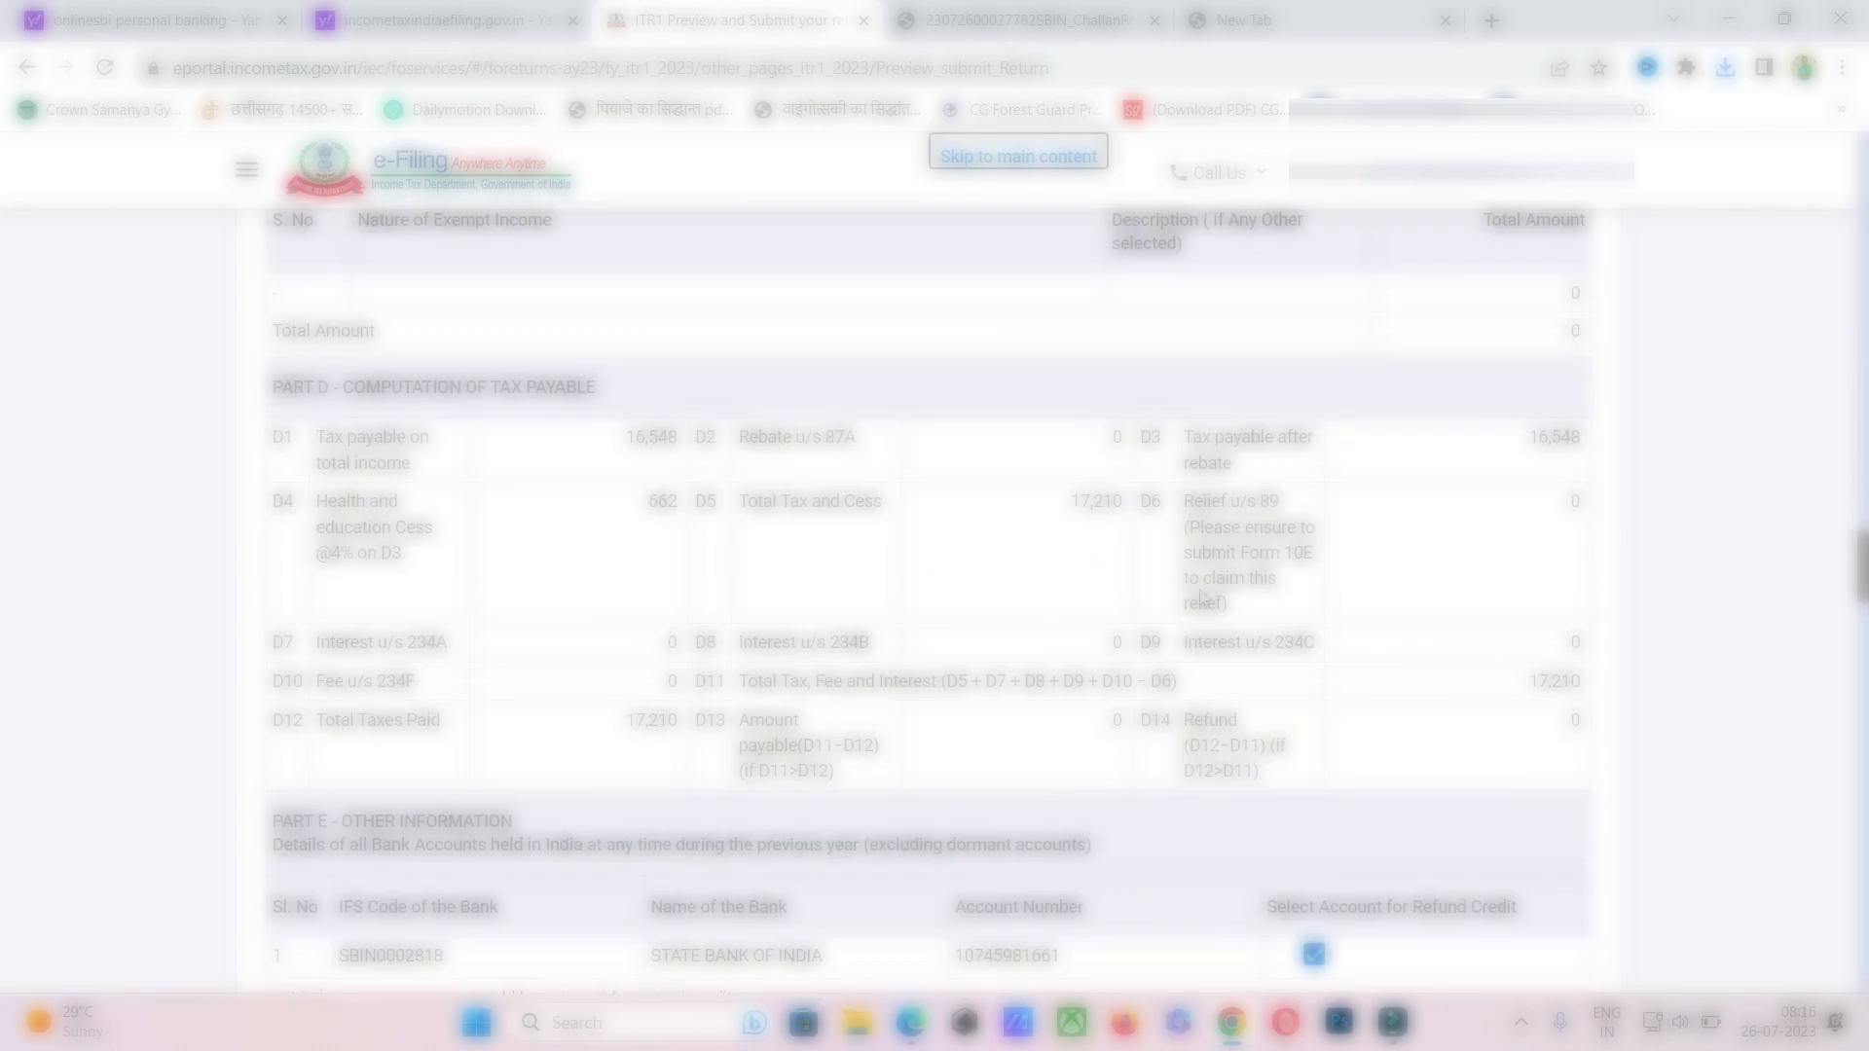
scroll(1205, 598, down, 20)
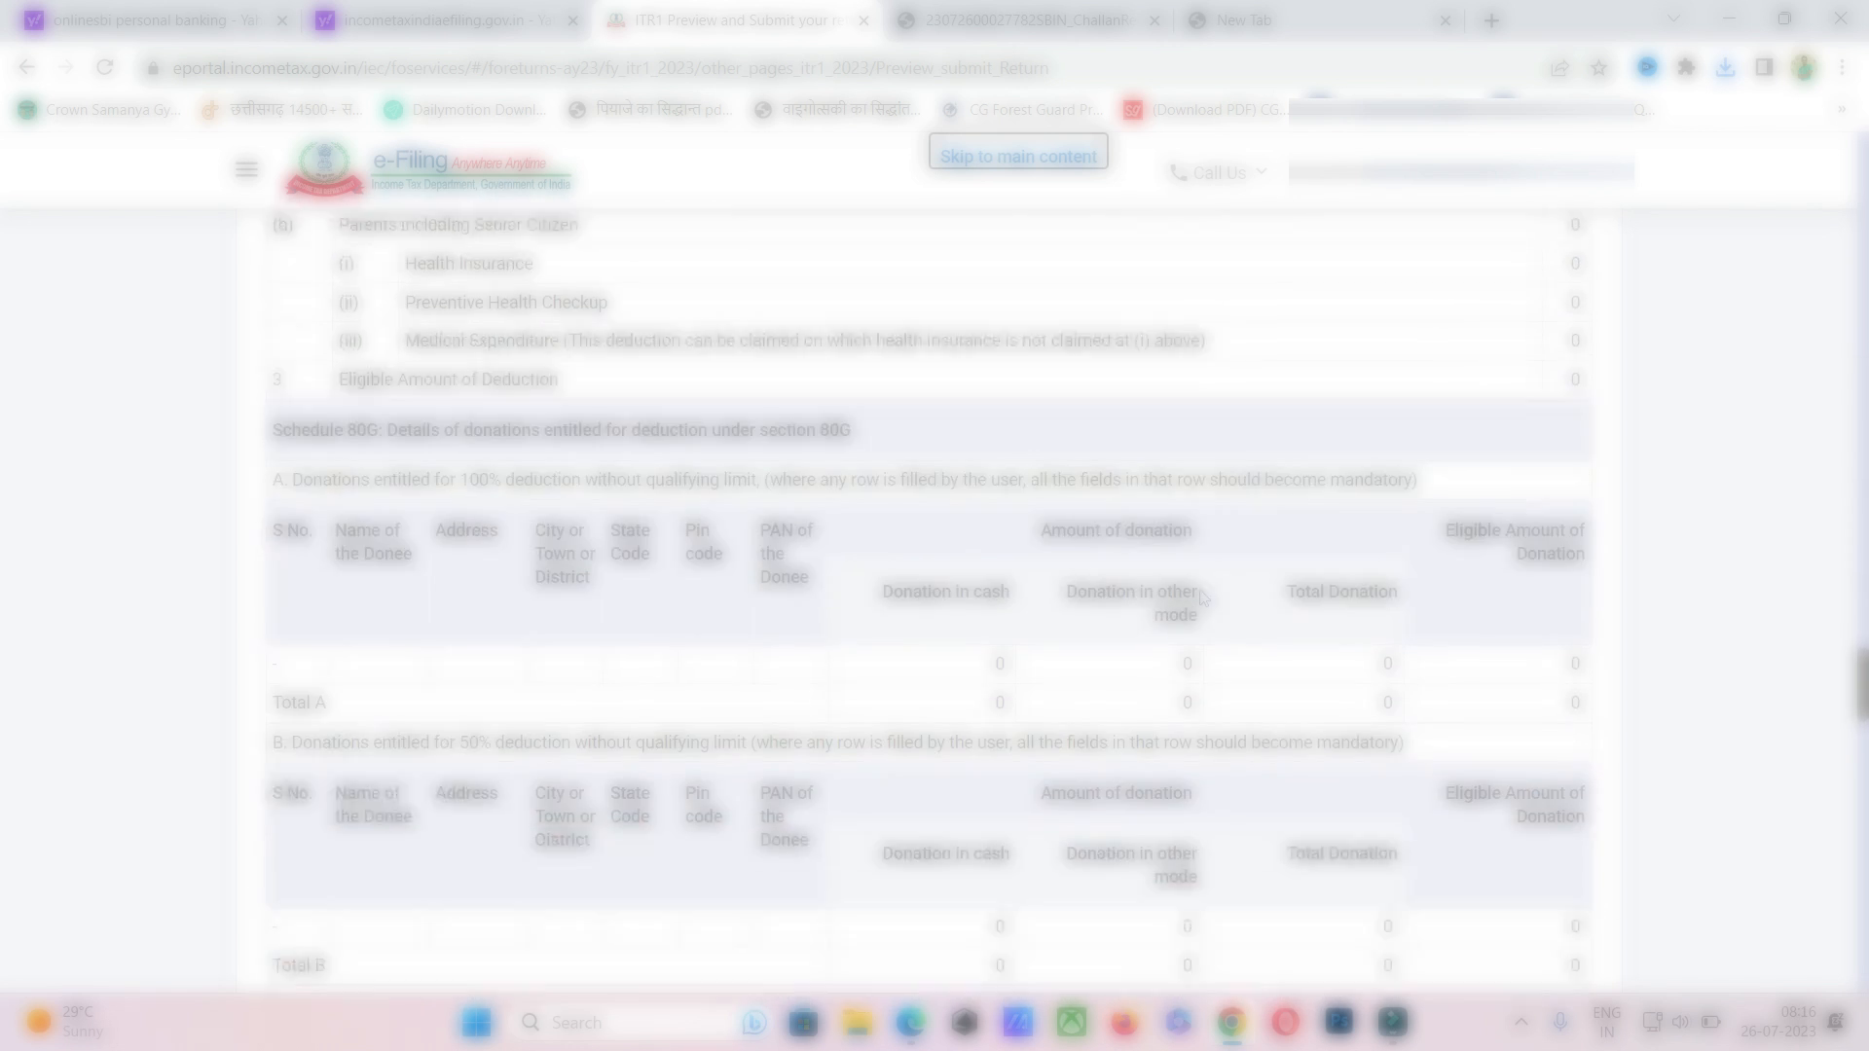
scroll(1204, 598, down, 20)
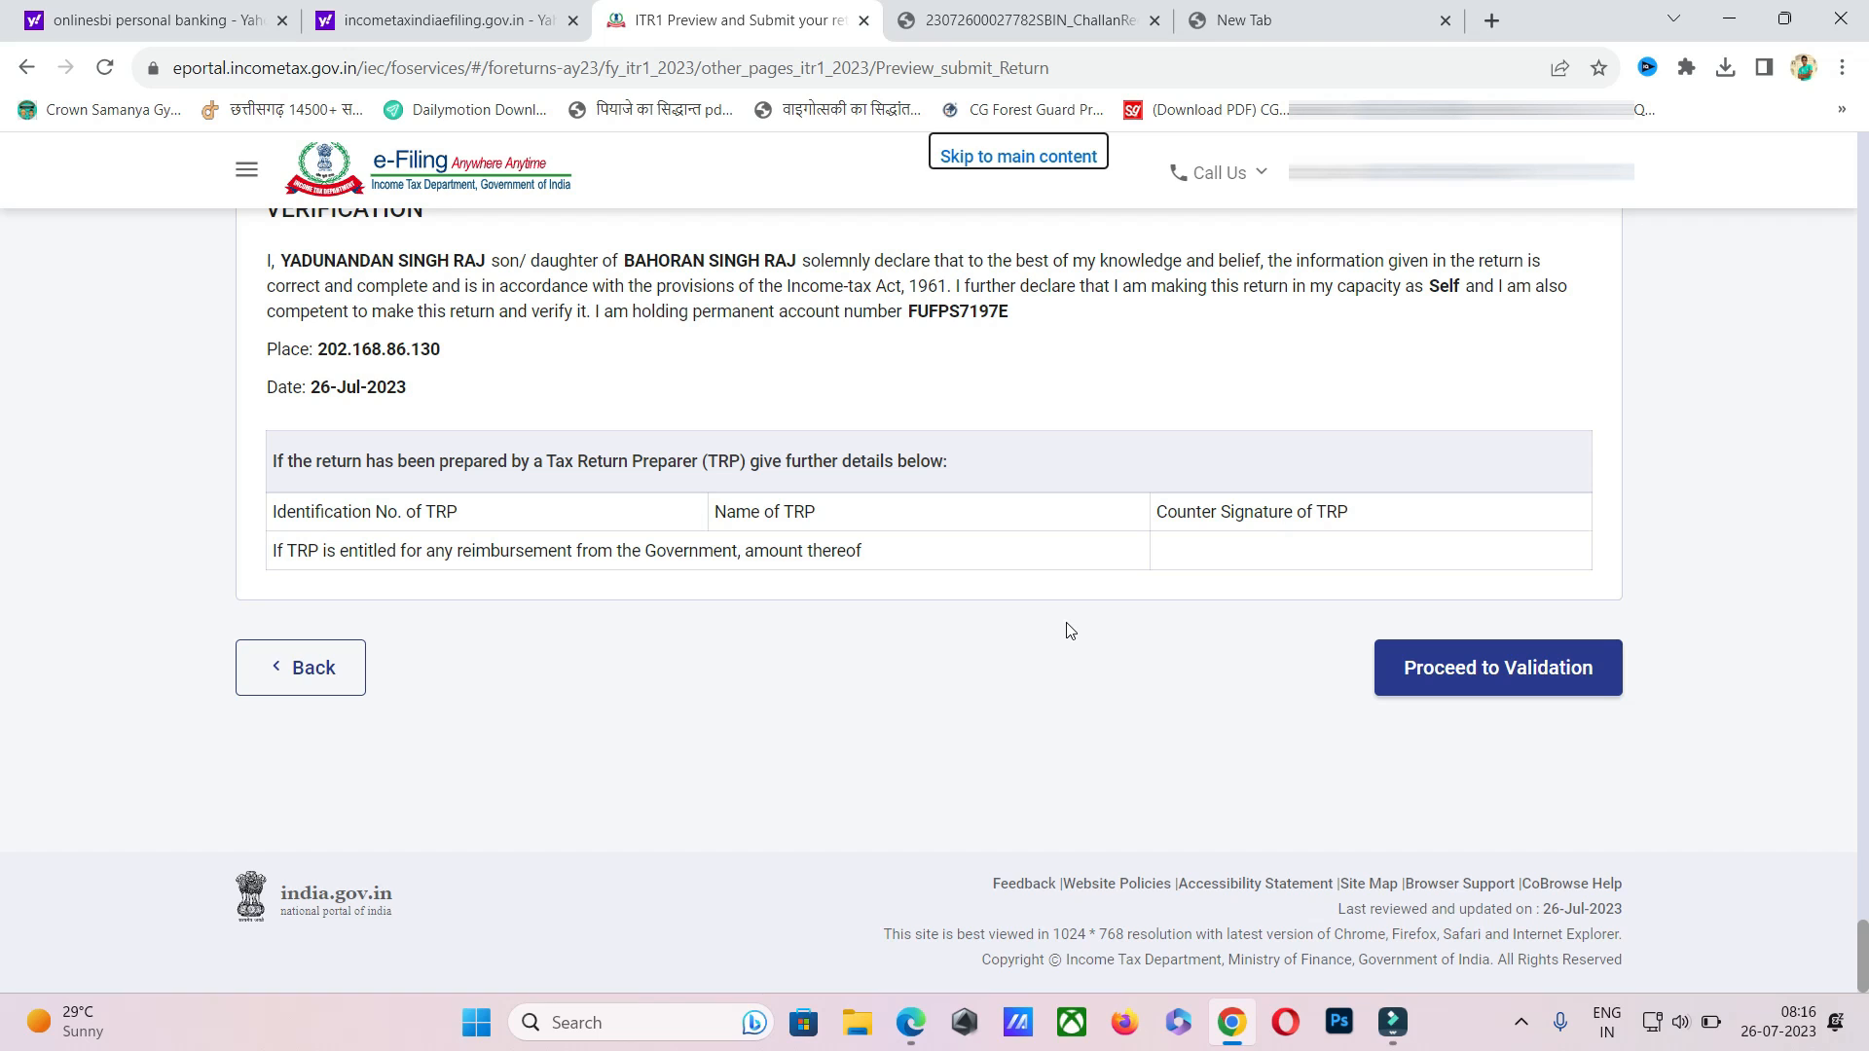
click(1405, 681)
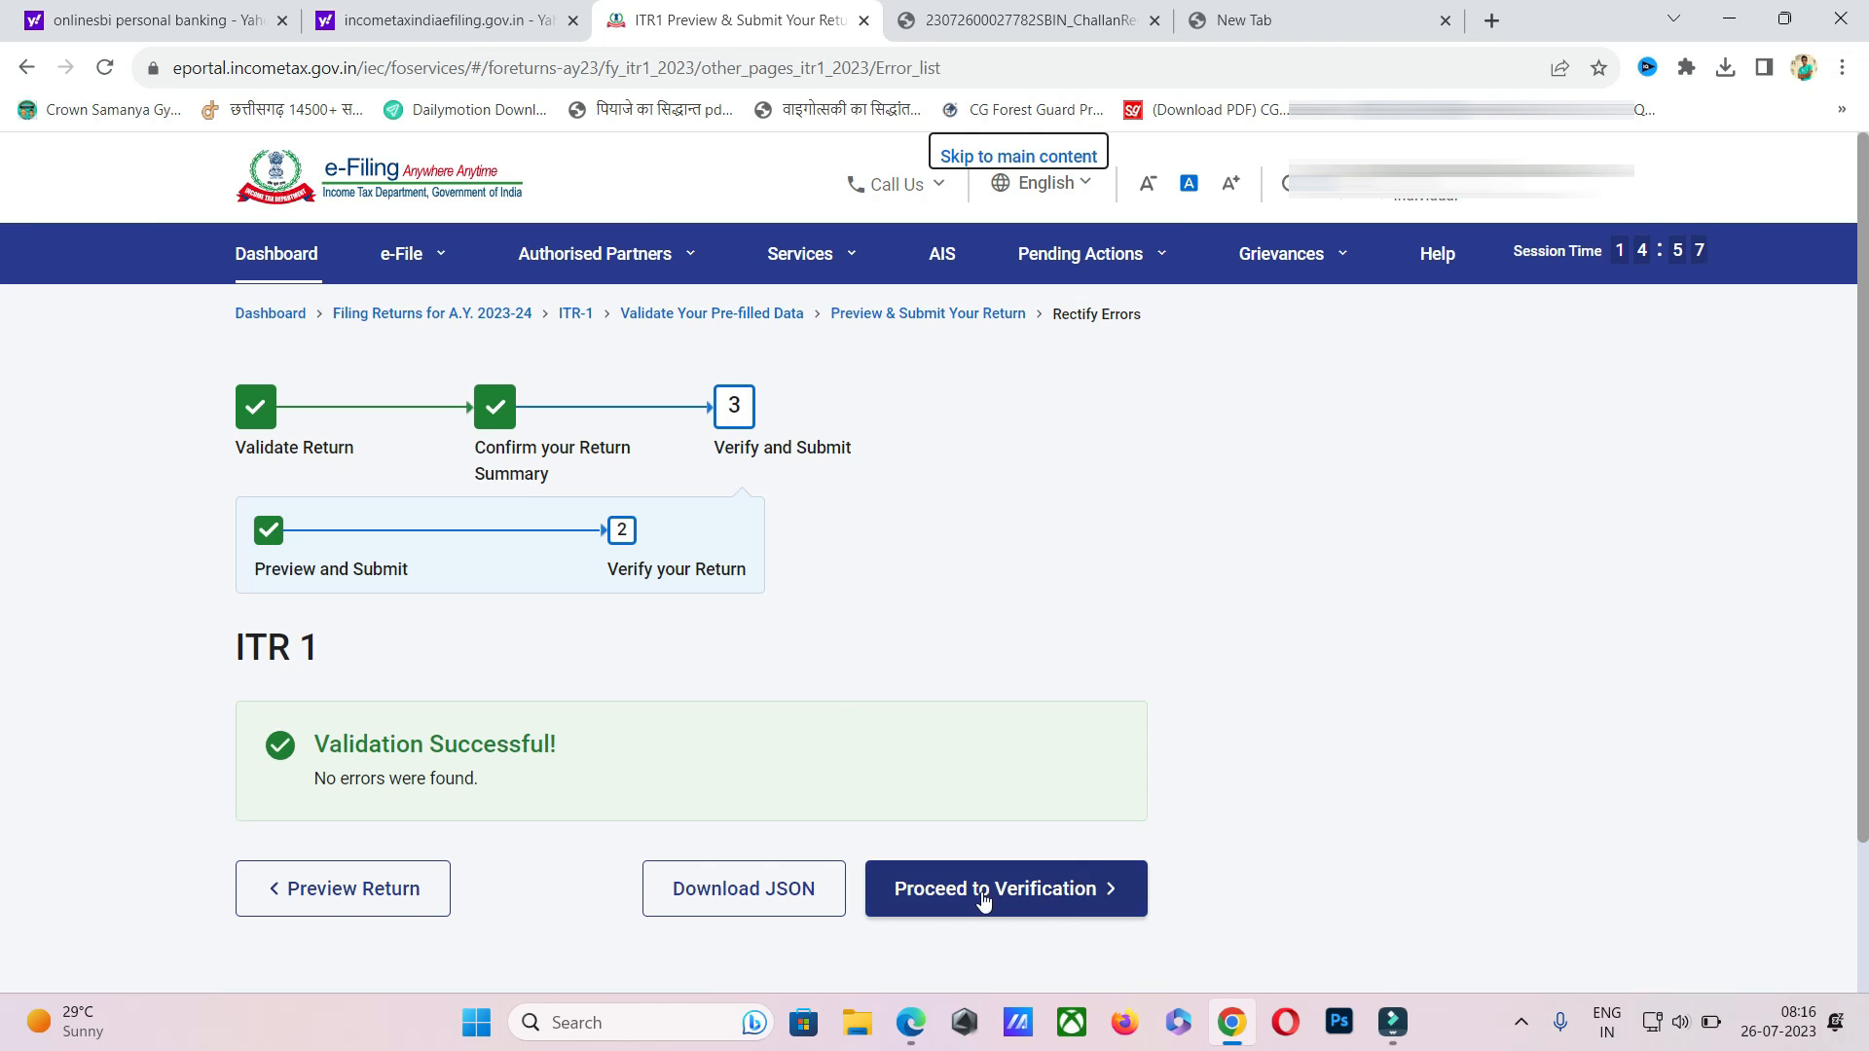
- Proceed to verification of the validated return and continue with the e-Verify Now option
click(1041, 895)
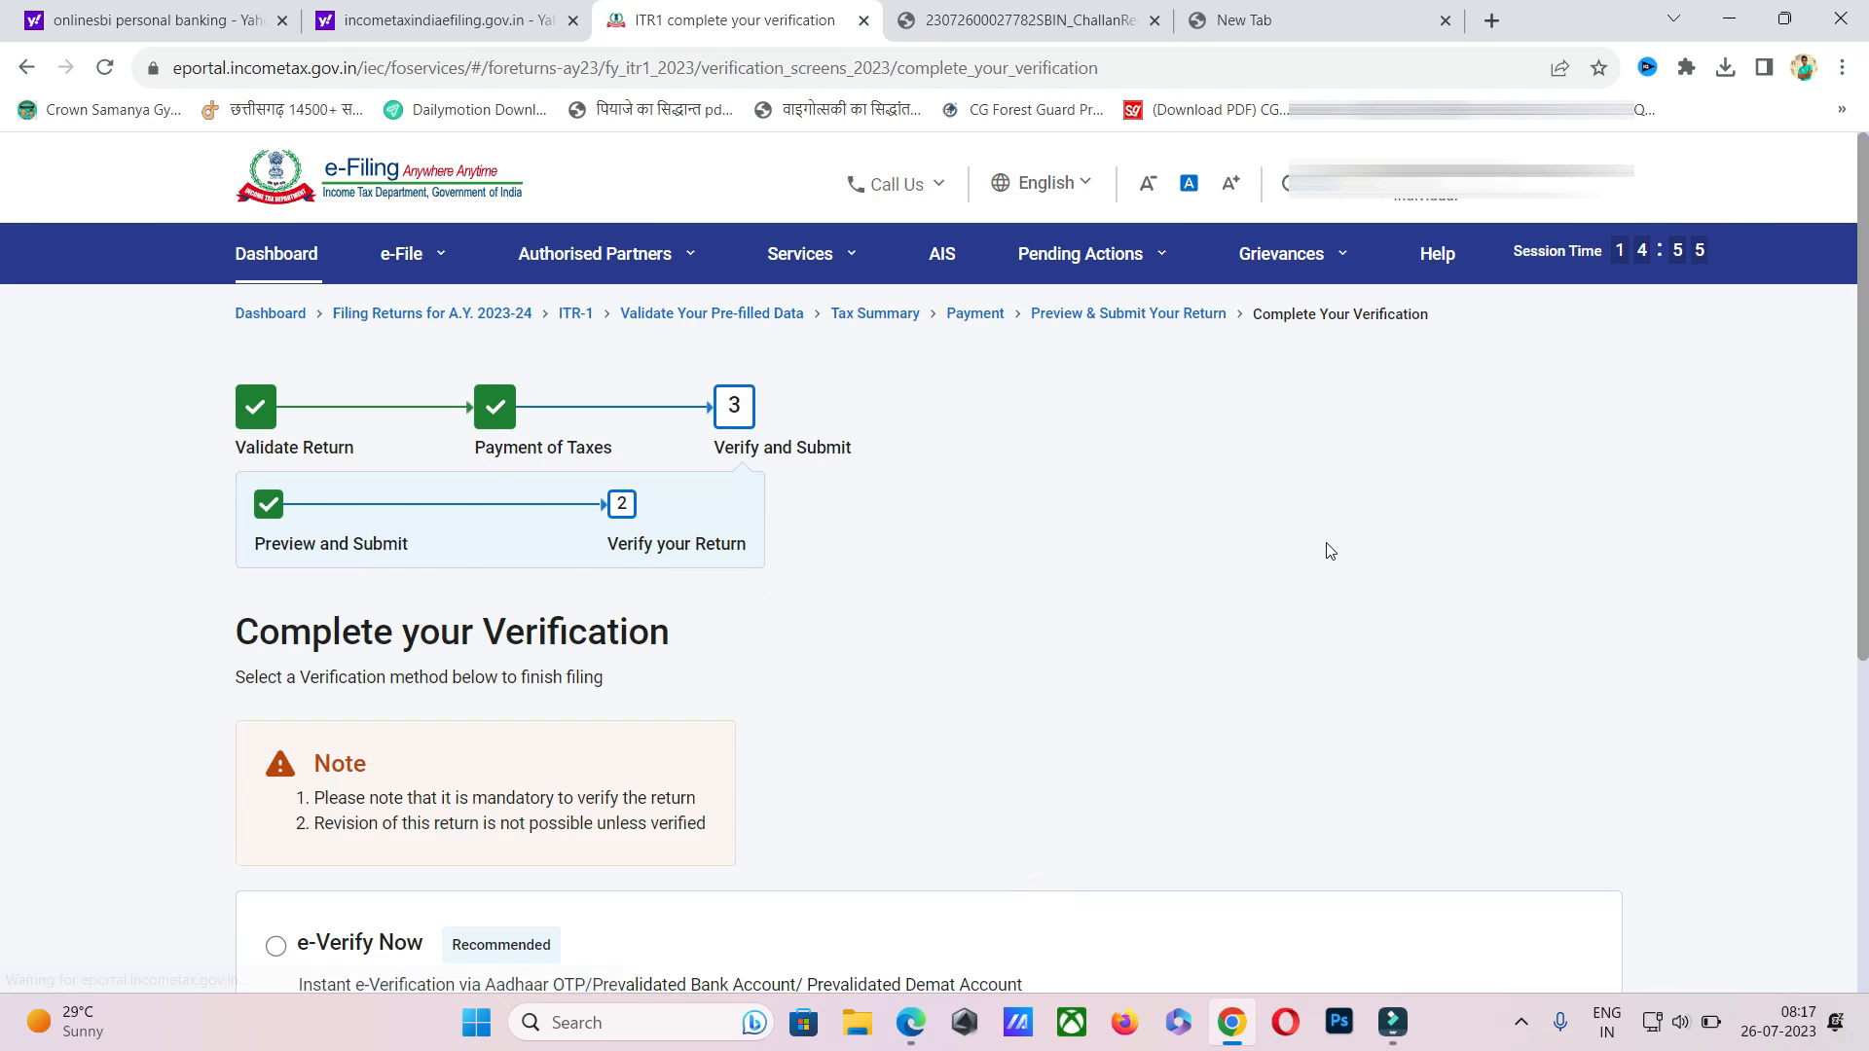
scroll(1261, 531, down, 5)
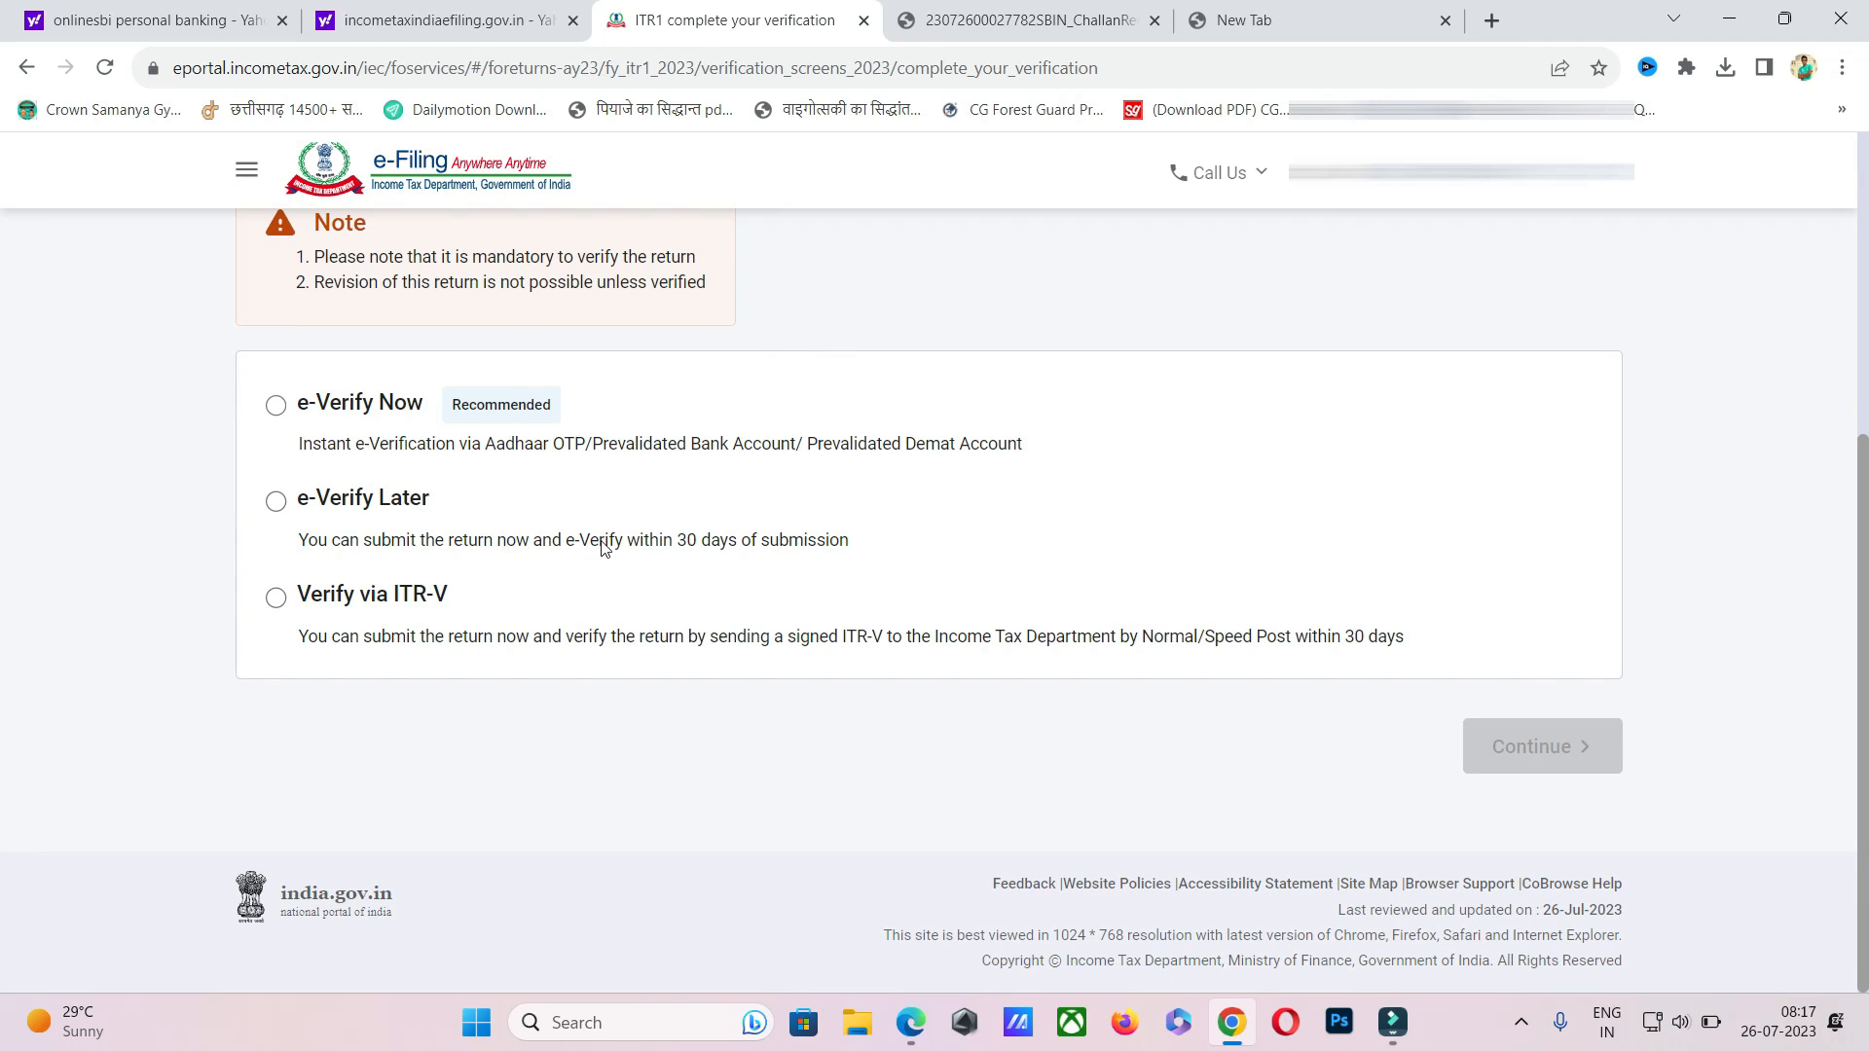
click(276, 405)
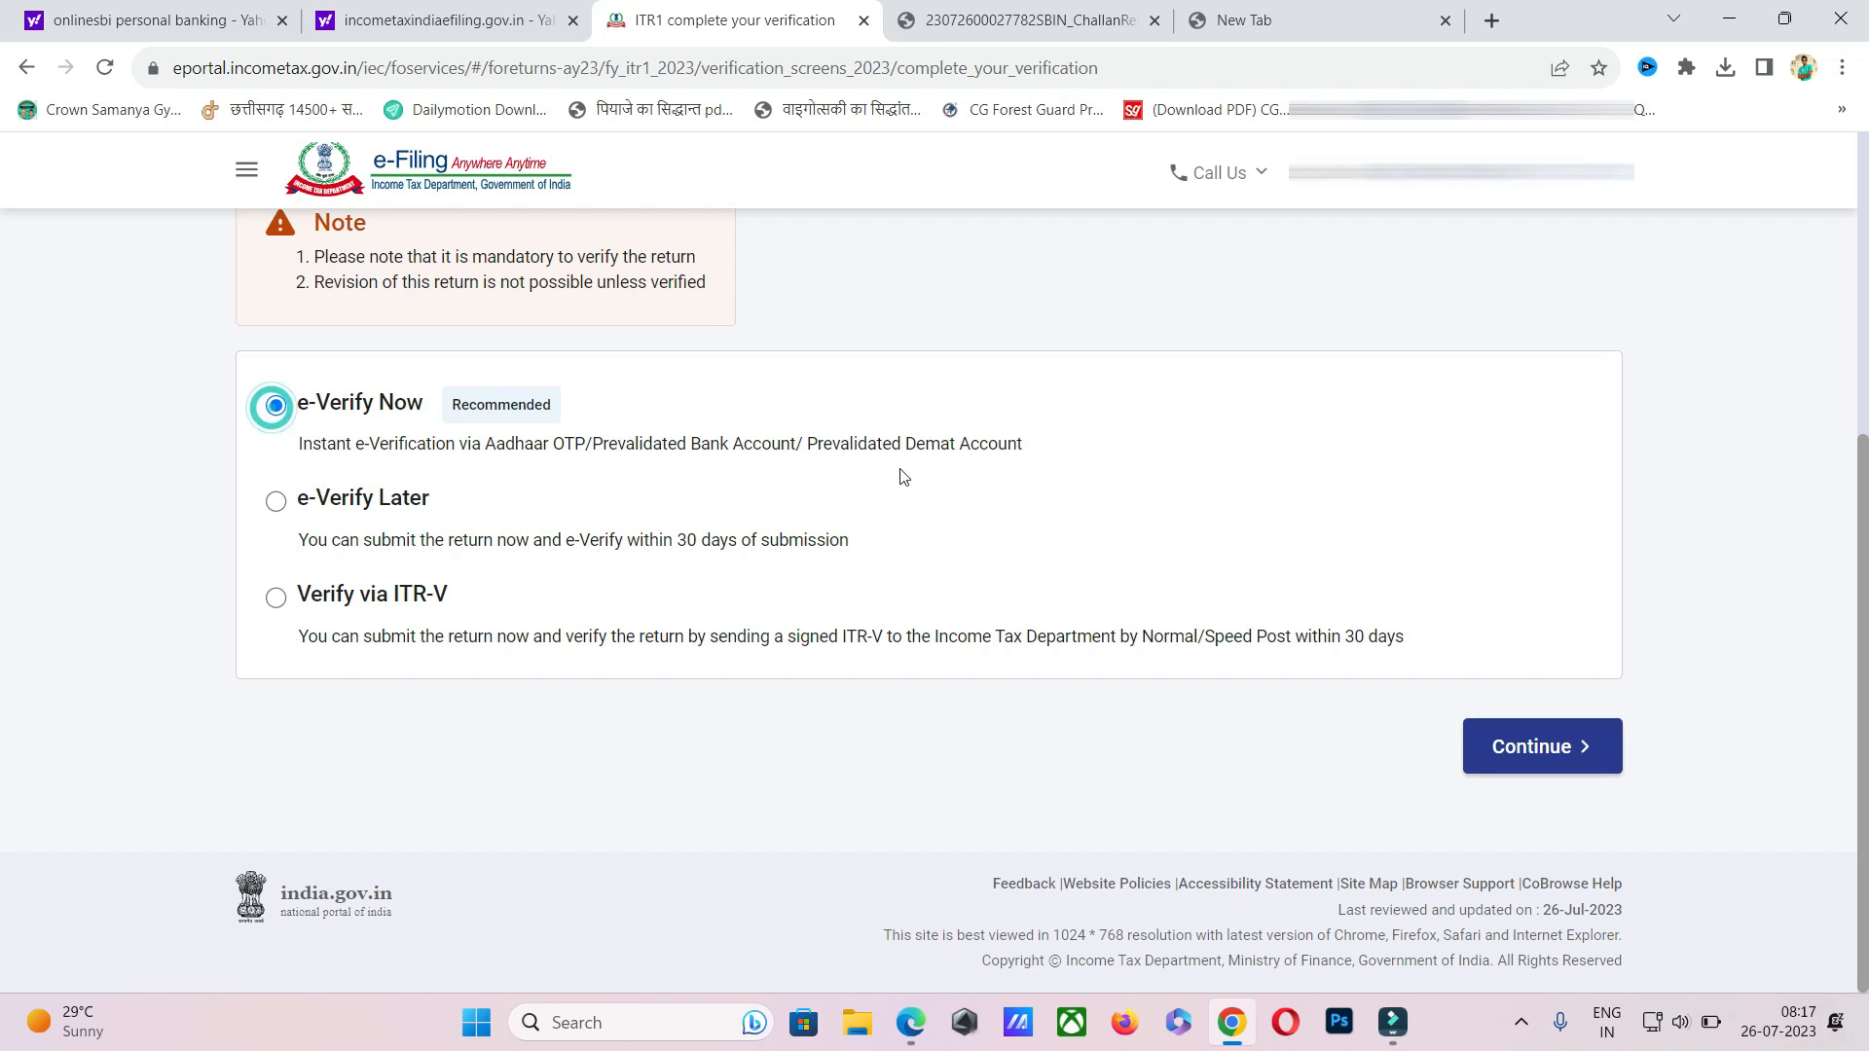
click(1586, 746)
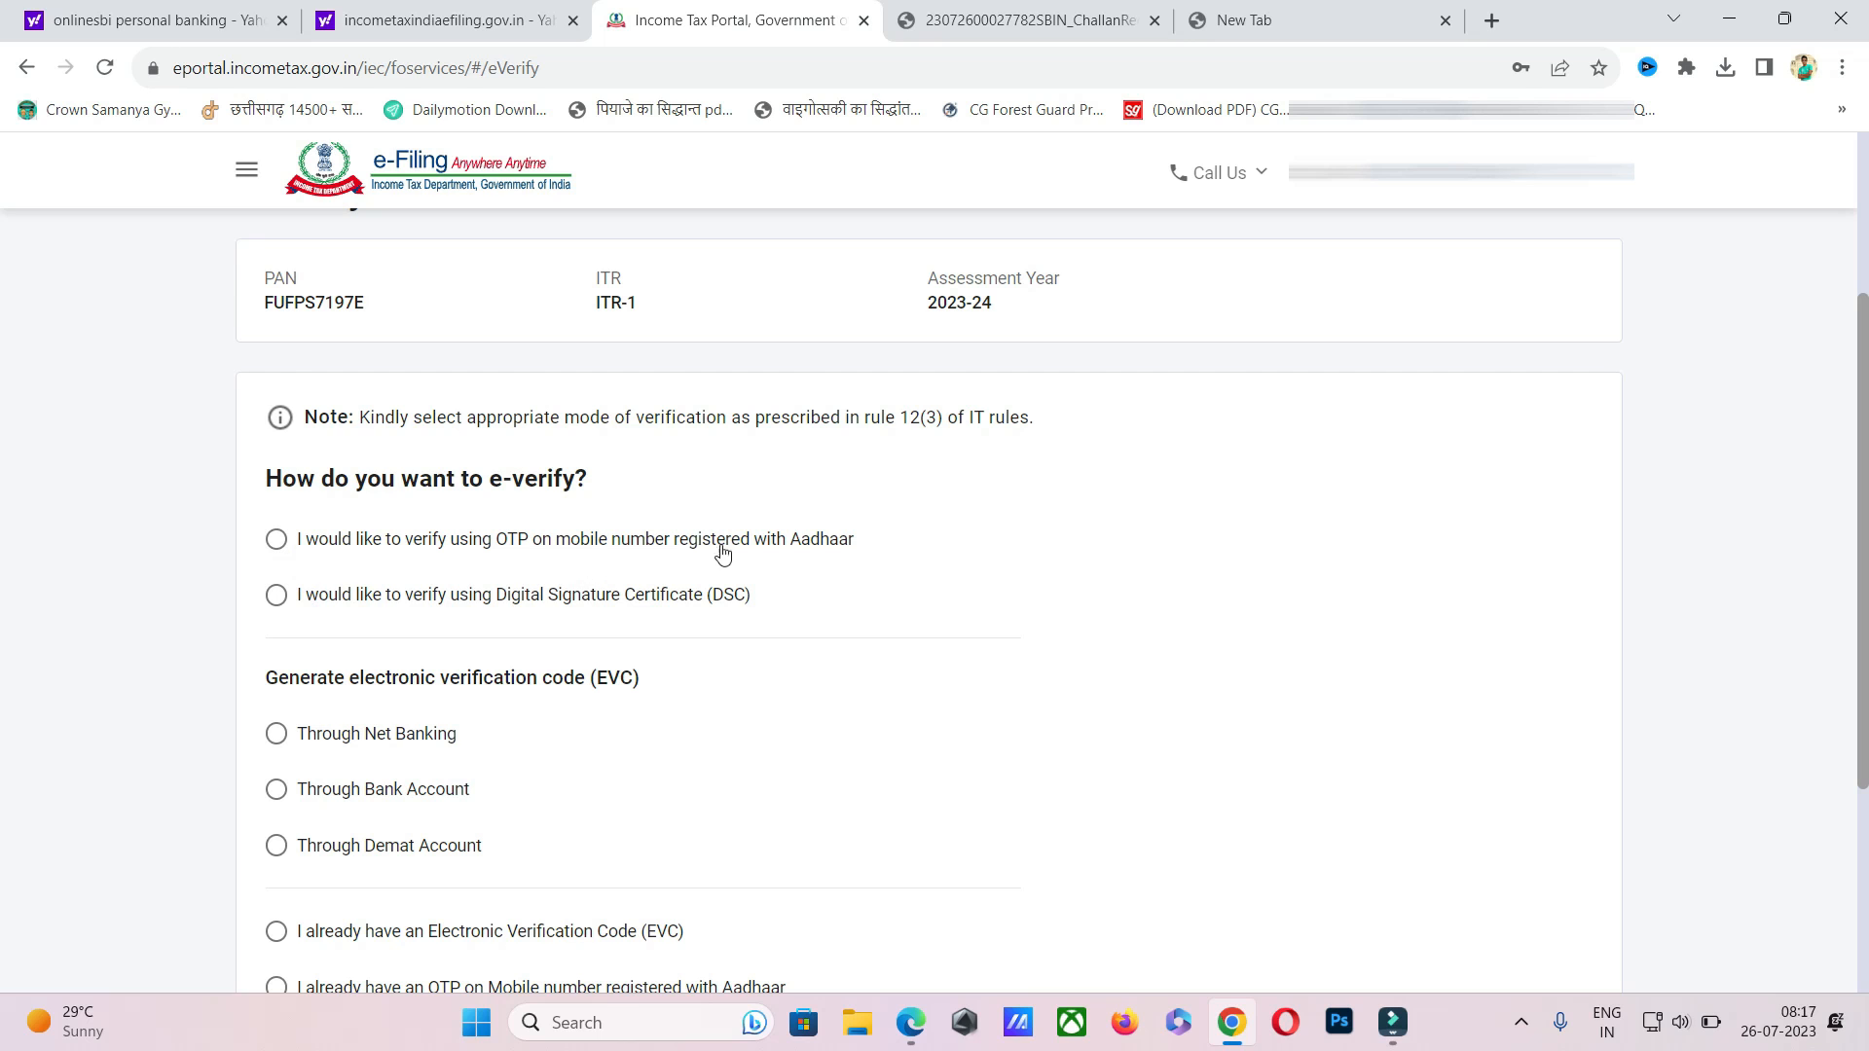
- Choose verification by OTP on the Aadhaar-registered mobile number, agree to validate the Aadhaar details, and generate the OTP
click(277, 541)
scroll(1078, 558, down, 4)
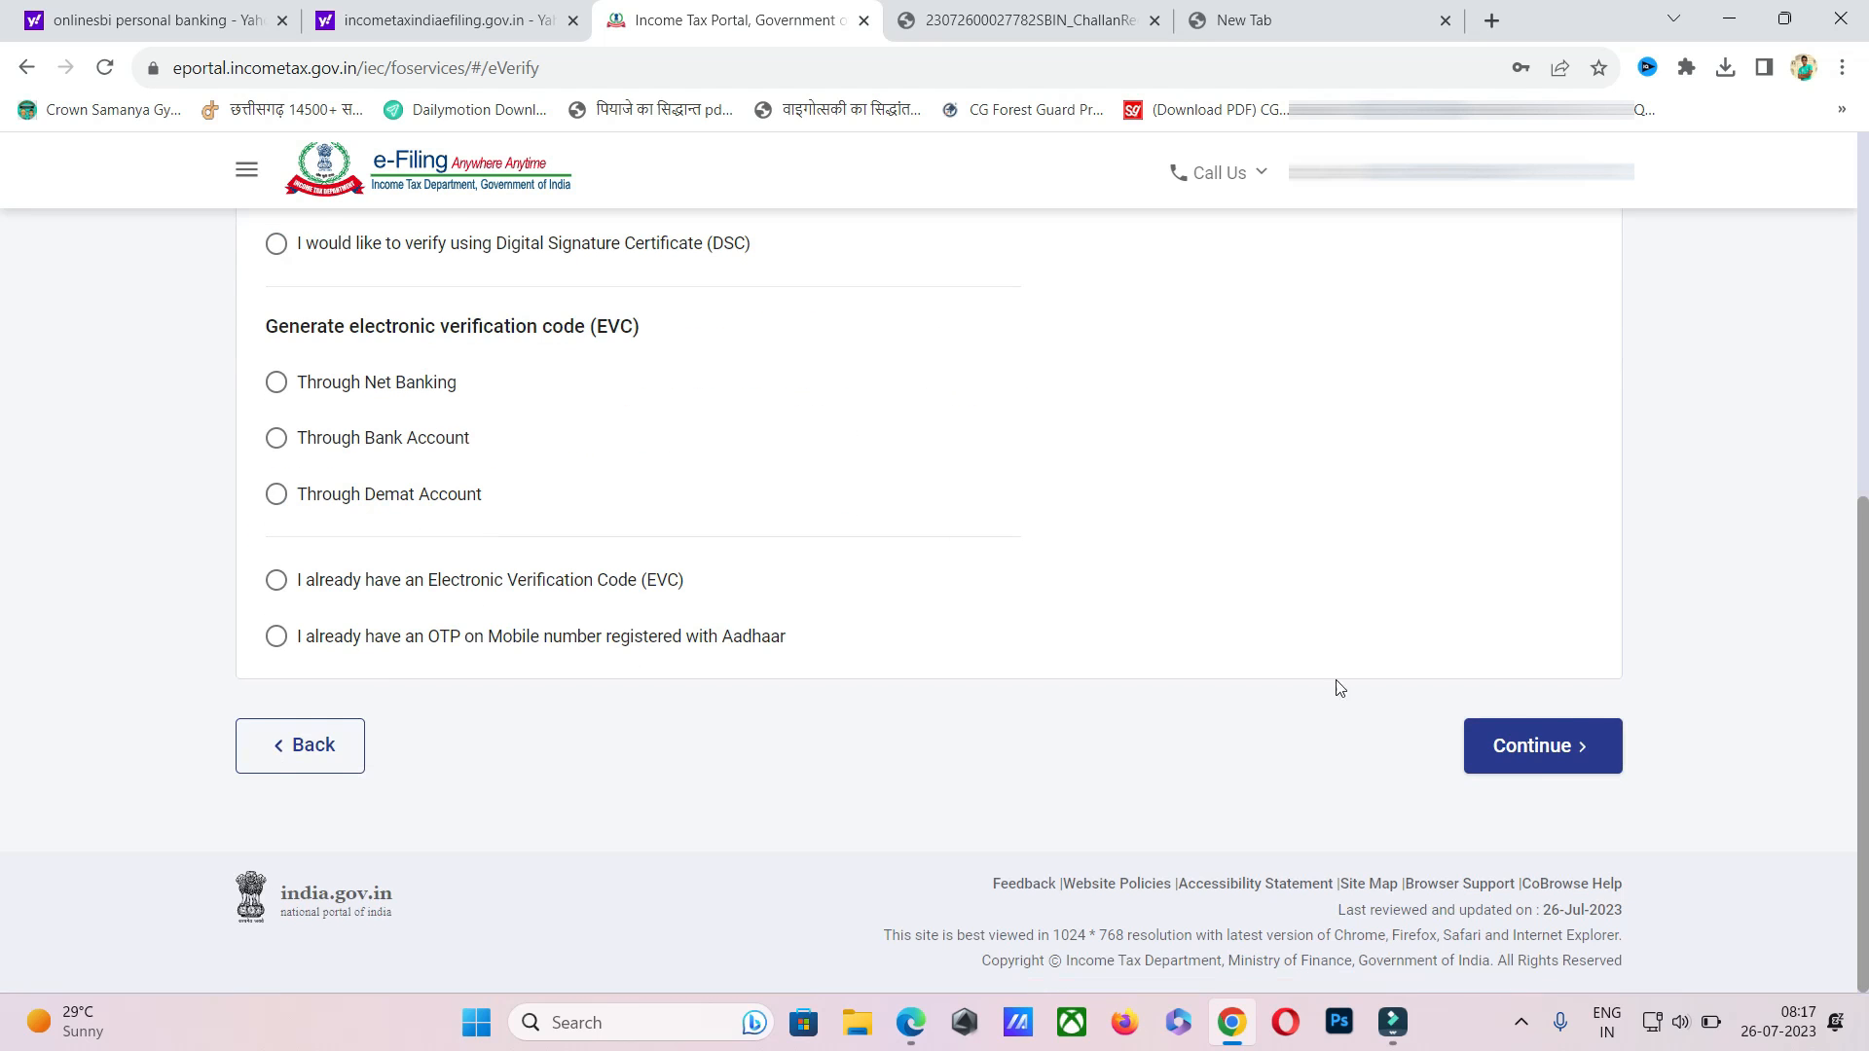
click(1528, 745)
click(735, 617)
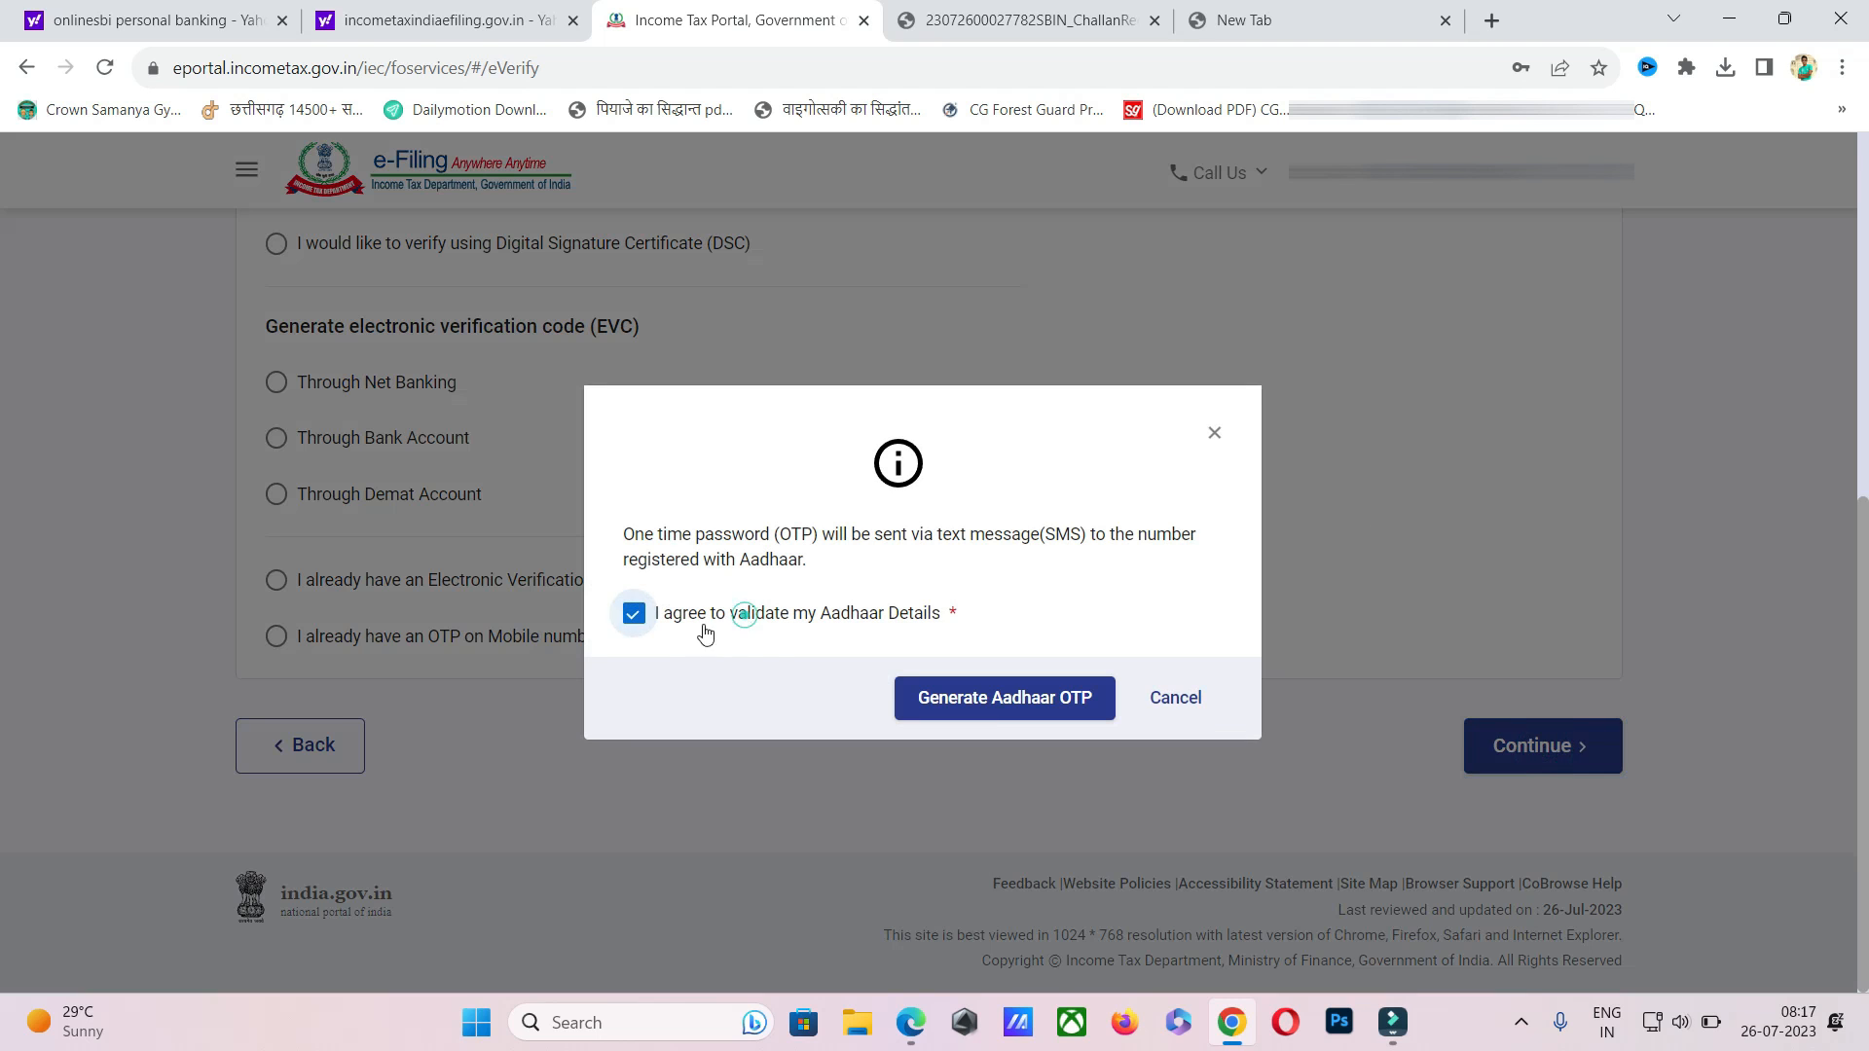
click(998, 700)
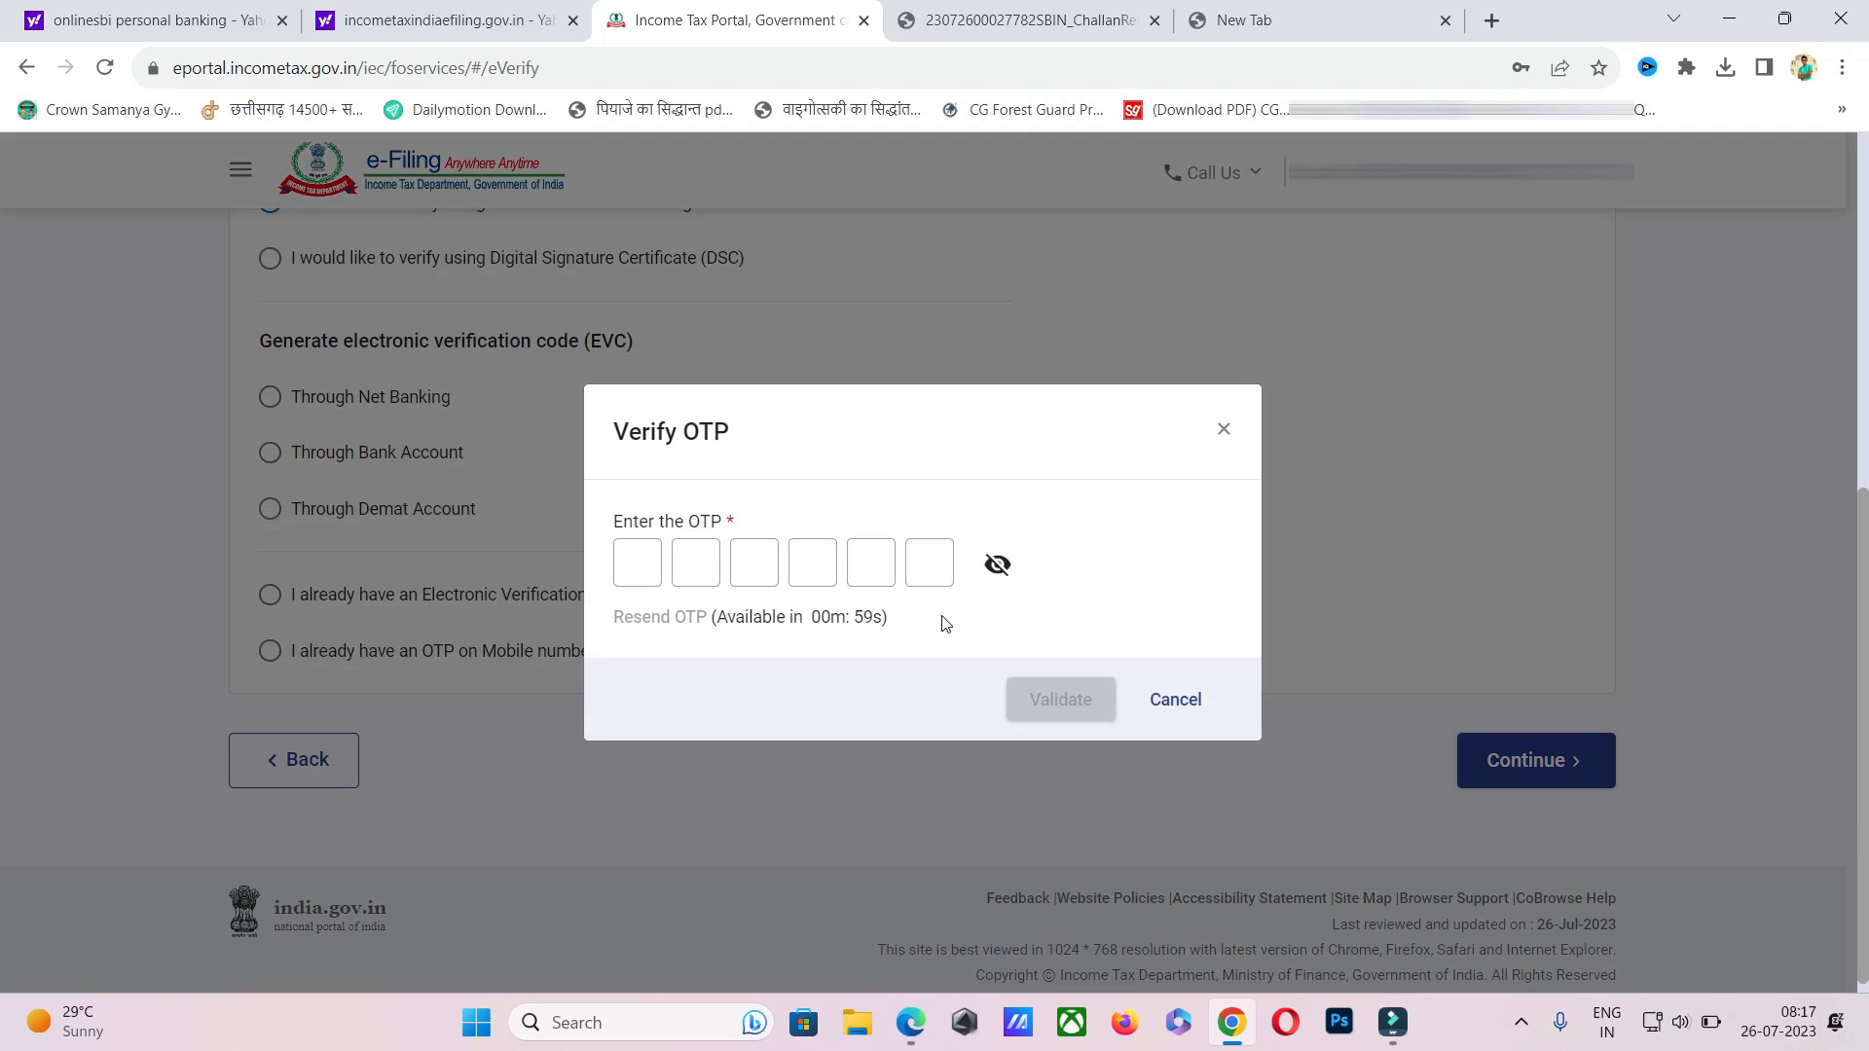
- Enter the Aadhaar OTP, validate it, and submit the return
click(631, 562)
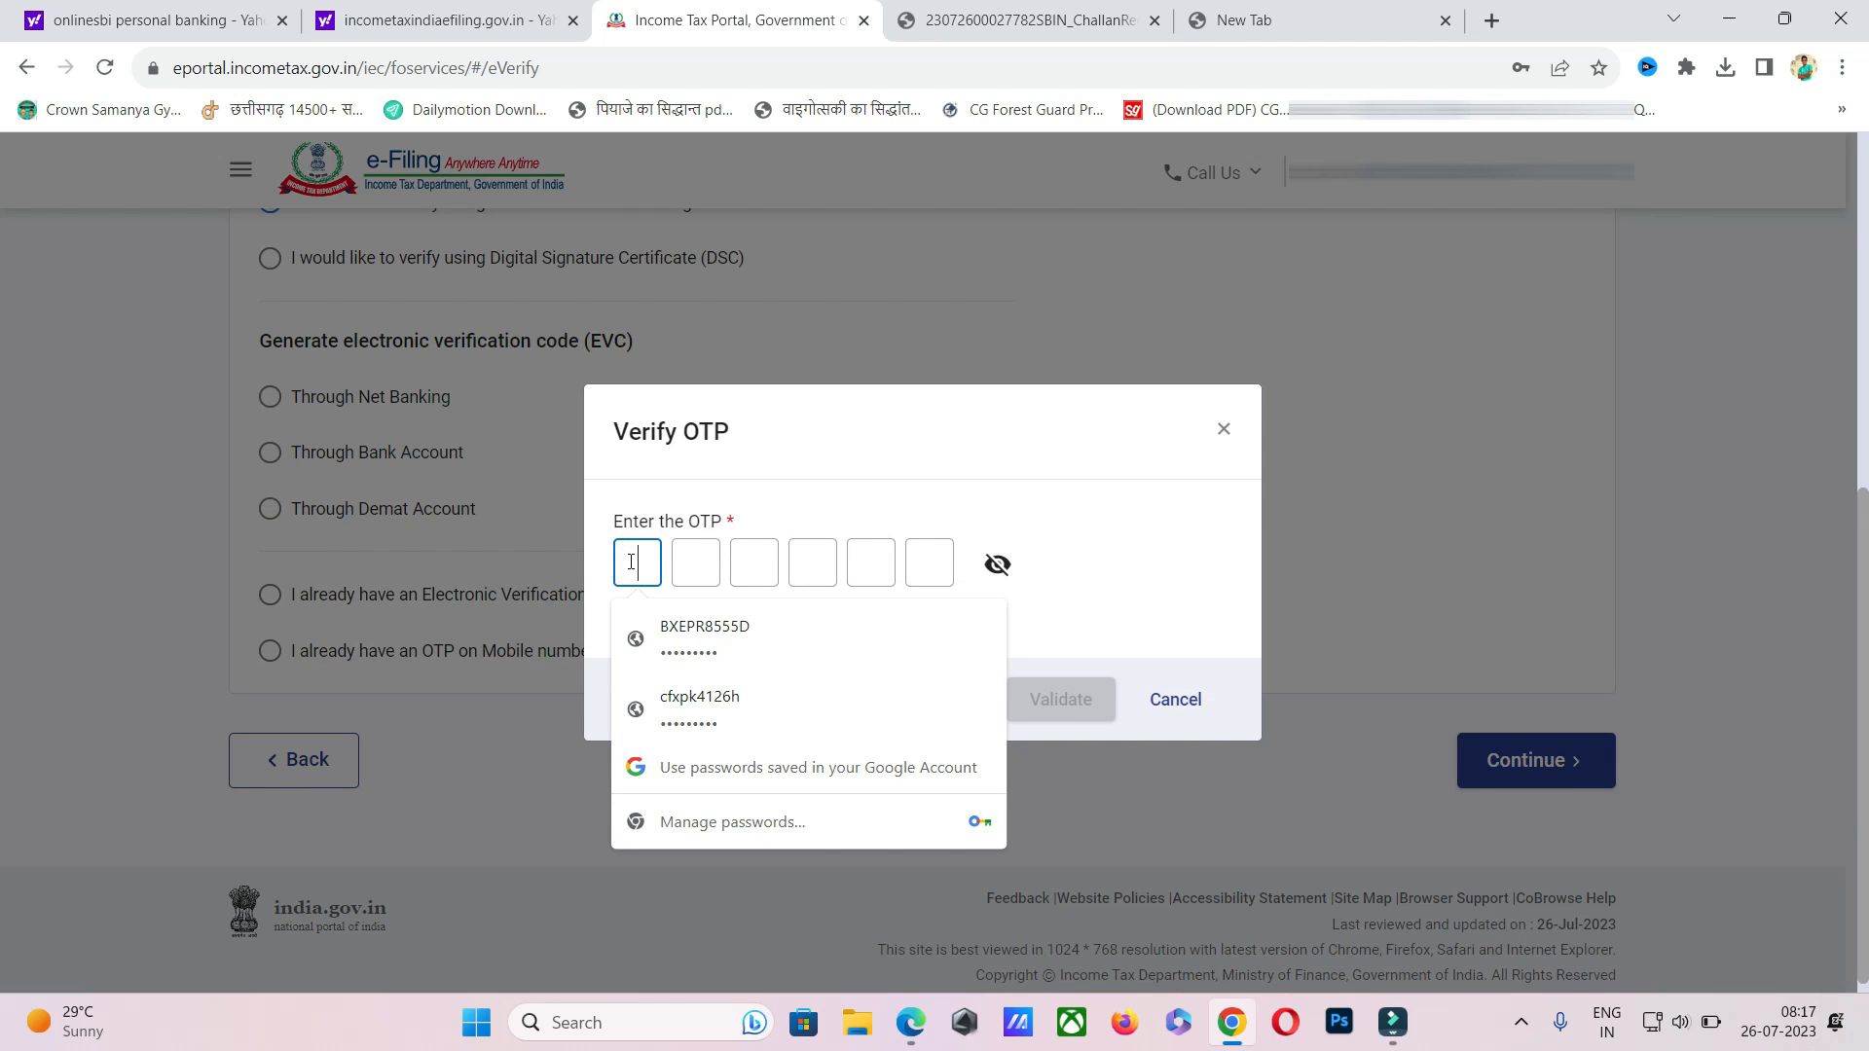
key(ctrl+v)
click(1038, 712)
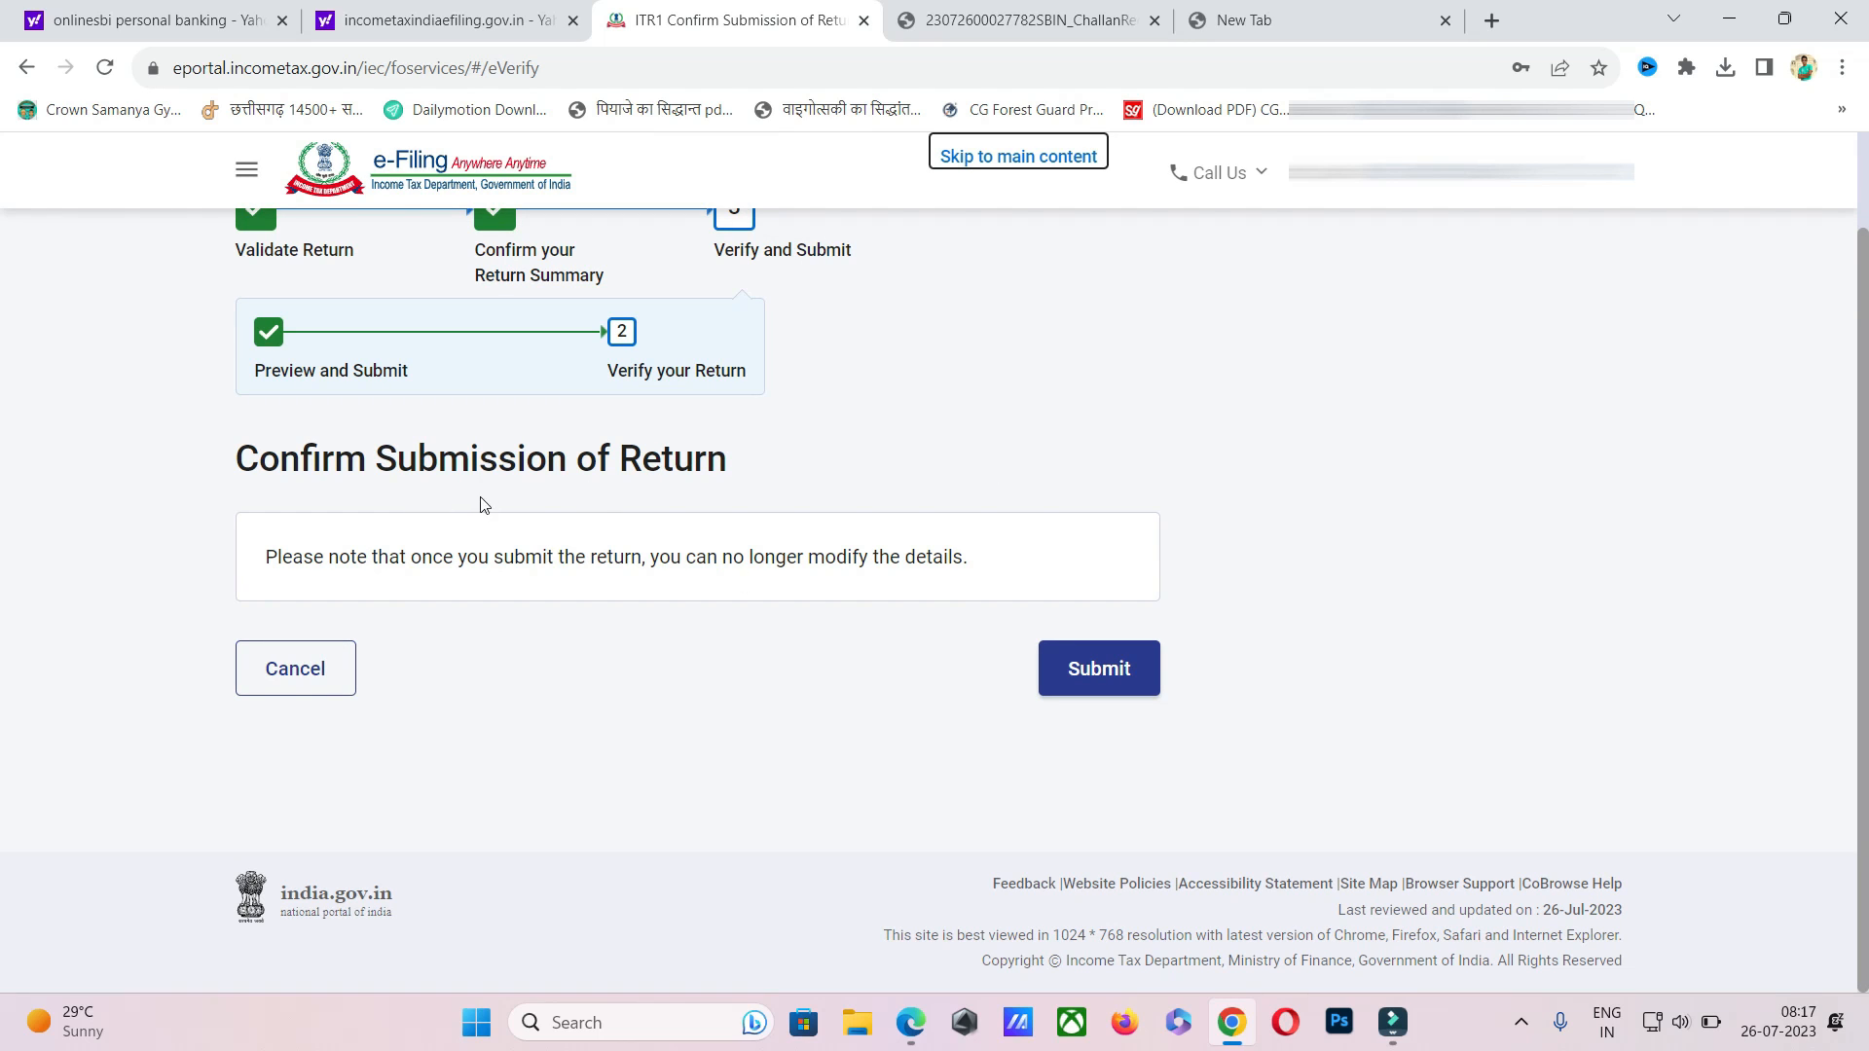
click(1106, 665)
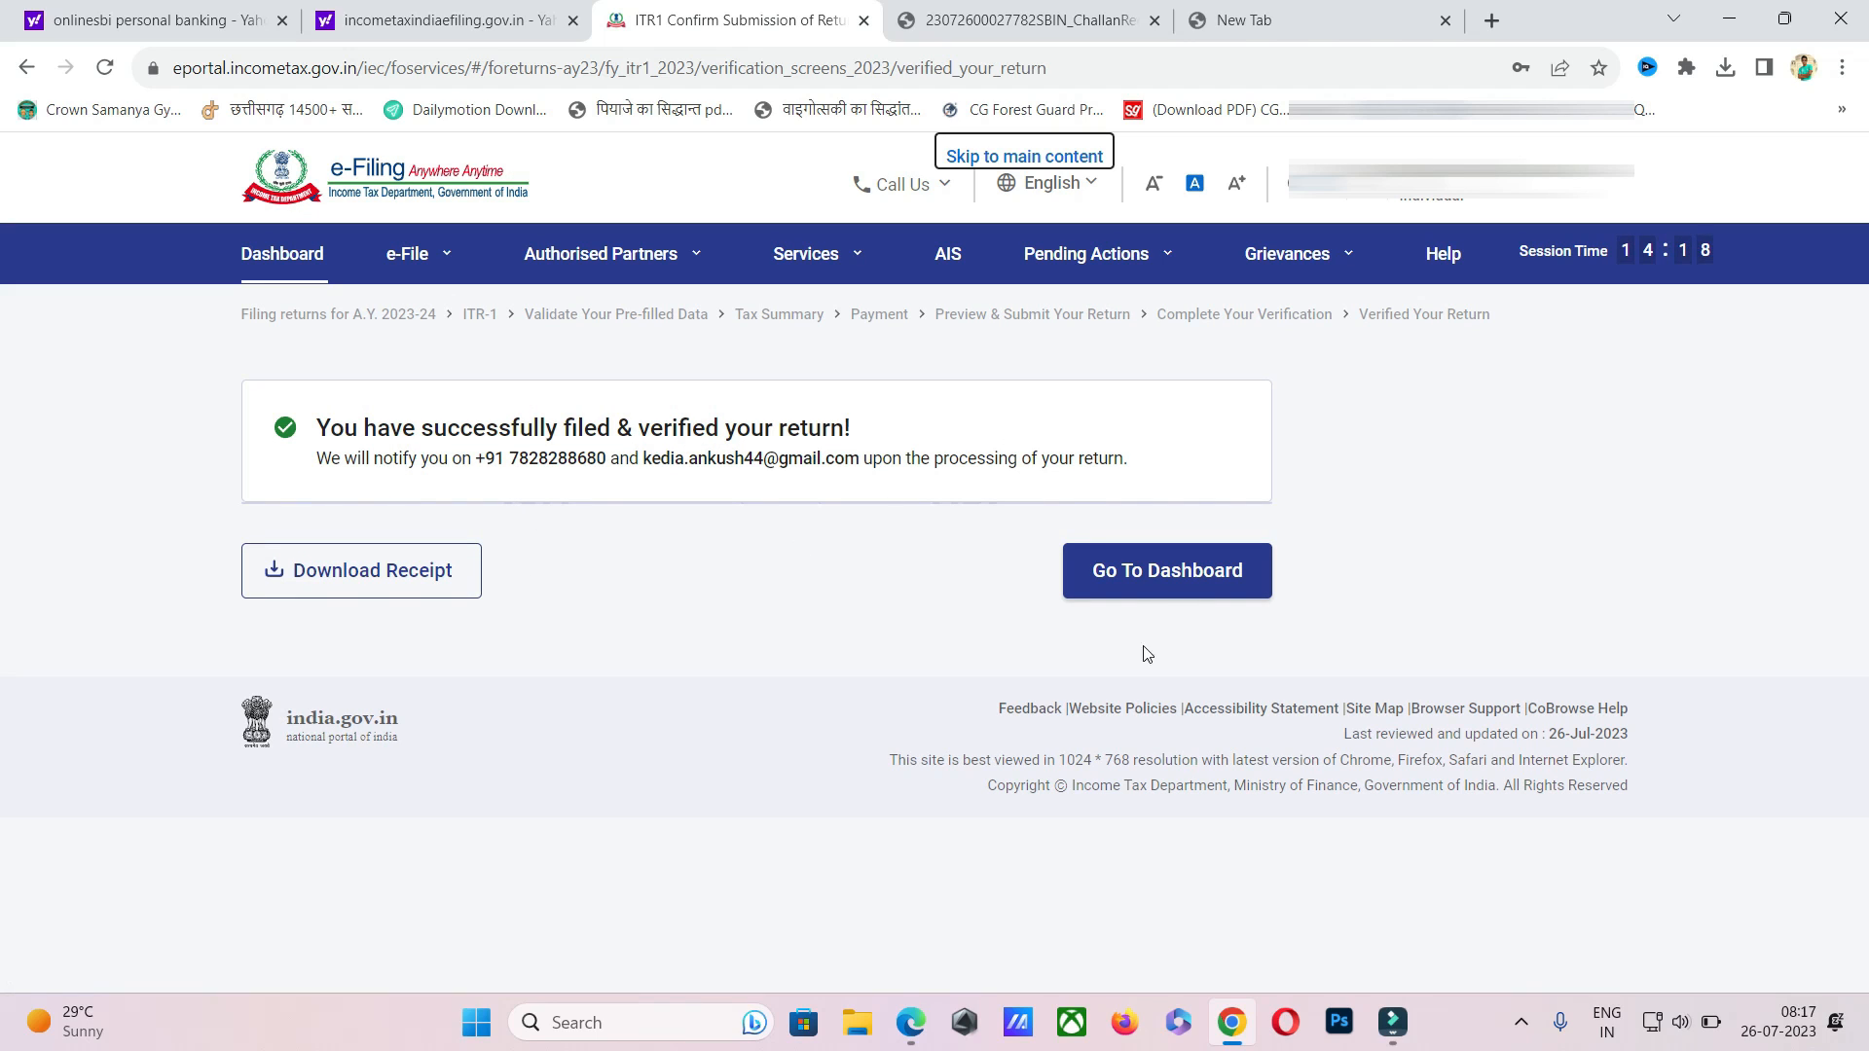
- Go to the dashboard, open the list of filed income tax returns, and check the A.Y. 2023-24 filing entry
click(1152, 588)
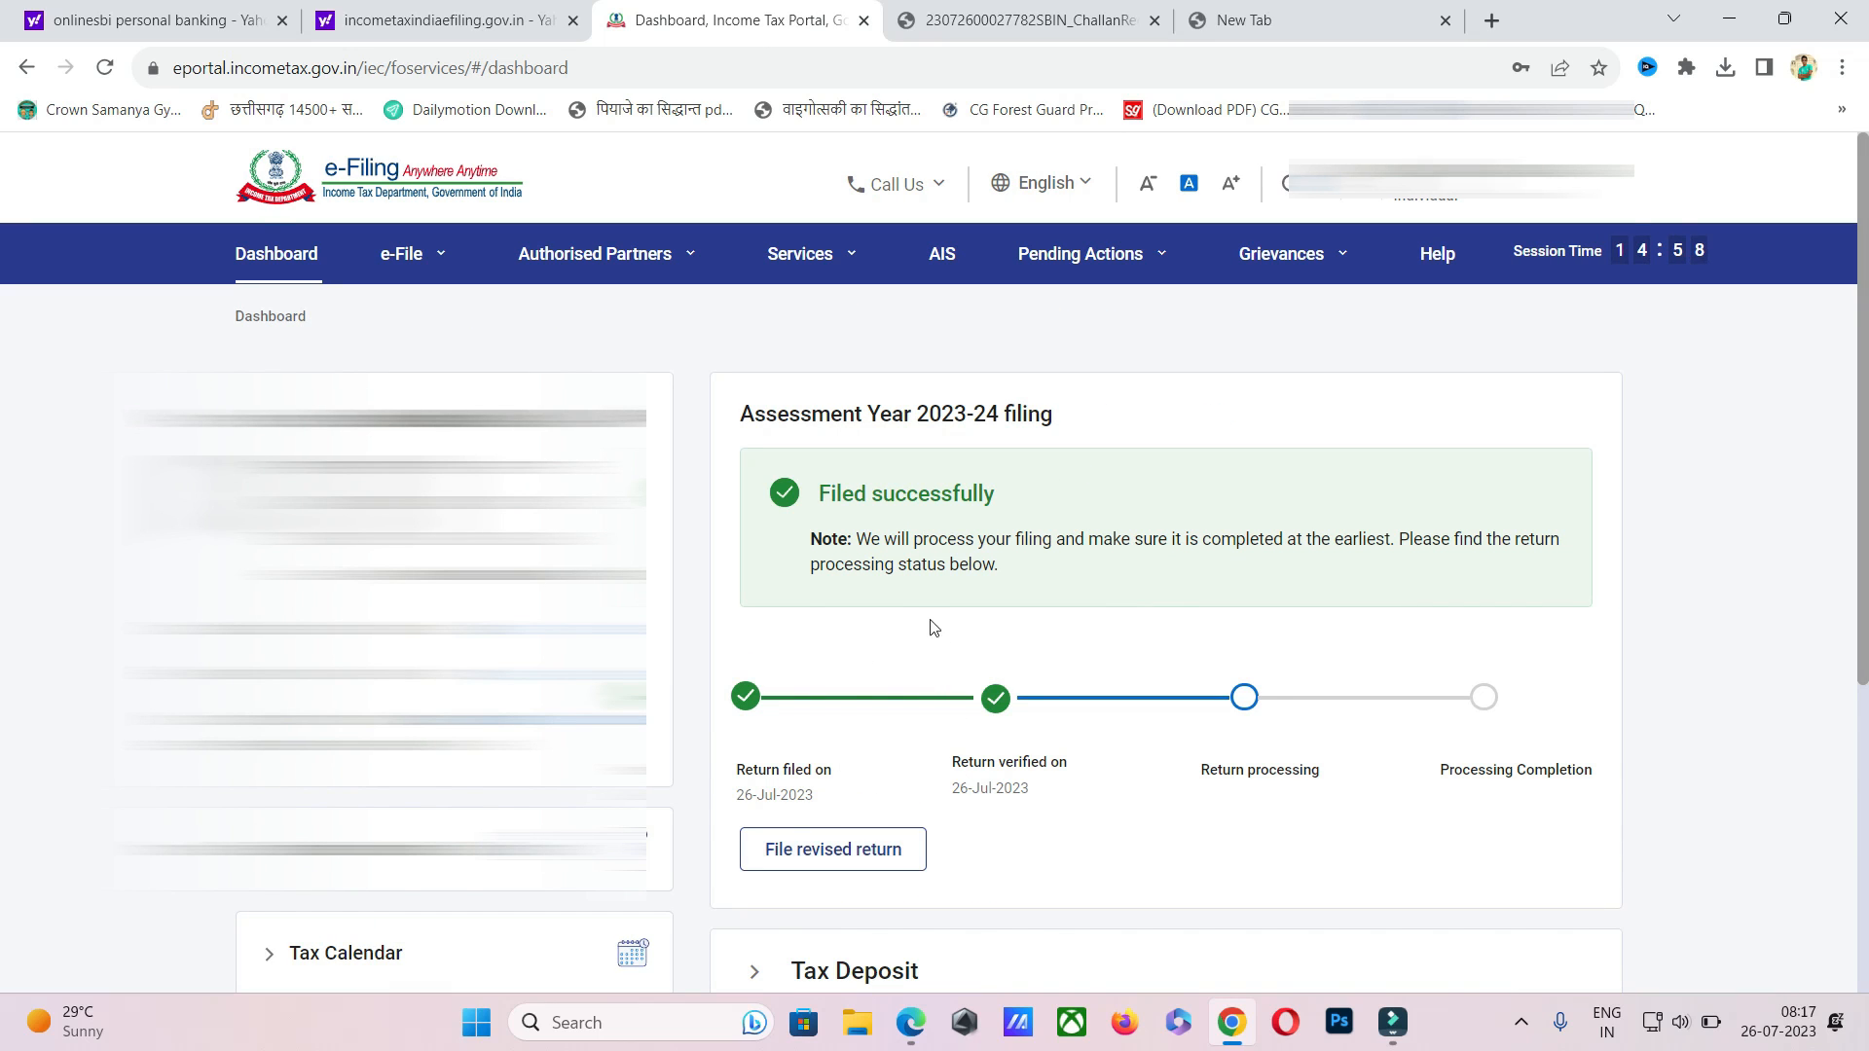
click(404, 280)
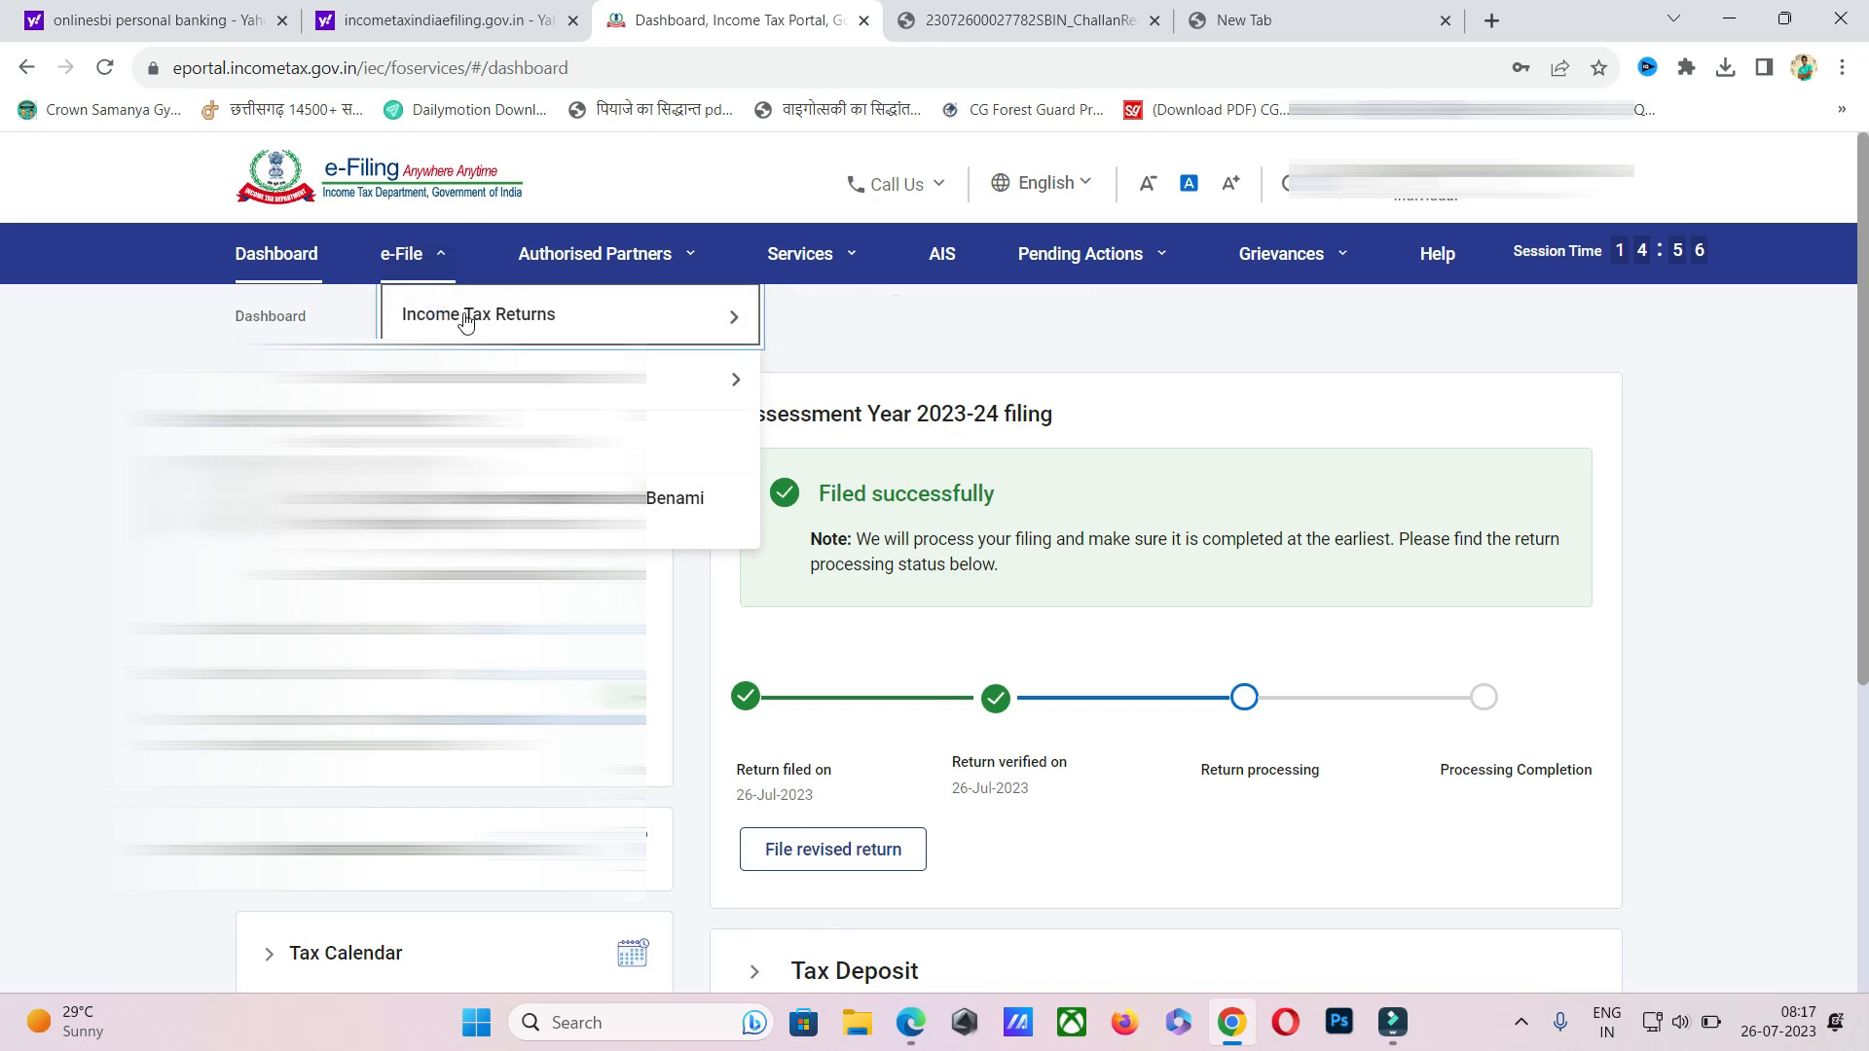
mouse_move(516, 318)
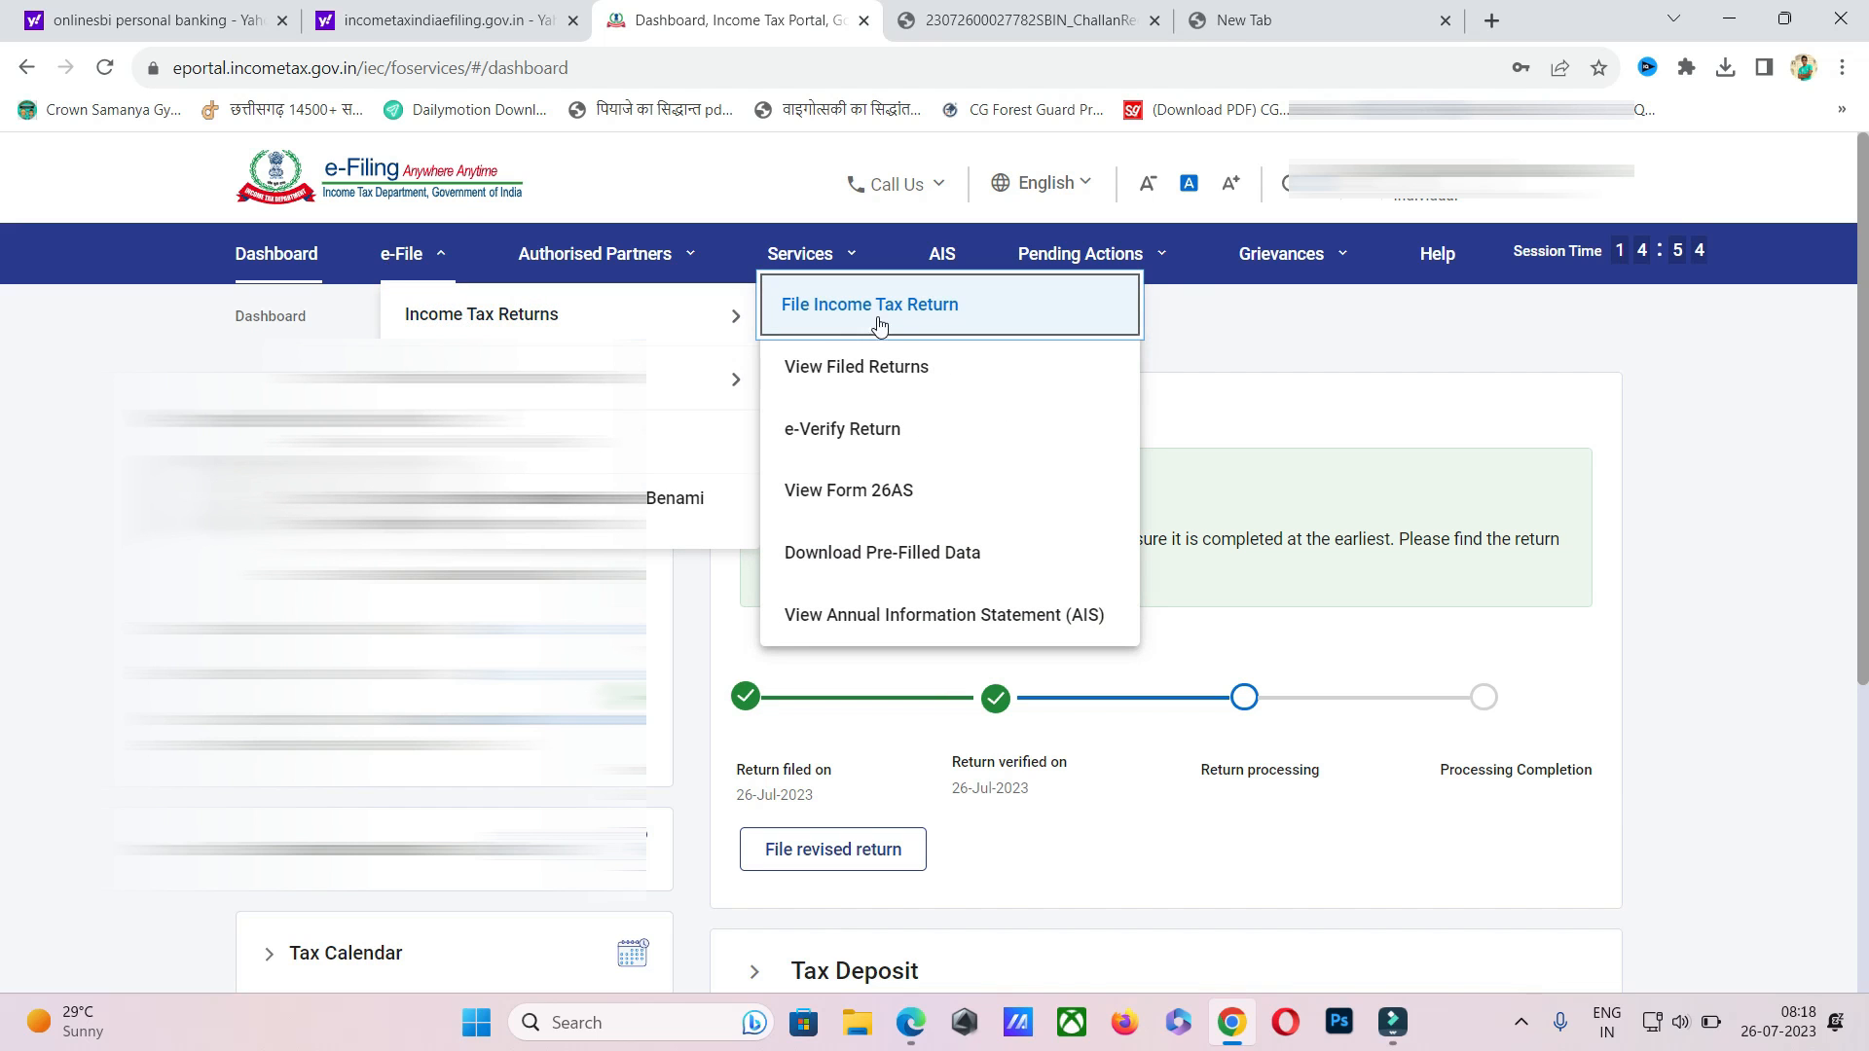
click(904, 372)
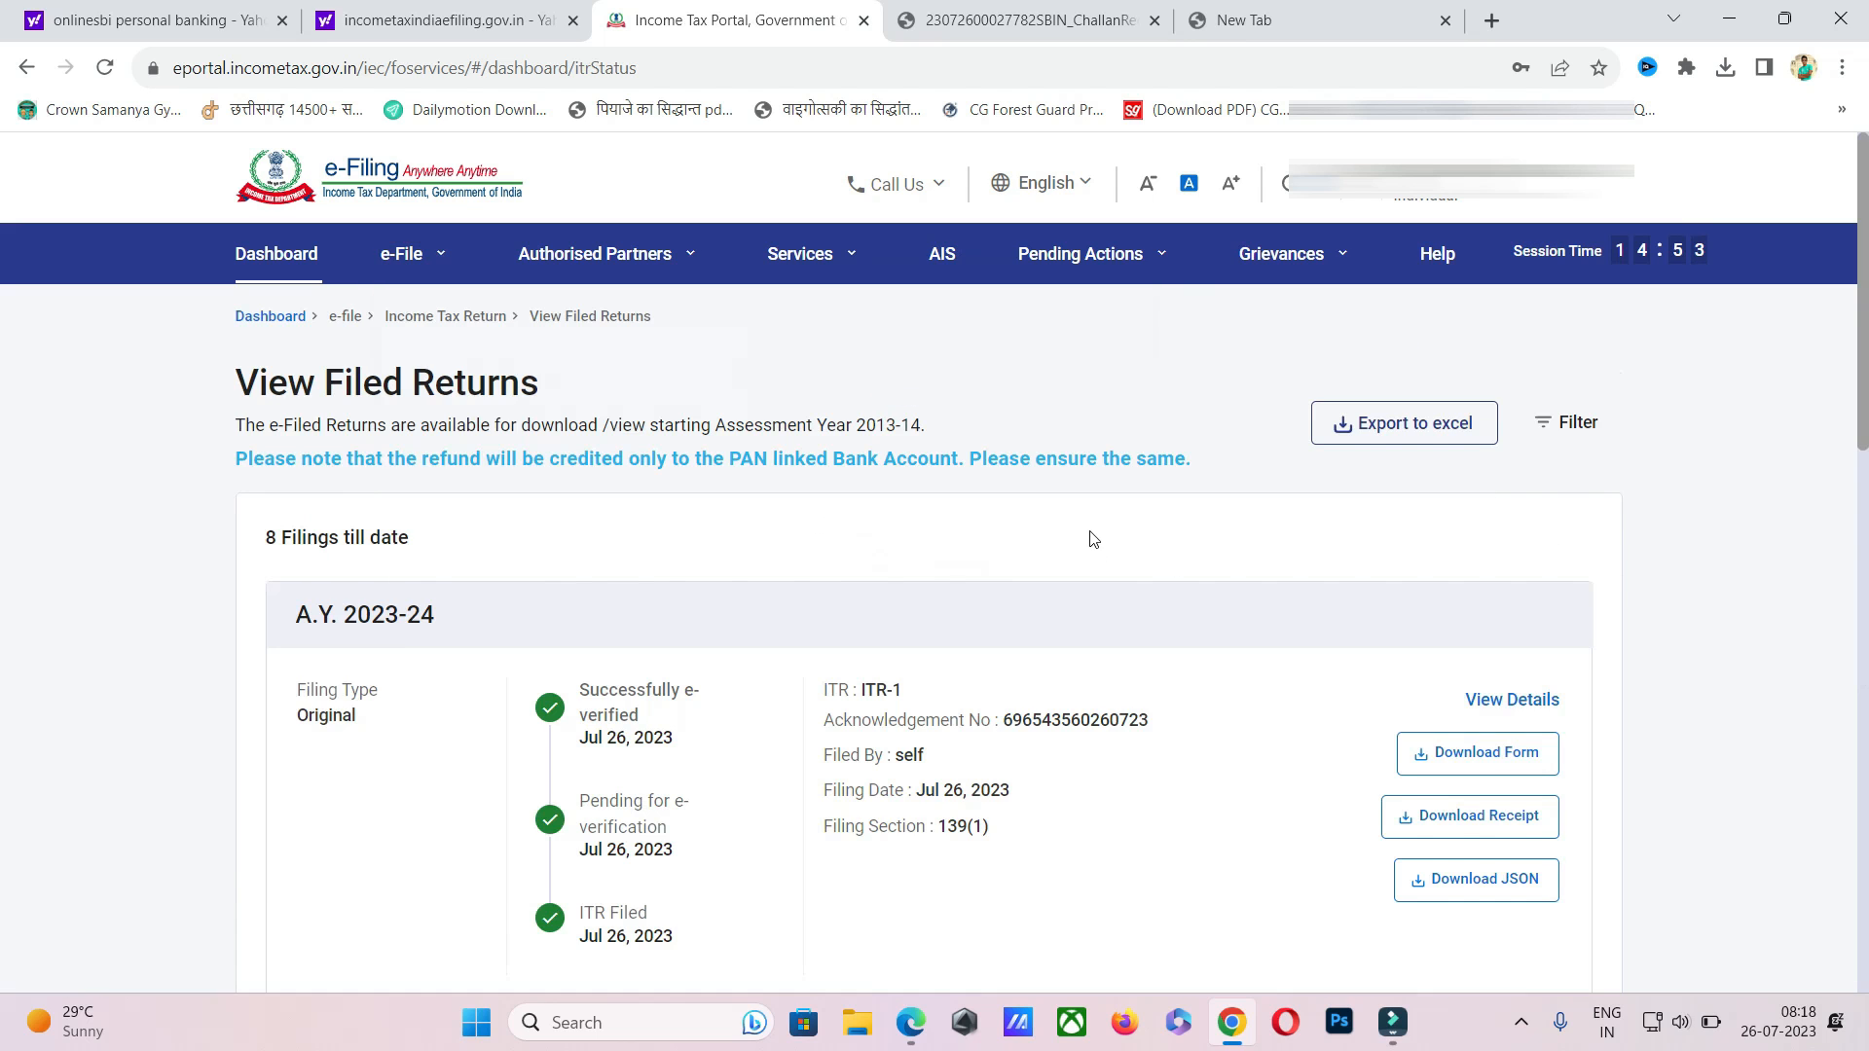
scroll(1087, 498, down, 4)
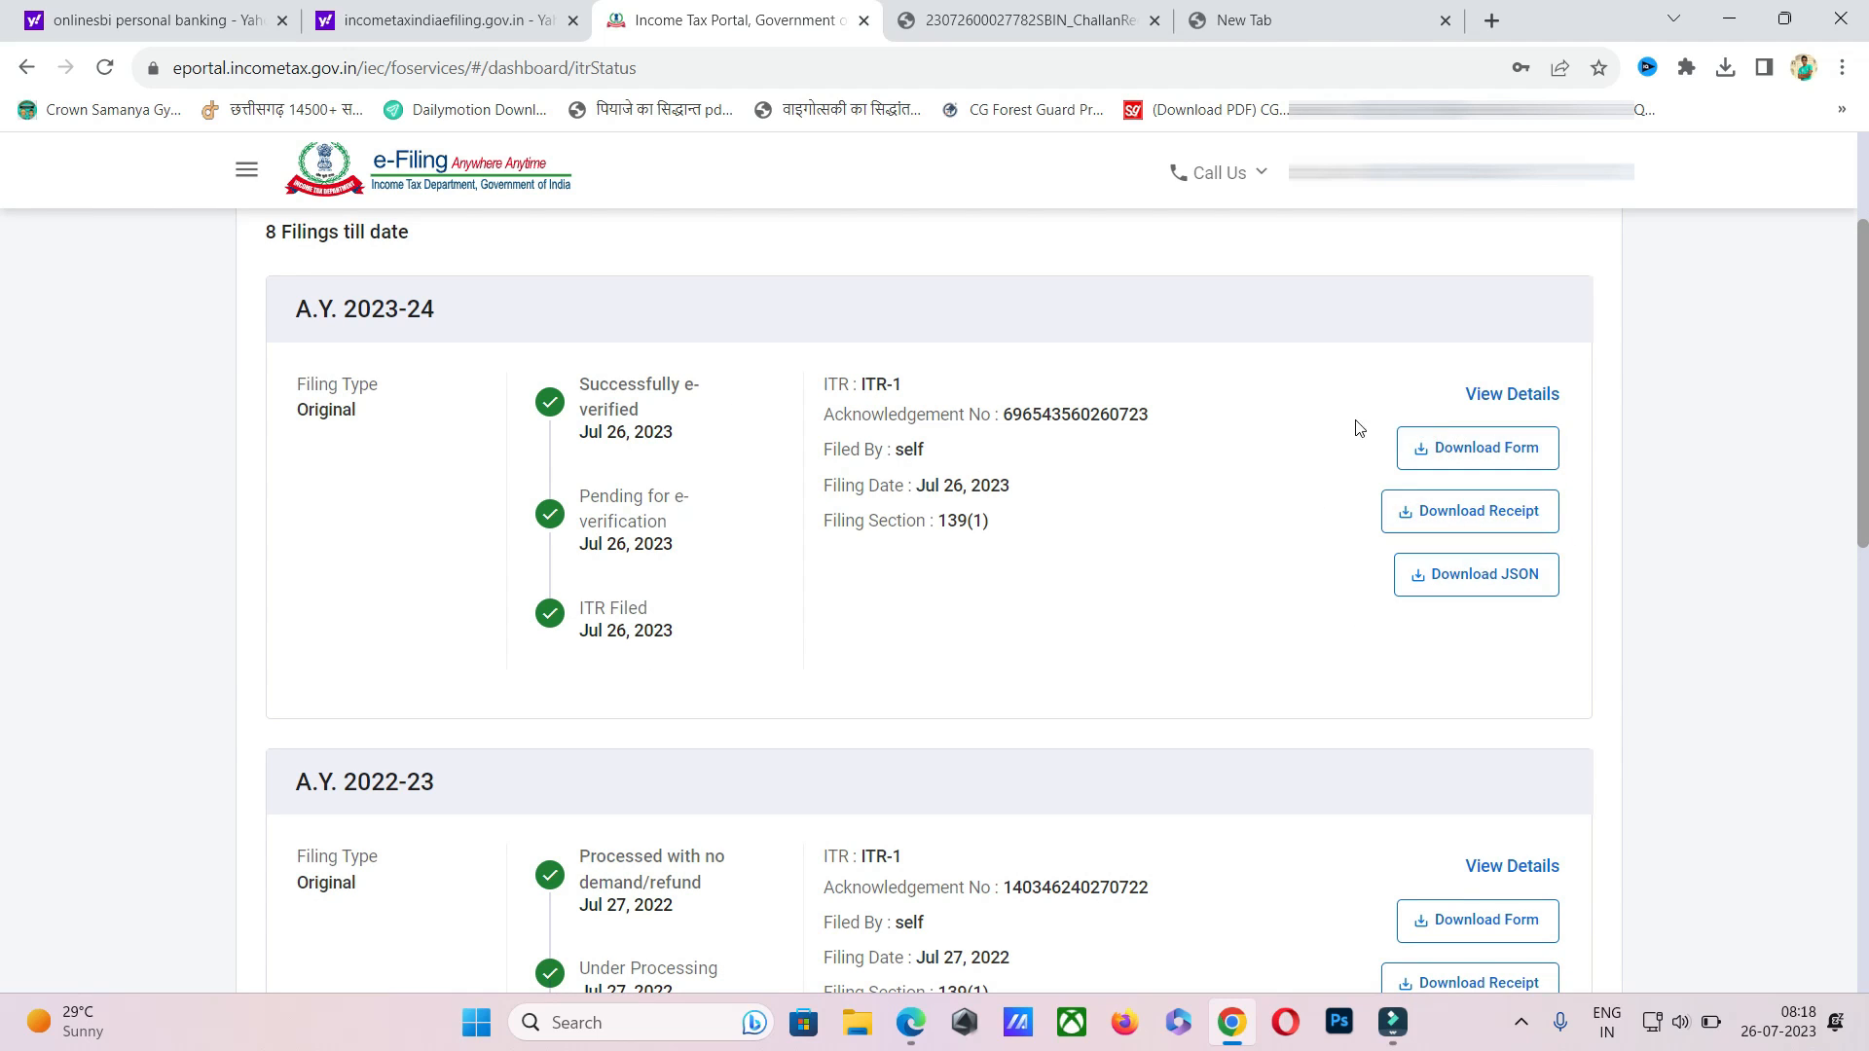
scroll(1072, 420, up, 4)
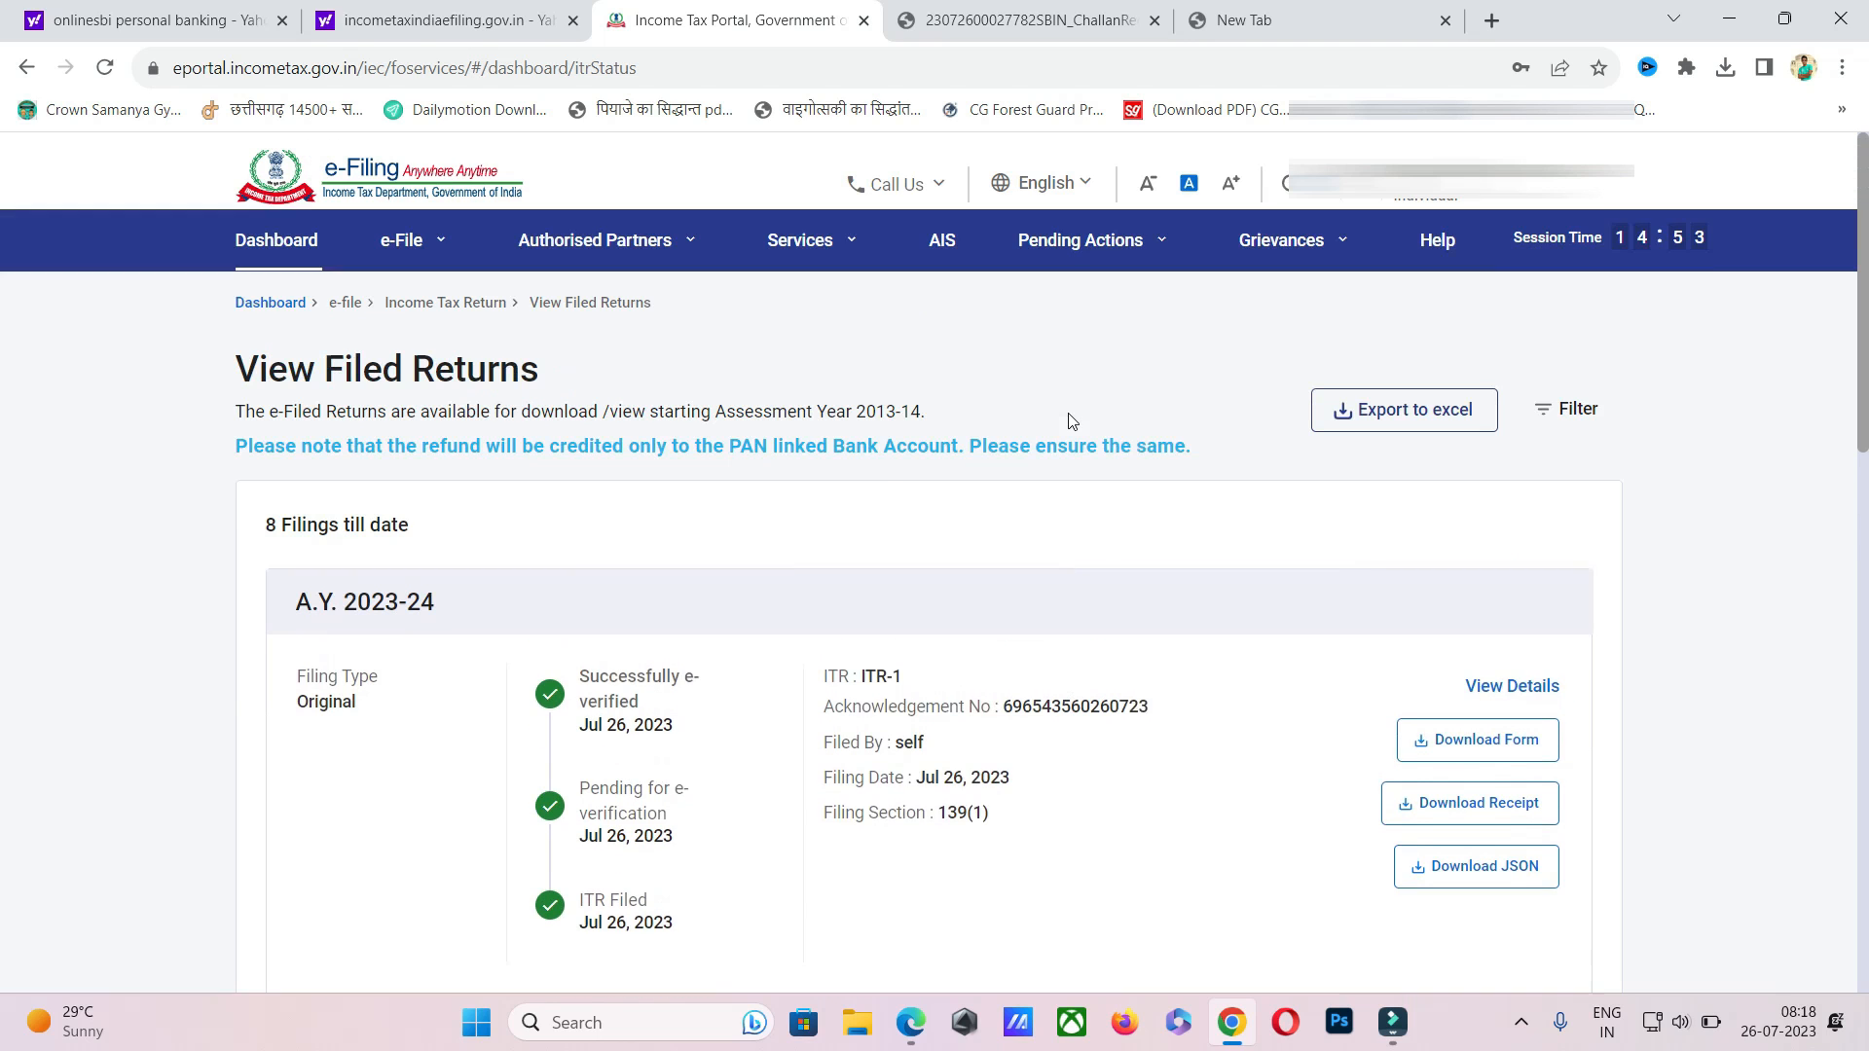